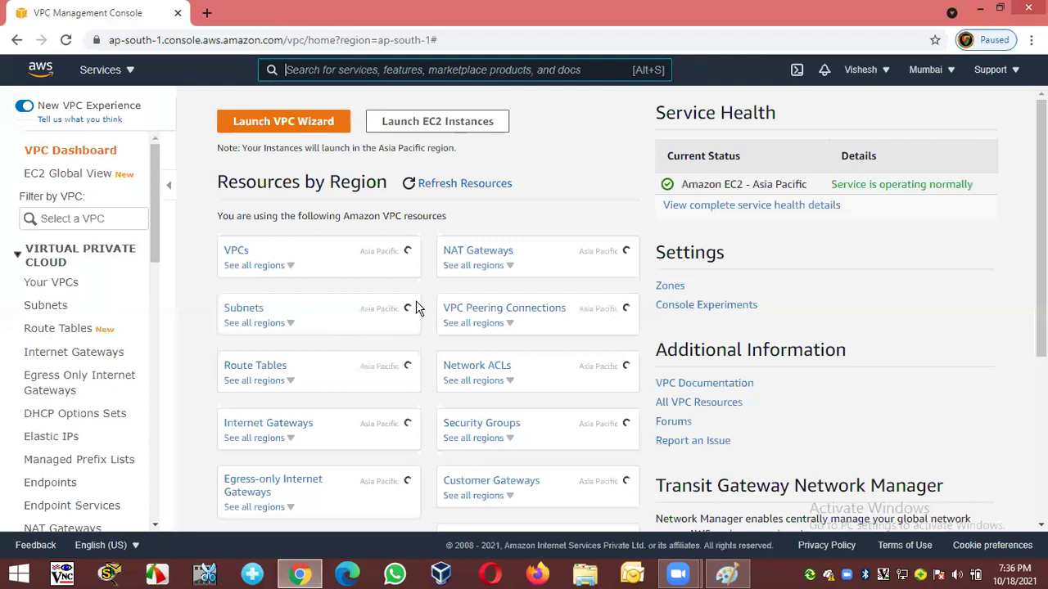
Start a new VPC from the list of existing VPCs and give it the name tag VPC-1
click(409, 185)
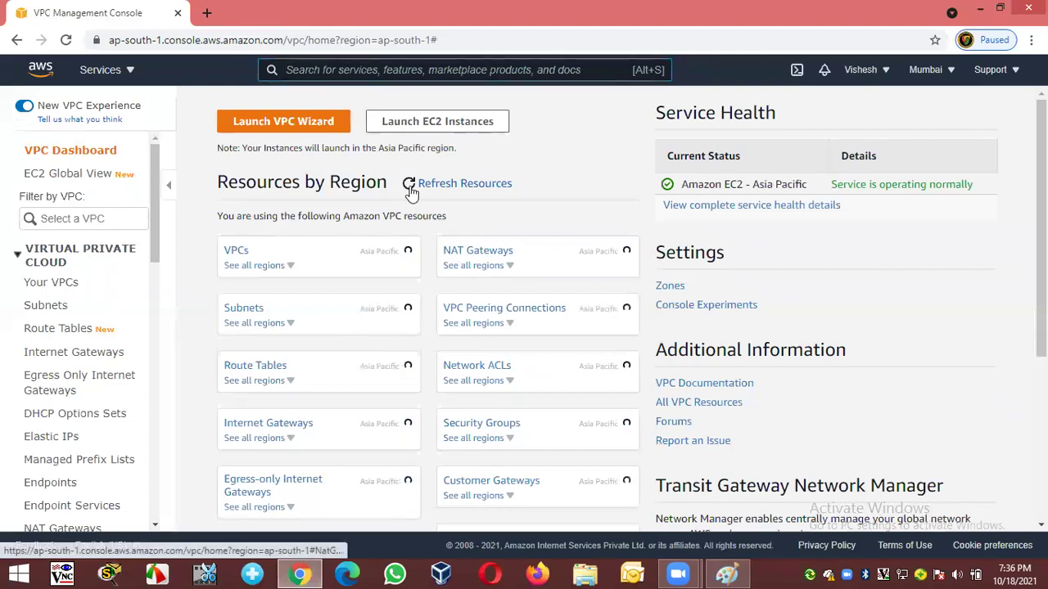
click(53, 286)
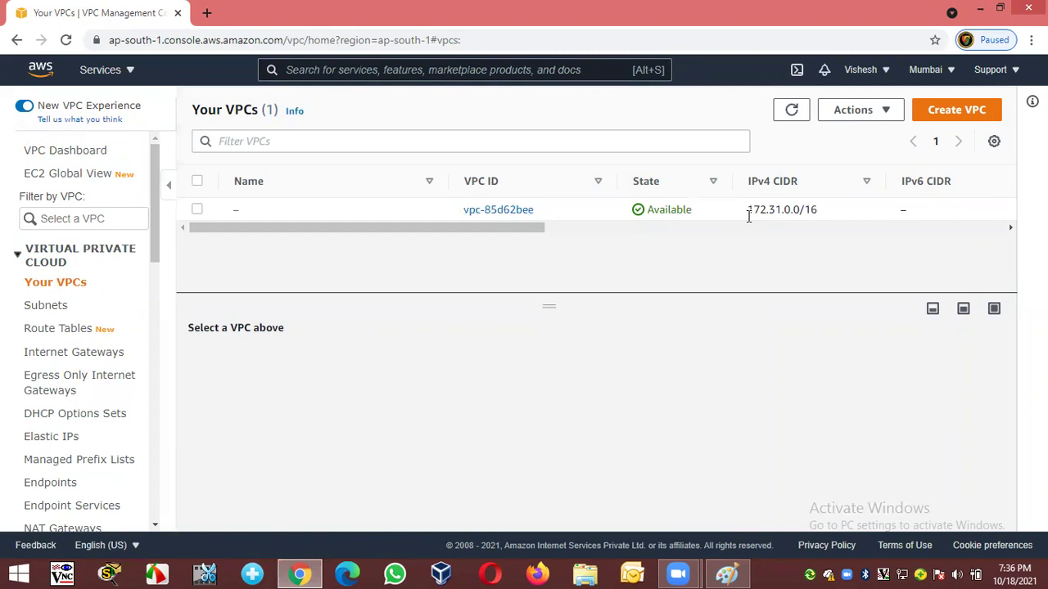
click(943, 112)
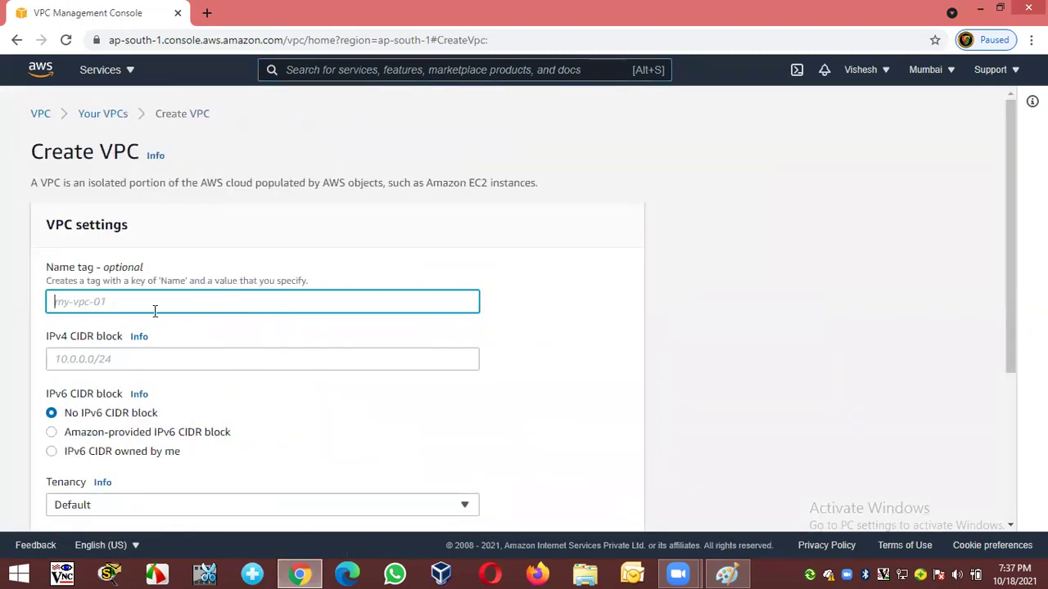
click(144, 304)
text(VPC-1)
click(745, 344)
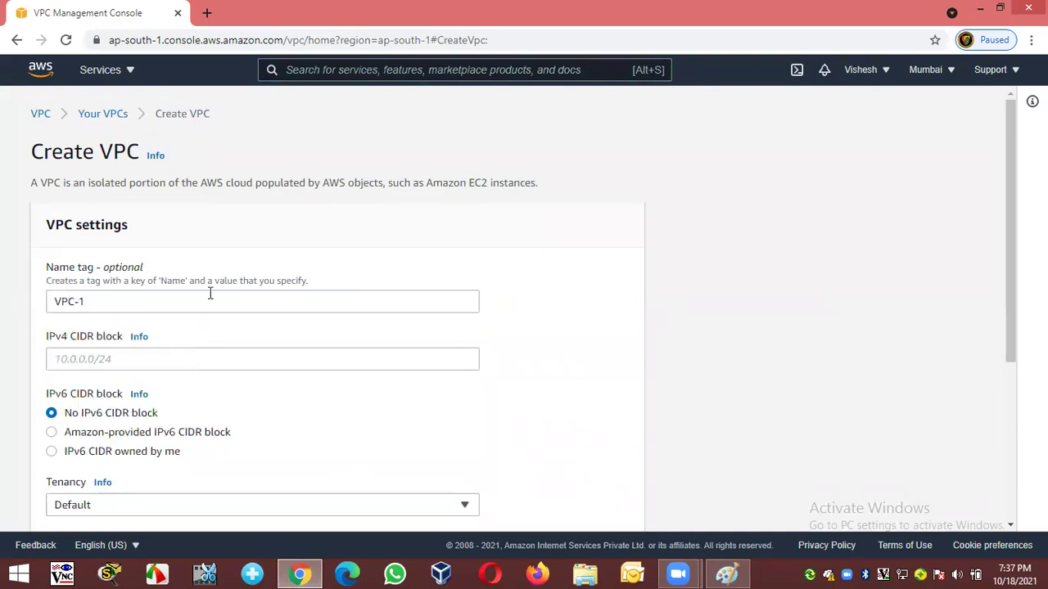
Set the IPv4 CIDR block to 10.0.0.0/16 and create the VPC without an IPv6 block and with default tenancy
click(106, 357)
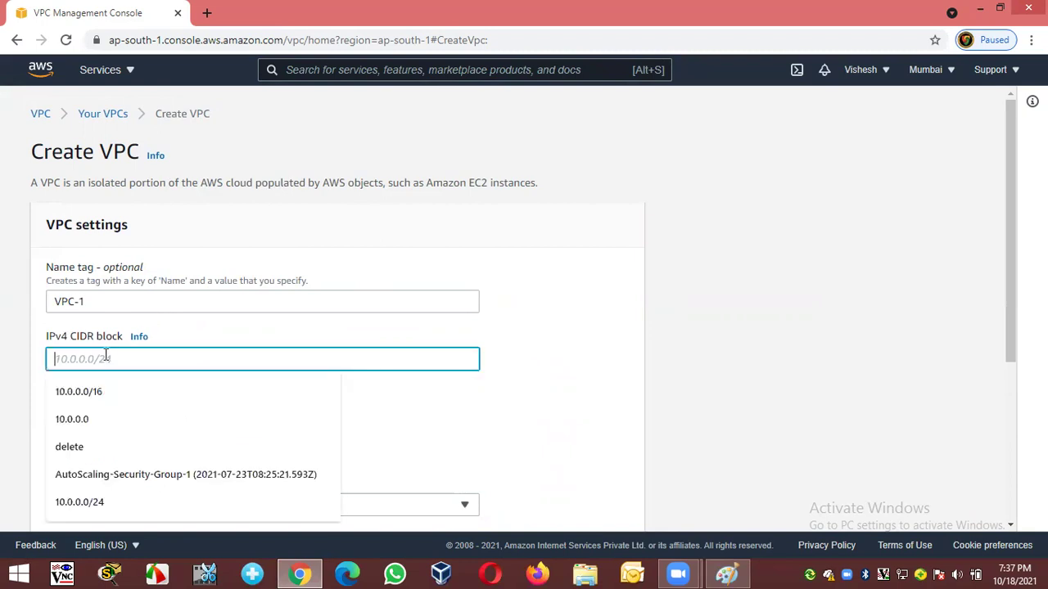
text(10.0.0./)
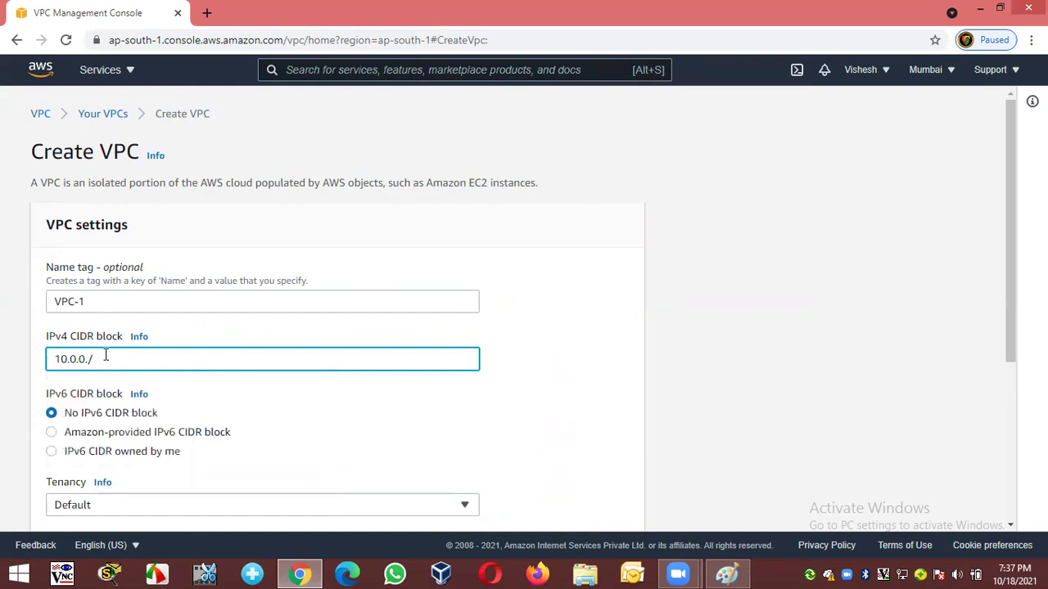
key(BackSpace)
text(0)
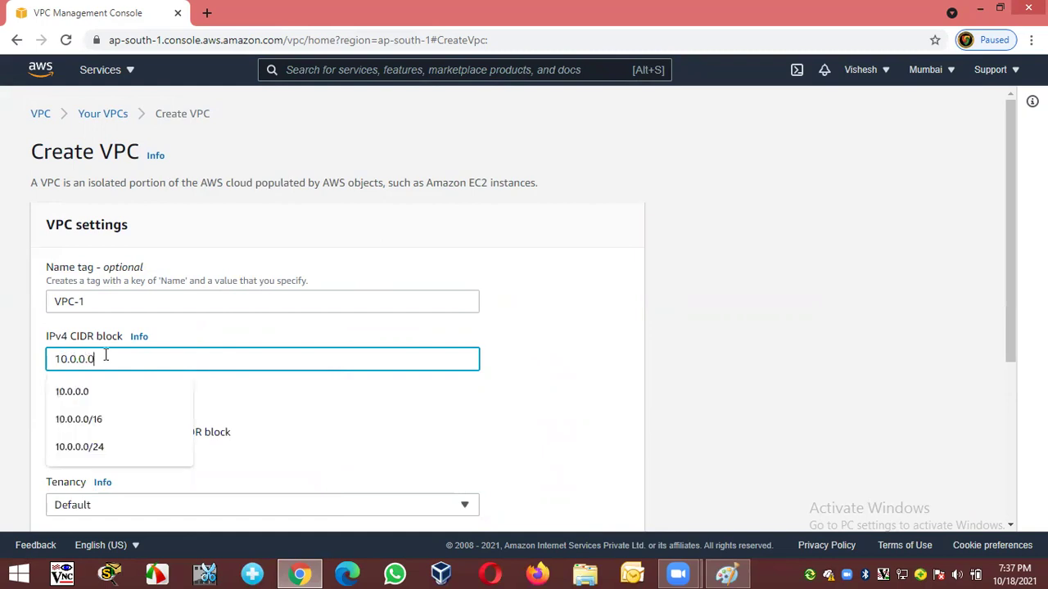
text(/1)
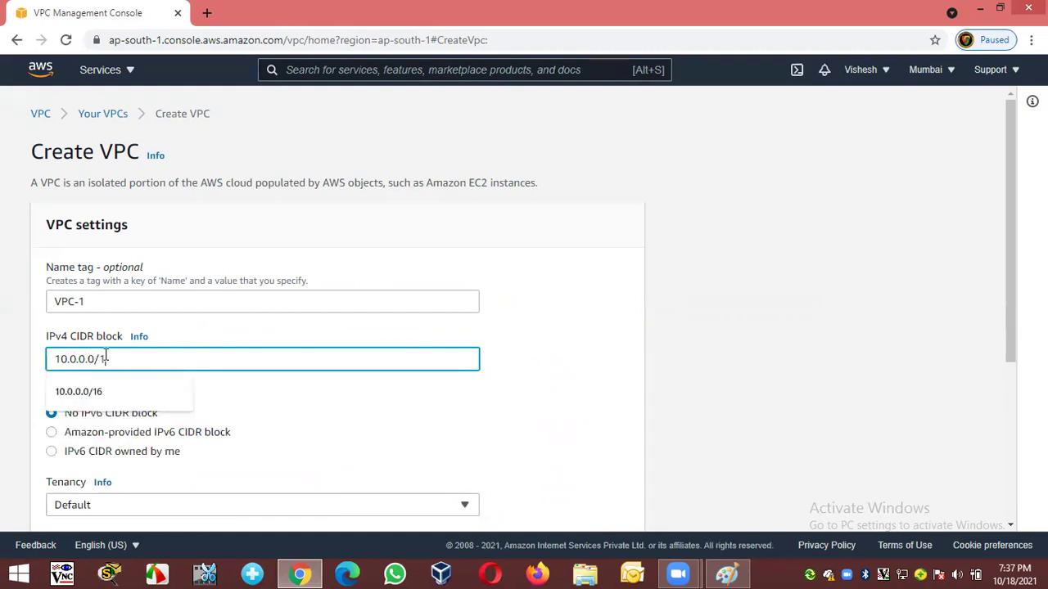
text(6)
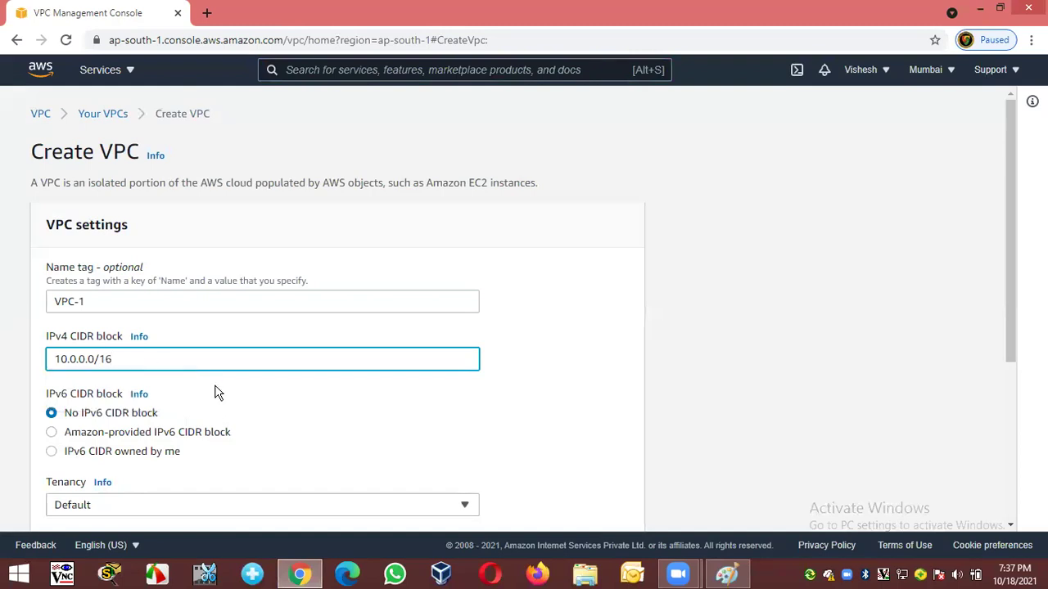
scroll(318, 348, down, 3)
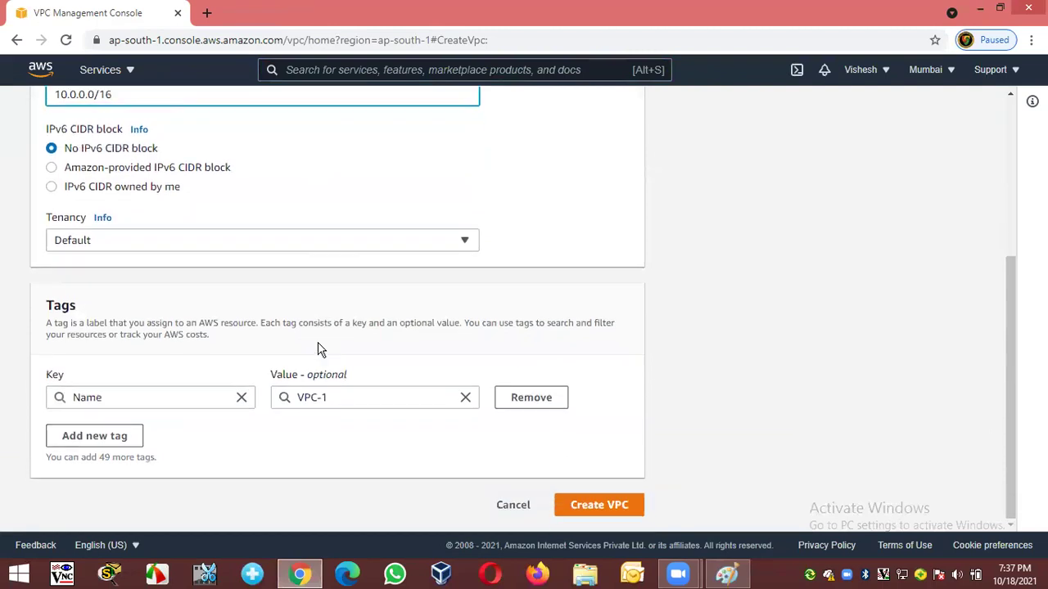
click(600, 514)
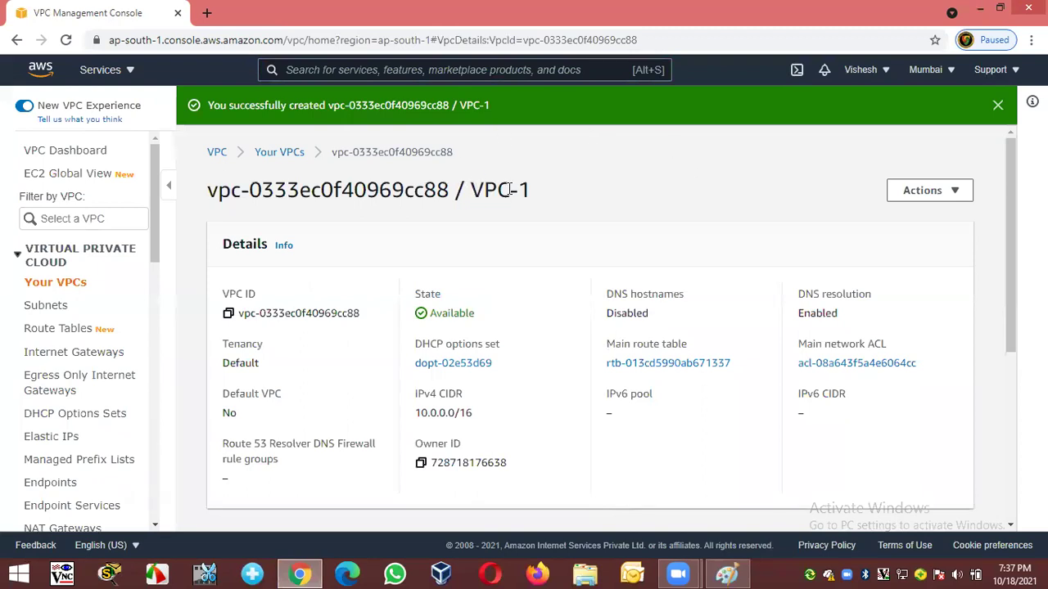
Check the name and IPv4 CIDR in the new VPC's details and dismiss the success message
drag(472, 190, 539, 190)
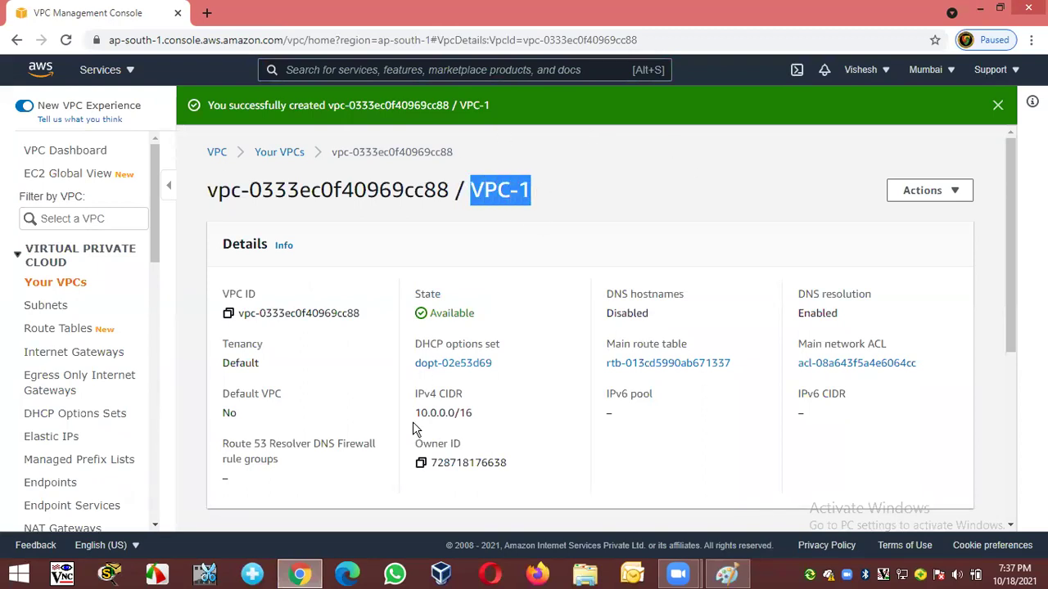
drag(417, 416, 496, 419)
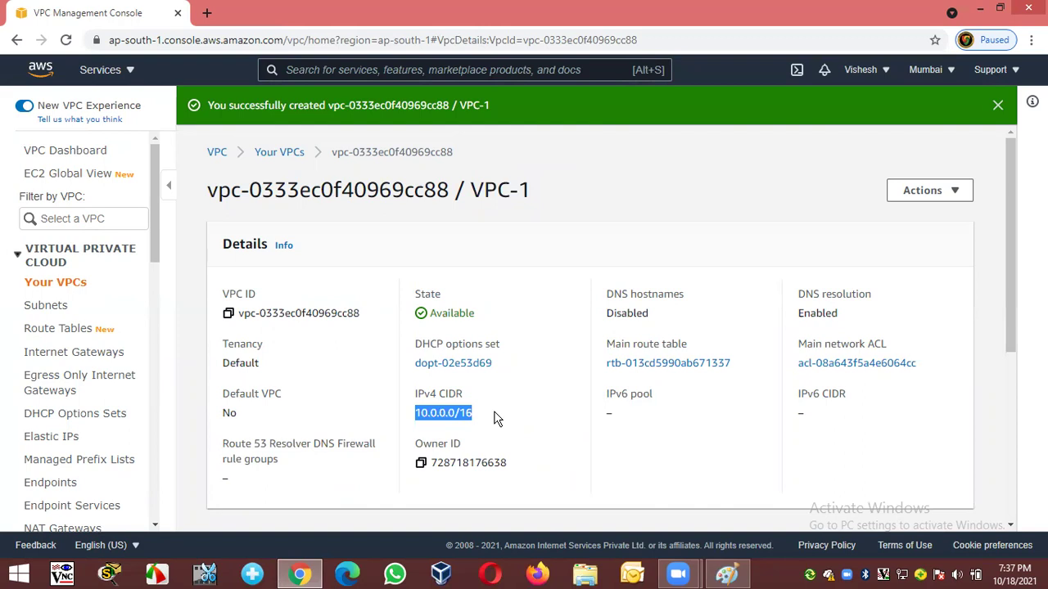
click(1000, 106)
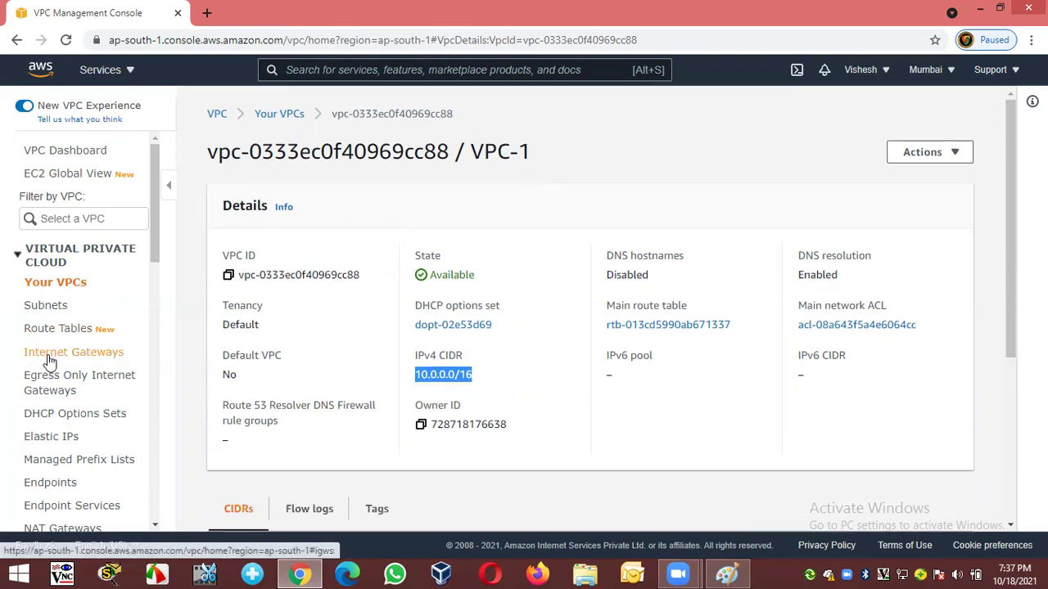
Start creating a subnet from the subnet list and choose VPC-1 as its VPC
click(46, 310)
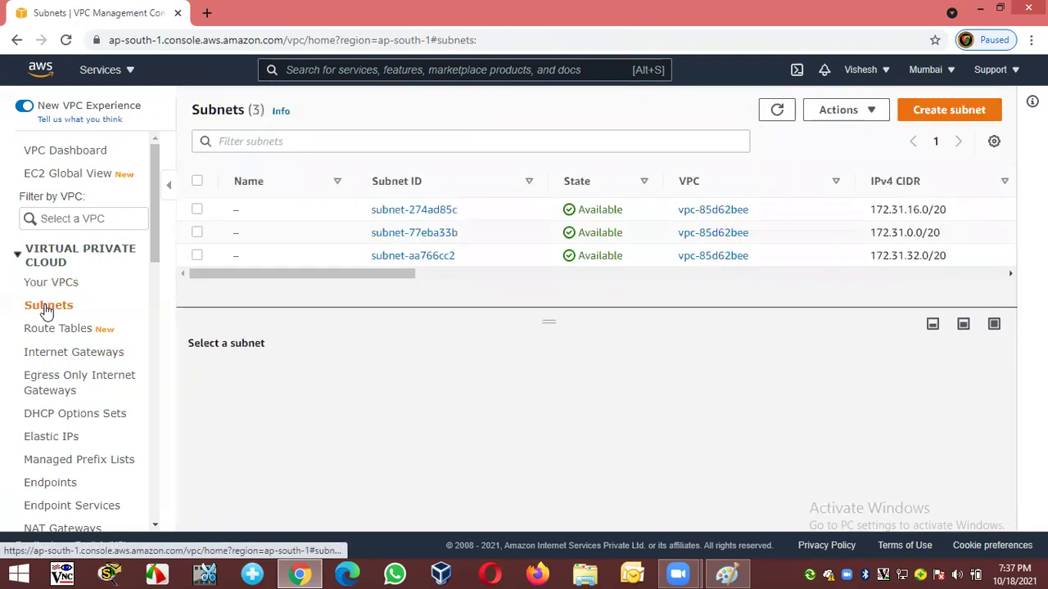
click(773, 118)
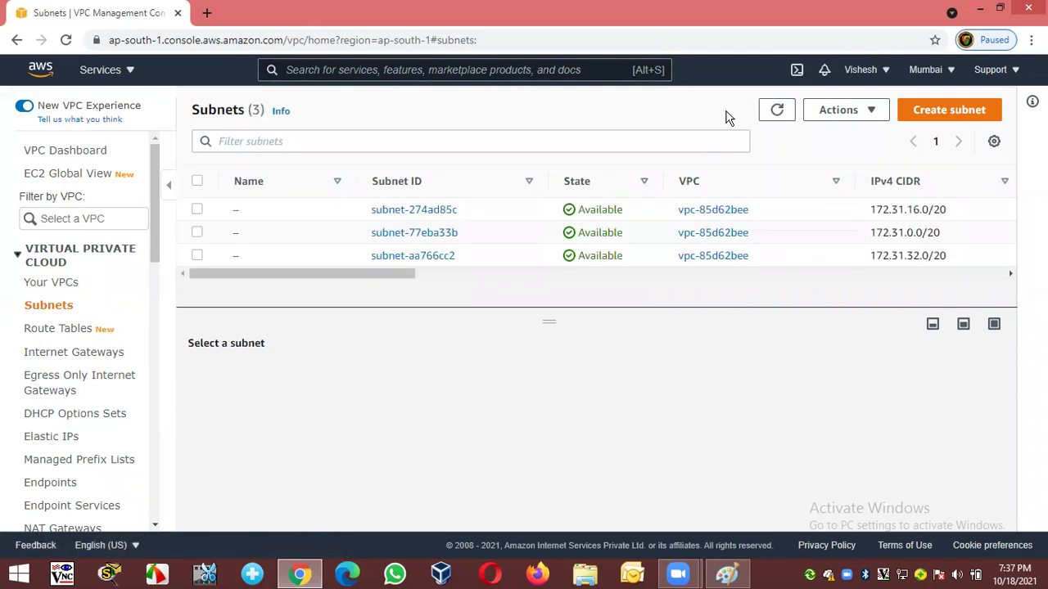
click(930, 112)
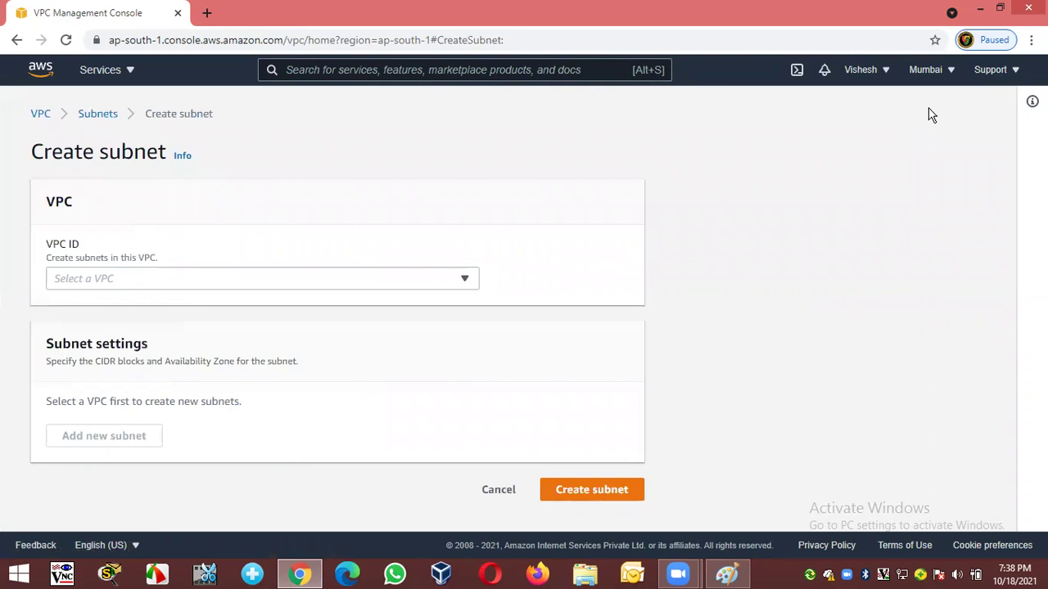
click(121, 279)
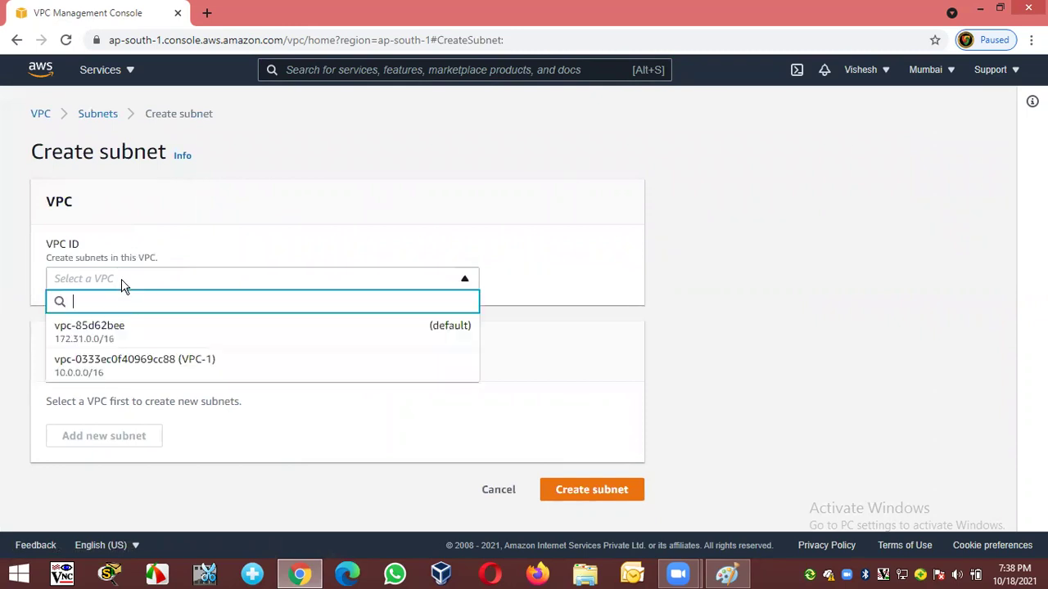
click(201, 367)
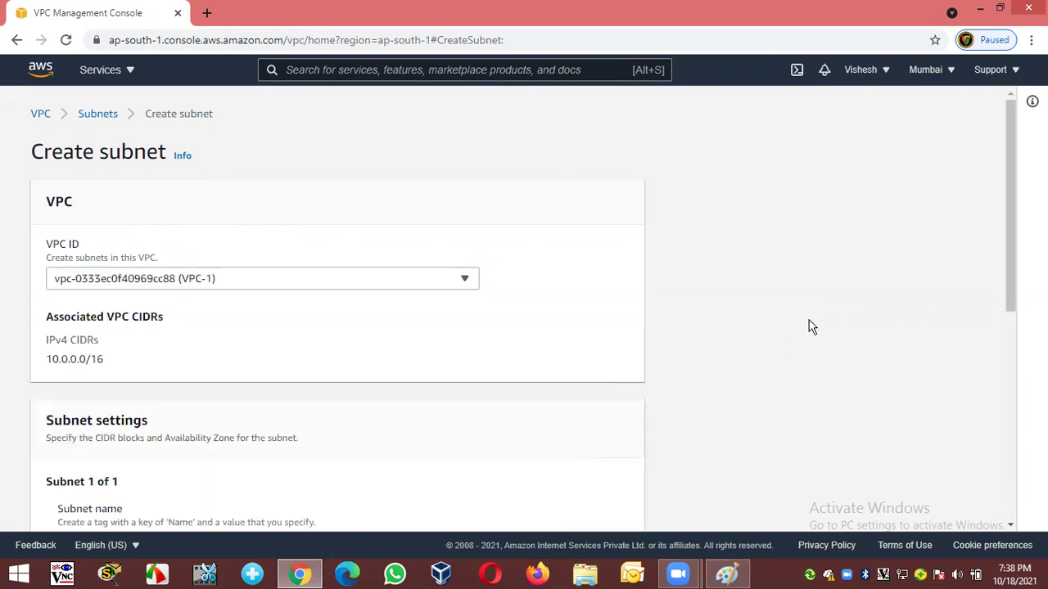
Name the subnet VPC-1-Public-Subnet and place it in the Asia Pacific (Mumbai) / ap-south-1a availability zone
scroll(805, 336, down, 3)
scroll(755, 338, down, 1)
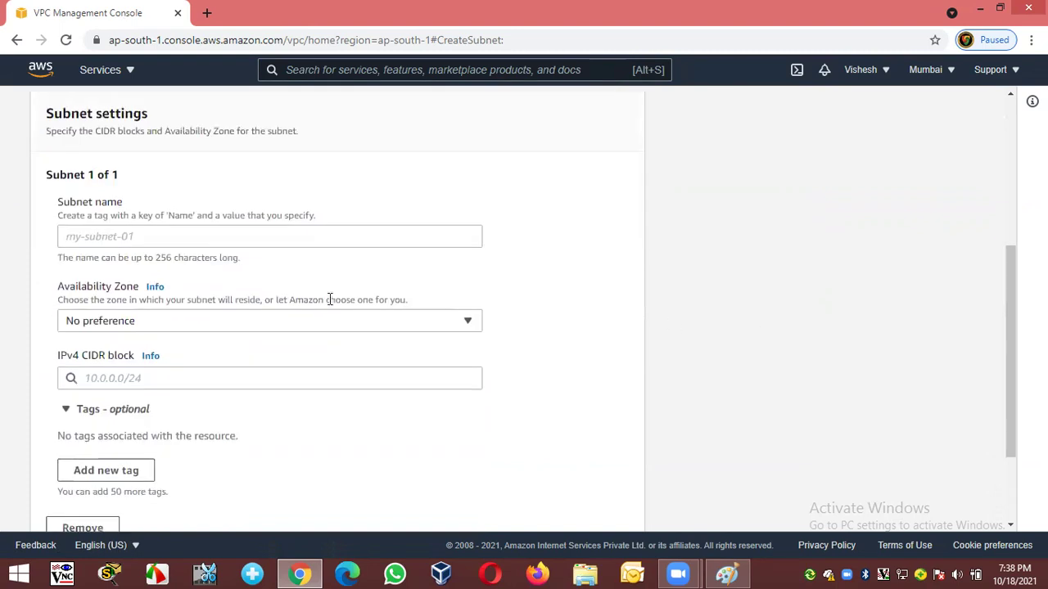
click(99, 237)
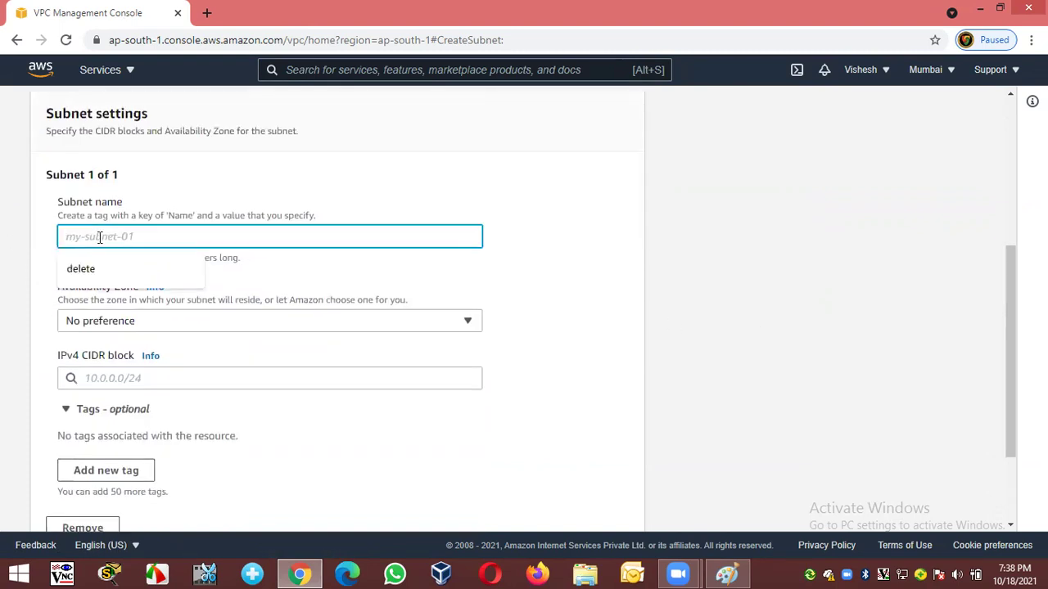
text(VPC-1)
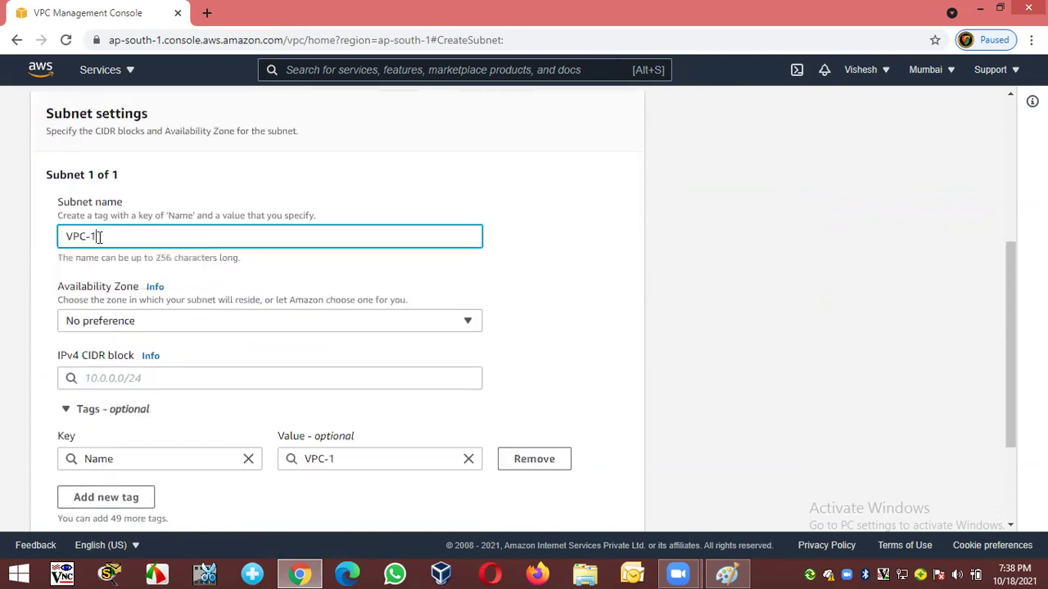
text(-Public-Subnet)
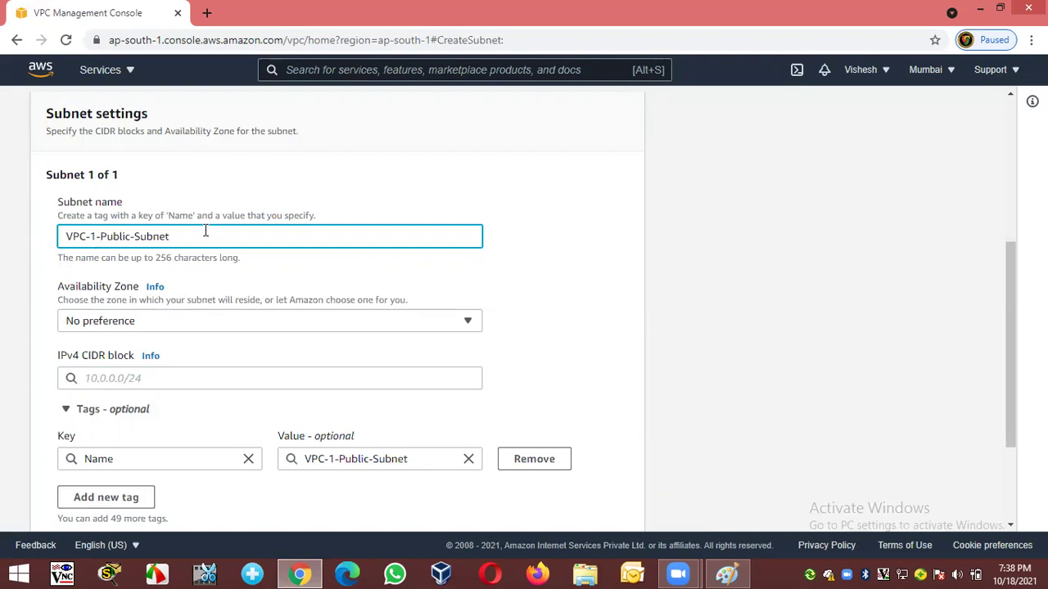
click(181, 320)
click(238, 400)
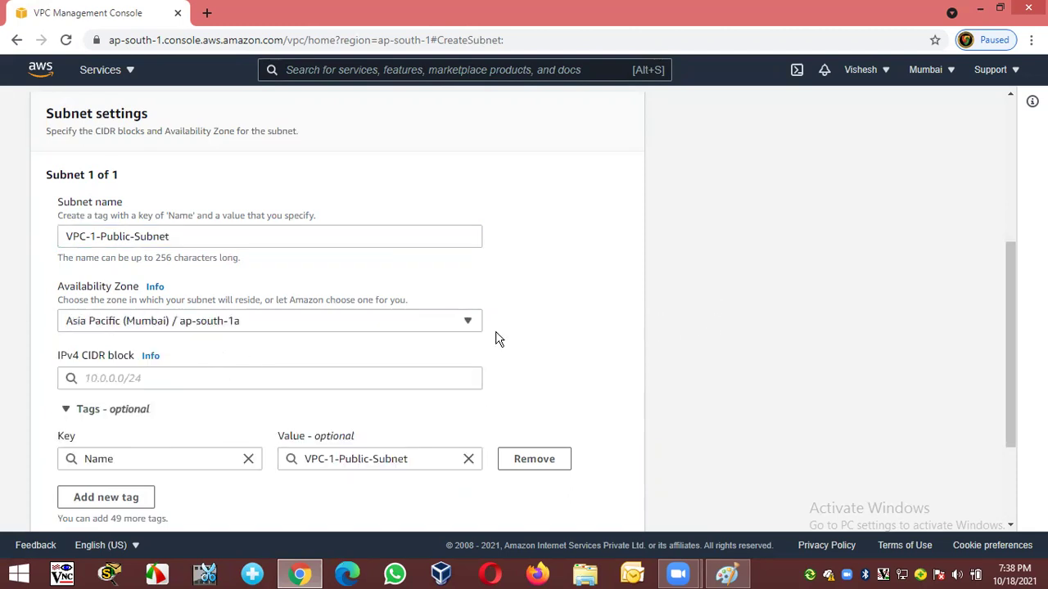
Set the public subnet's IPv4 CIDR block to 10.0.0.0/24 and create the subnet
click(115, 377)
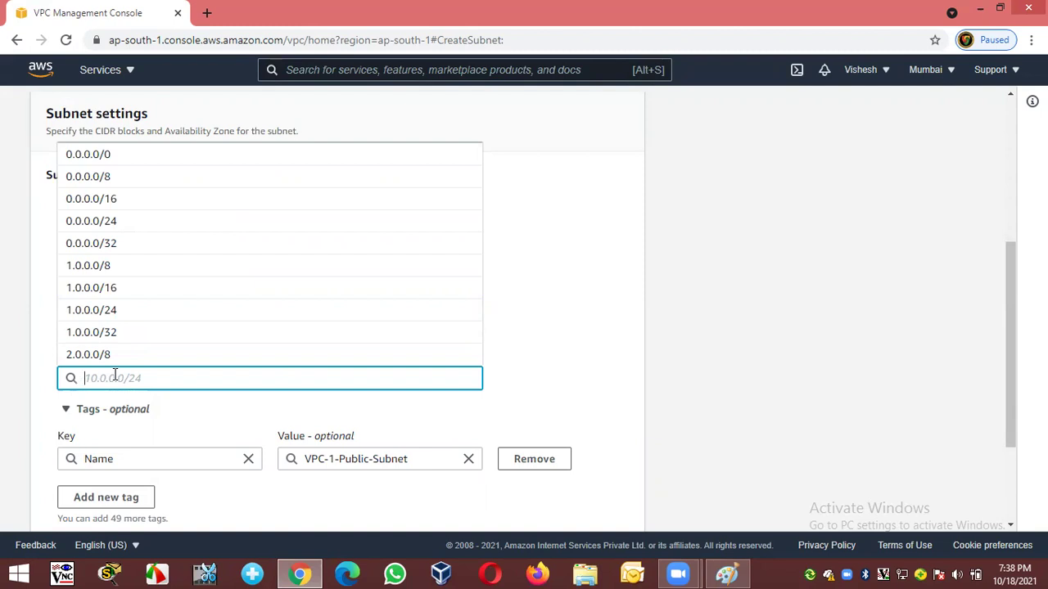
text(10.0.0.0)
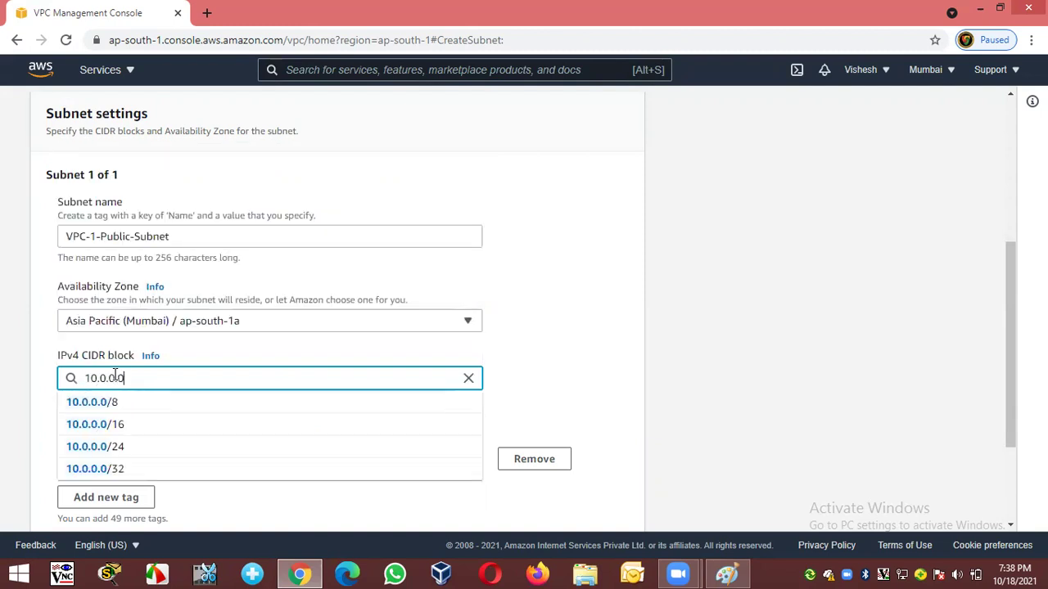
click(135, 446)
click(767, 376)
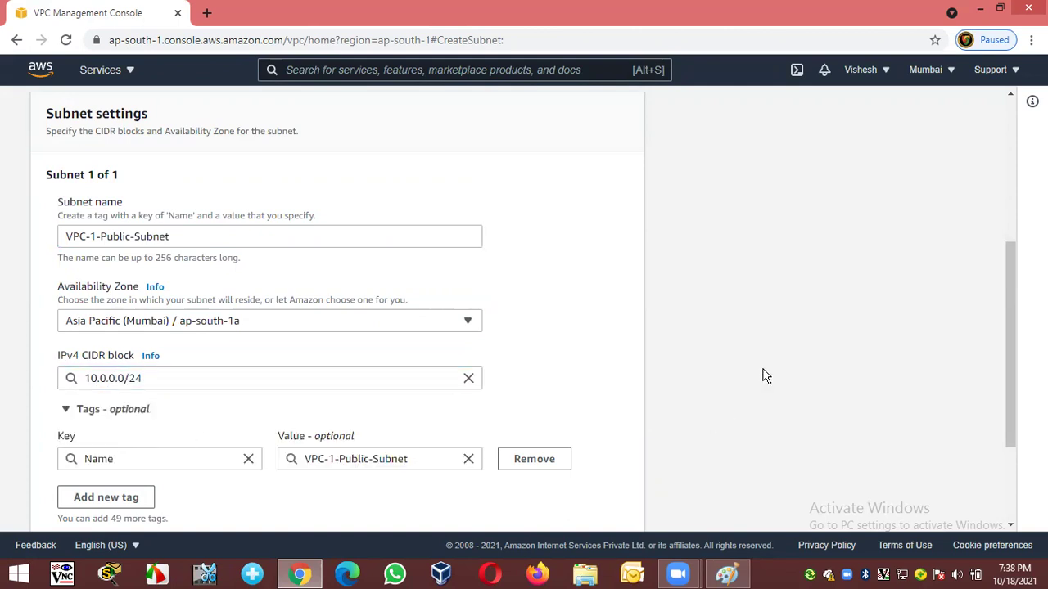
scroll(765, 376, down, 3)
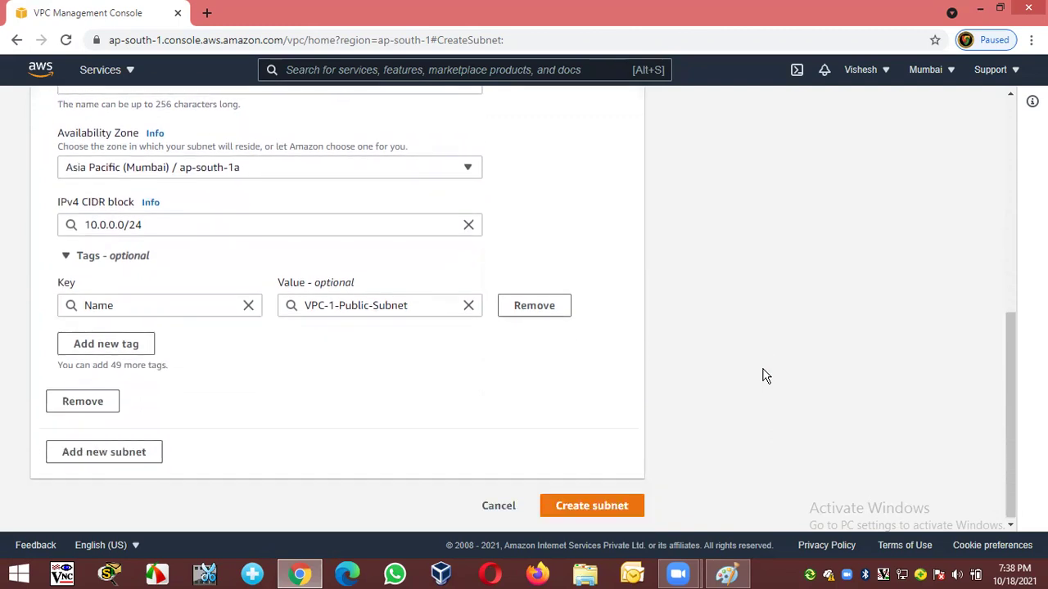
click(583, 509)
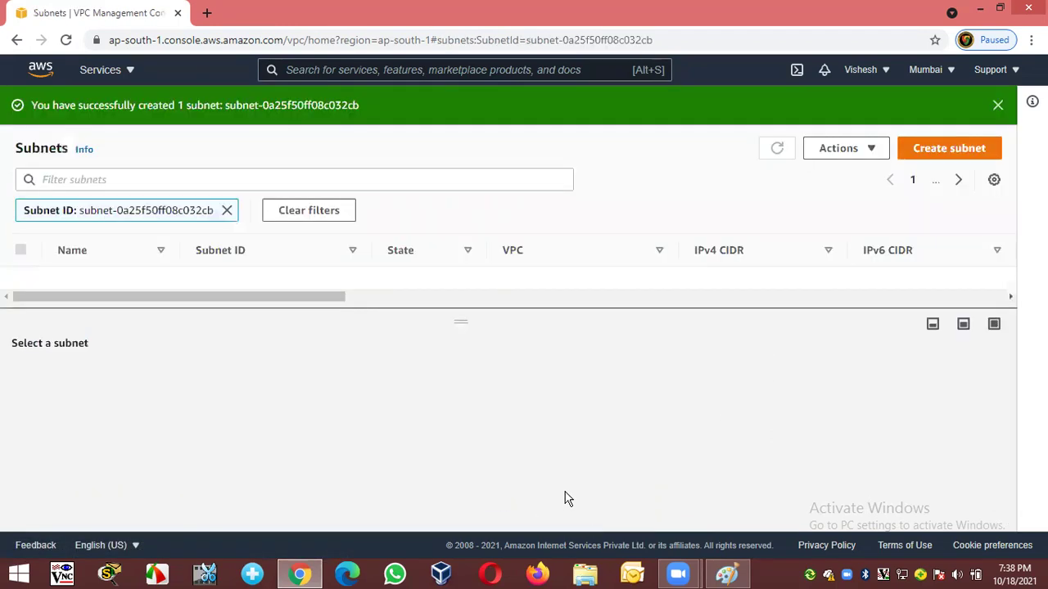
Dismiss the success message, clear the subnet ID filter, and start a second subnet in VPC-1
click(998, 106)
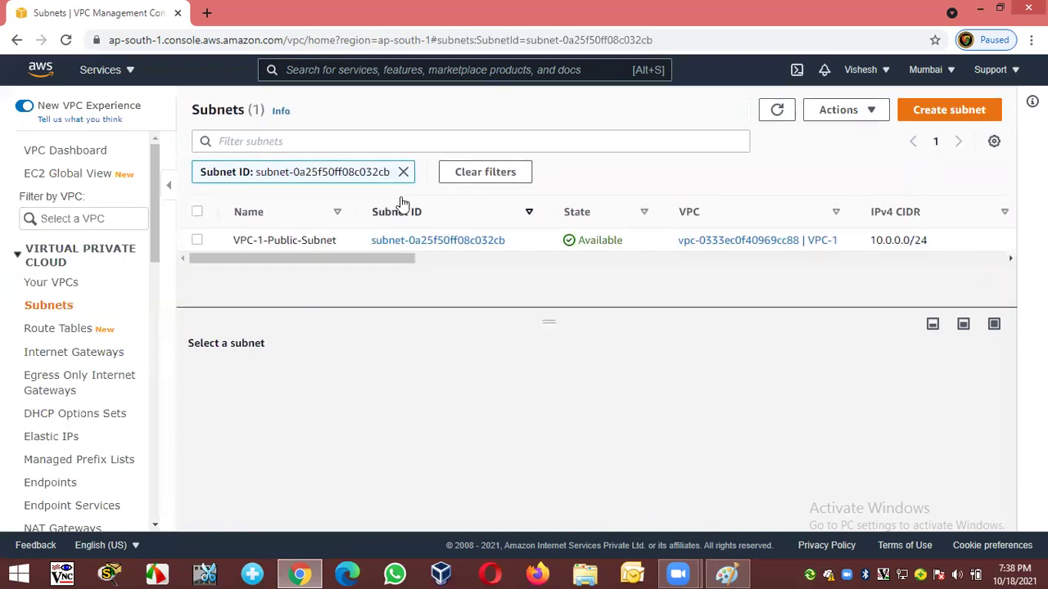
click(404, 172)
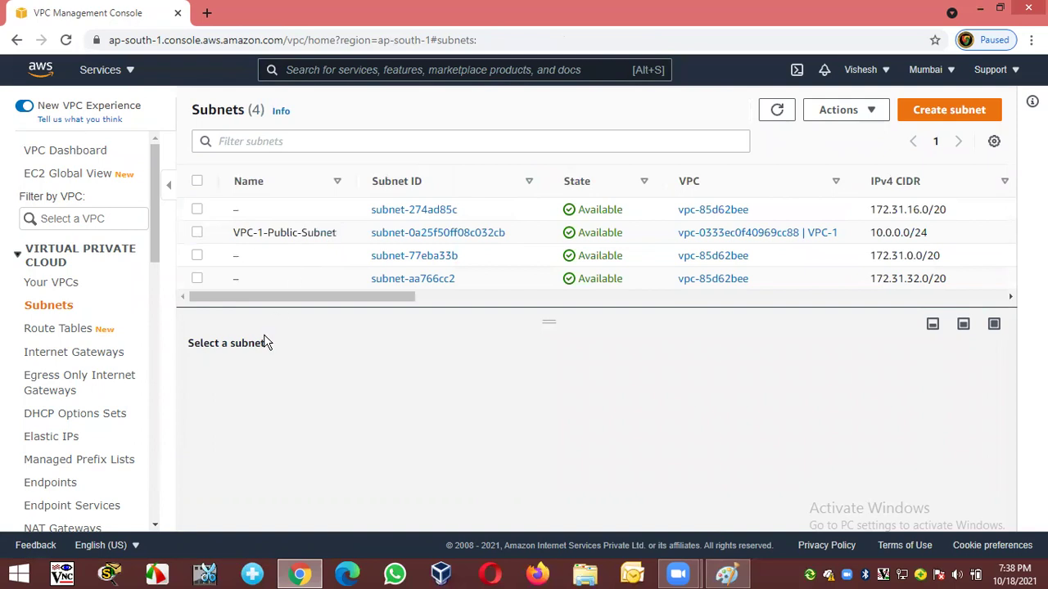
click(919, 116)
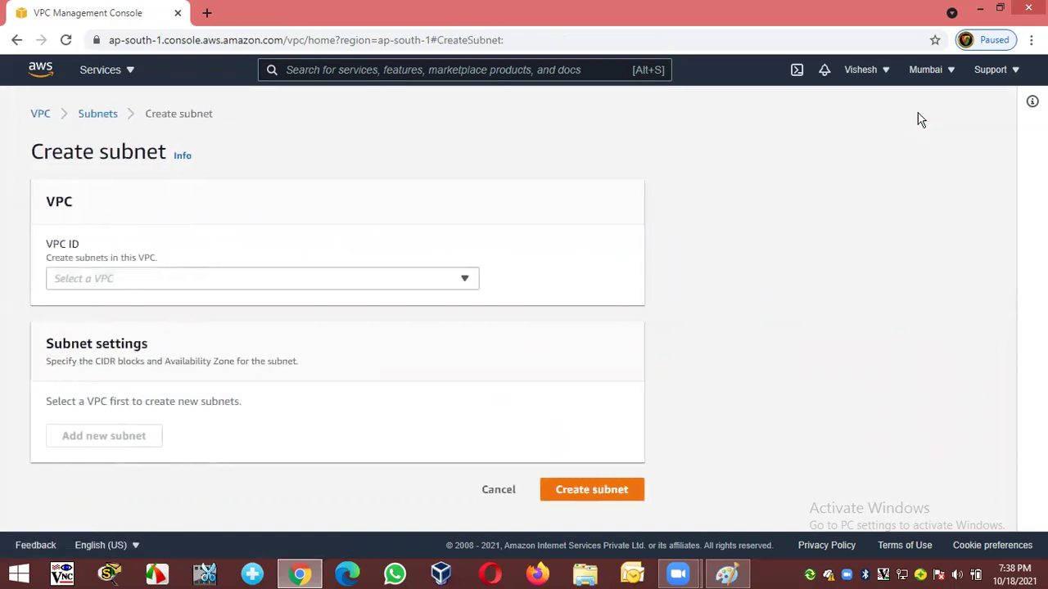
click(91, 282)
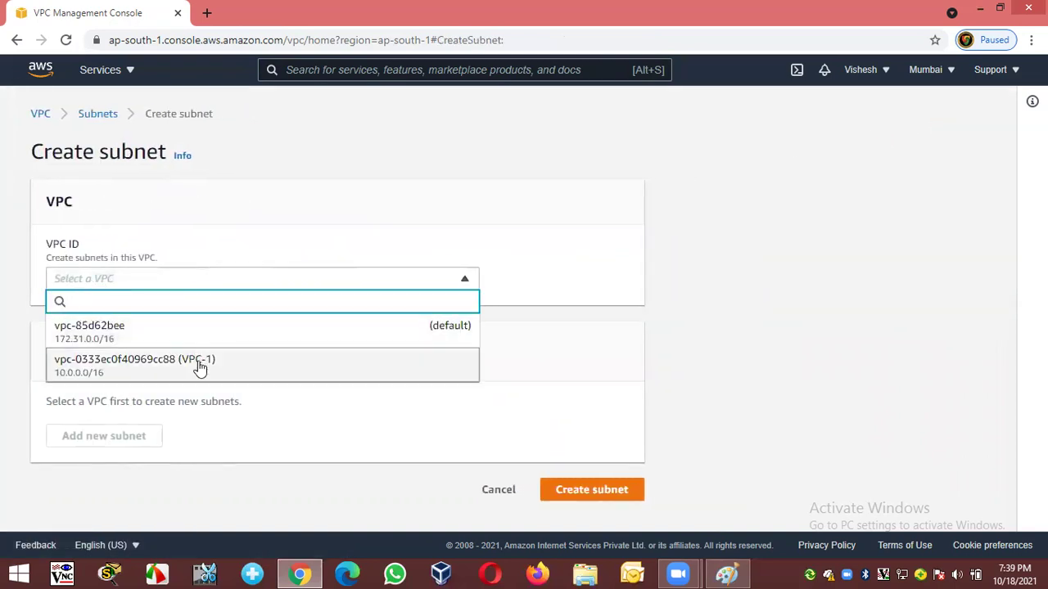
click(202, 368)
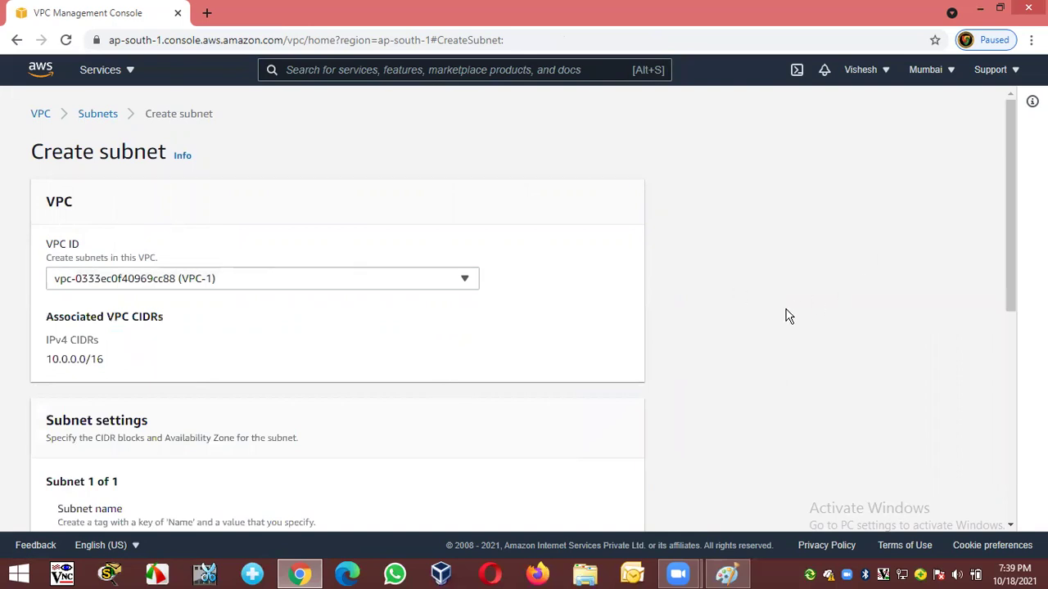
Name the subnet VPC-1-Private-Subnet and place it in the Asia Pacific (Mumbai) / ap-south-1a availability zone
scroll(785, 316, down, 4)
click(124, 236)
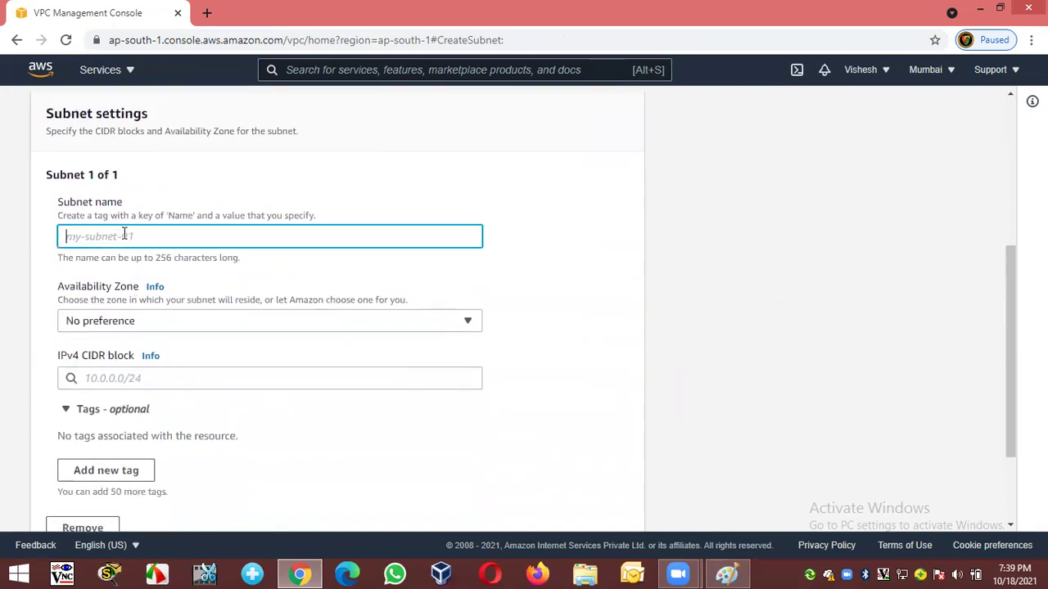
text(PC)
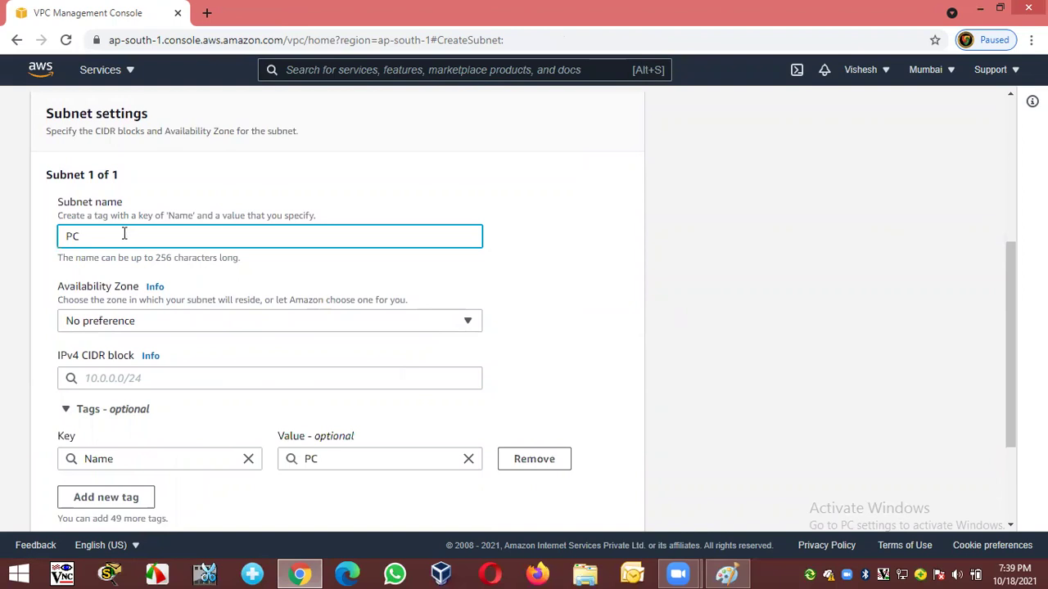
key(BackSpace)
key(BackSpace)
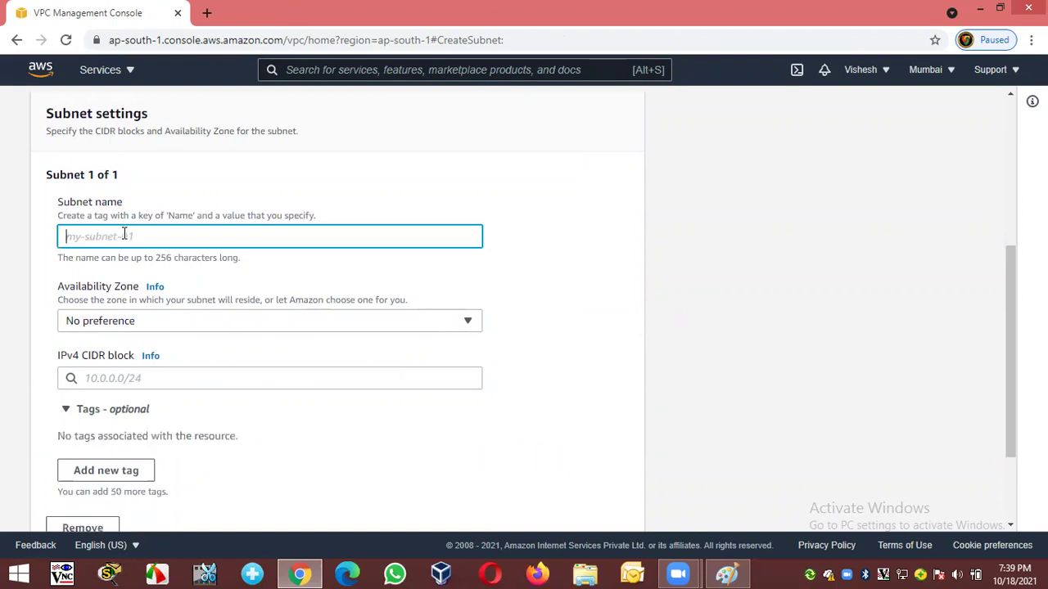
text(VPC)
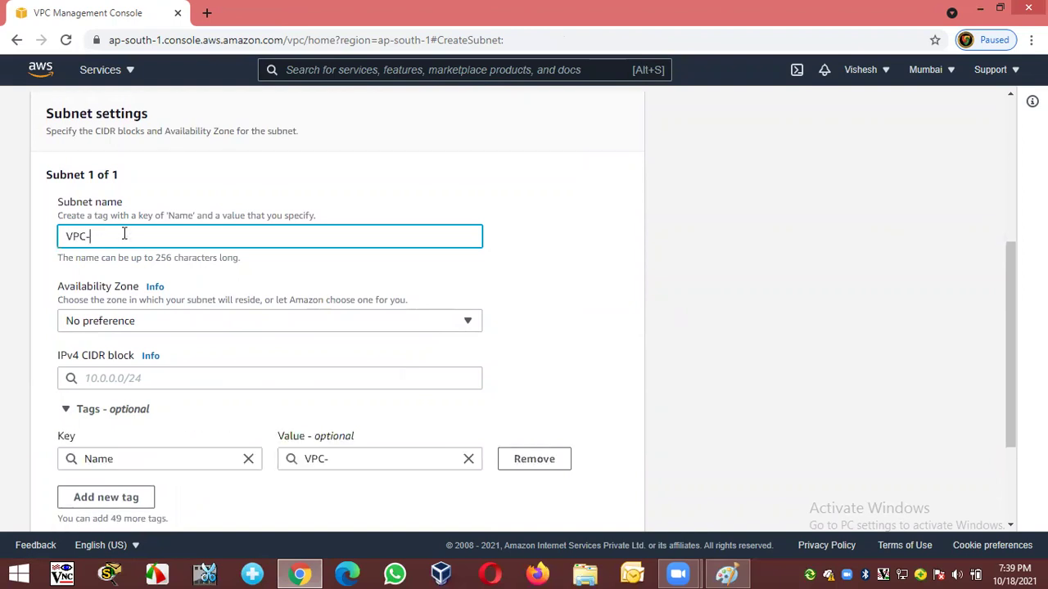
text(-1-Private-Subnet)
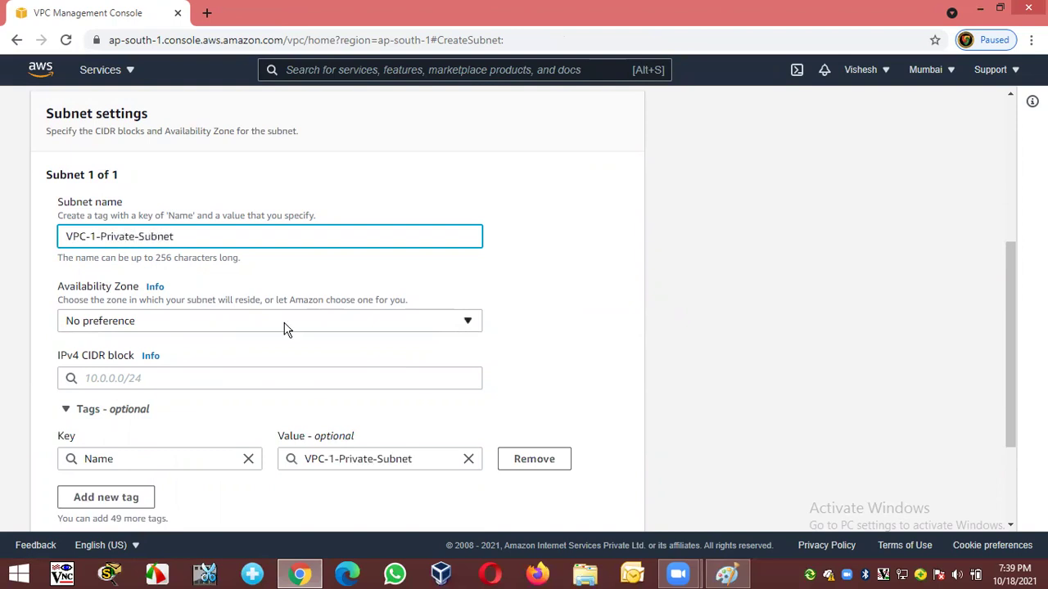
click(115, 321)
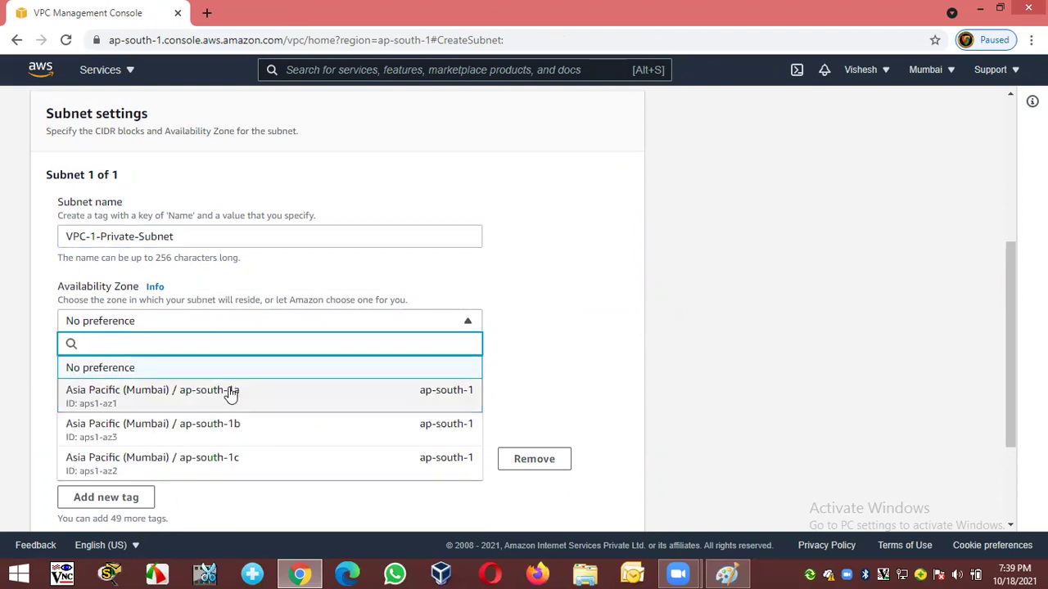
click(232, 397)
Set the private subnet's IPv4 CIDR block to 10.0.1.0/24 and create the subnet
scroll(691, 311, down, 2)
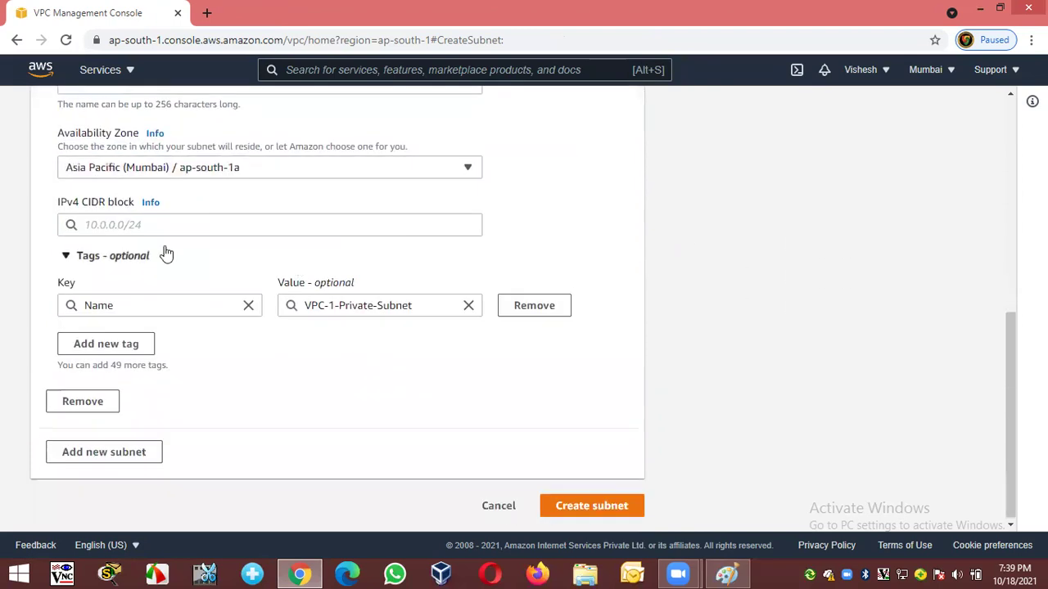
click(114, 223)
text(10.0.)
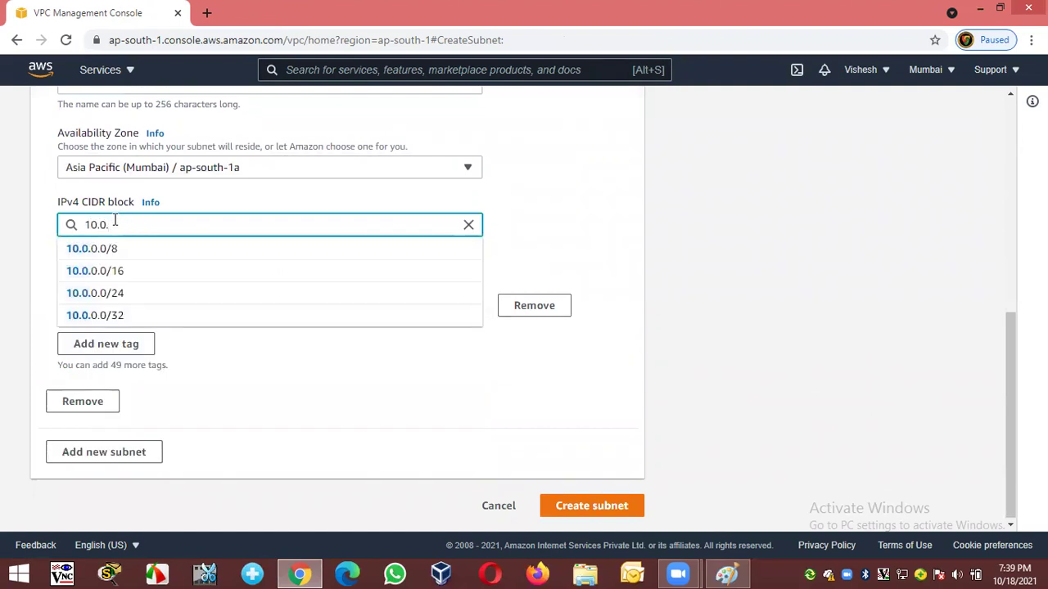
text(1.0/)
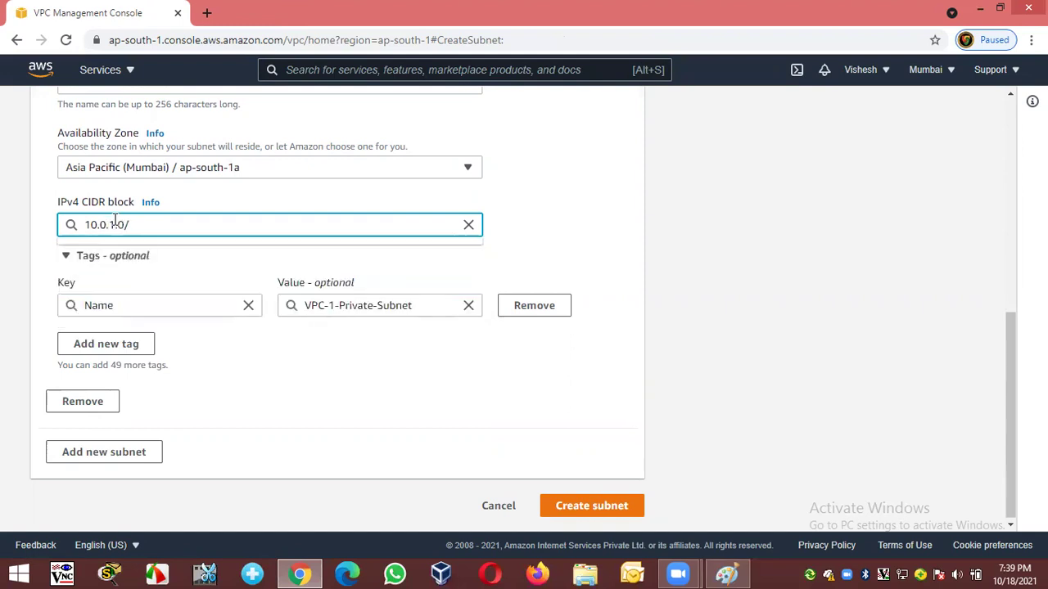
text(24)
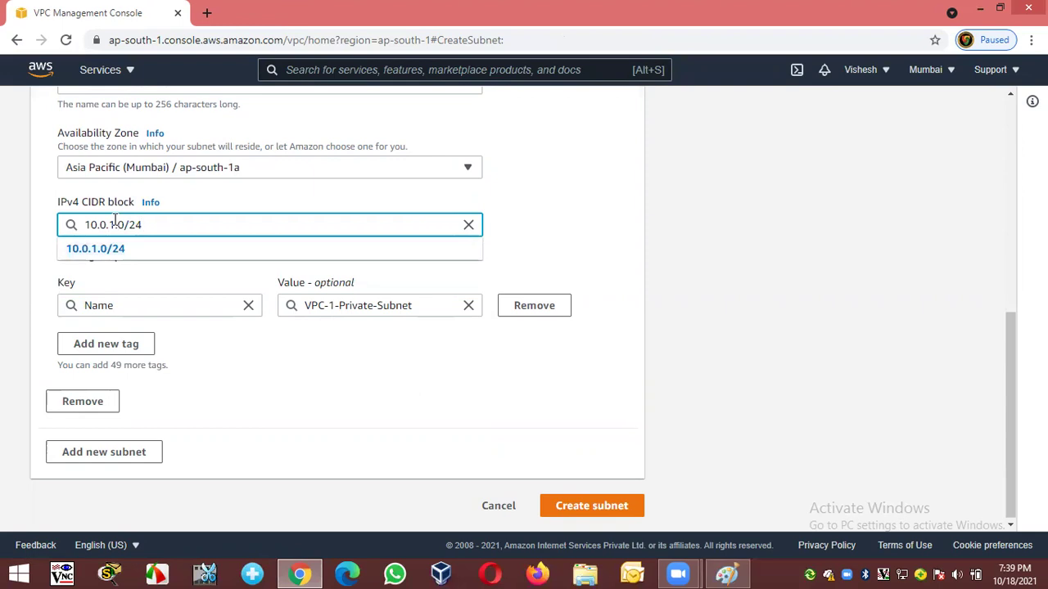
click(115, 249)
click(751, 316)
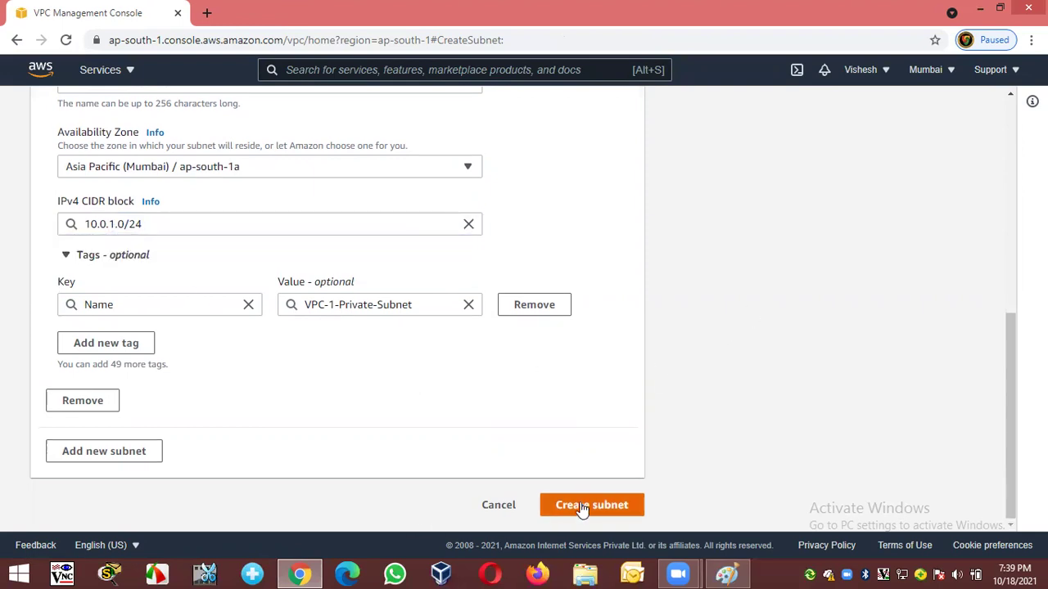
click(582, 506)
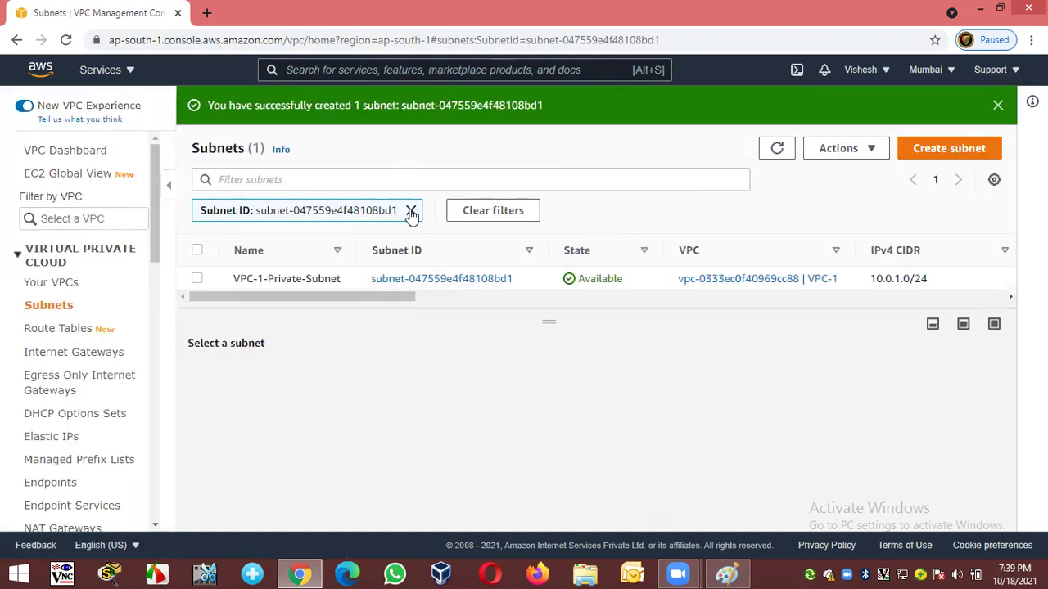
Clear the subnet ID filter and success message, and compare the VPC and IPv4 CIDR of the public and private subnets
click(411, 211)
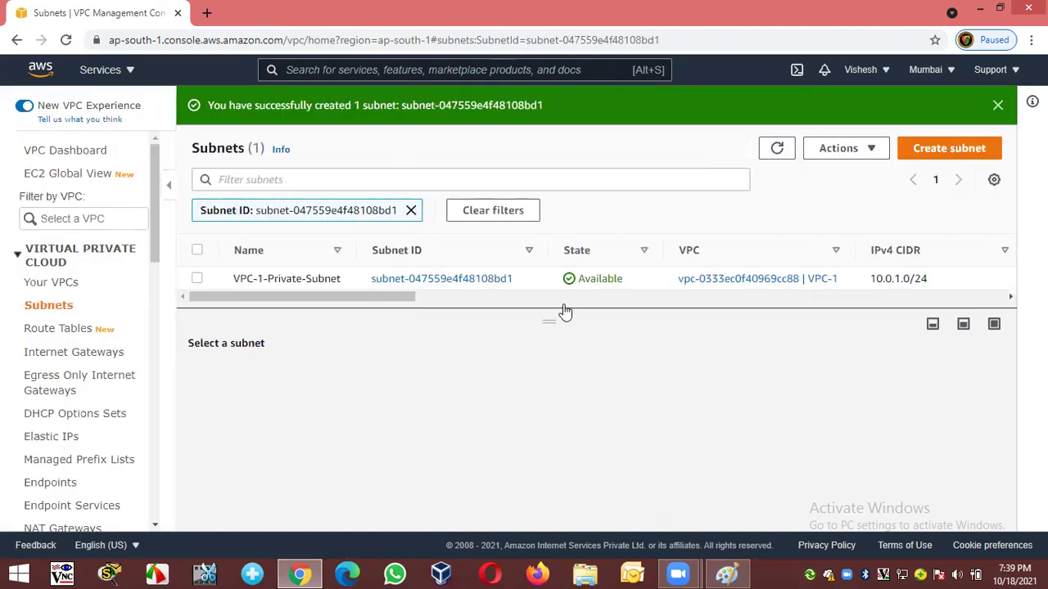
click(998, 106)
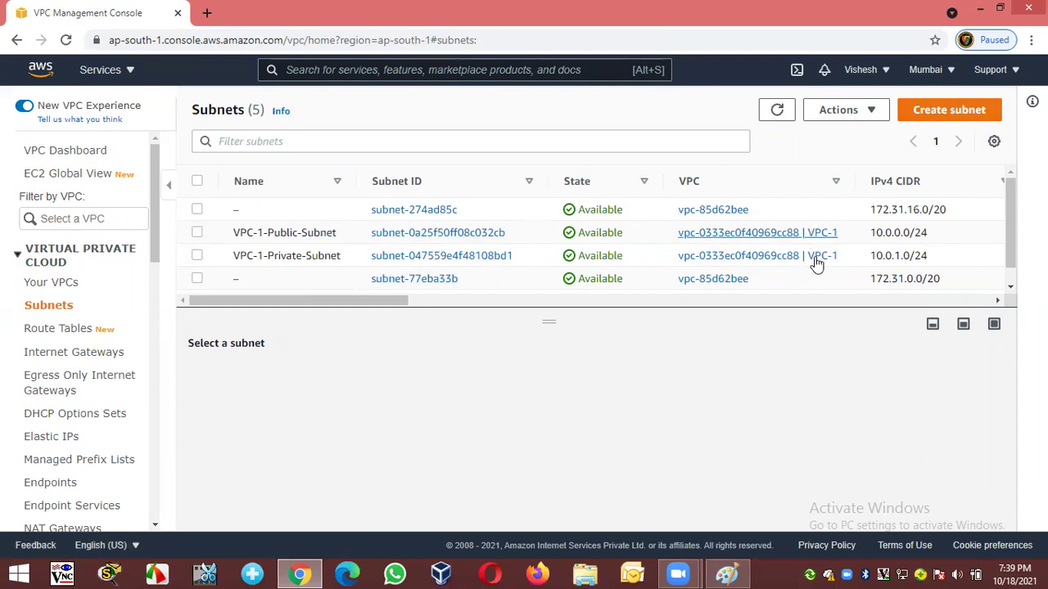
drag(421, 301, 480, 296)
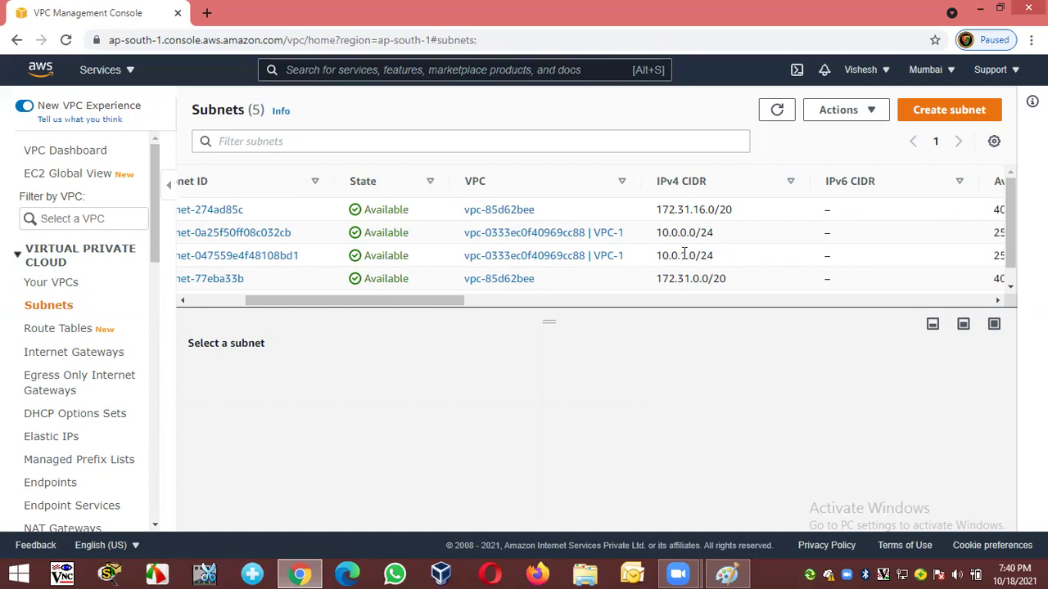
drag(397, 309, 246, 311)
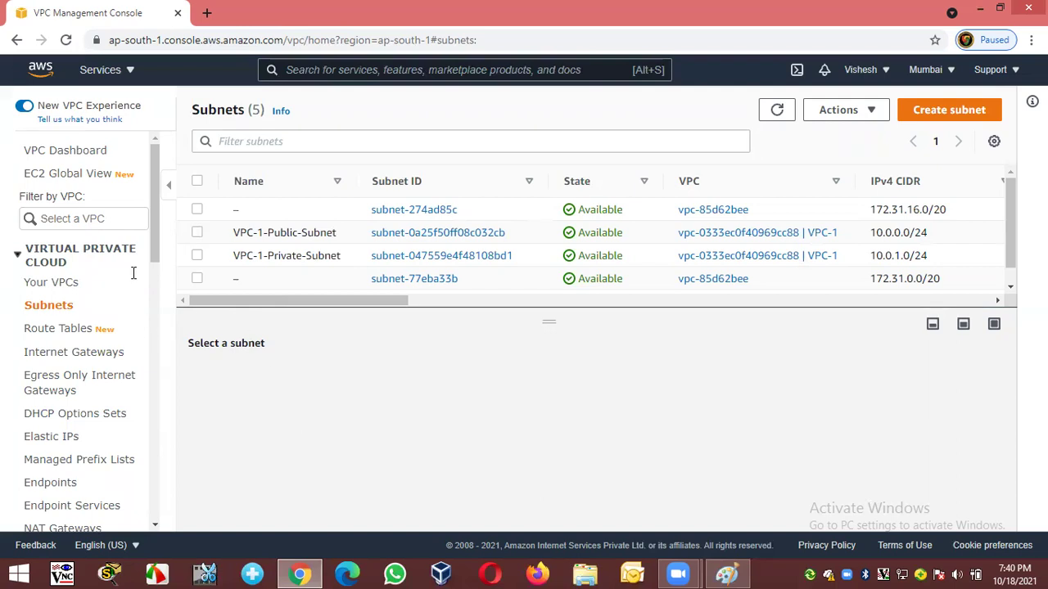
Create an internet gateway named VPC-1-IGW and dismiss the success message
click(51, 353)
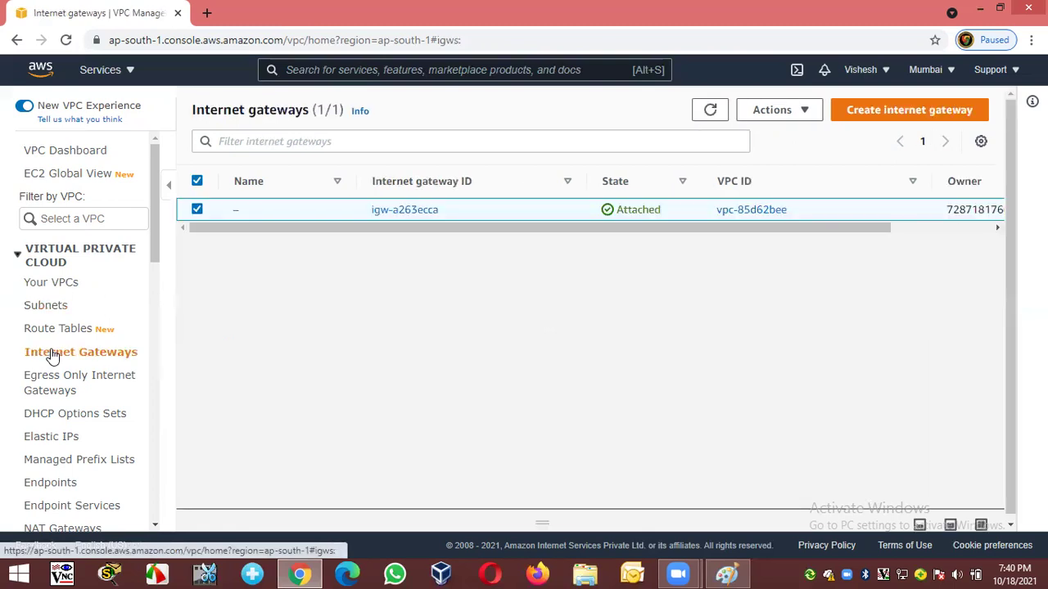
click(879, 116)
click(107, 318)
text(VPC-1-)
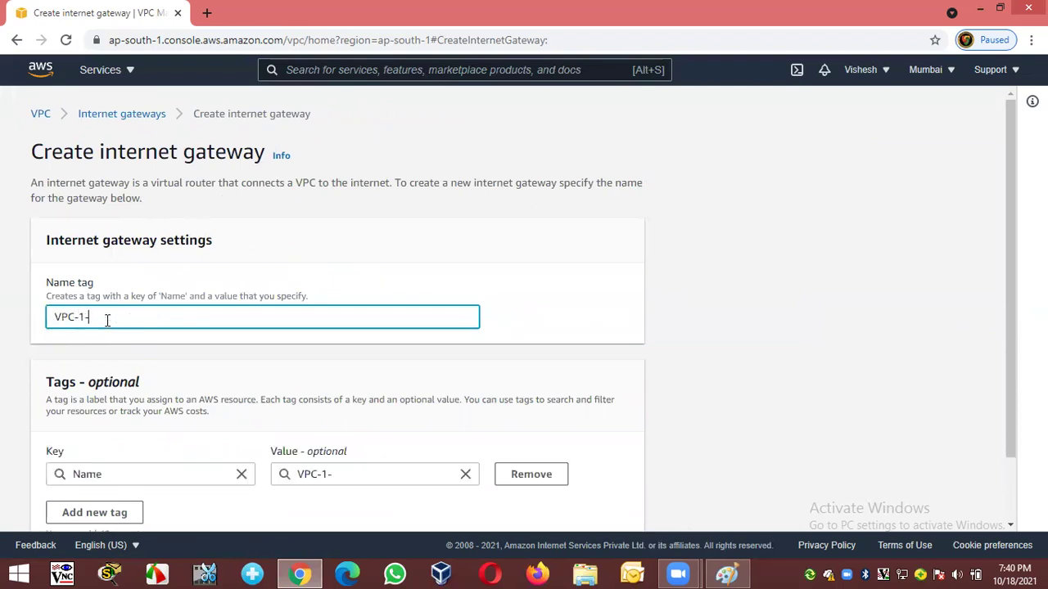
text(IGW)
click(778, 362)
scroll(780, 363, down, 2)
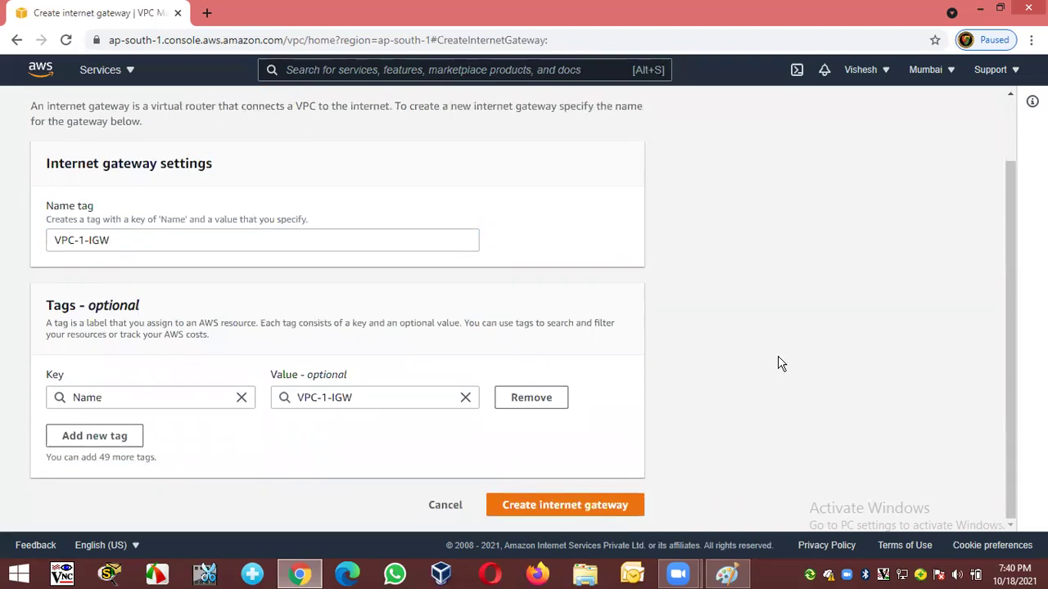
click(540, 505)
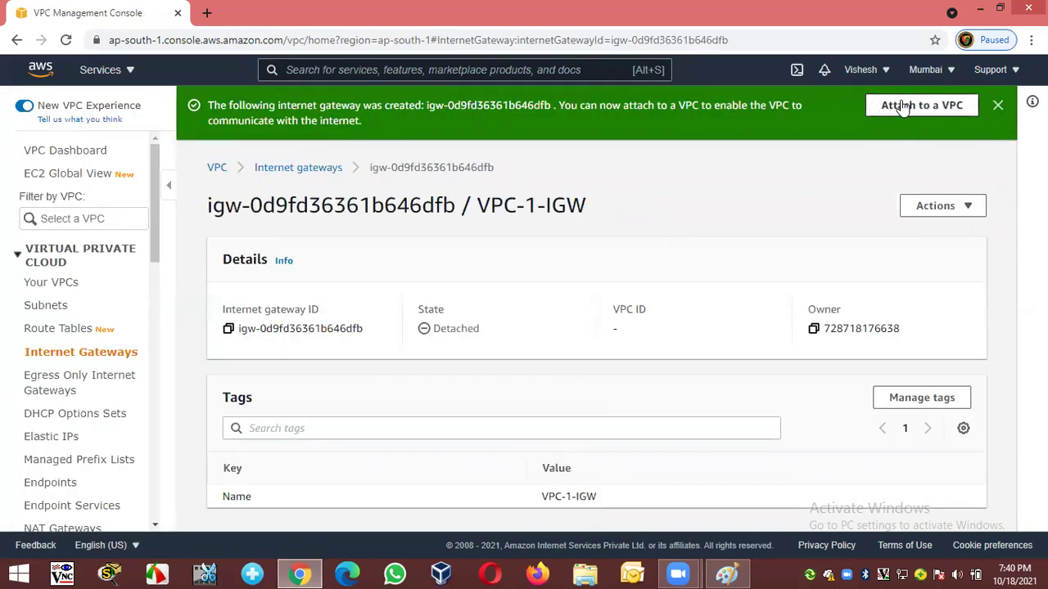
click(998, 107)
Attach the VPC-1-IGW internet gateway to VPC-1 from the internet gateway list
click(974, 156)
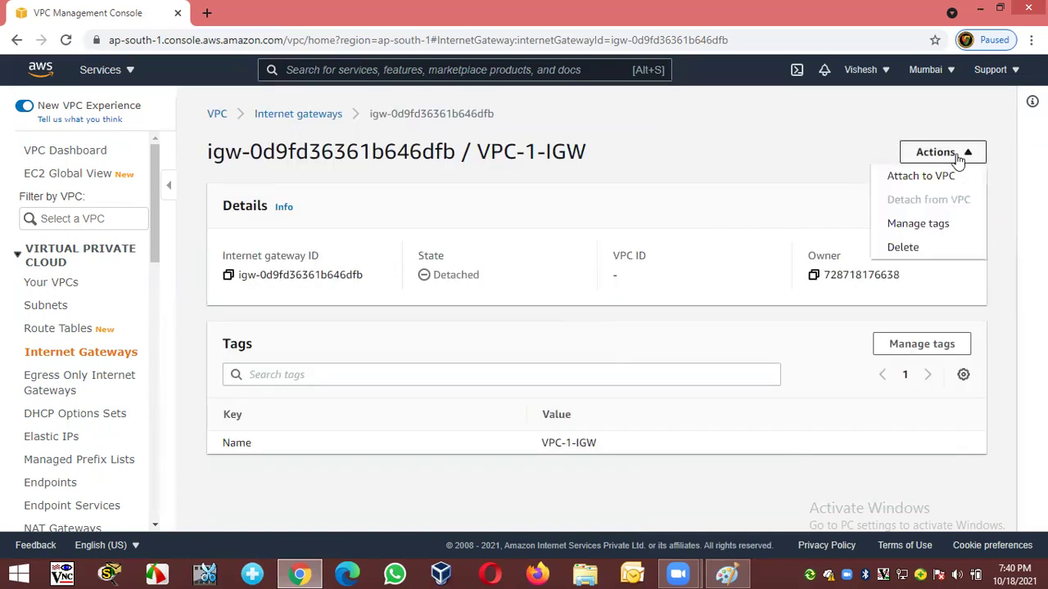
click(701, 159)
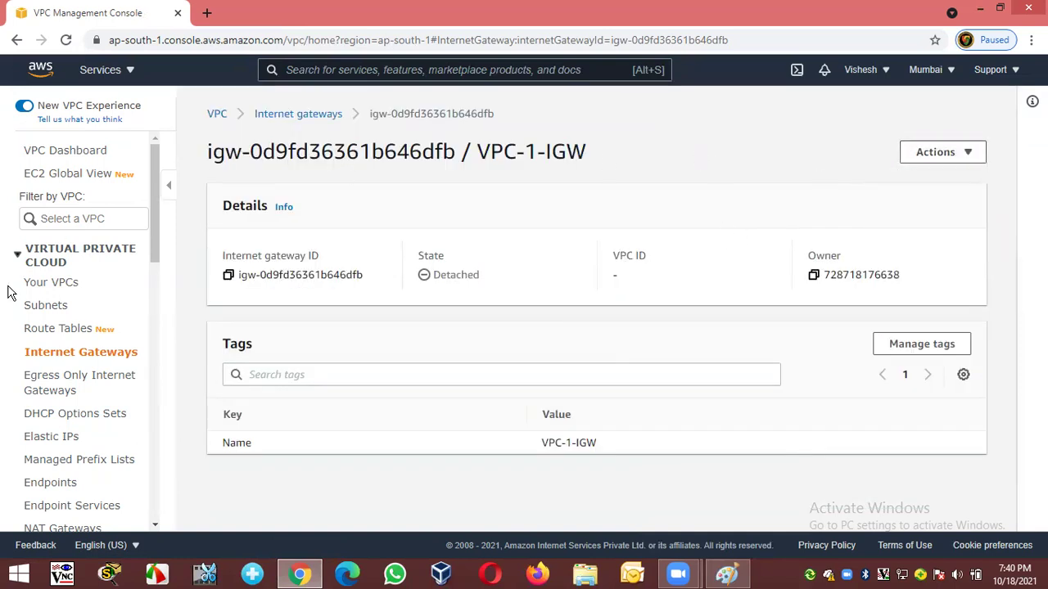
click(39, 354)
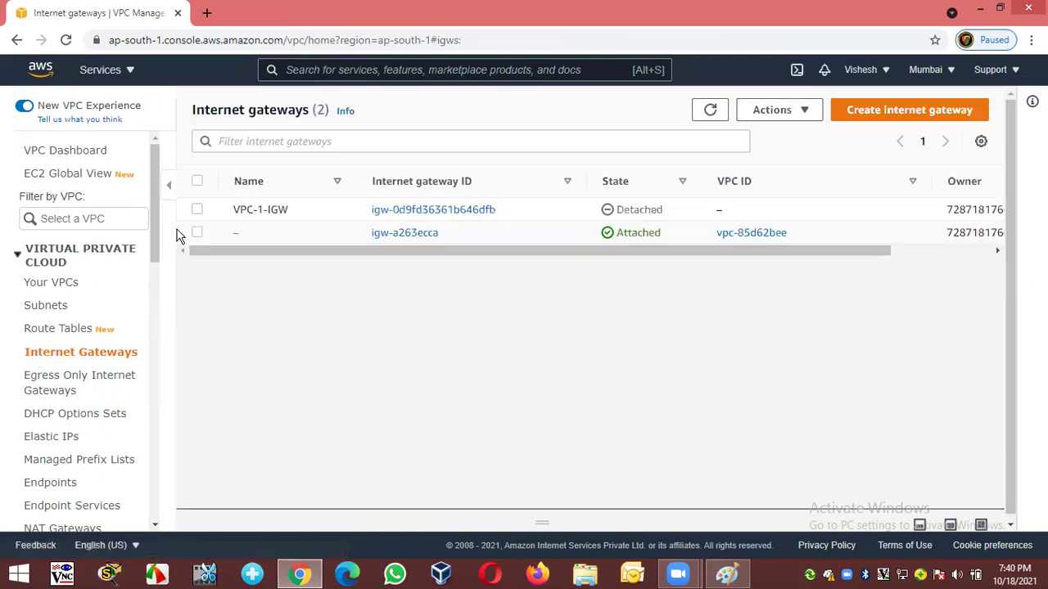
click(197, 210)
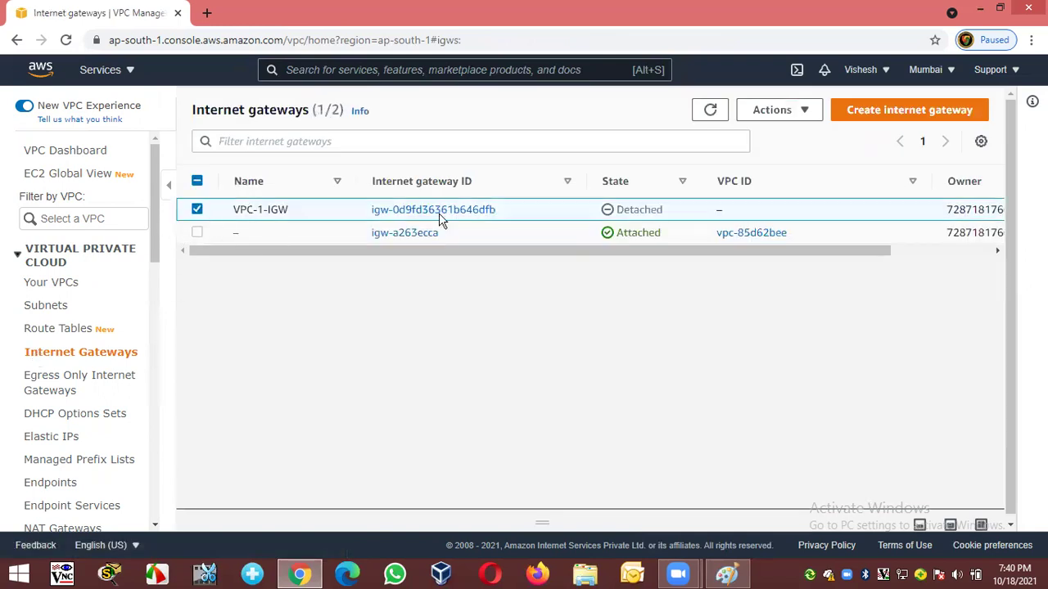
click(802, 111)
click(808, 164)
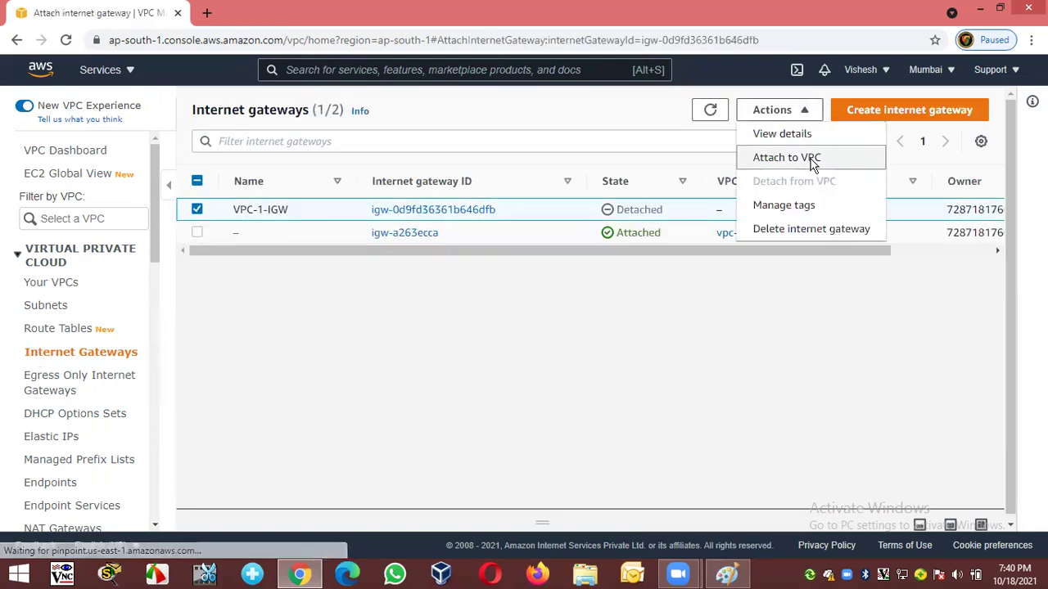
click(148, 295)
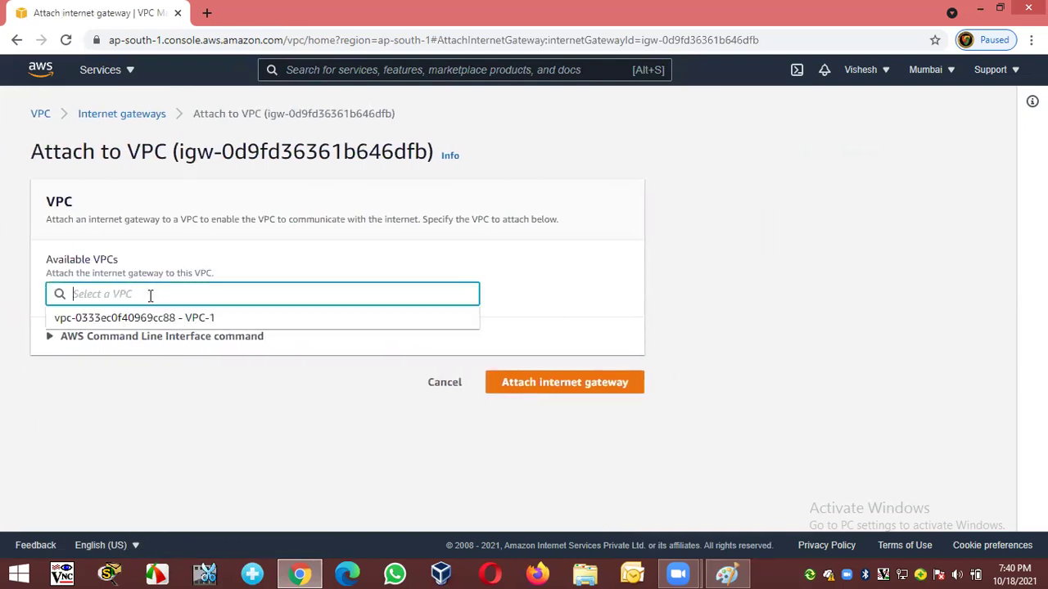
click(197, 322)
click(502, 384)
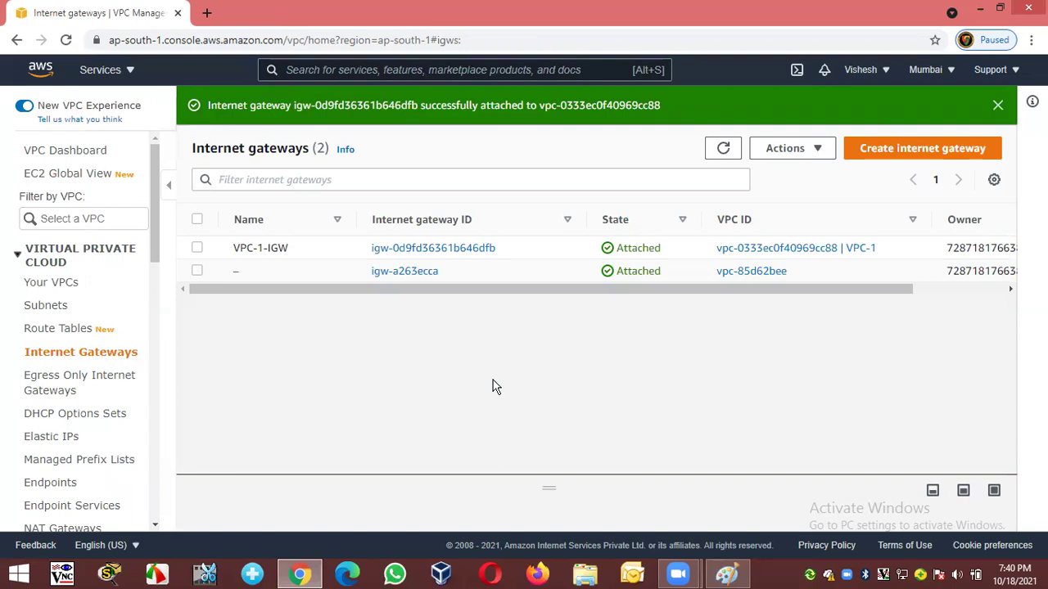
Dismiss the success message and check the attachment state of VPC-1-IGW
click(997, 104)
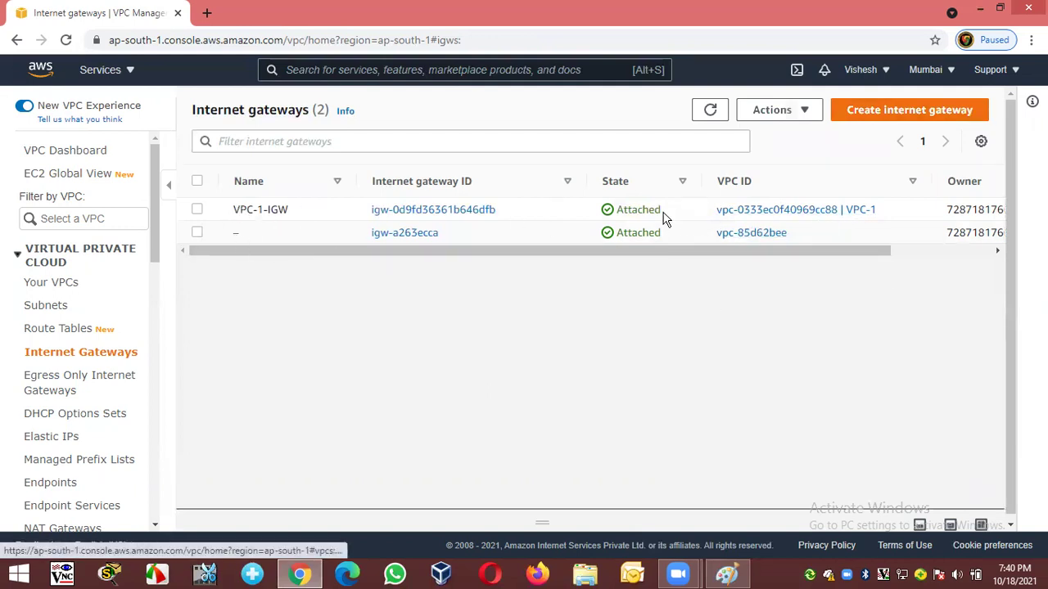
drag(622, 210, 648, 210)
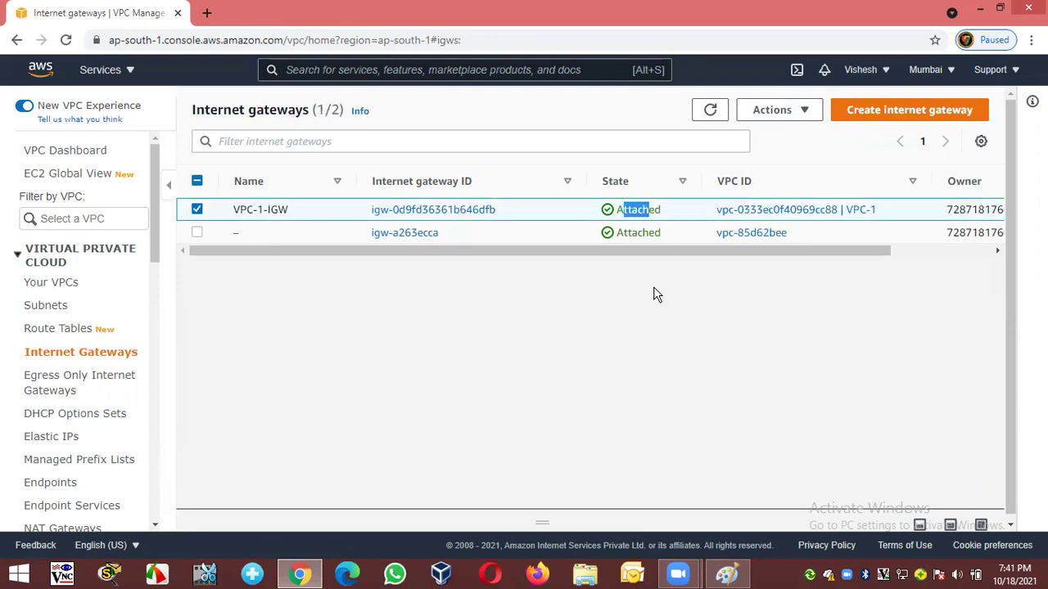
click(304, 351)
Create a route table named VPC-1-Public-Route in VPC-1 and dismiss the success message and the Reachability Analyzer notice
click(58, 331)
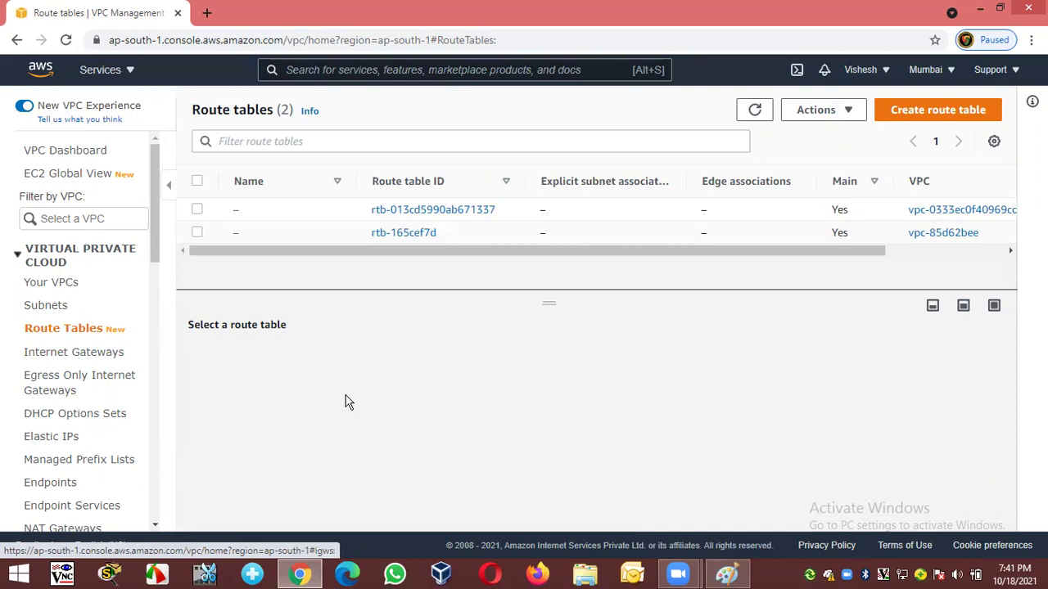
click(907, 119)
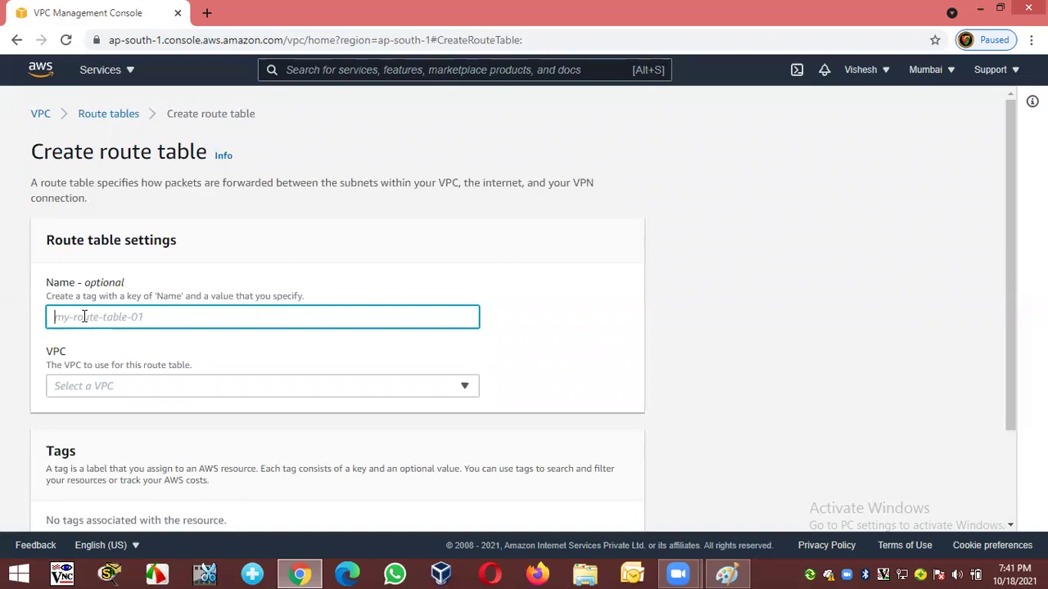
text(VPC)
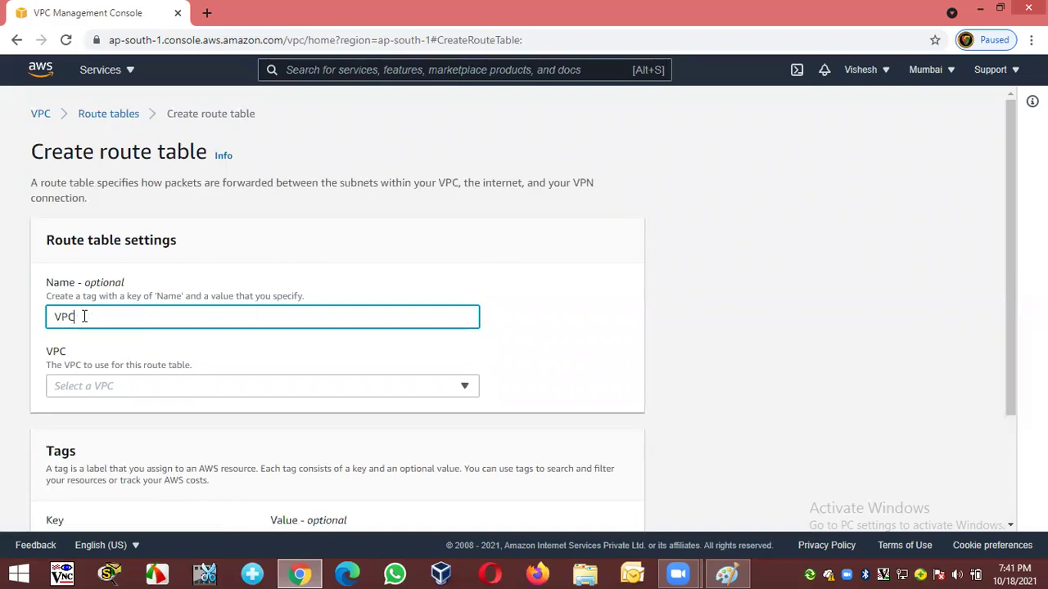
text(-1-Public-Route)
click(105, 388)
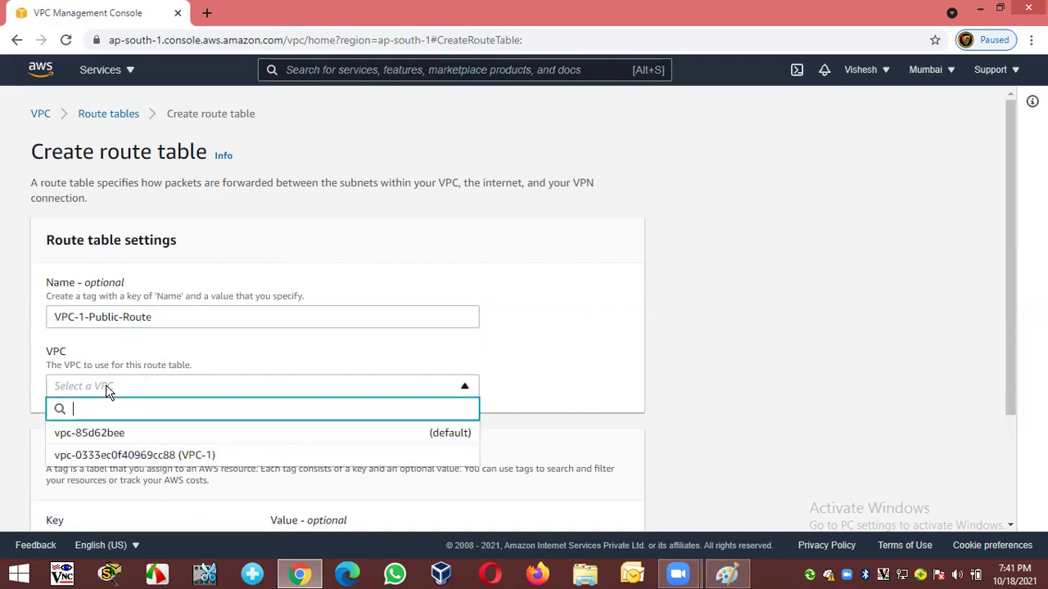
click(190, 459)
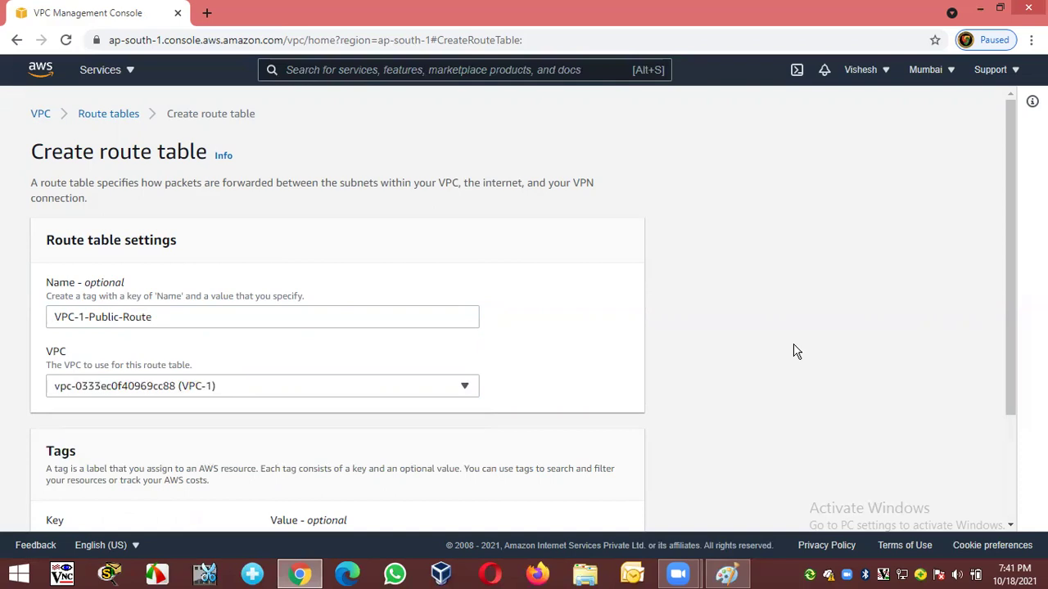
scroll(792, 351, down, 3)
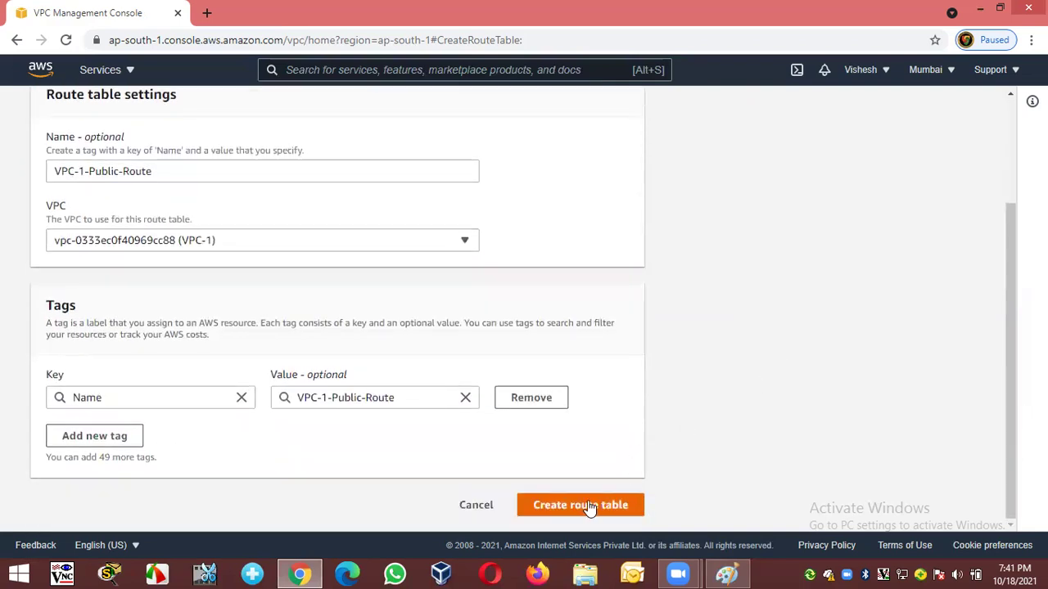
click(583, 509)
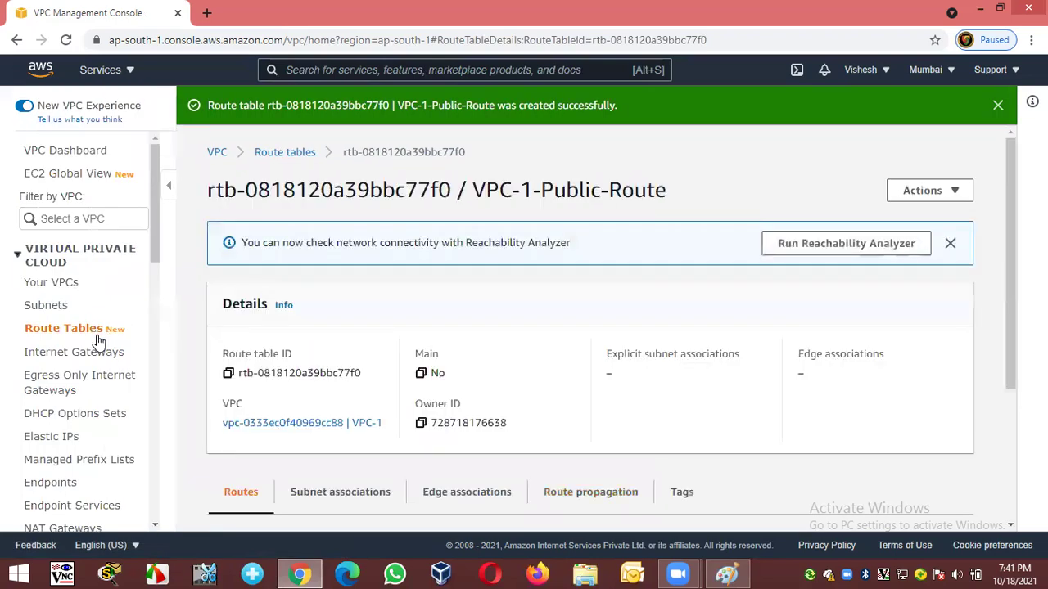
click(997, 104)
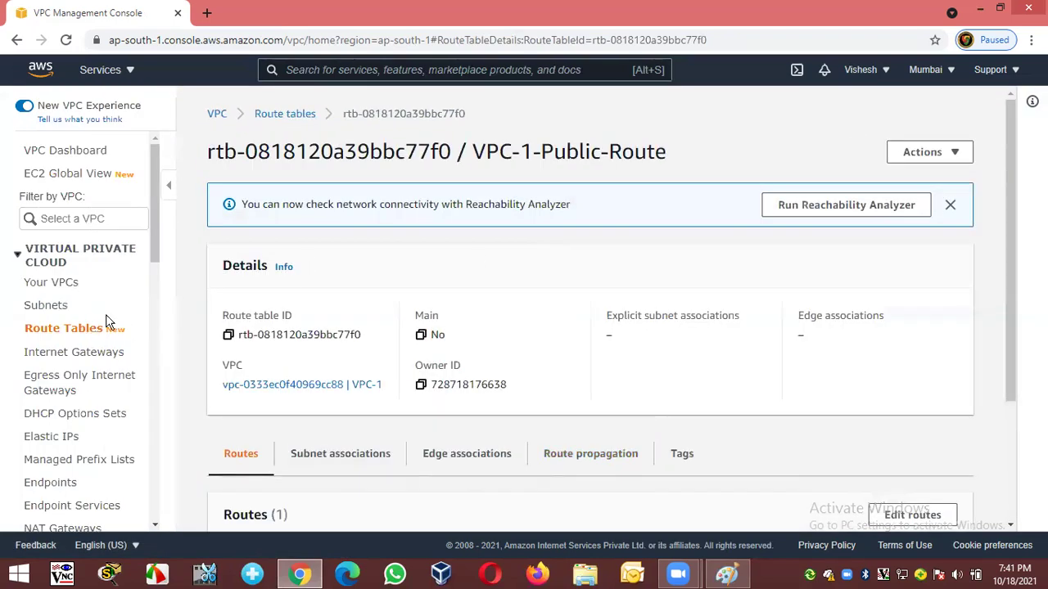
click(949, 205)
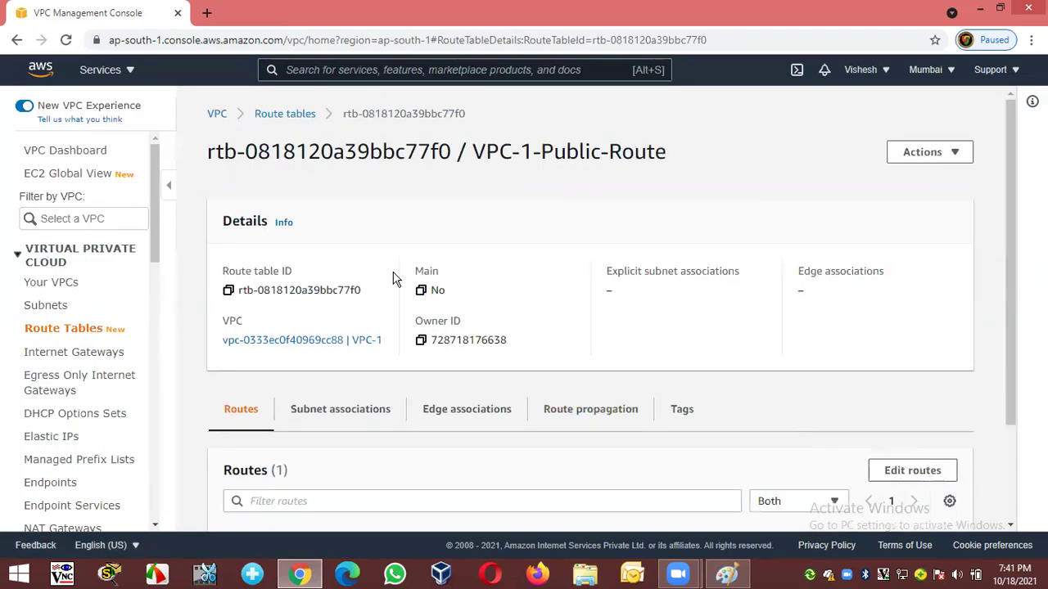
Create a second route table named VPC-1-Private-Route in VPC-1 and dismiss the success message
click(90, 328)
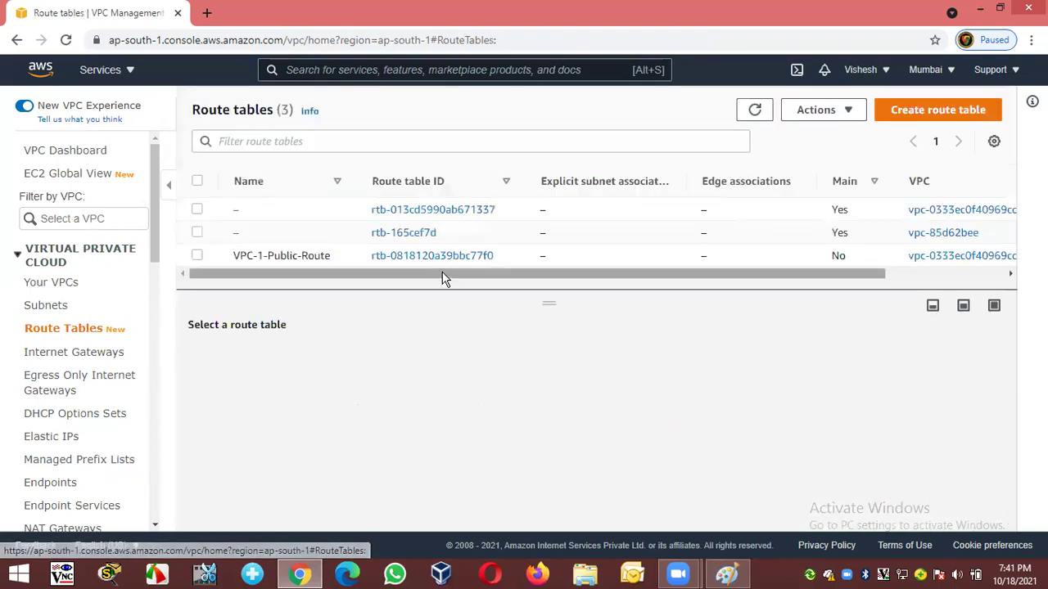
click(915, 116)
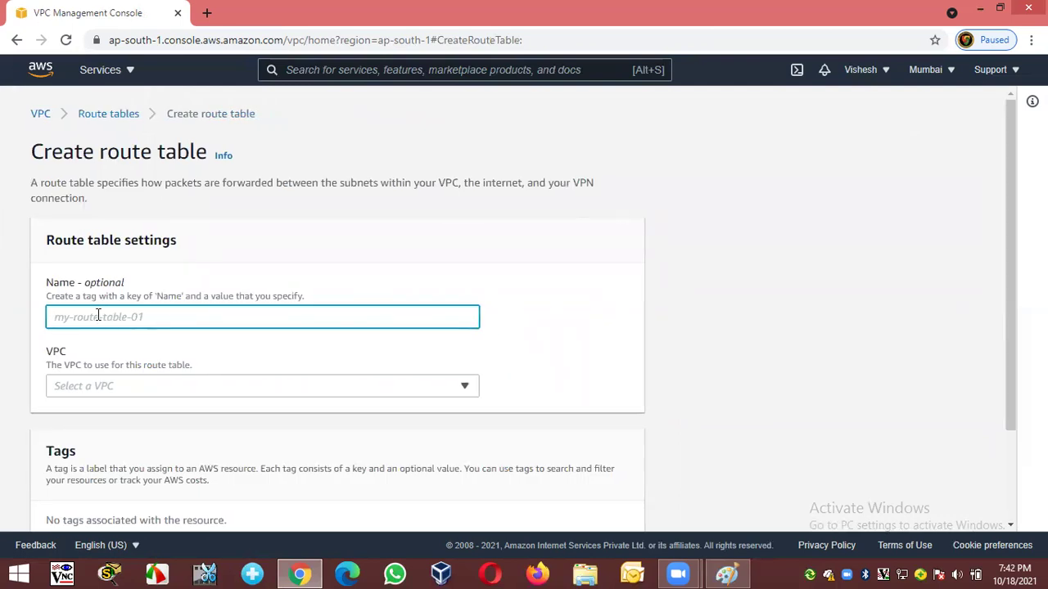
text(VPC-1-Private-Route)
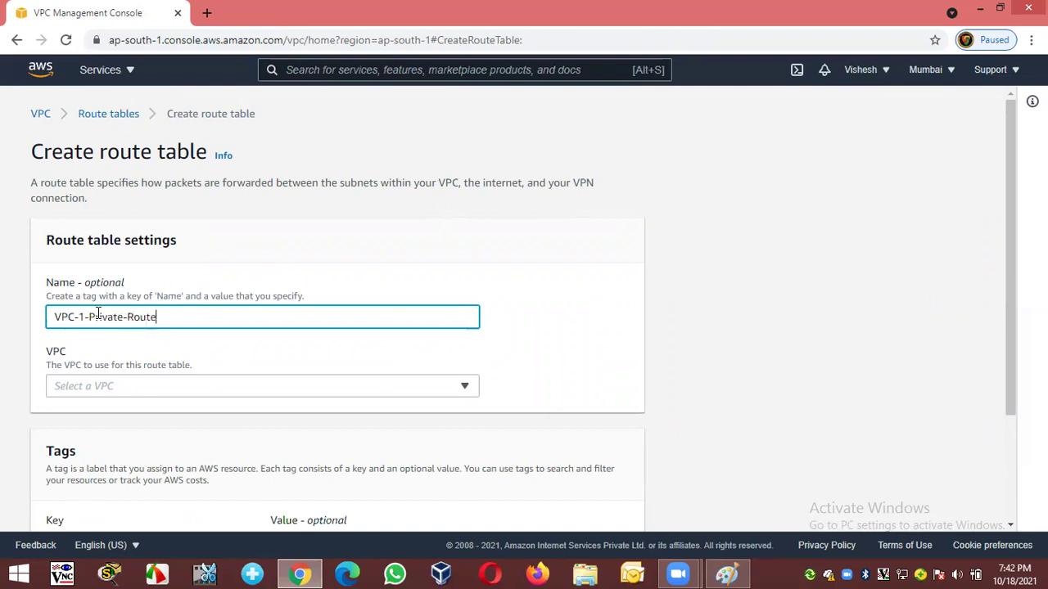
click(193, 385)
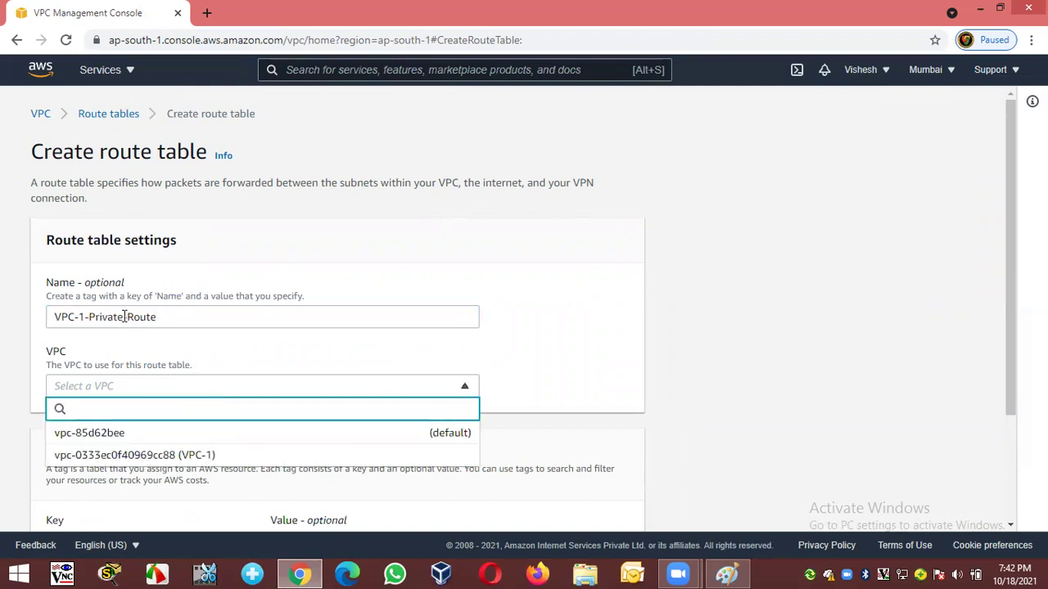
click(197, 457)
scroll(753, 379, down, 1)
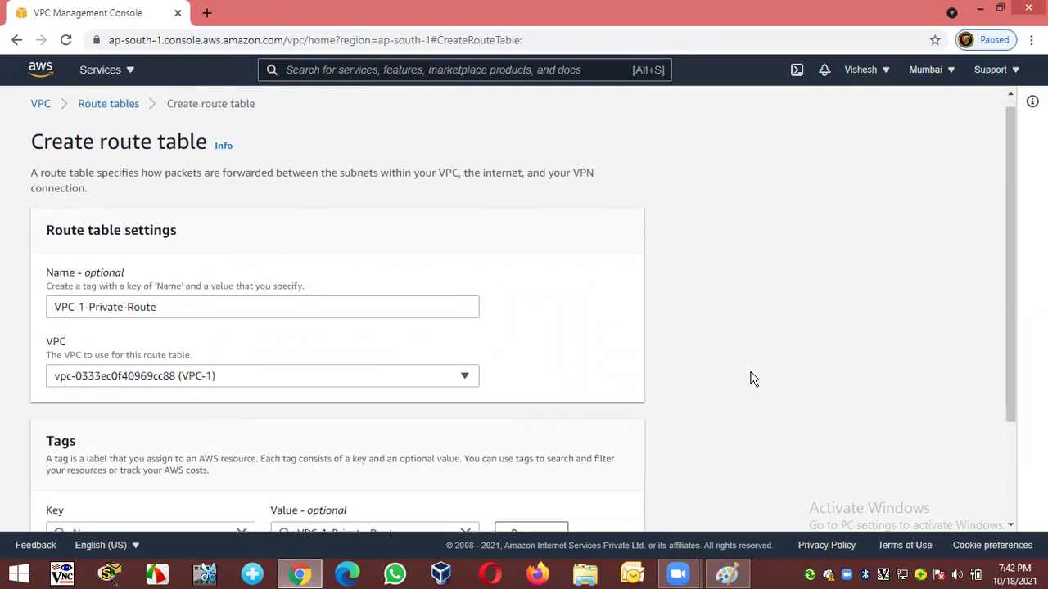
scroll(753, 379, down, 3)
click(539, 499)
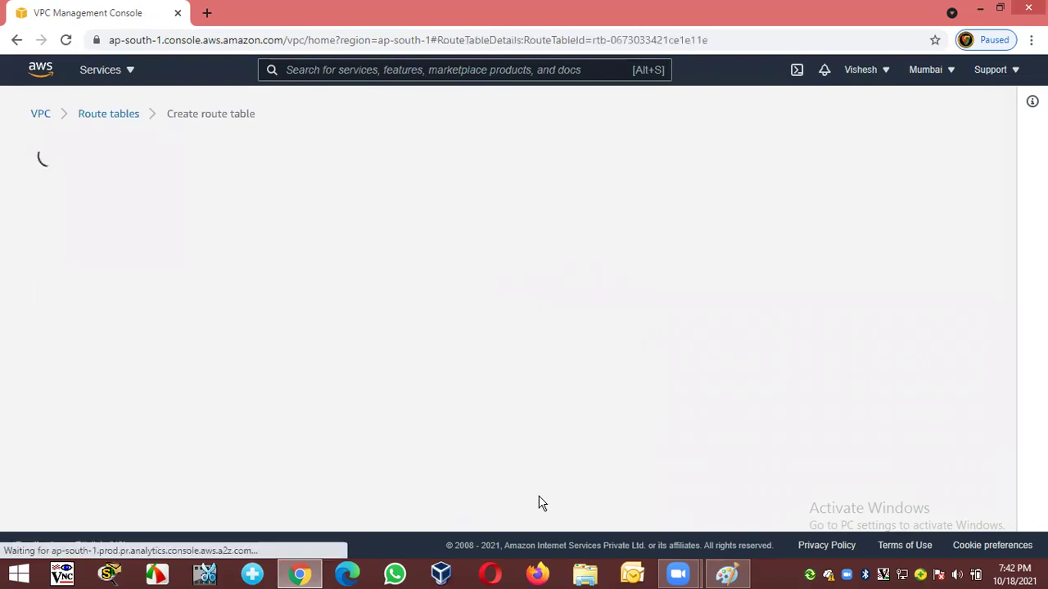
click(996, 107)
Return to the route table list and widen its Name column to review the private and public route tables
click(66, 328)
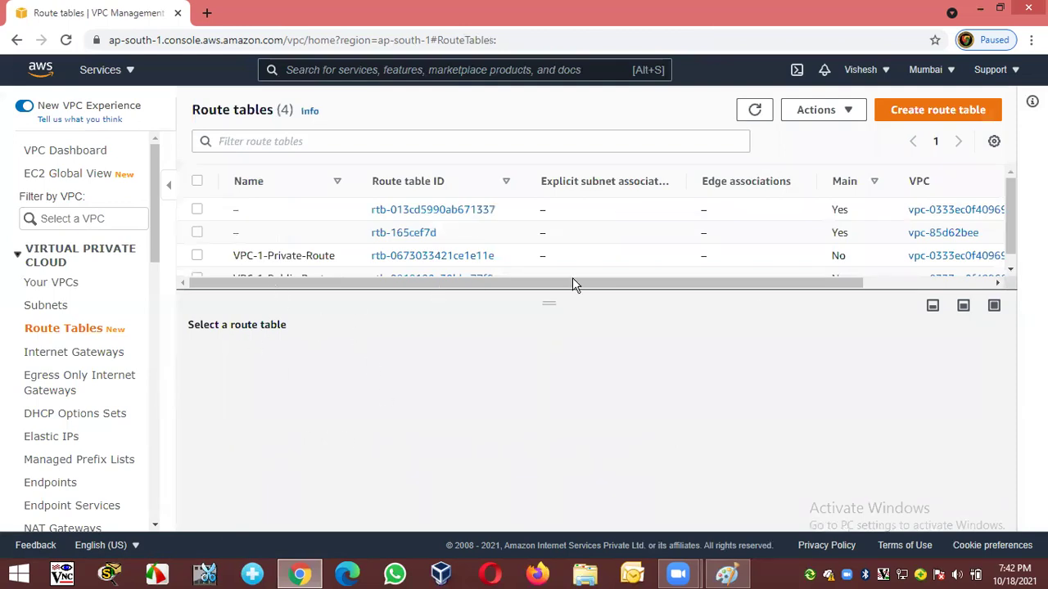
click(1011, 273)
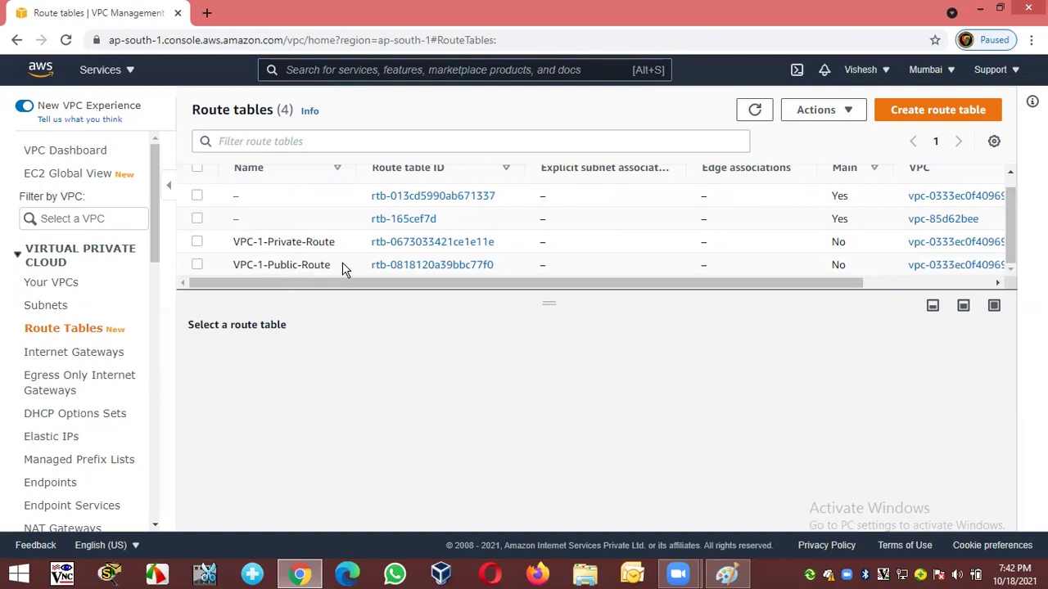
drag(358, 169, 406, 169)
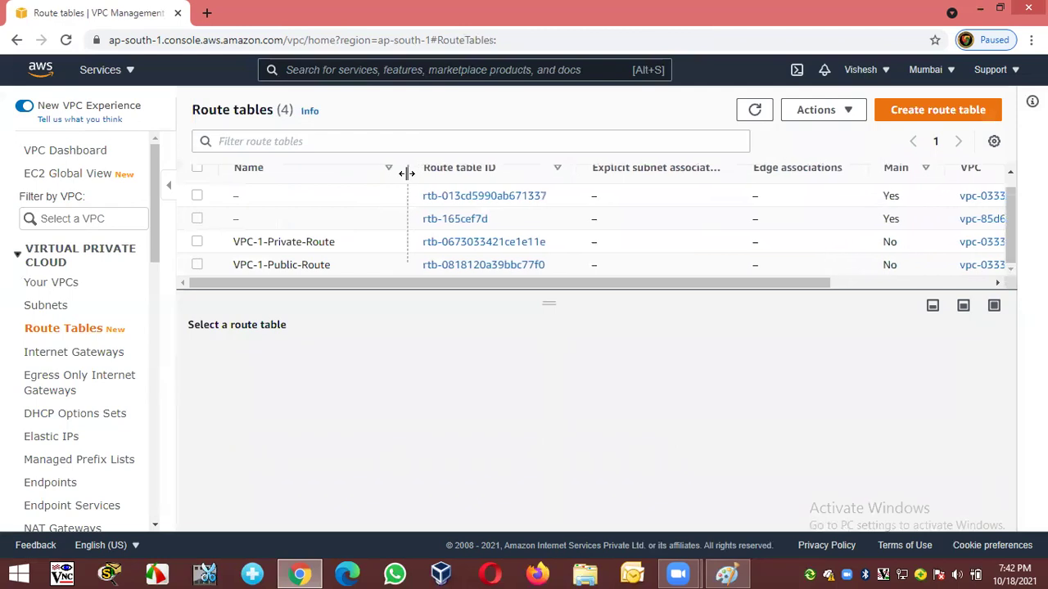
Switch to the VPC diagram in Paint, tick the public subnet, mark the custom table's 0.0.0.0/0 and IGW Add. entries, and draw an arrow to that subnet
click(720, 577)
drag(402, 227, 445, 204)
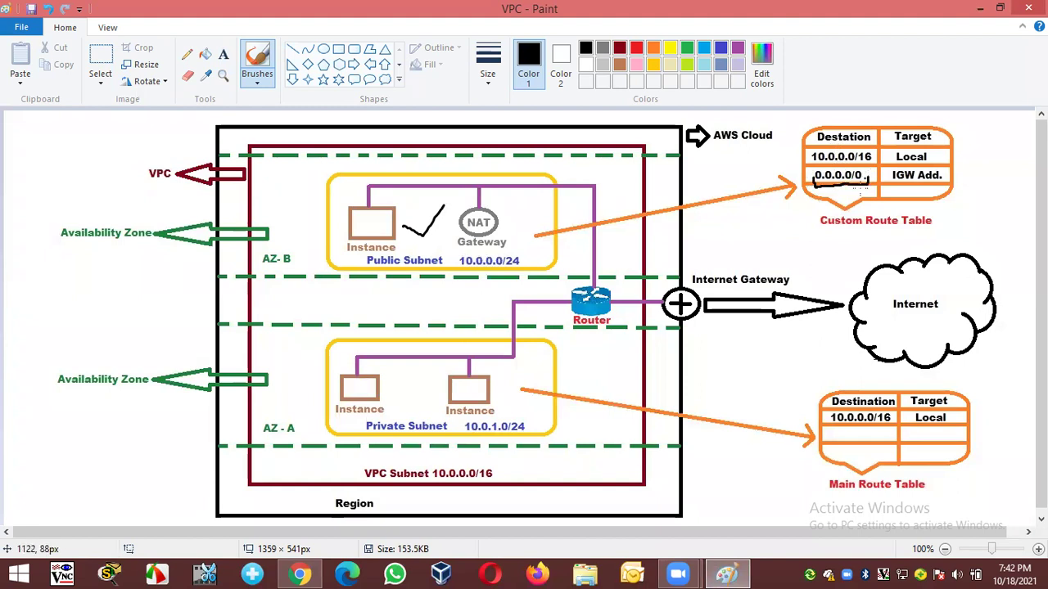
mouse_move(885, 182)
mouse_down()
mouse_move(885, 198)
mouse_move(960, 188)
mouse_move(960, 163)
mouse_up()
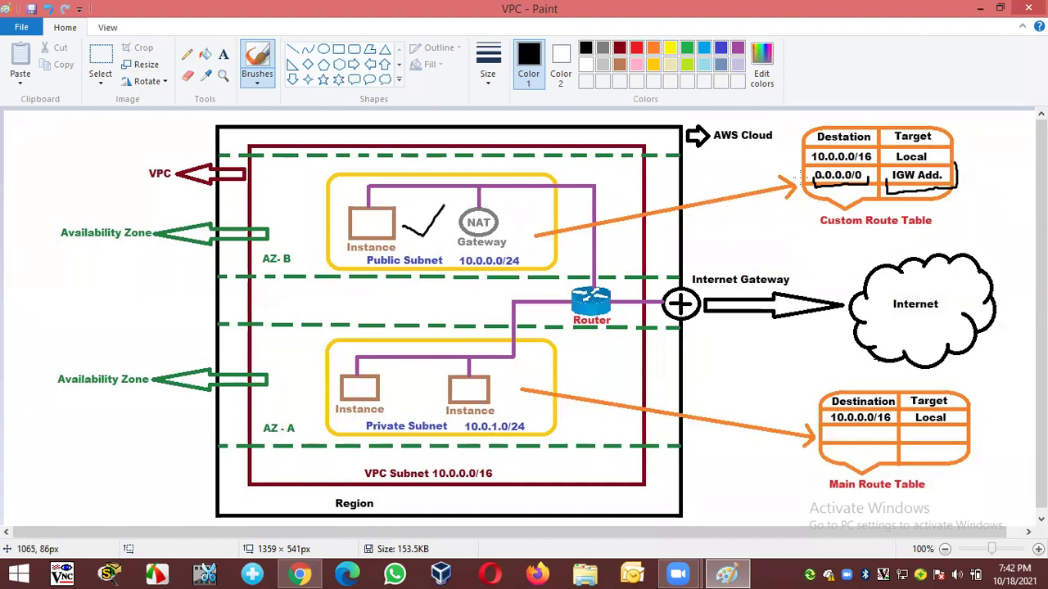
mouse_move(794, 156)
mouse_down()
mouse_move(575, 170)
mouse_move(532, 185)
mouse_move(509, 215)
mouse_move(549, 204)
mouse_up()
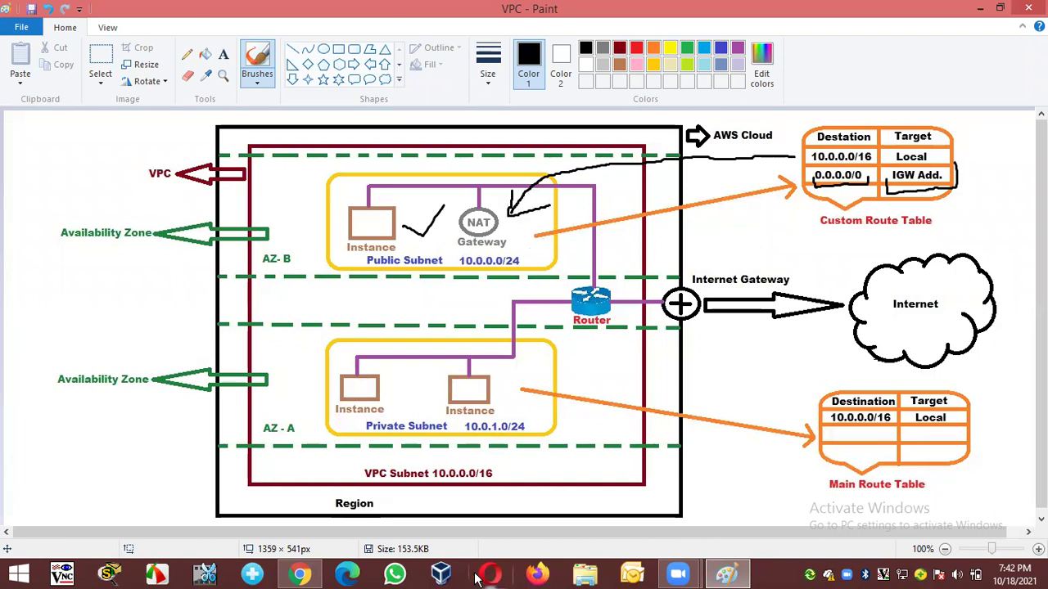
Switch back to the AWS console in Chrome, associate VPC-1-Public-Subnet with the VPC-1-Public-Route table, and dismiss the success message
click(300, 575)
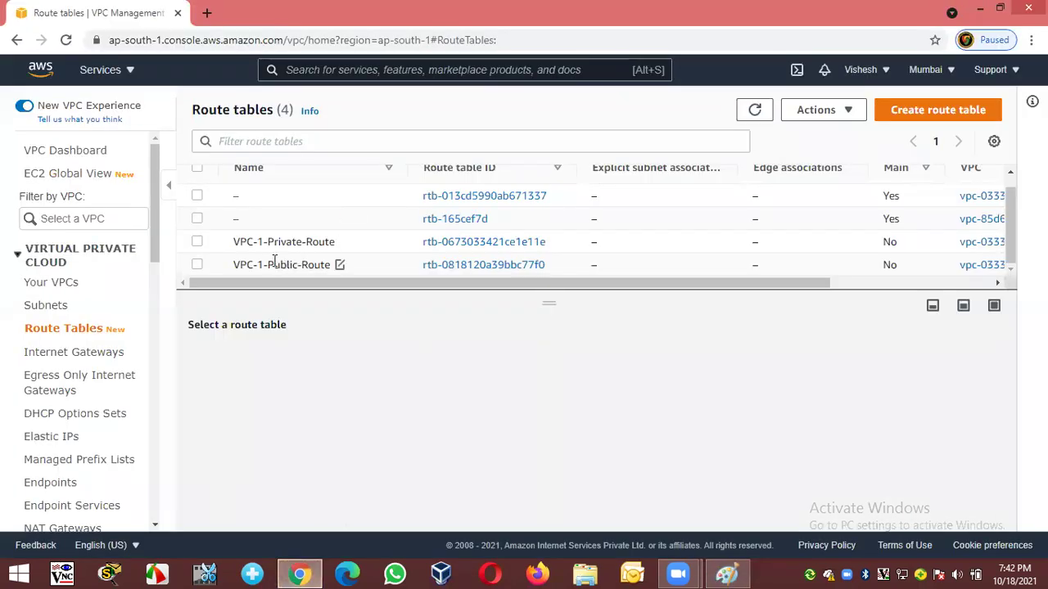
click(199, 271)
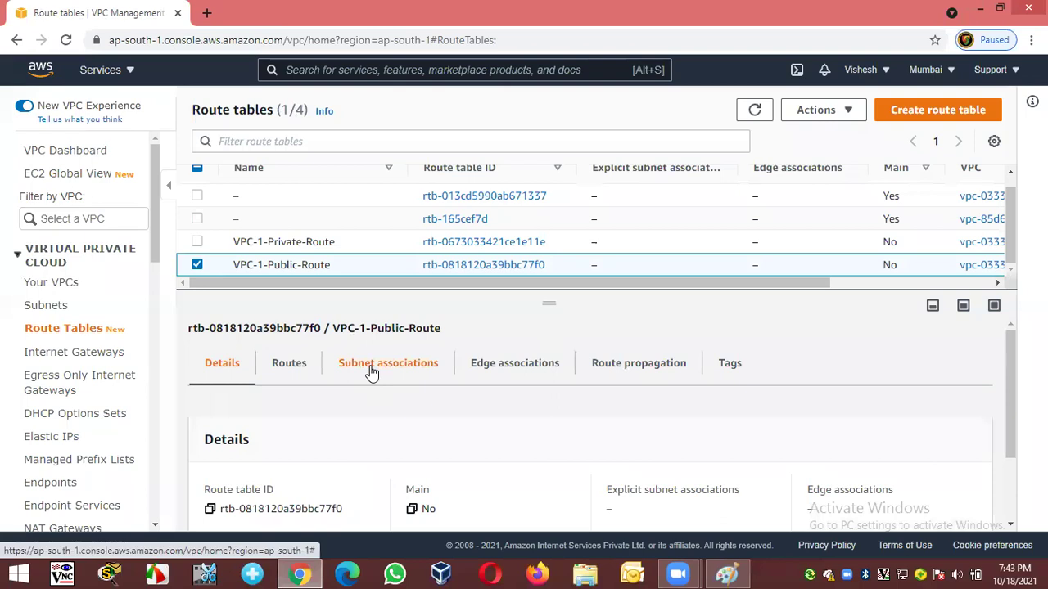
click(371, 368)
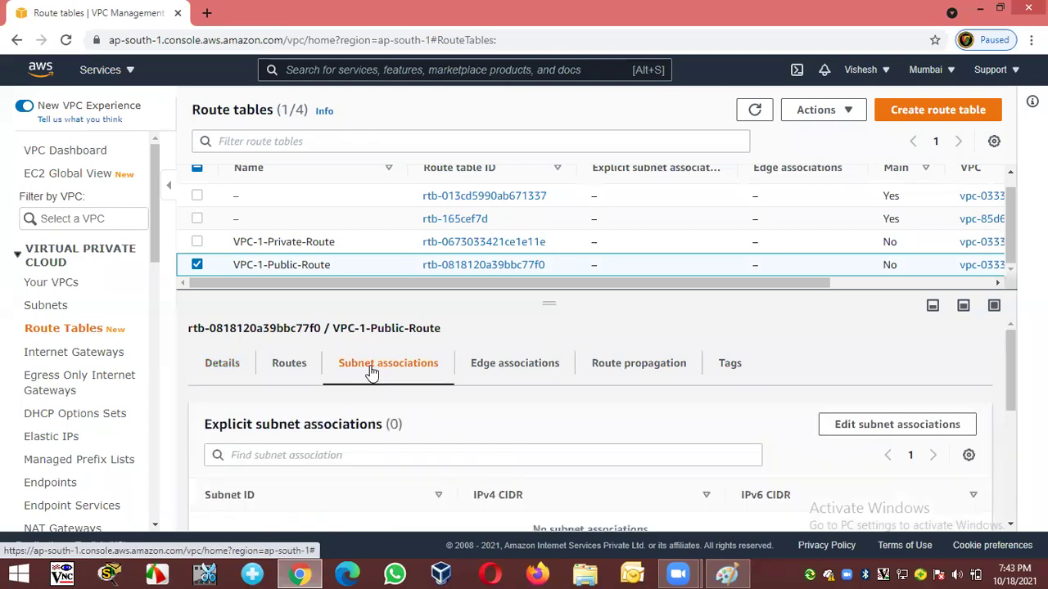
click(833, 426)
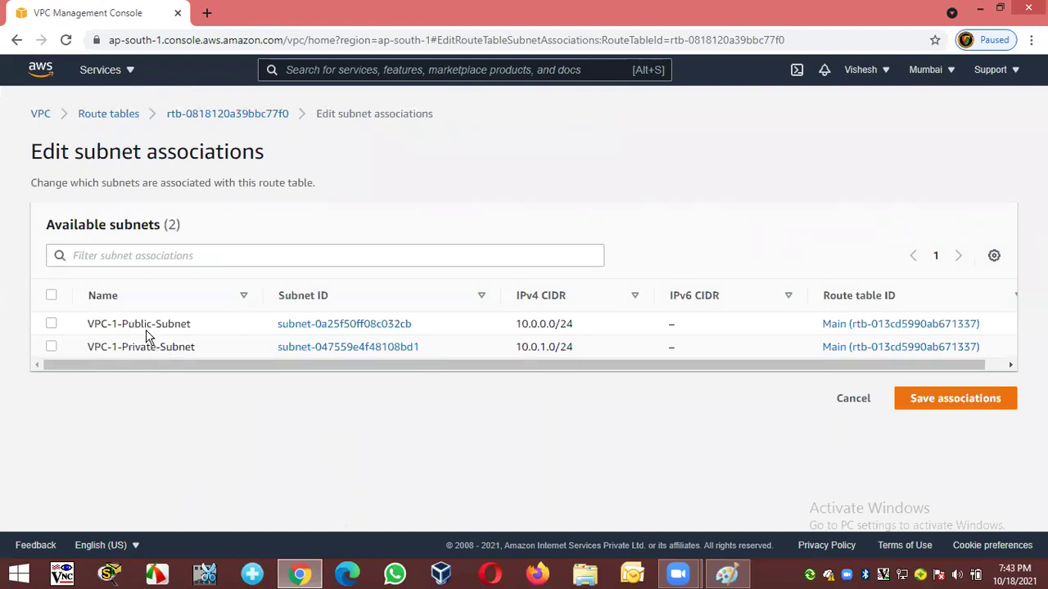
click(52, 324)
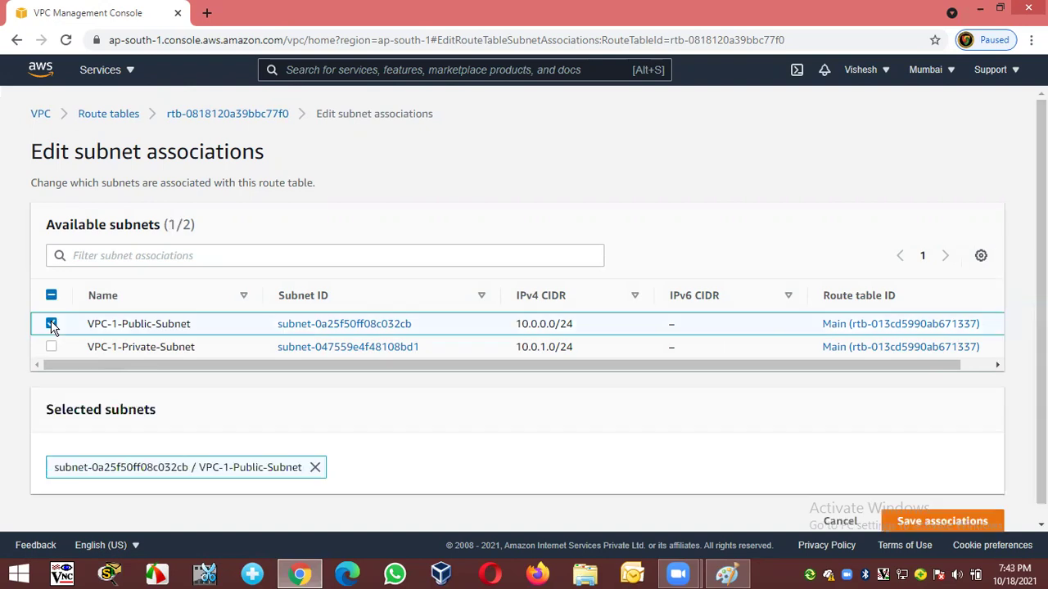
click(930, 528)
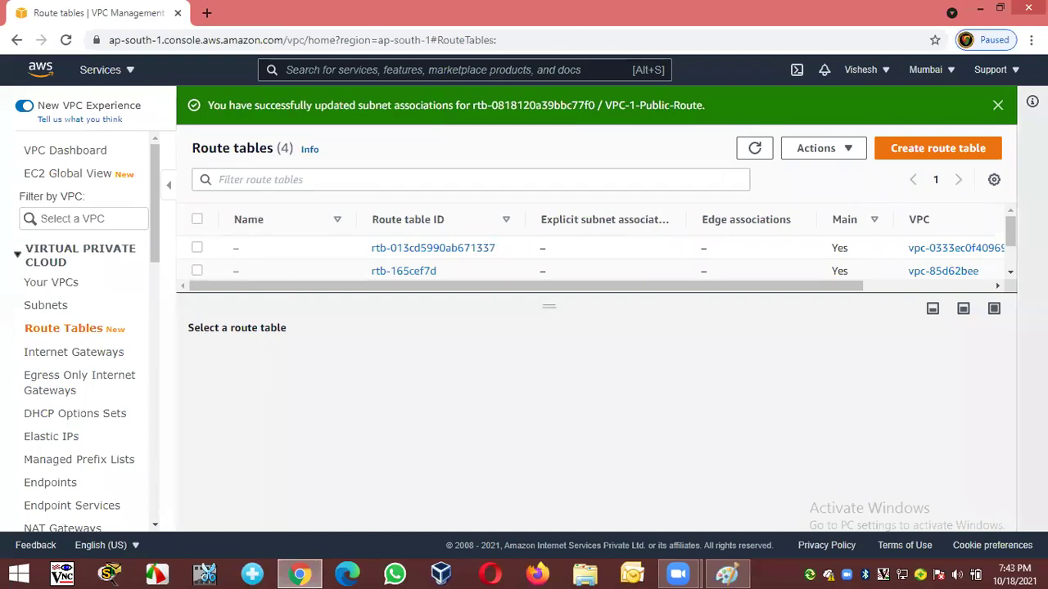
click(998, 105)
Open the routes of the VPC-1-Public-Route table for editing and add a blank route
scroll(385, 282, down, 1)
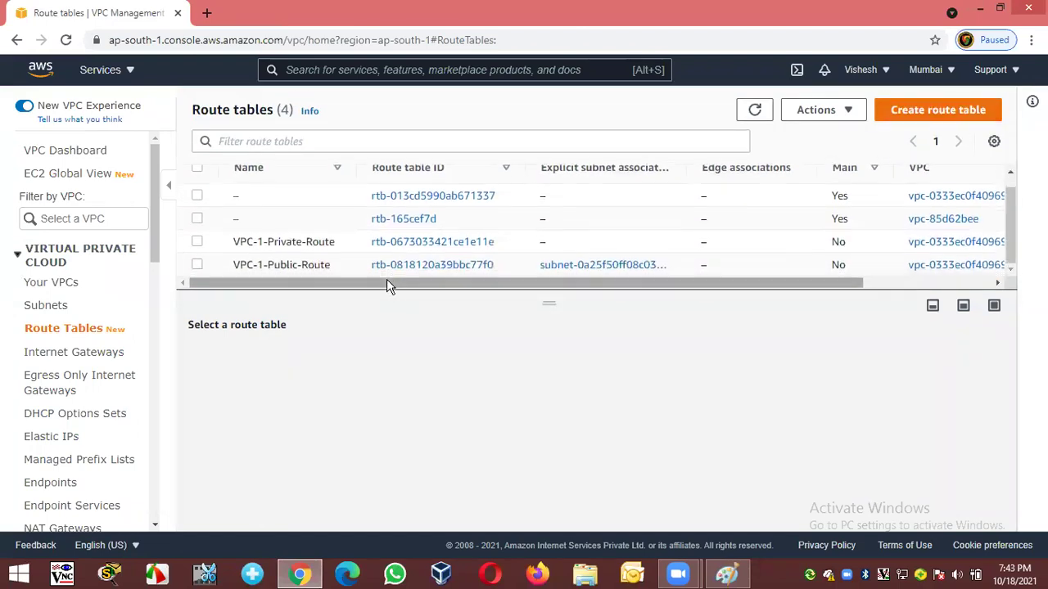
drag(354, 168, 397, 172)
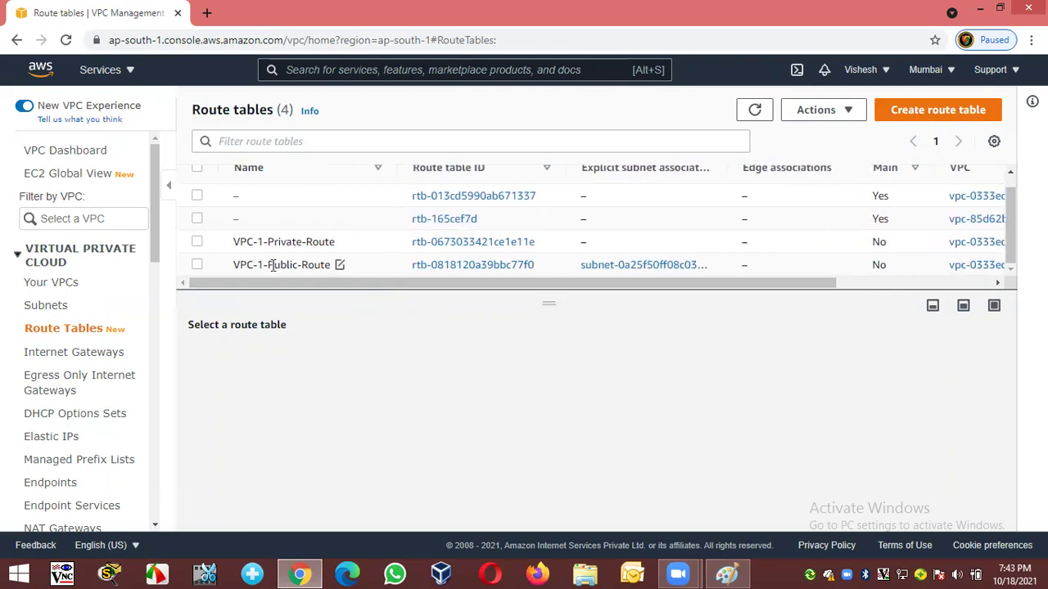
click(197, 264)
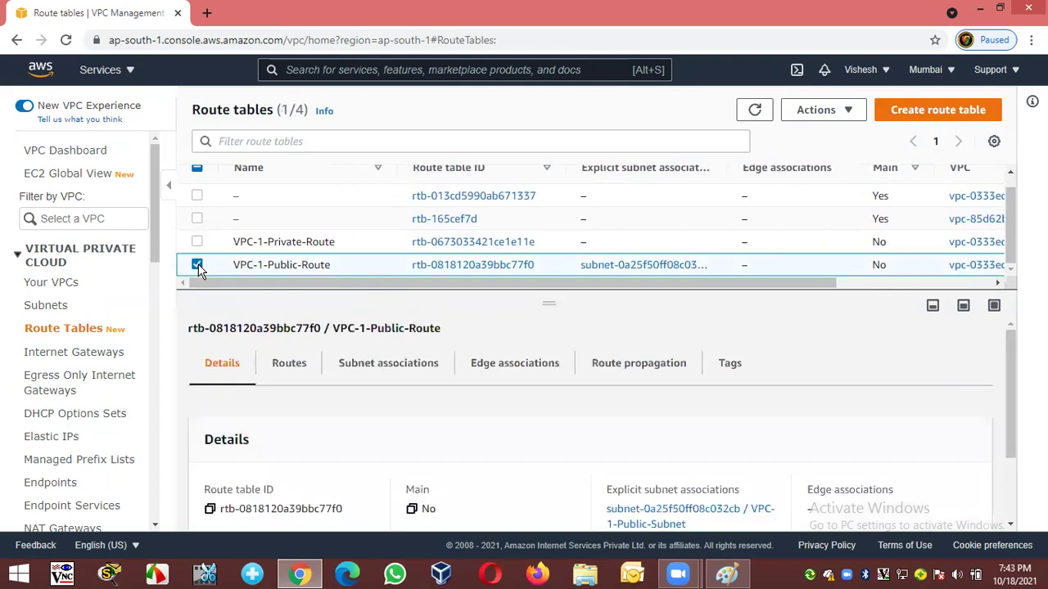
click(289, 365)
click(933, 428)
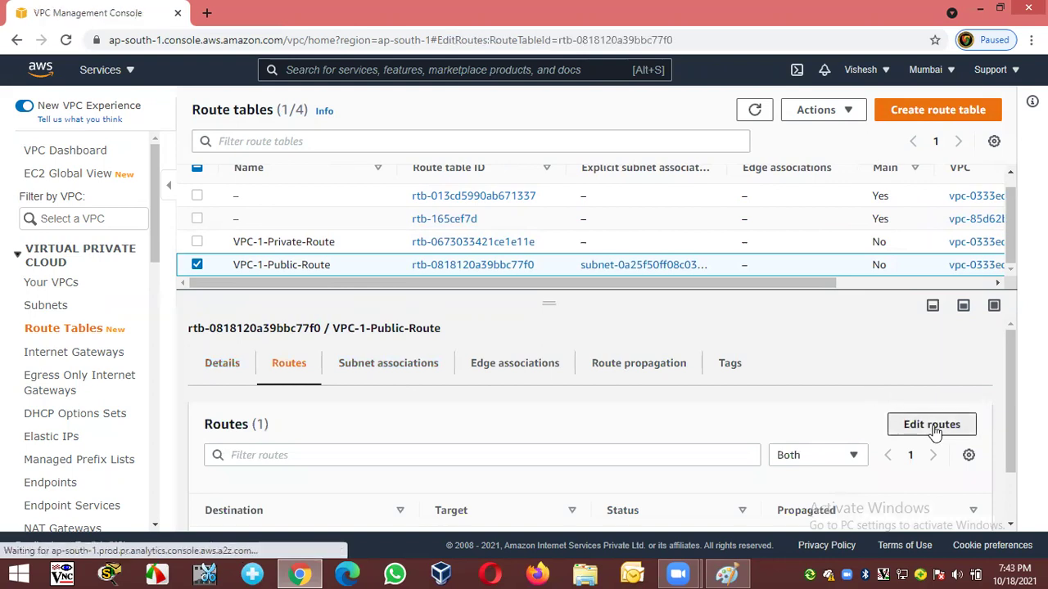
click(78, 301)
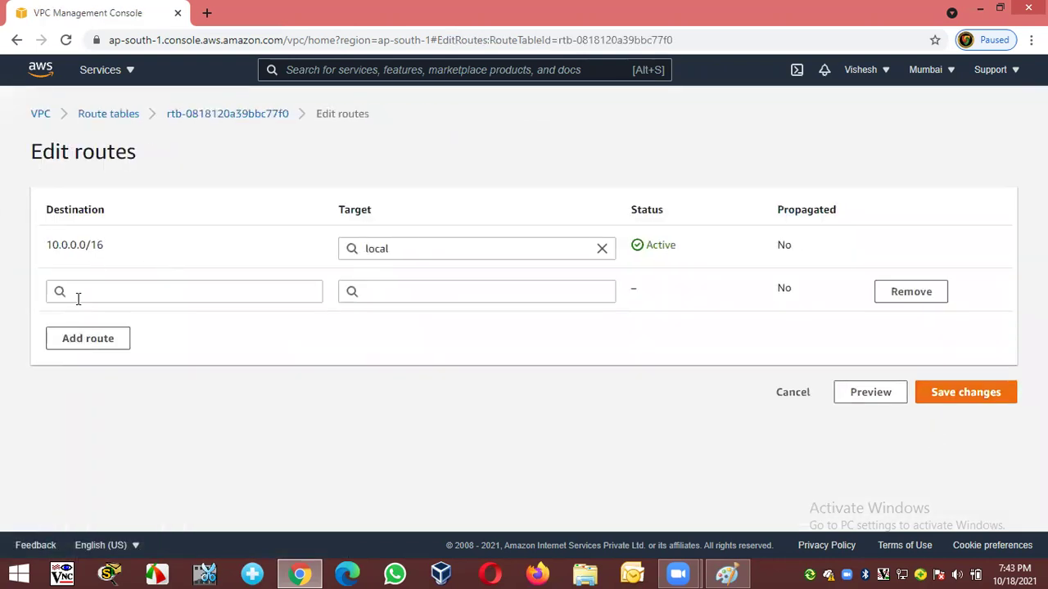
Set the new route's destination to 0.0.0.0/0 and its target to the VPC-1-IGW internet gateway, save, and dismiss the success message
click(99, 288)
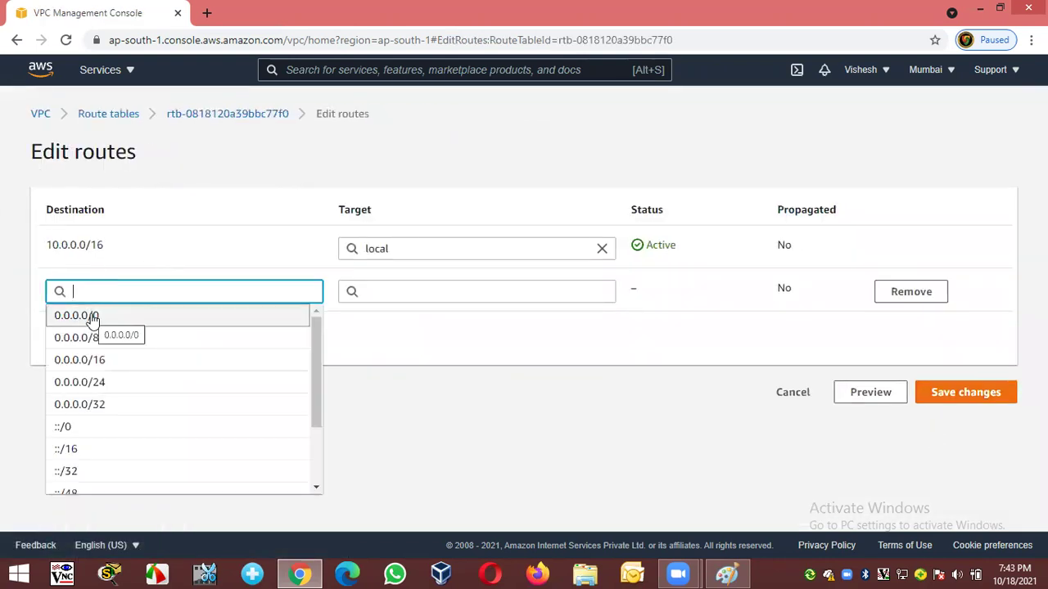
click(92, 317)
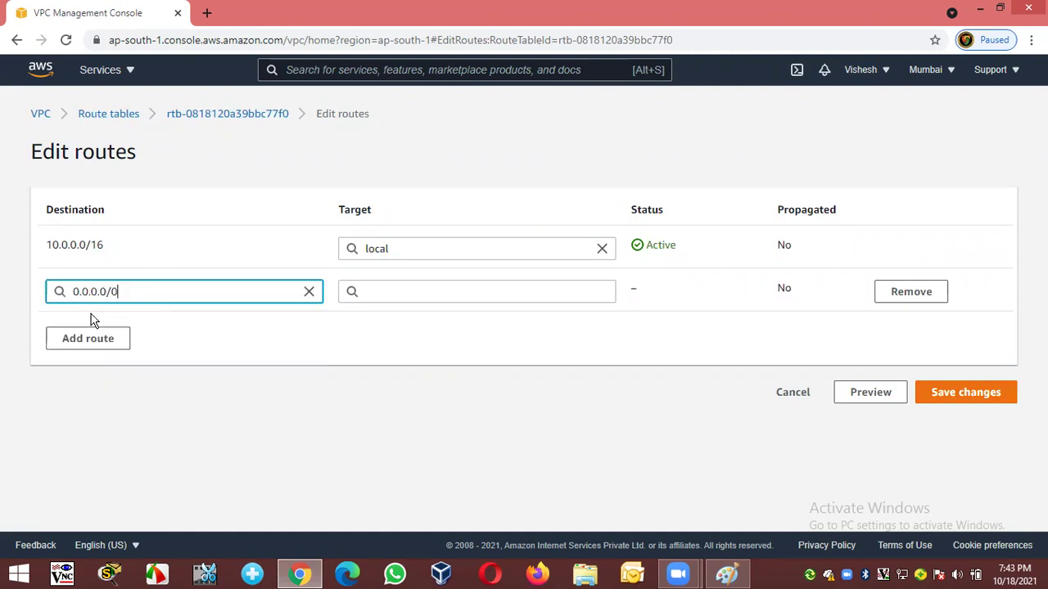
click(406, 291)
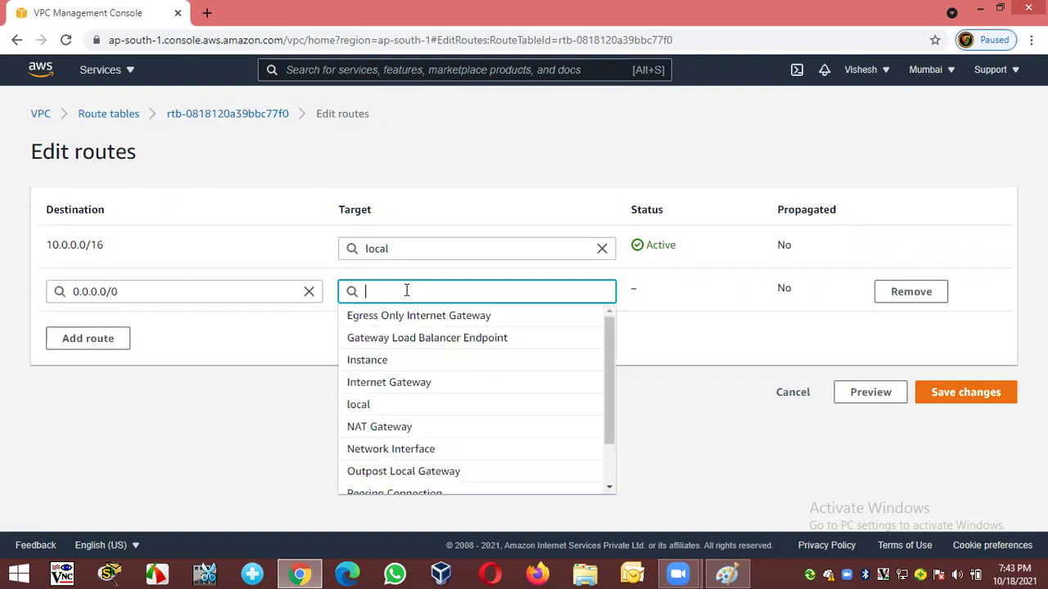
click(450, 387)
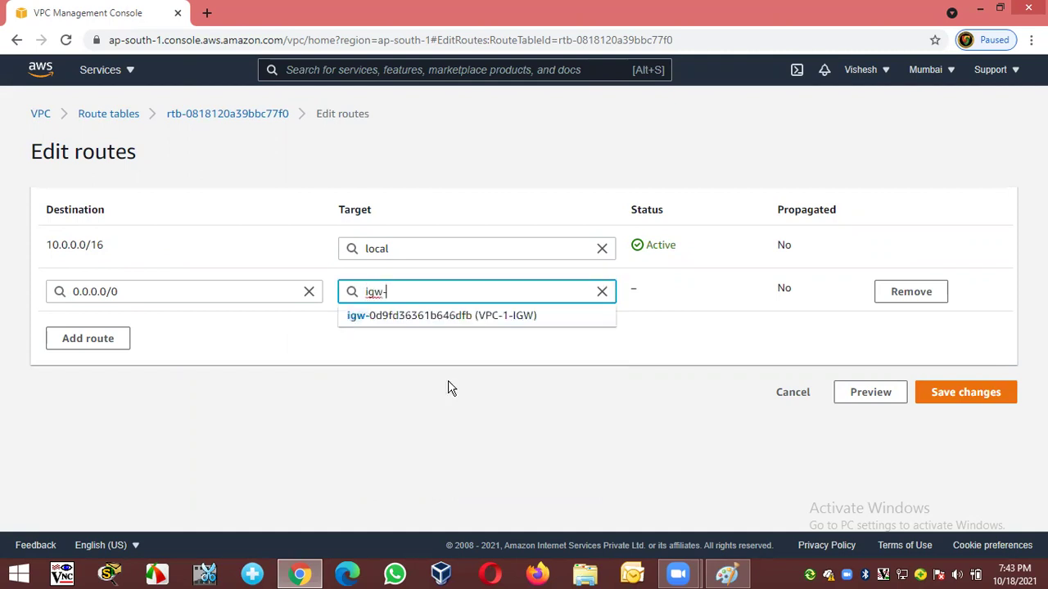
click(509, 317)
click(936, 396)
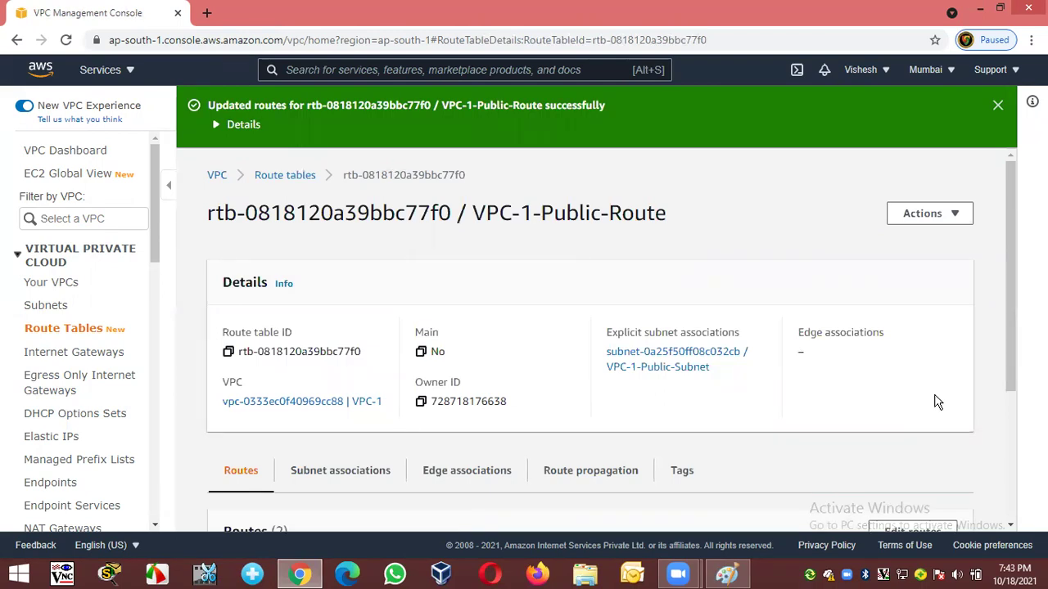
click(997, 106)
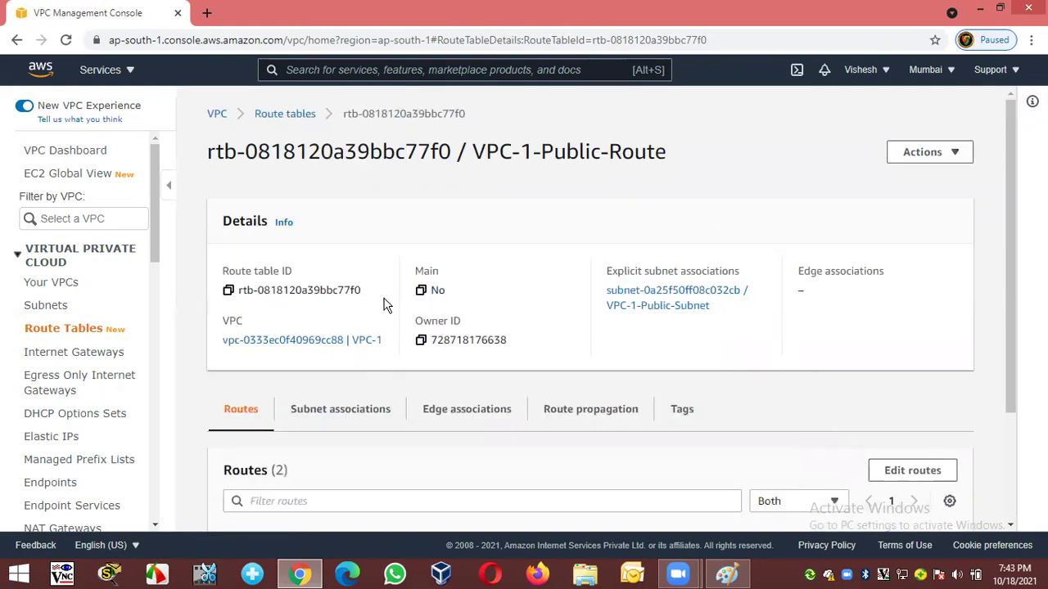
Return to the route table list, associate VPC-1-Private-Subnet with the VPC-1-Private-Route table, and dismiss the success message
click(57, 336)
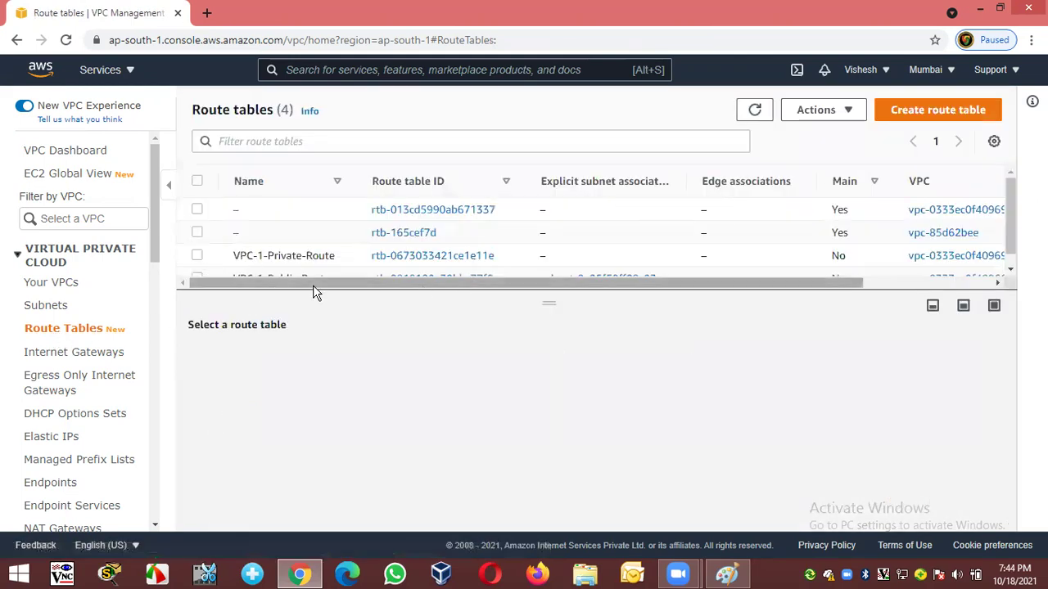
scroll(366, 263, down, 1)
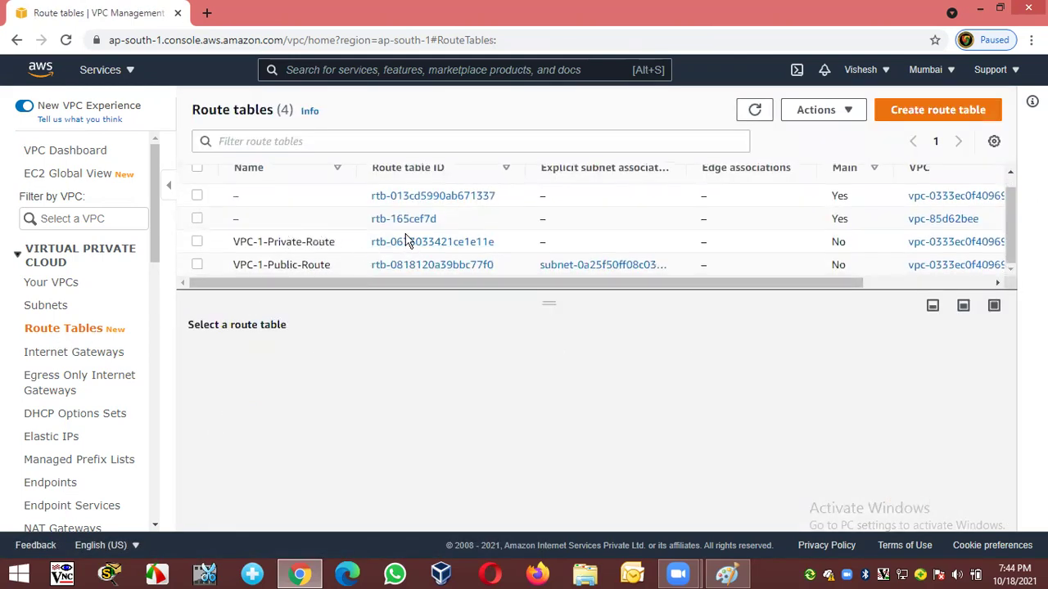
drag(355, 167, 391, 168)
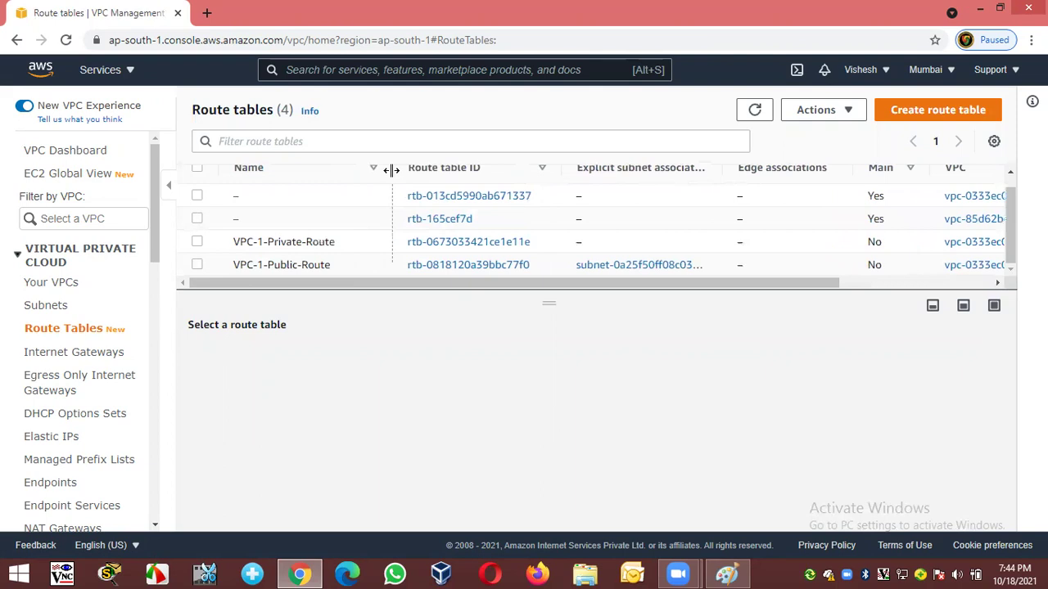
click(197, 242)
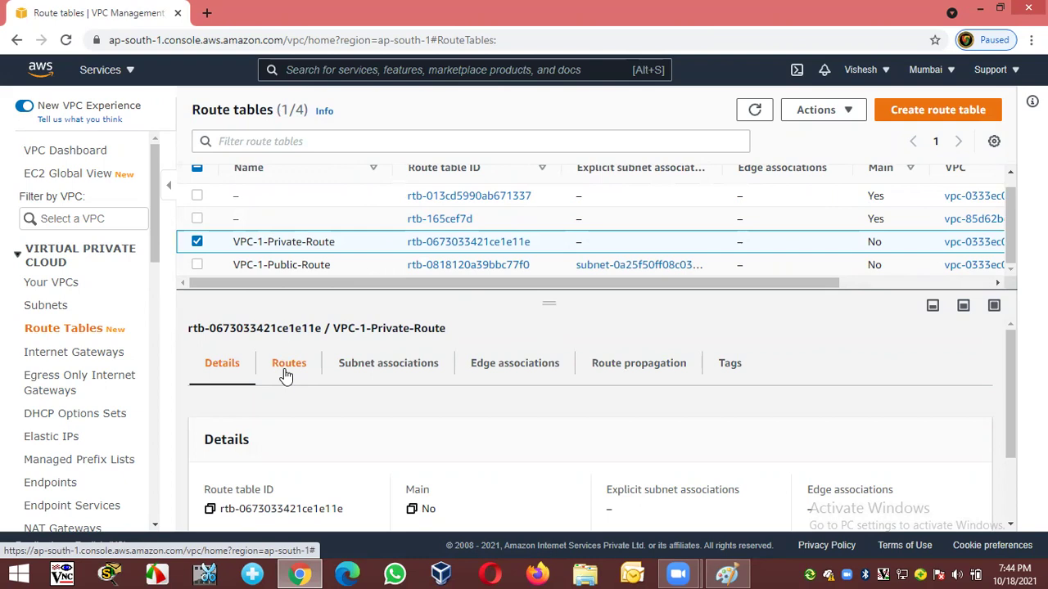
click(379, 367)
click(851, 424)
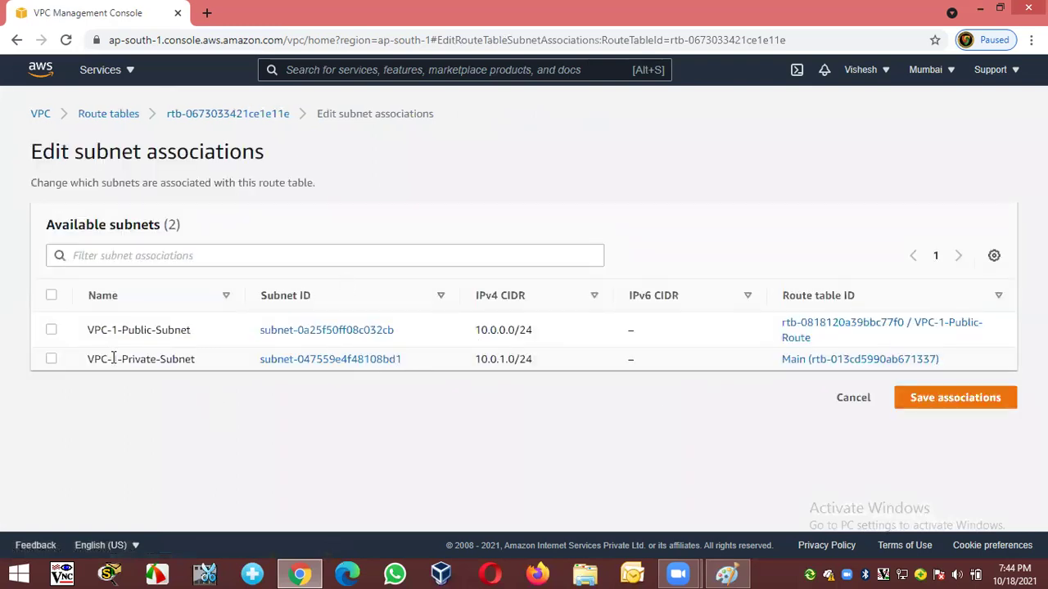
drag(122, 359, 155, 359)
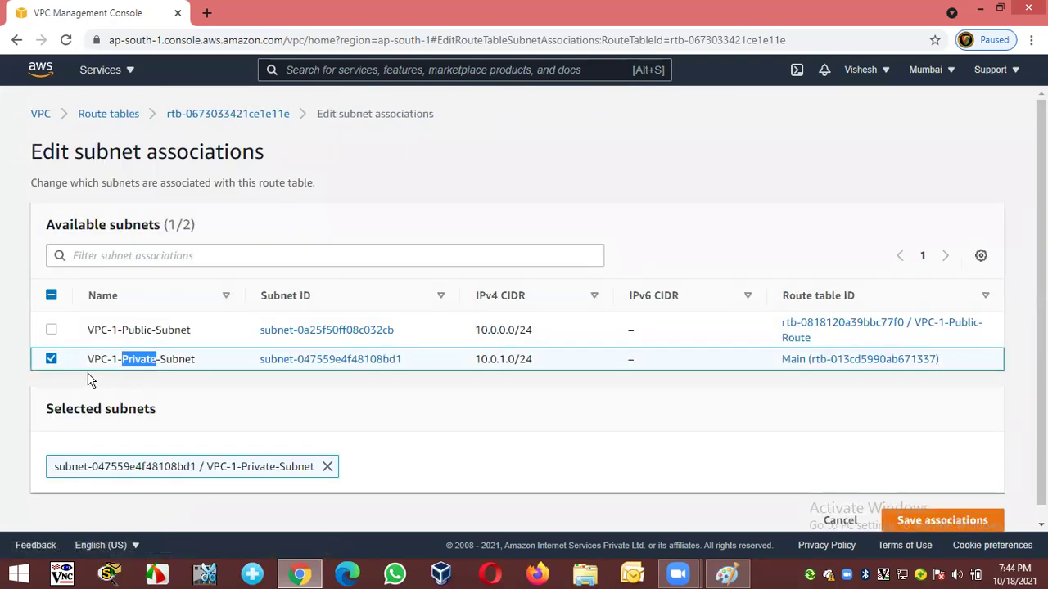
click(169, 365)
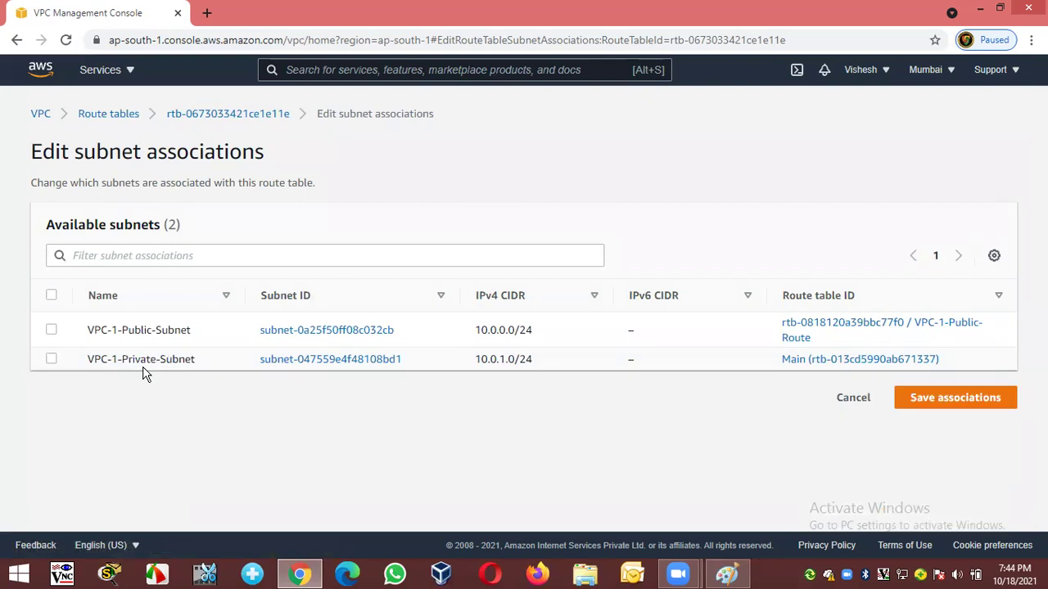
click(52, 360)
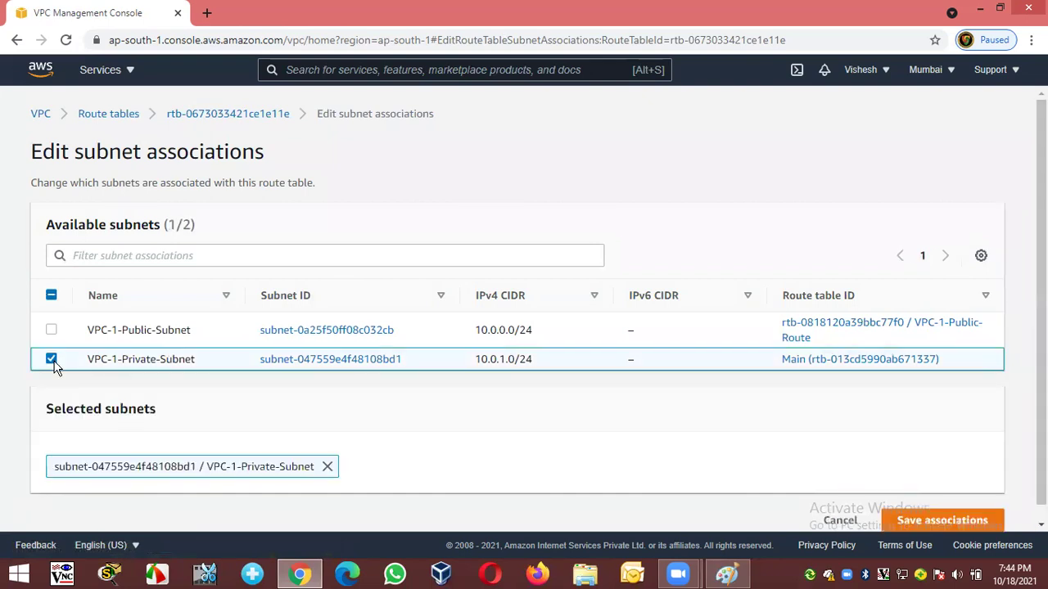
click(943, 522)
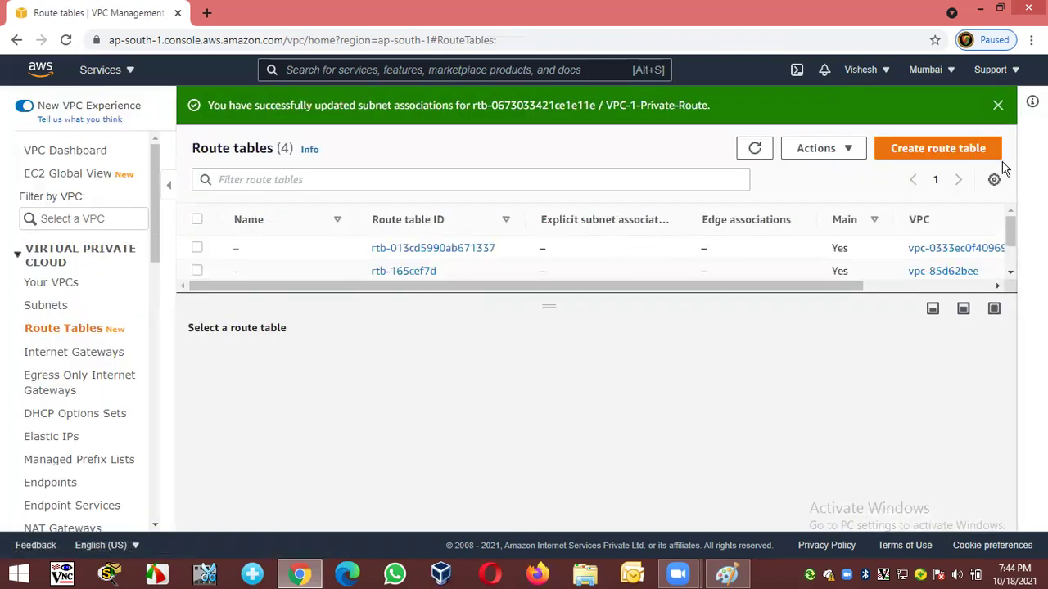
click(998, 107)
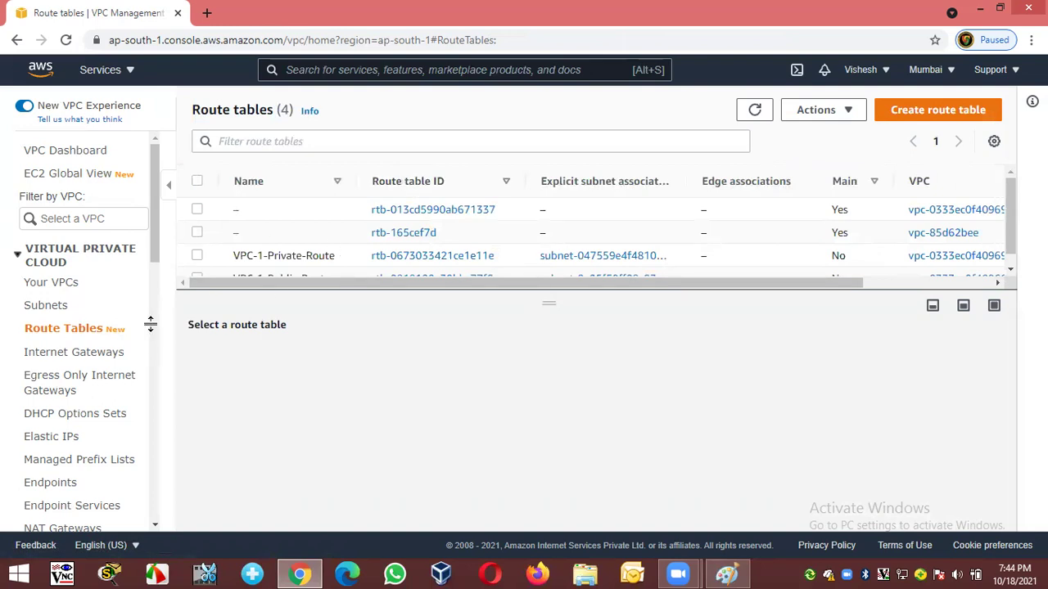
Refresh the route table list to review the subnet associations, and open the EC2 service
scroll(249, 228, down, 1)
scroll(249, 227, down, 1)
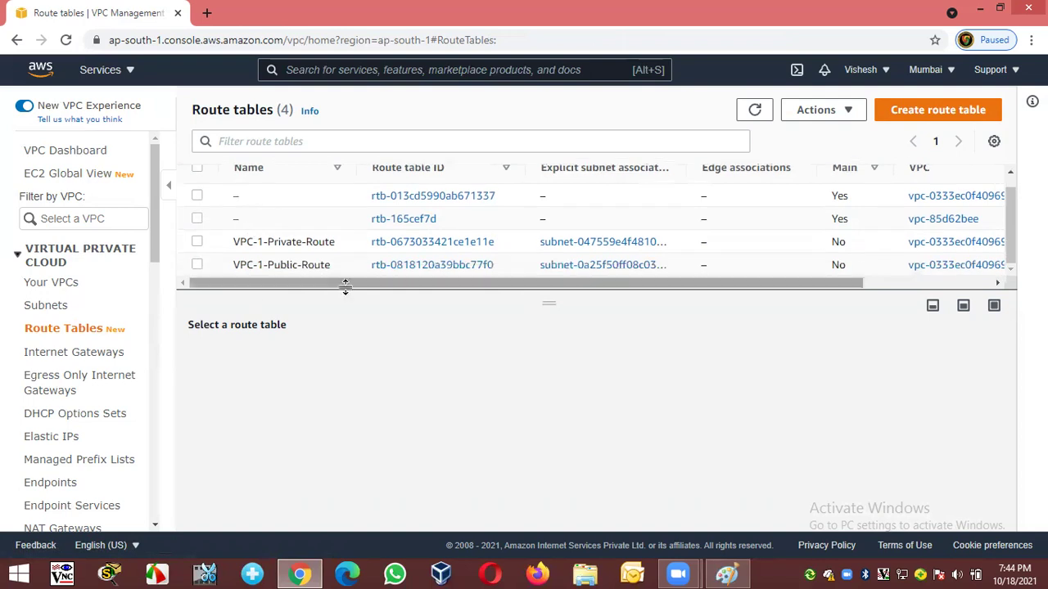
click(745, 110)
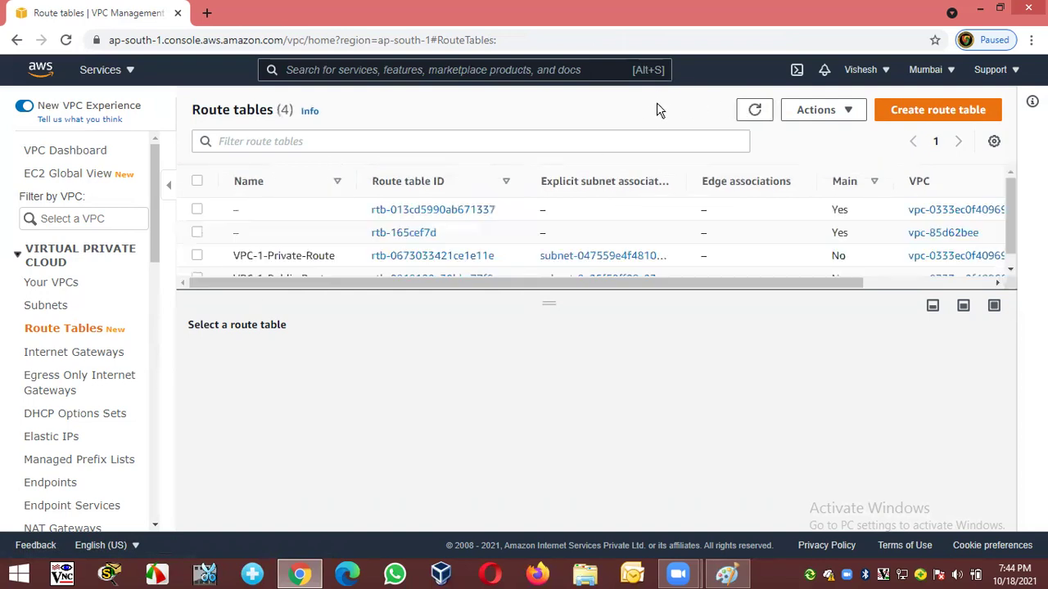
scroll(343, 180, down, 1)
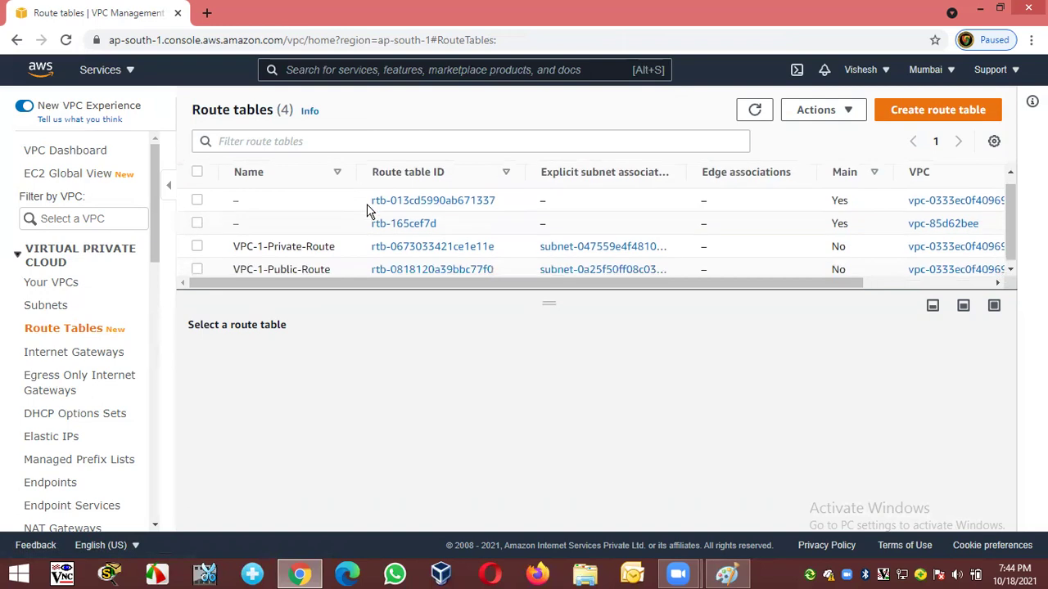
click(97, 72)
click(79, 266)
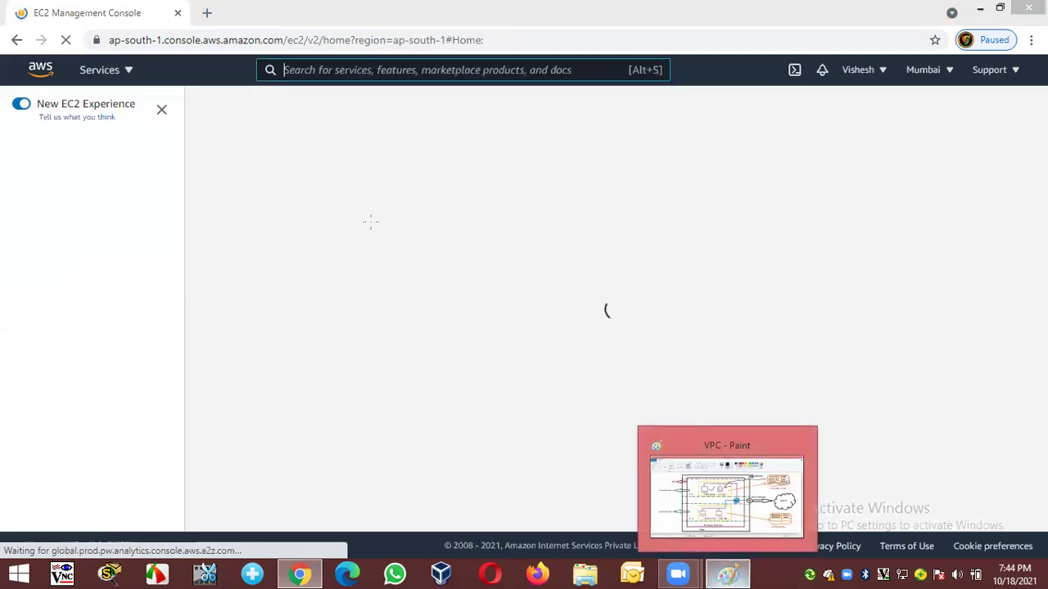
Switch to the VPC diagram in Paint, undo the earlier black marks, and draw a tick in both the public and private subnets
click(727, 573)
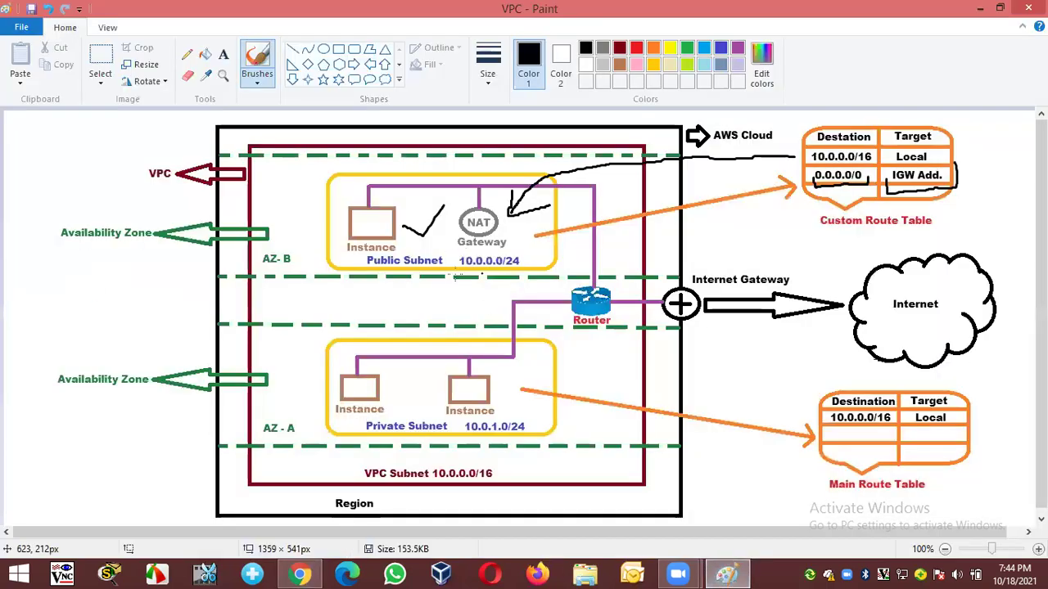
key(ctrl+z)
key(ctrl+z)
key(ctrl+z)
key(ctrl+z)
key(ctrl+z)
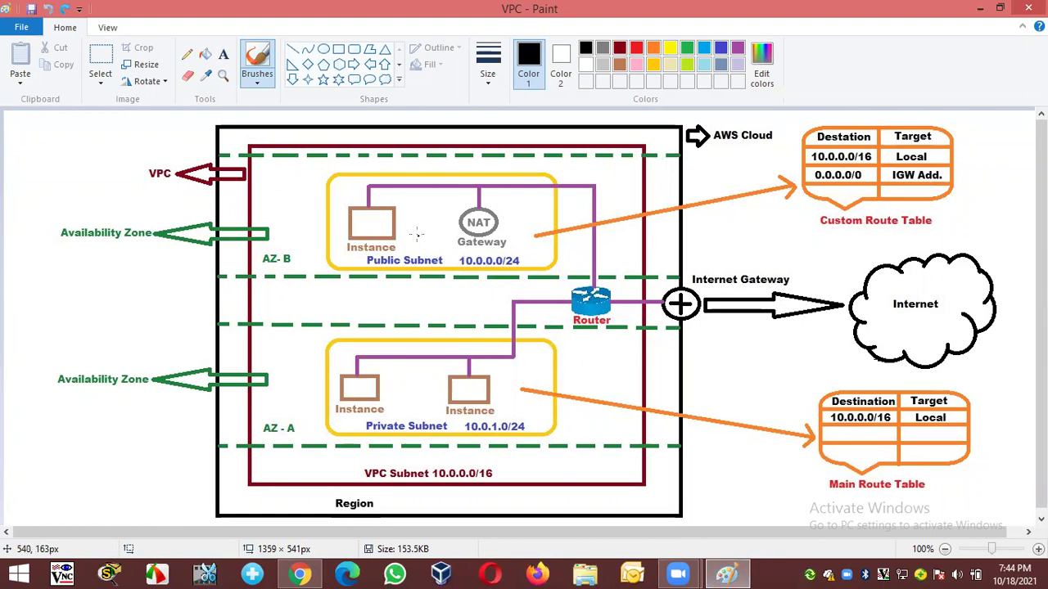
drag(401, 221, 443, 205)
mouse_move(388, 381)
mouse_down()
mouse_move(400, 391)
mouse_move(430, 353)
mouse_up()
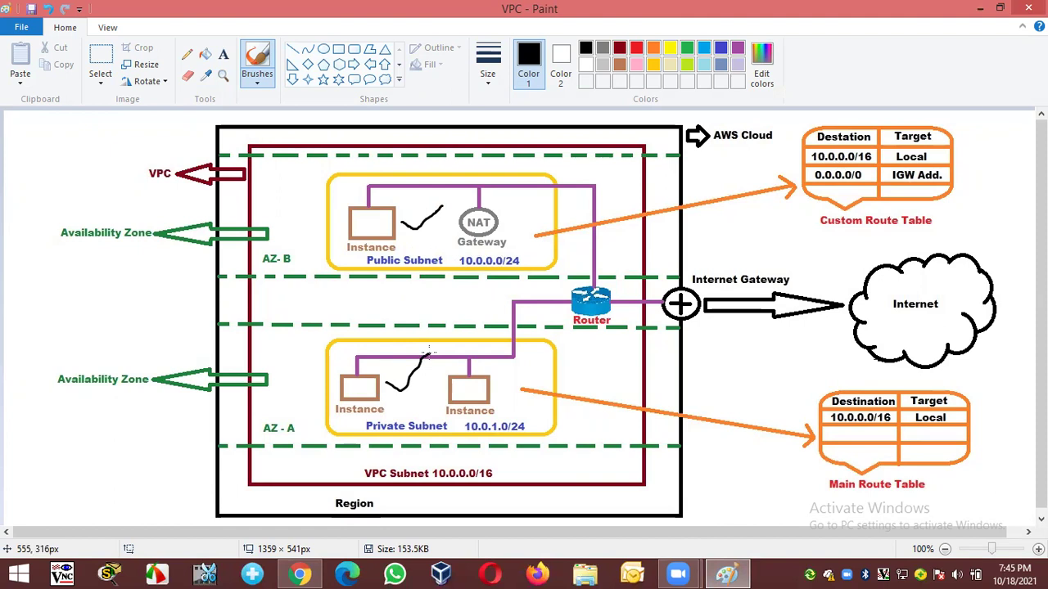
Switch back to the AWS console in Chrome and examine the list of EC2 security groups
click(315, 577)
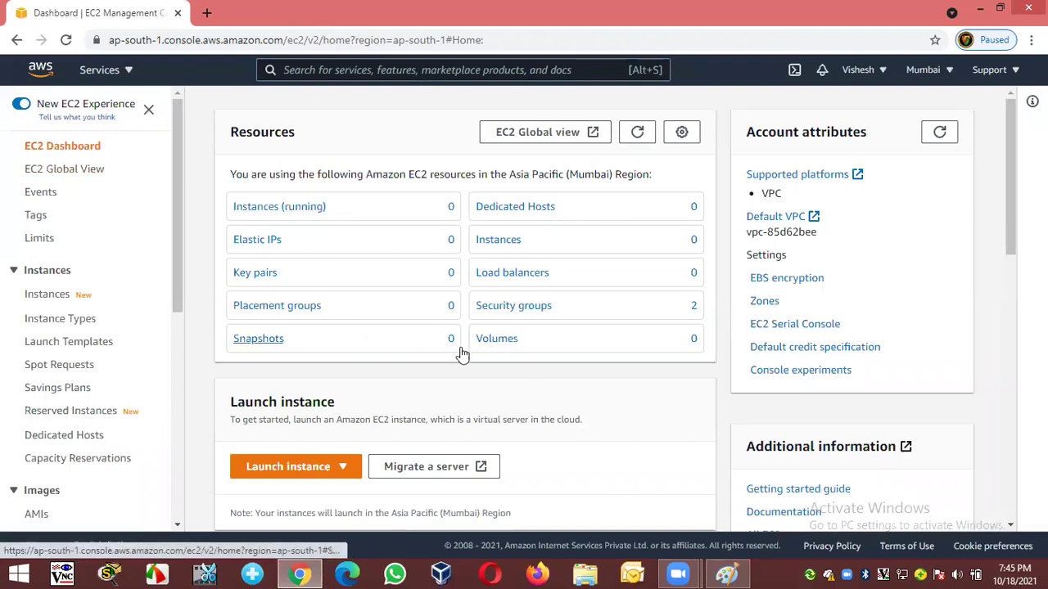
click(538, 316)
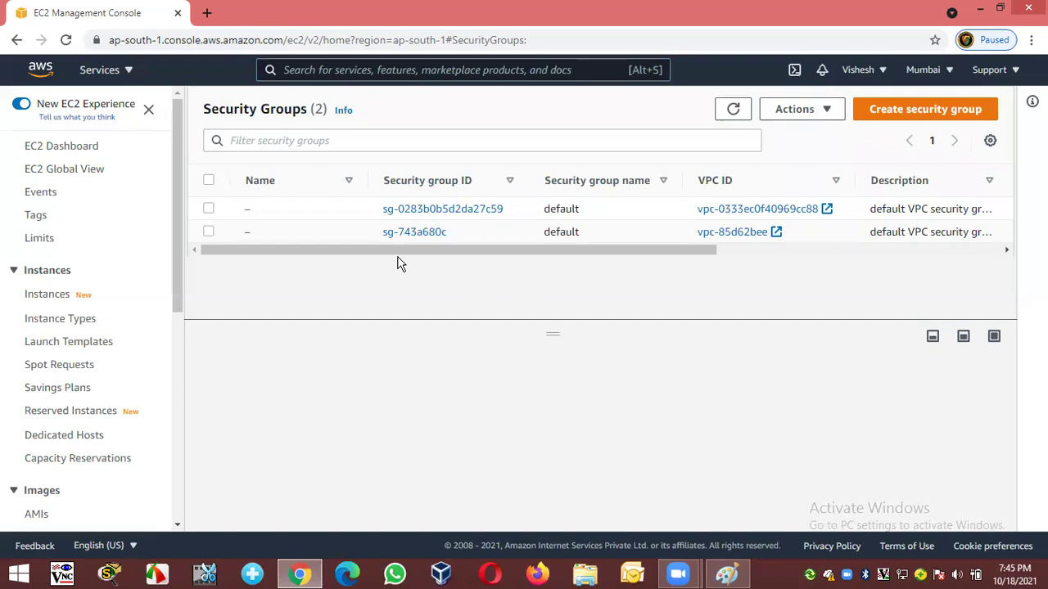
drag(423, 250, 351, 274)
Start a new EC2 instance launch with an AMI from further down the Quick Start list and the t2.micro type, and proceed to instance details
click(55, 303)
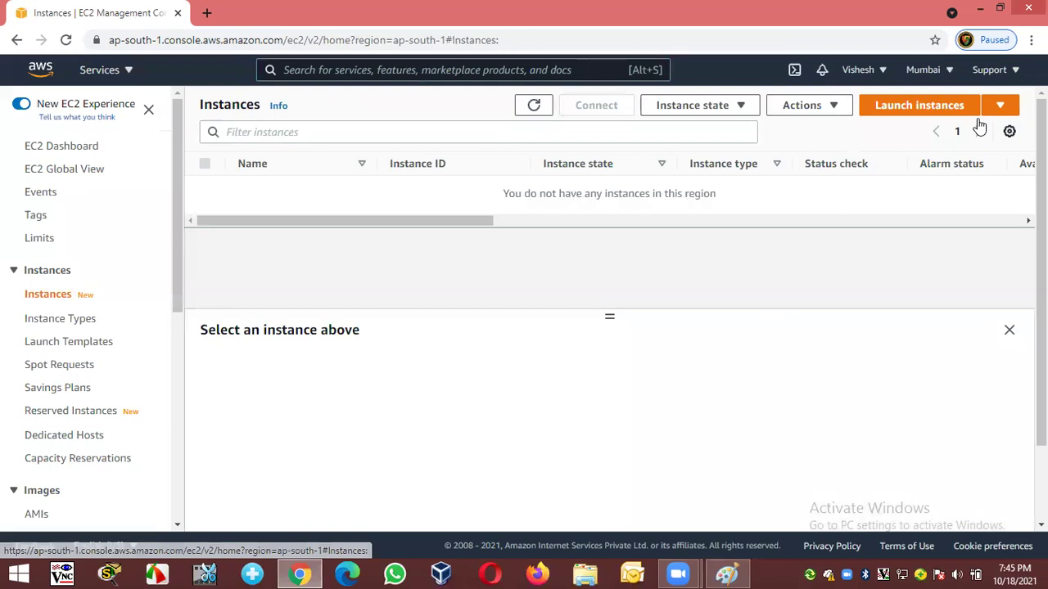
click(887, 108)
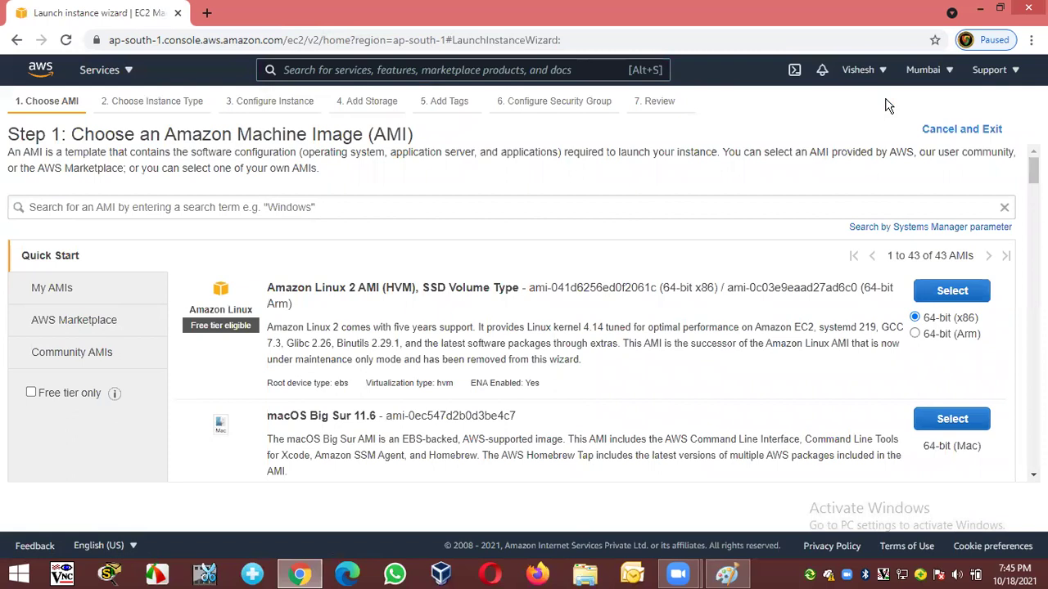
scroll(439, 412, down, 10)
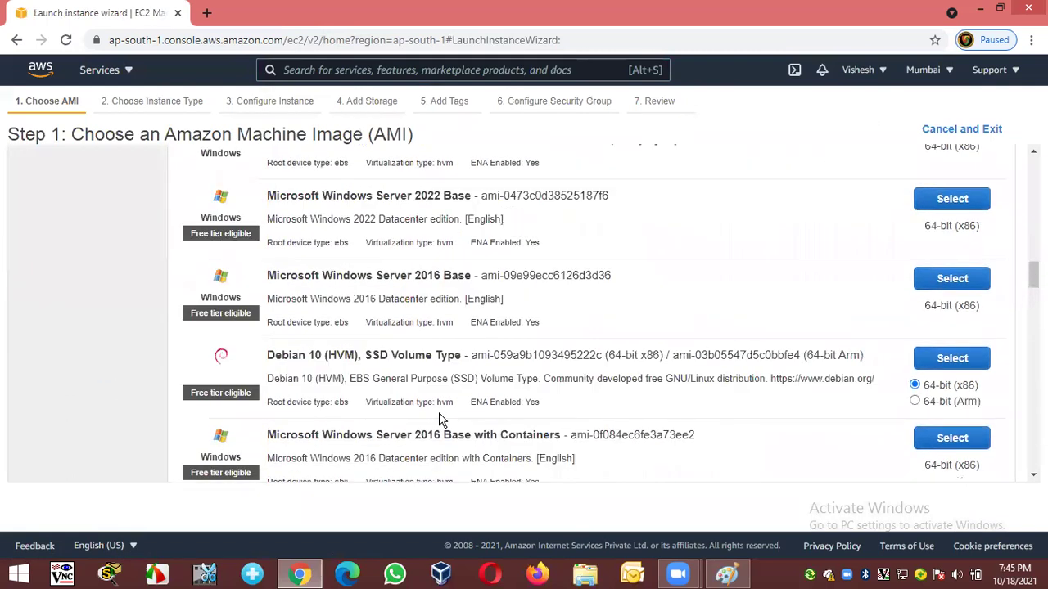
scroll(438, 417, down, 9)
drag(414, 258, 460, 260)
click(929, 267)
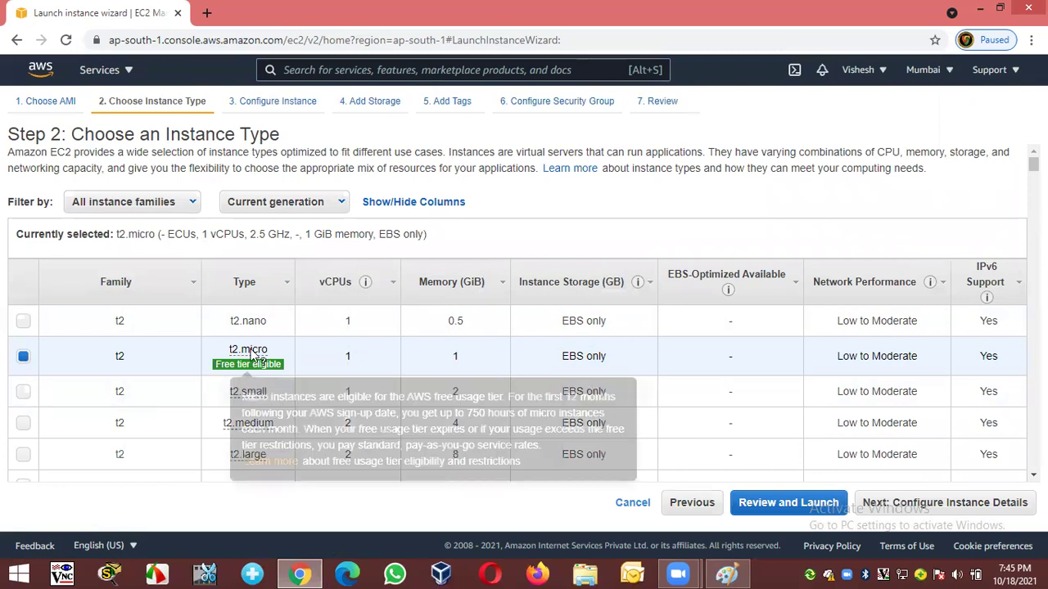
click(925, 509)
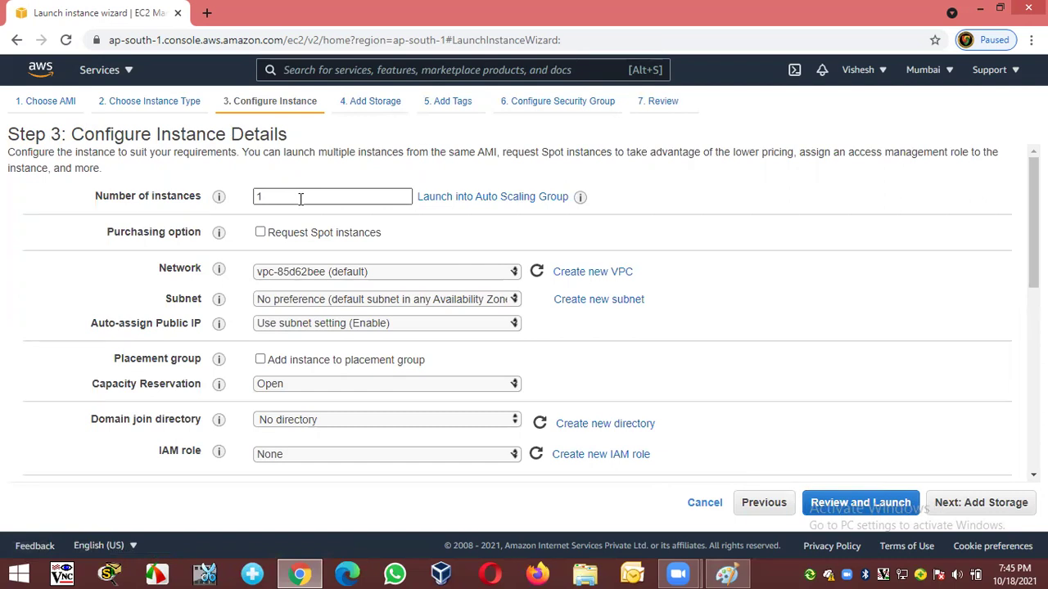
Set the instance's network to VPC-1 and its subnet to VPC-1-Public-Subnet
click(368, 279)
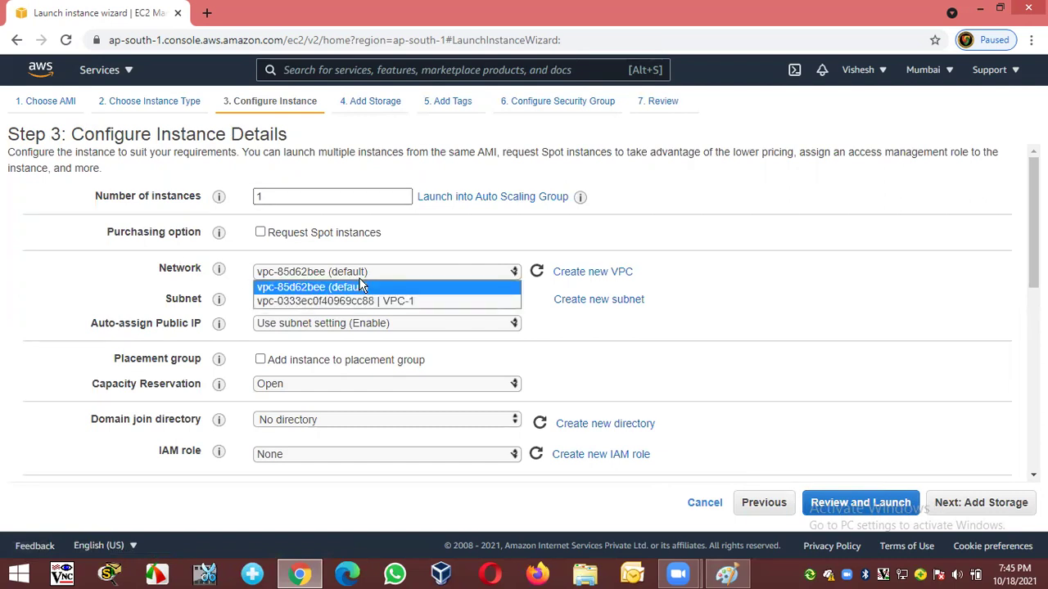
click(414, 301)
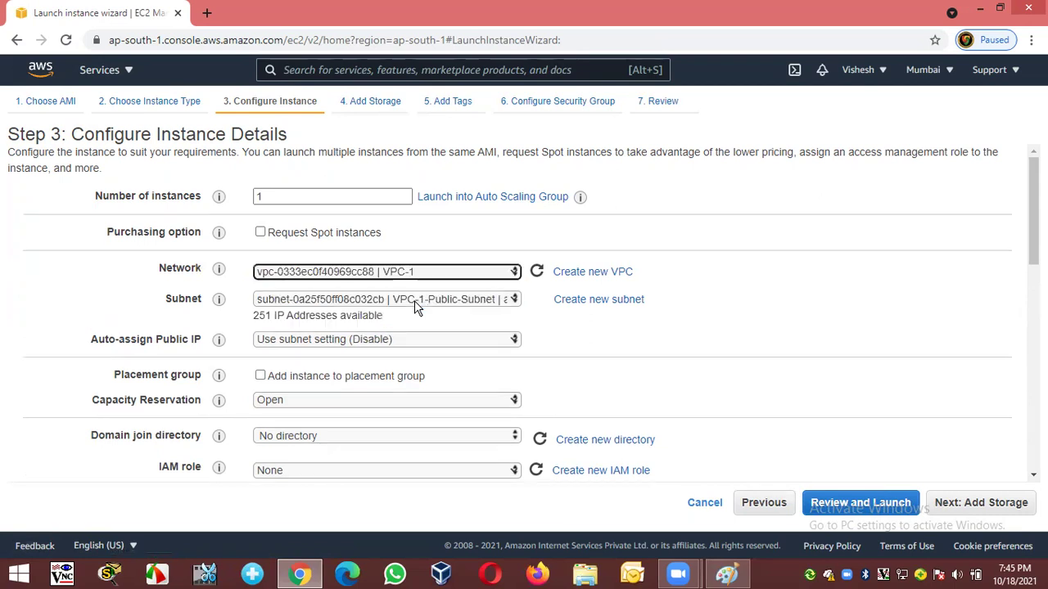
double_click(172, 299)
click(199, 325)
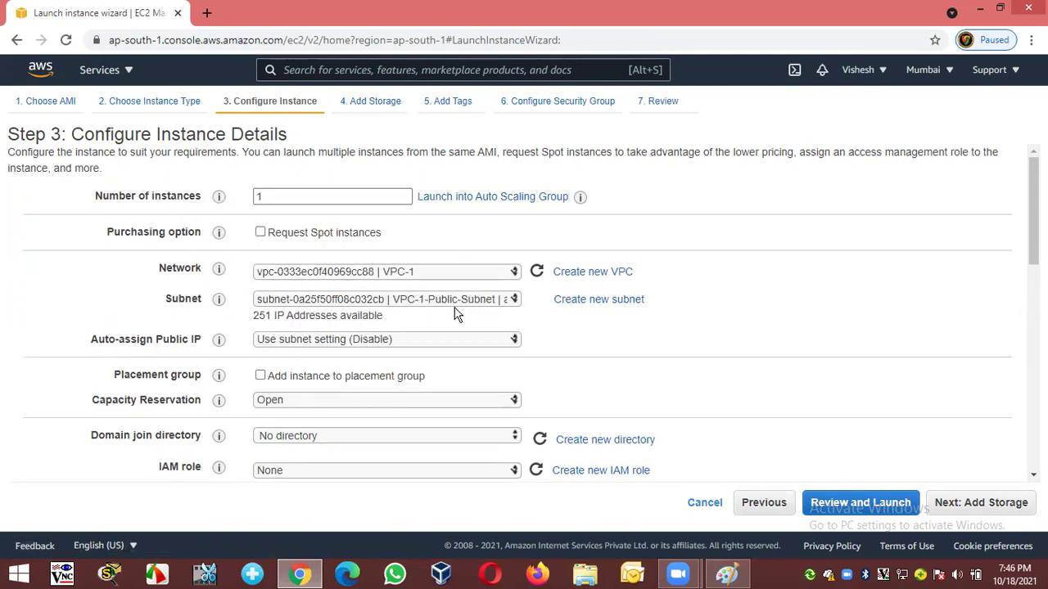
click(483, 305)
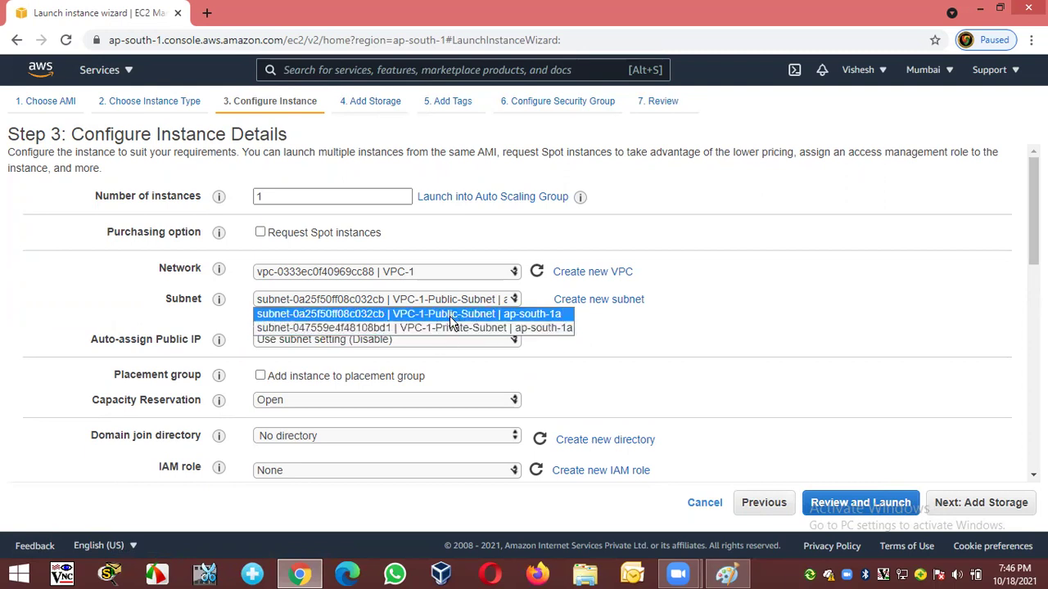
click(449, 314)
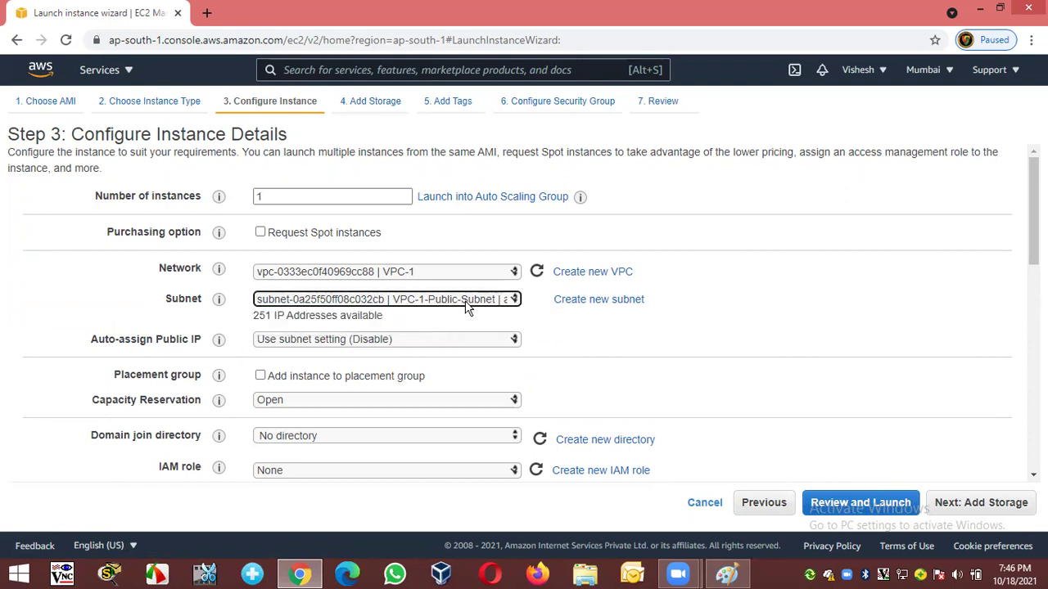
drag(255, 324, 276, 314)
click(291, 325)
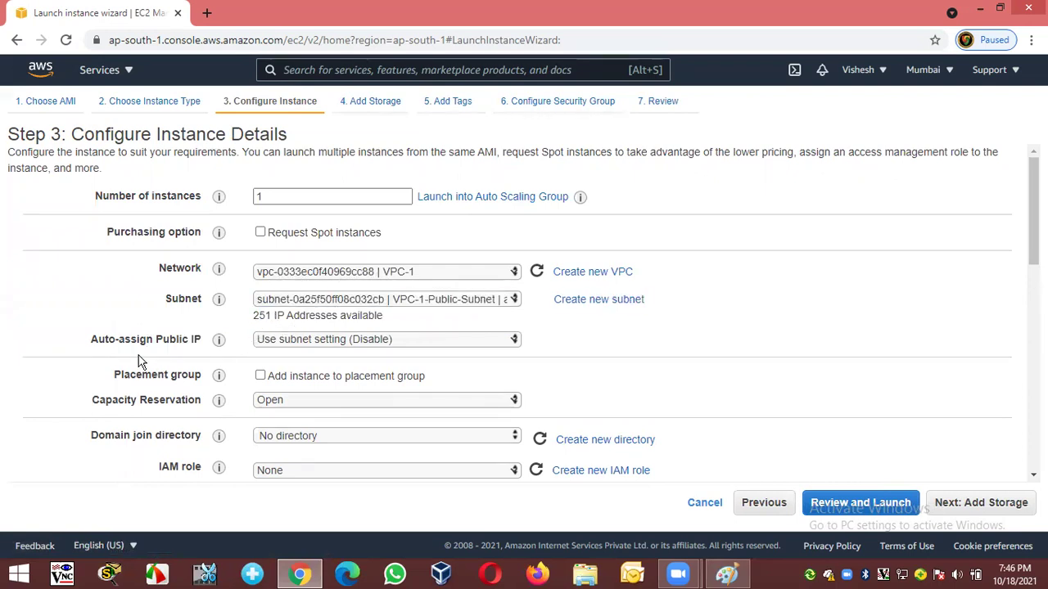
Enable auto-assignment of a public IP for the instance and proceed to the storage settings
drag(108, 342, 153, 342)
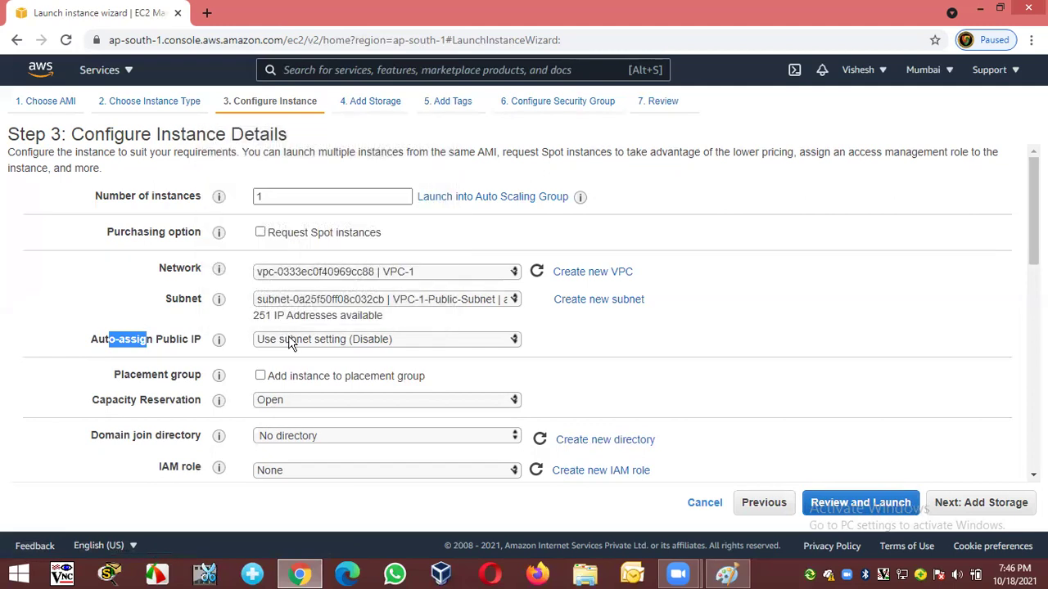
click(288, 338)
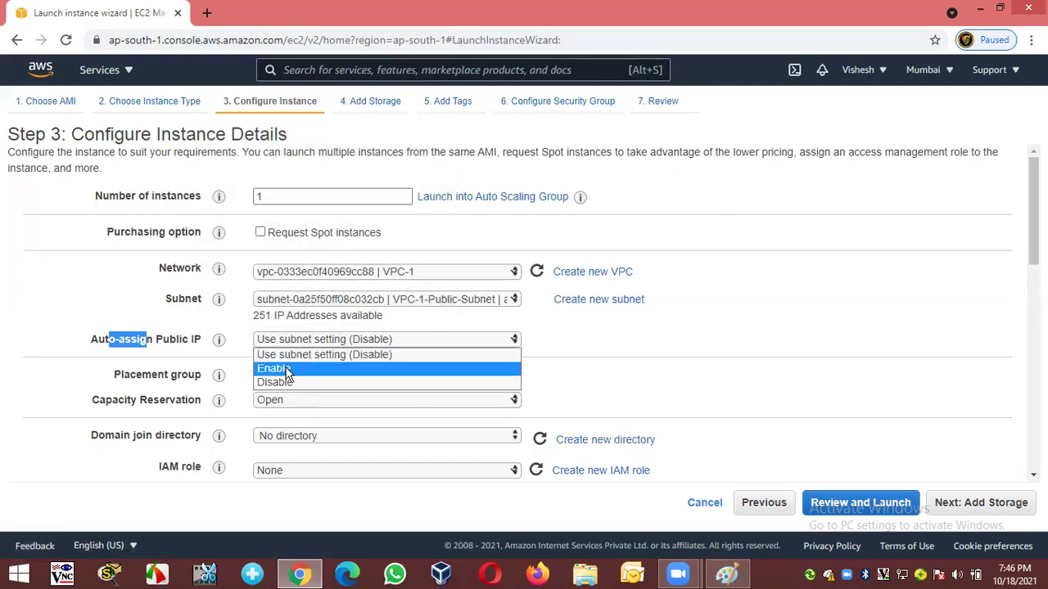
click(287, 370)
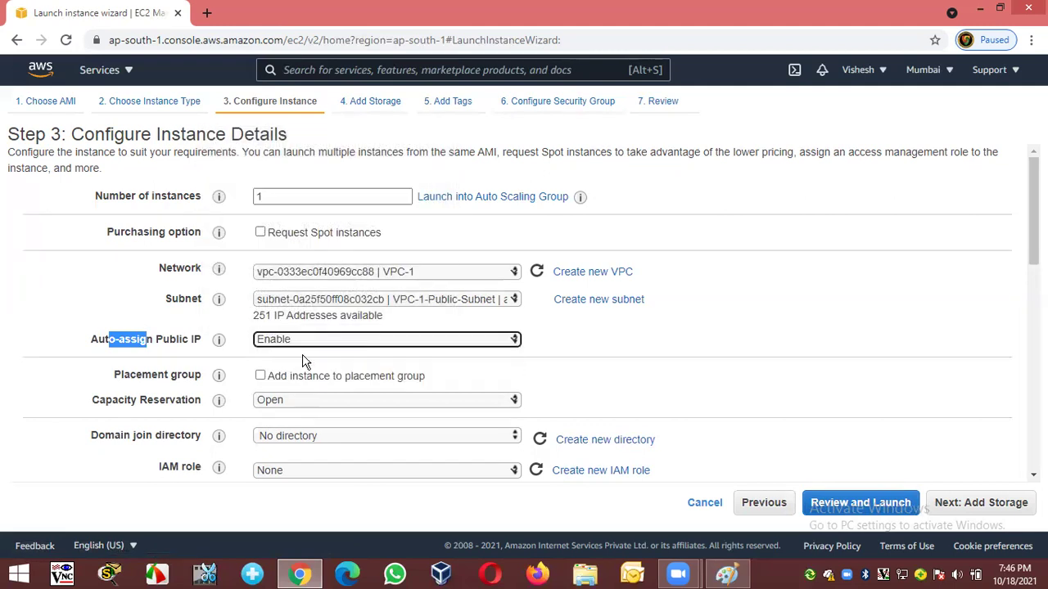
click(628, 360)
click(991, 504)
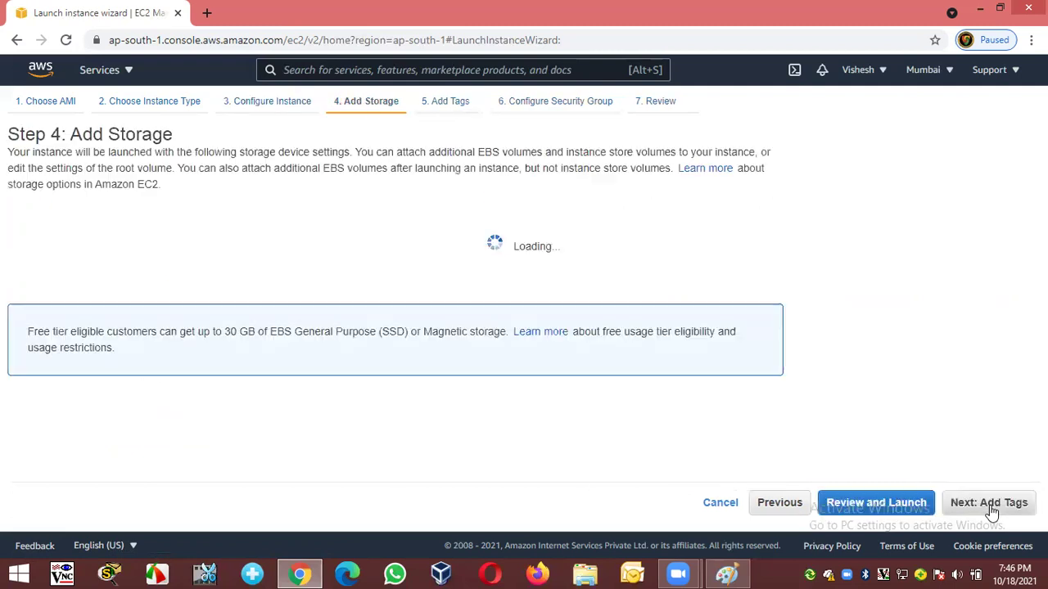
Keep the storage settings, add a Name tag with the value VPC-1-Public-Instance, and proceed to the security group configuration
click(990, 502)
click(37, 358)
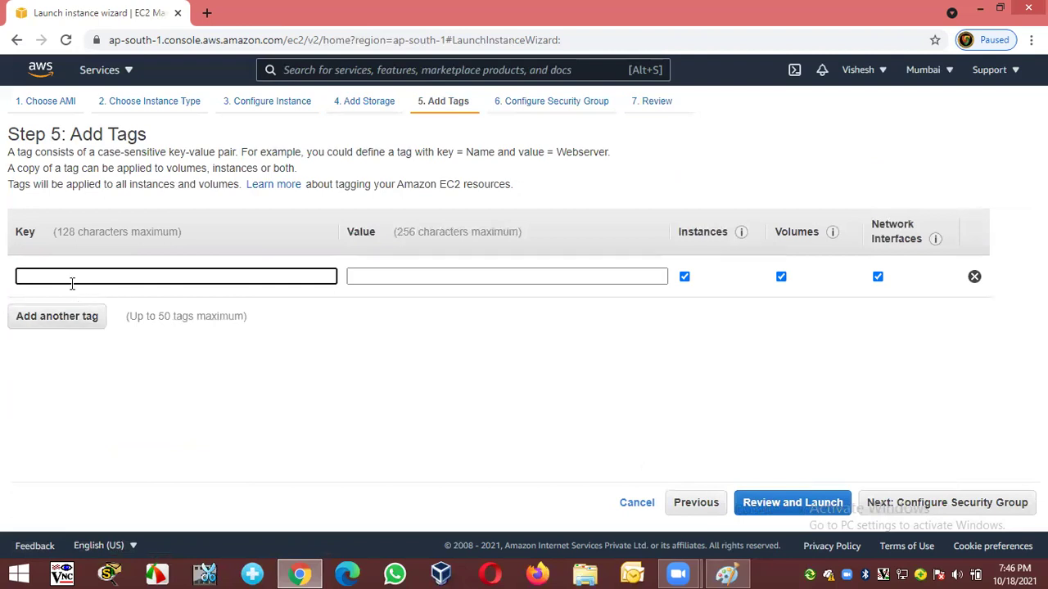
text(Name)
click(379, 277)
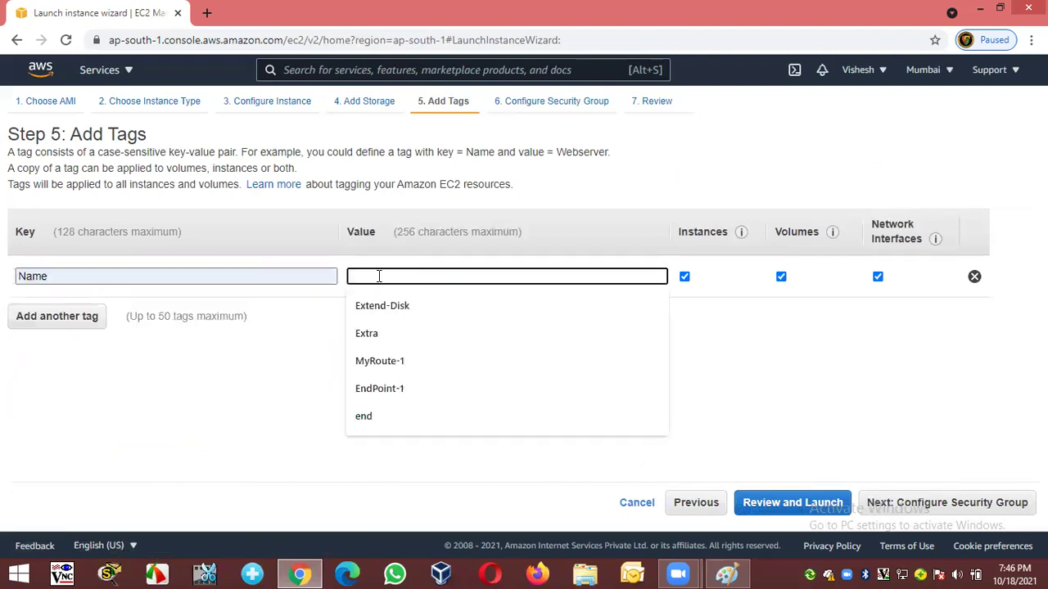
text(VPC)
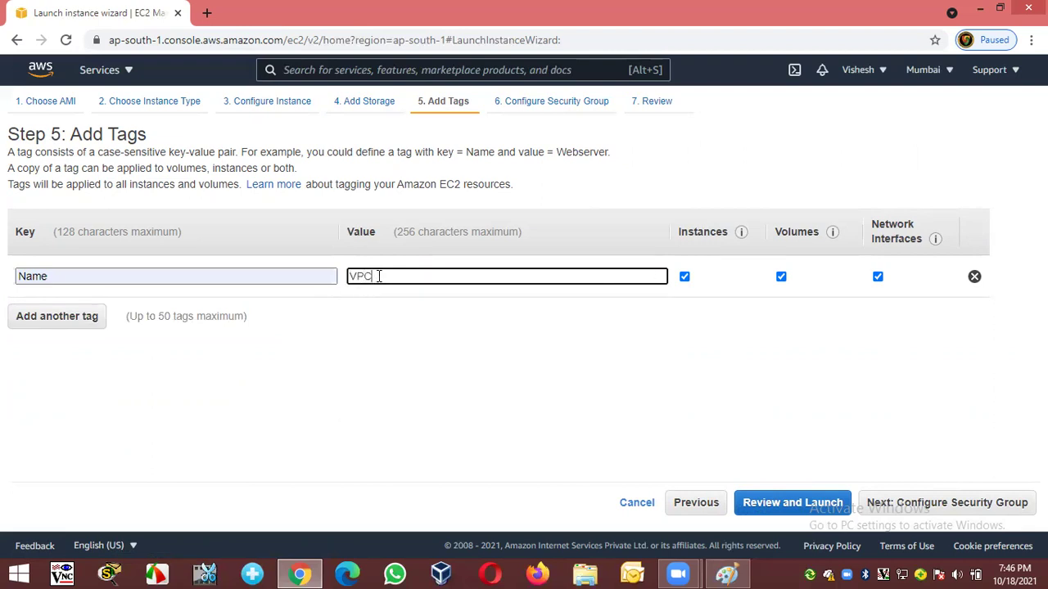
text(_1)
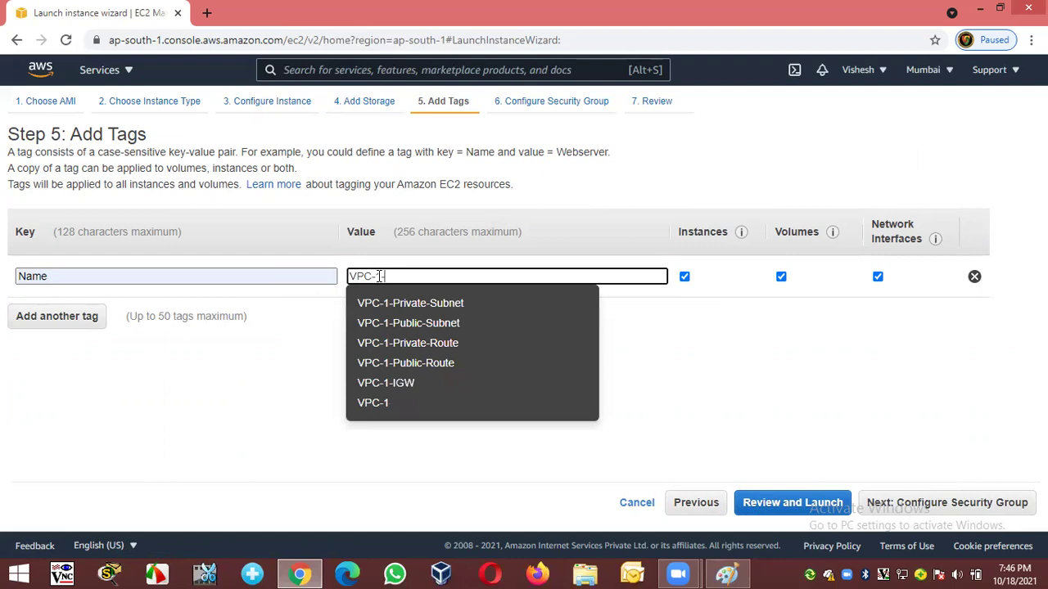
text(-Public)
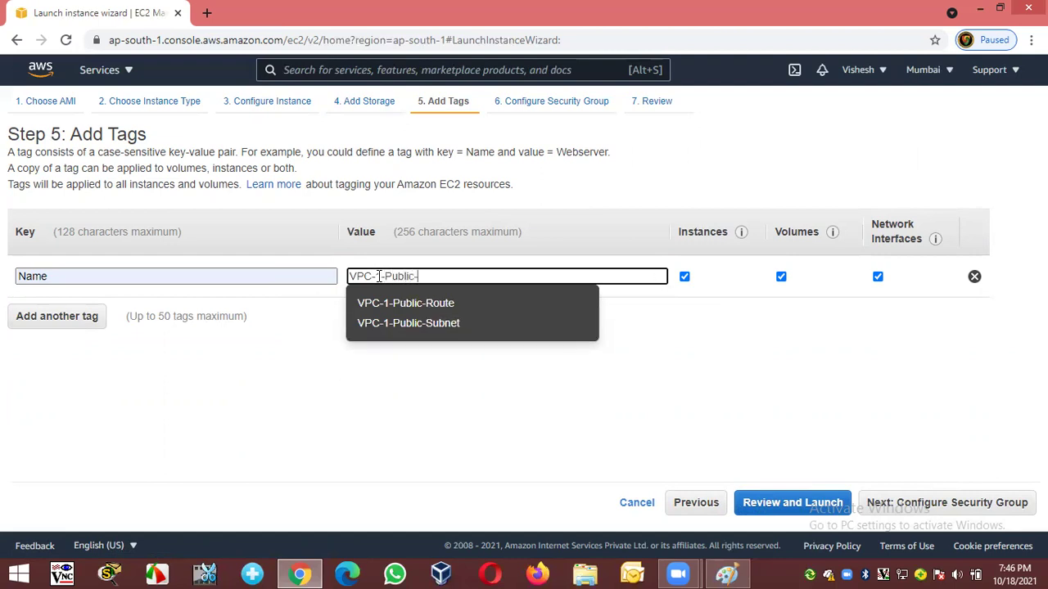
text(-Instance)
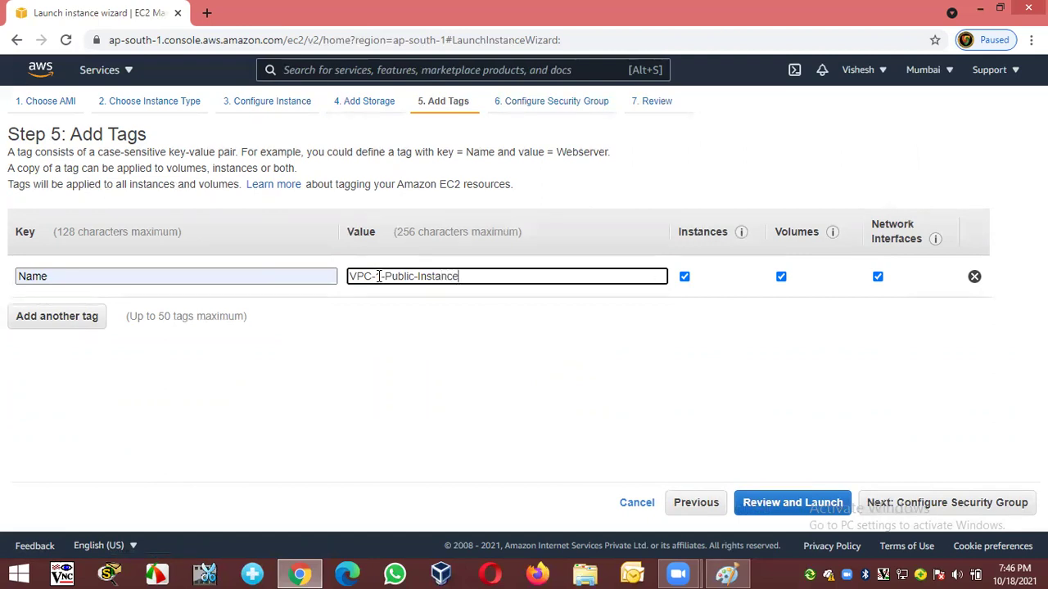
click(964, 505)
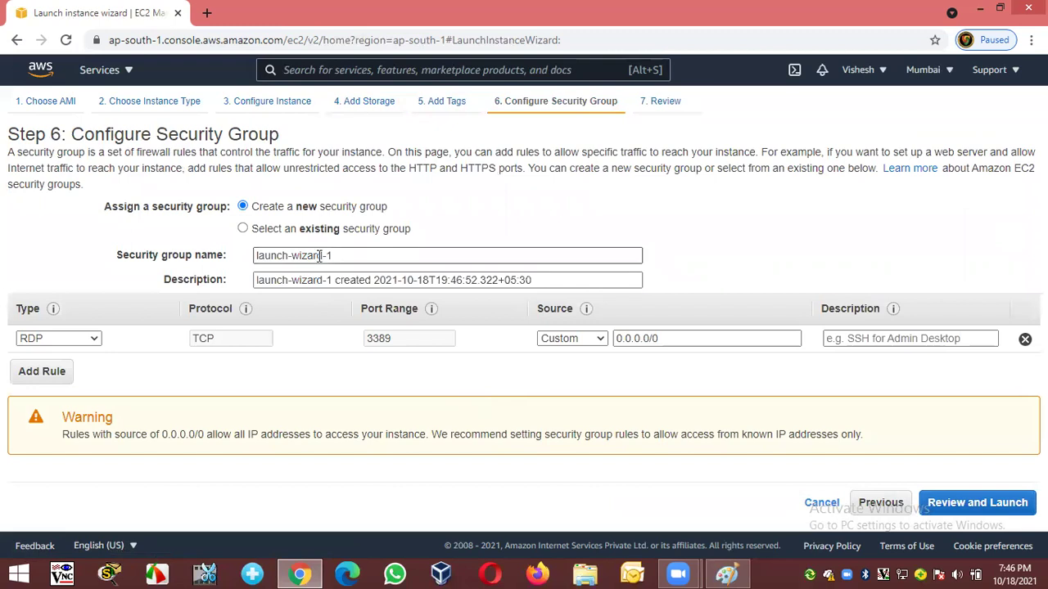
Name the new security group VPC-1-SG and set the source of its RDP rule to Anywhere
drag(344, 258, 218, 274)
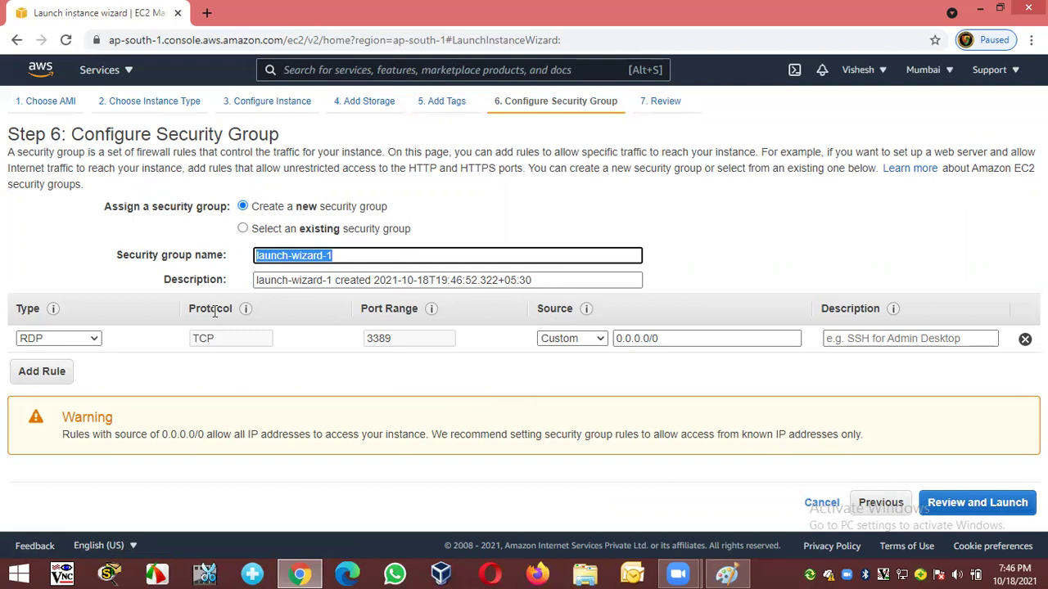
text(SG-1-VPC)
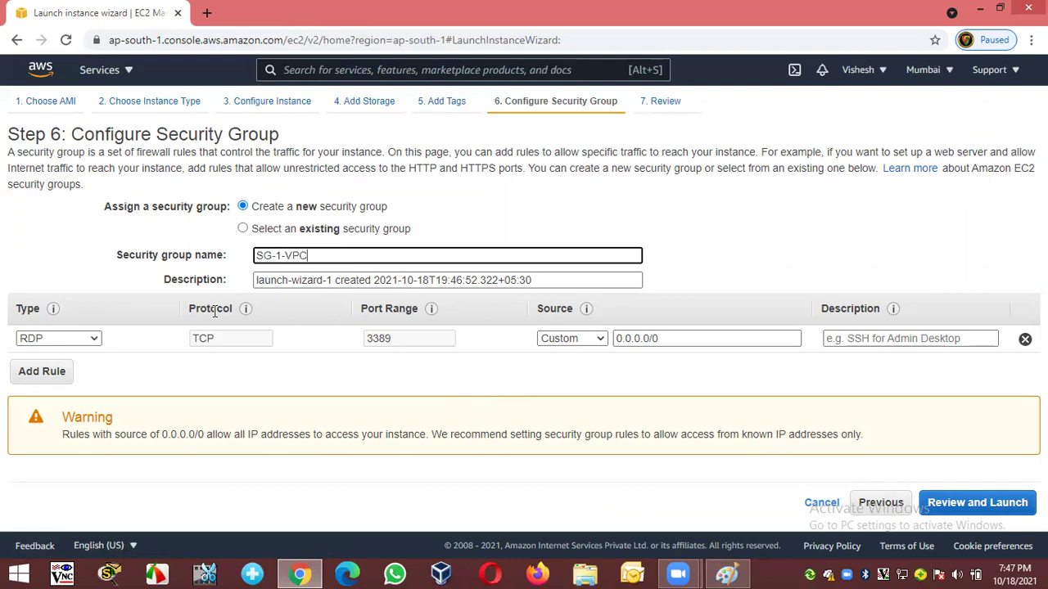
key(BackSpace)
key(BackSpace)
key(BackSpace)
key(BackSpace)
key(BackSpace)
key(BackSpace)
key(BackSpace)
text(VPC)
click(553, 338)
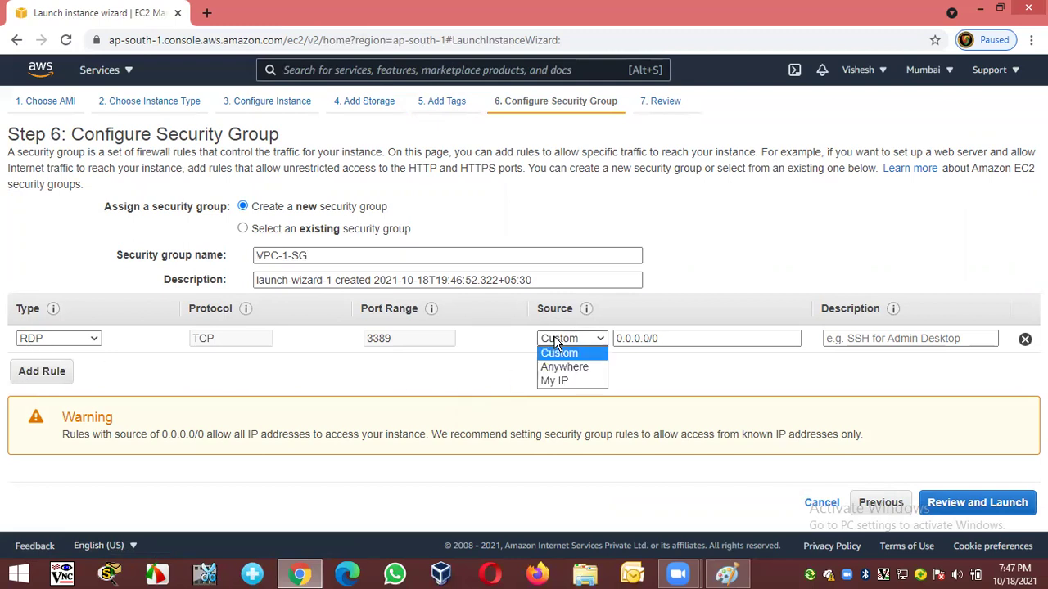
click(560, 370)
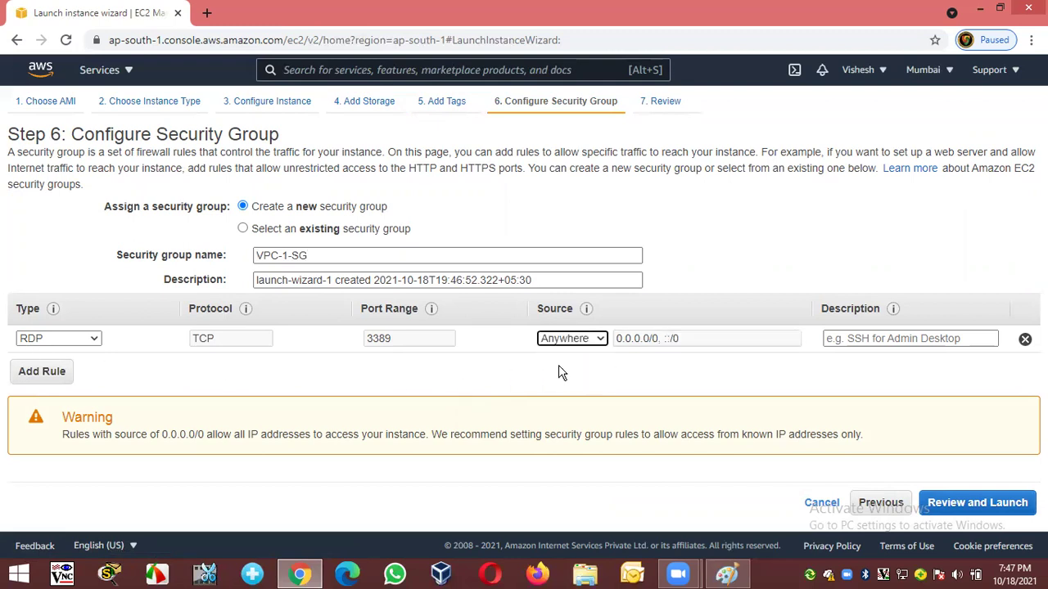
Add an HTTP rule to the security group with its source set to Anywhere
click(34, 378)
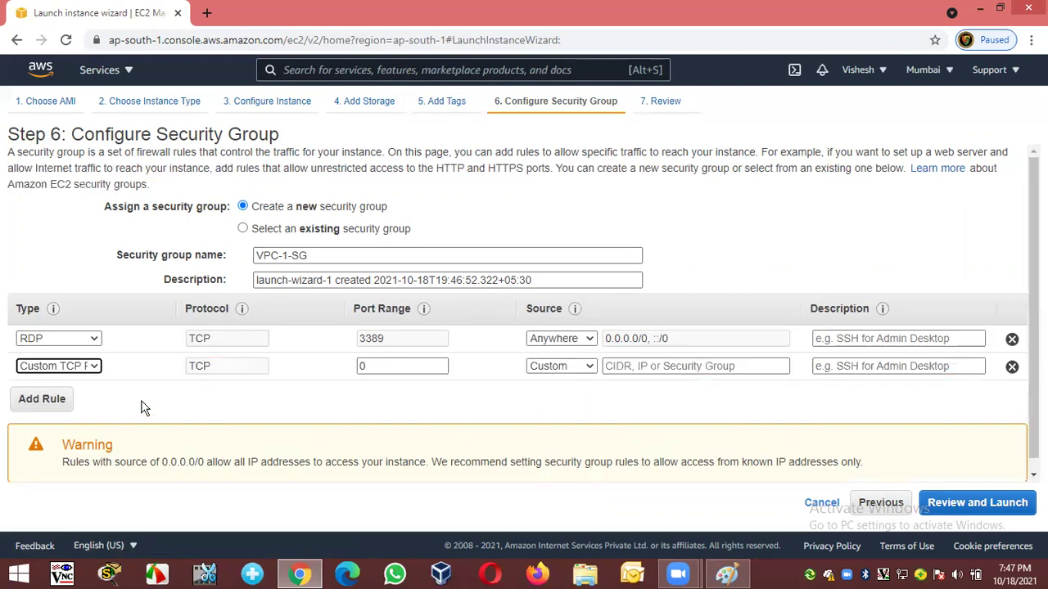
click(93, 367)
click(55, 255)
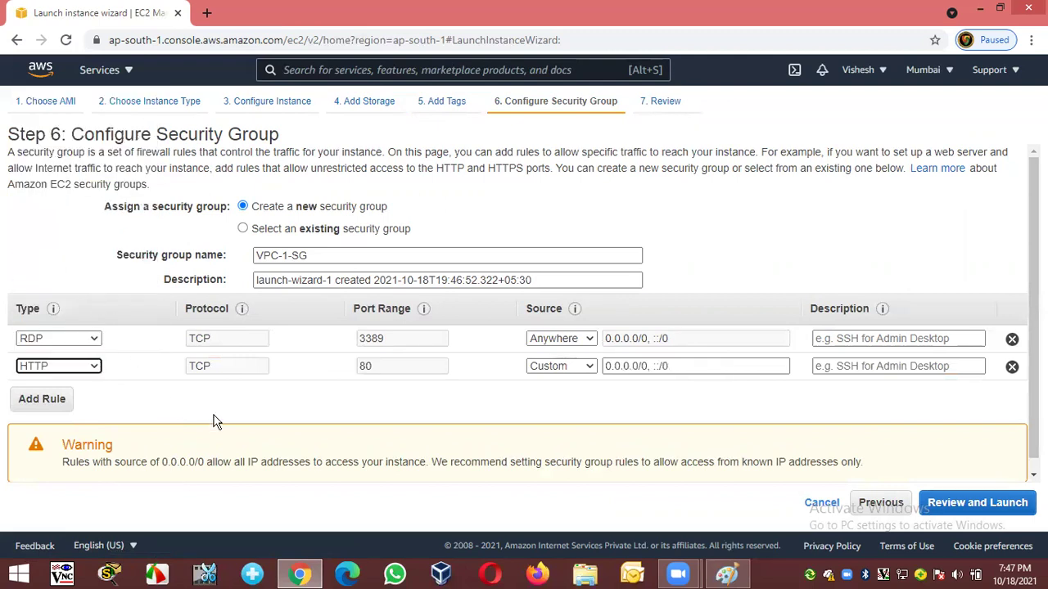
click(563, 366)
click(555, 395)
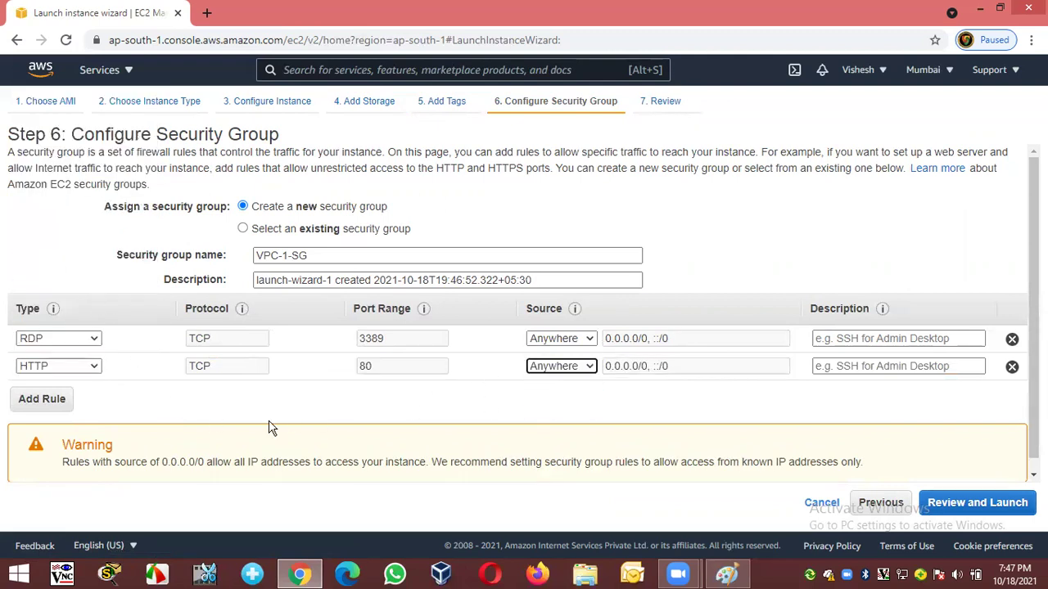
Add an HTTPS rule to the security group with its source set to Anywhere
click(67, 404)
click(92, 394)
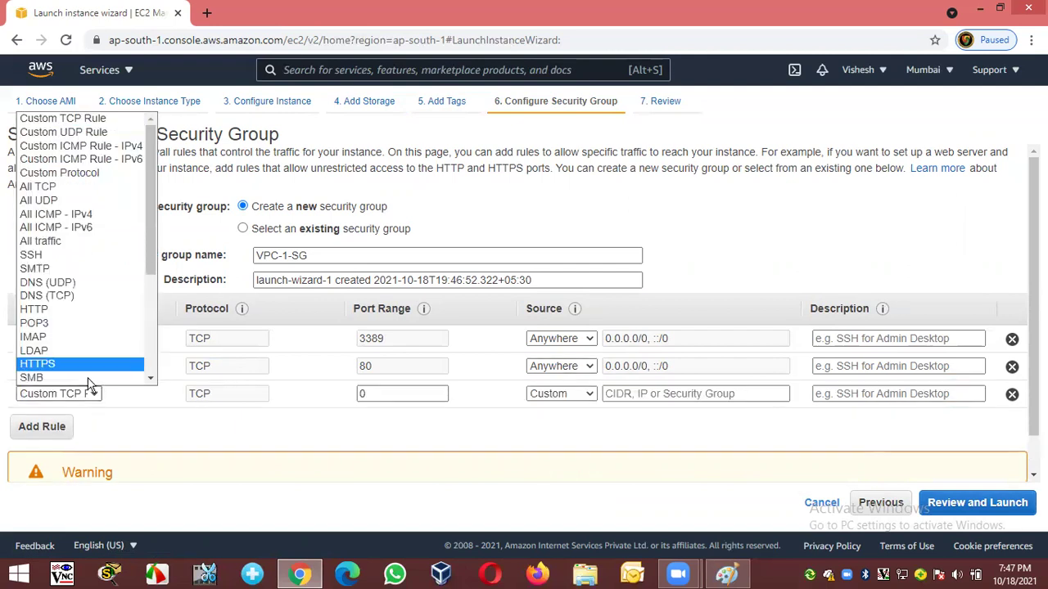
click(65, 367)
click(586, 396)
click(553, 422)
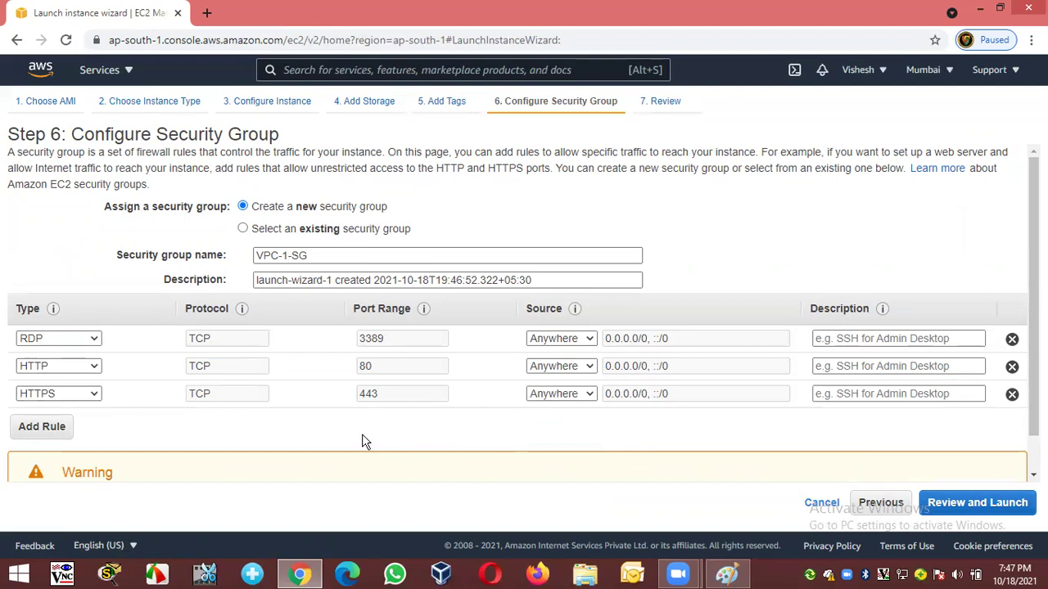
Add an All ICMP - IPv4 rule to the security group with its source set to Anywhere
click(24, 430)
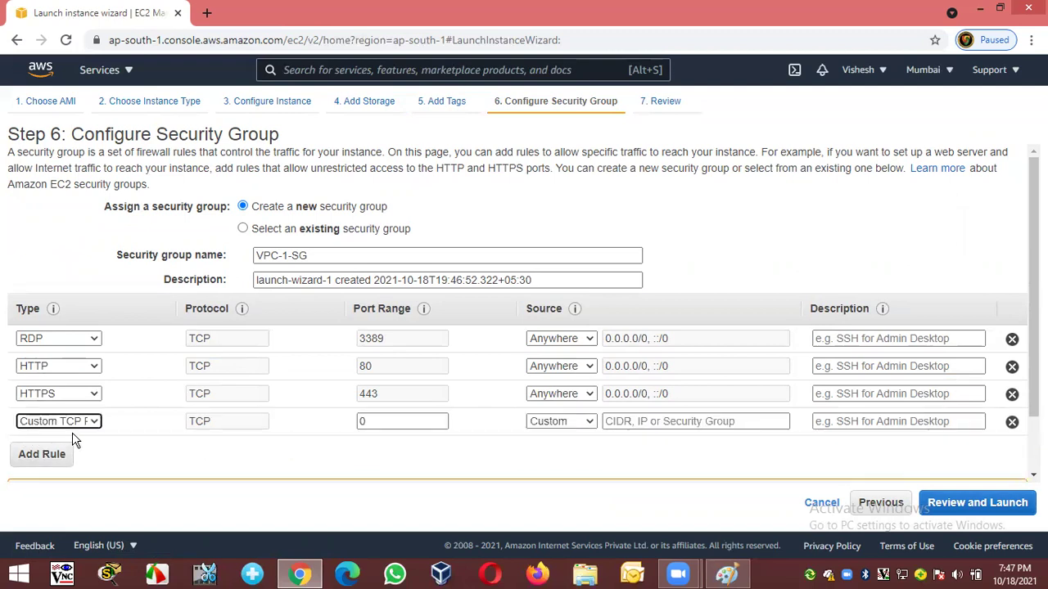
click(96, 421)
scroll(73, 384, down, 1)
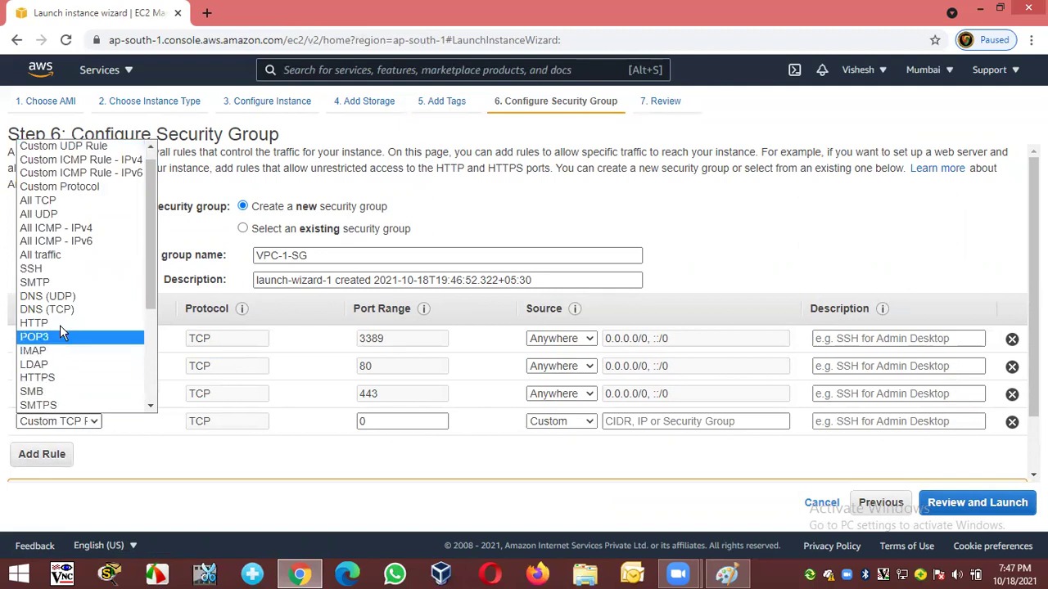
click(93, 227)
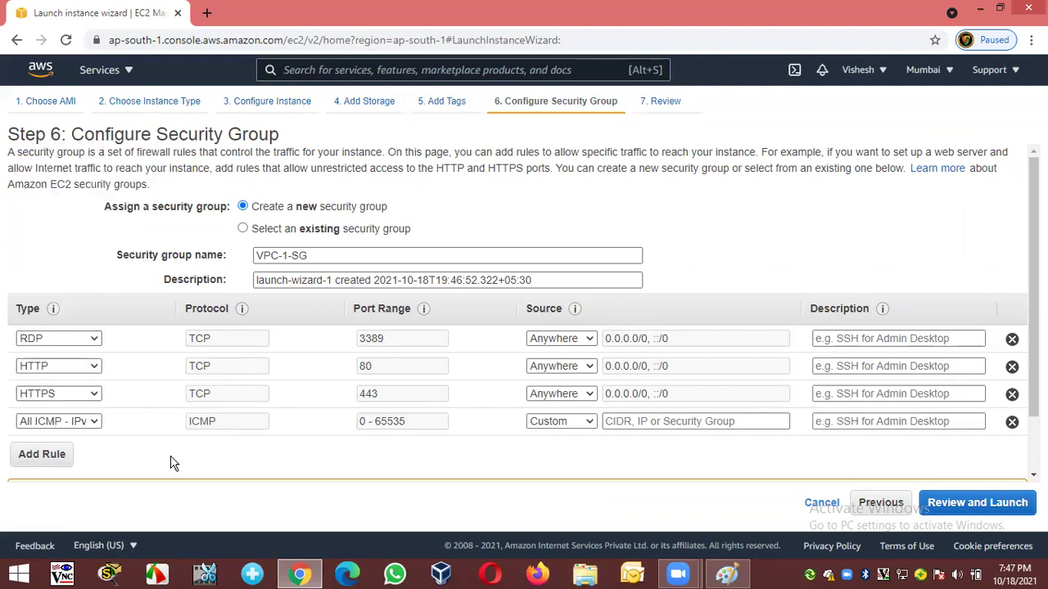
click(561, 422)
click(562, 446)
click(548, 459)
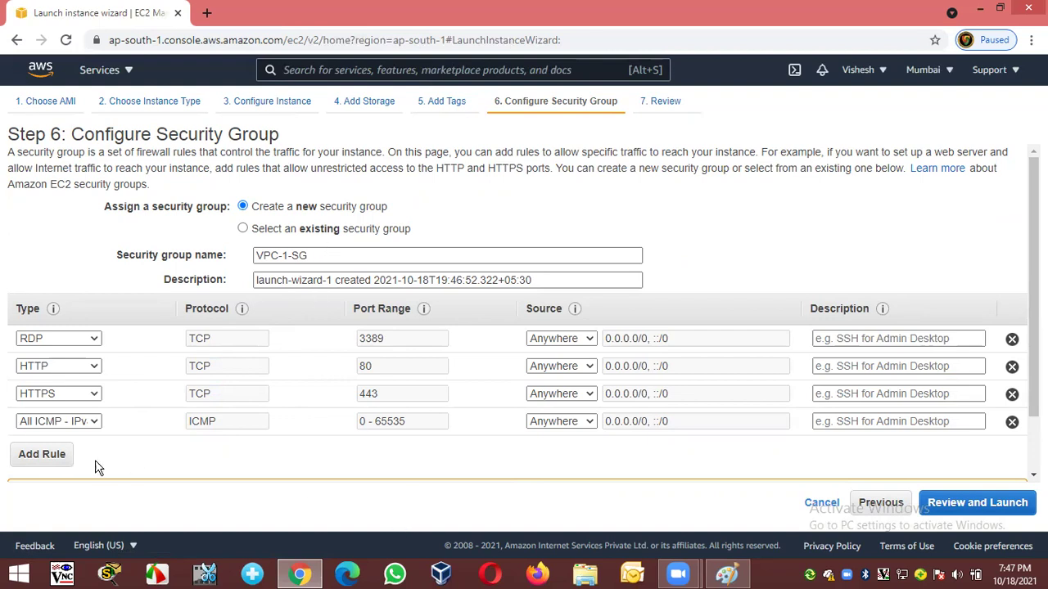
Proceed through the review to launch, create a new key pair named VPC-1-Key, and download it
click(966, 514)
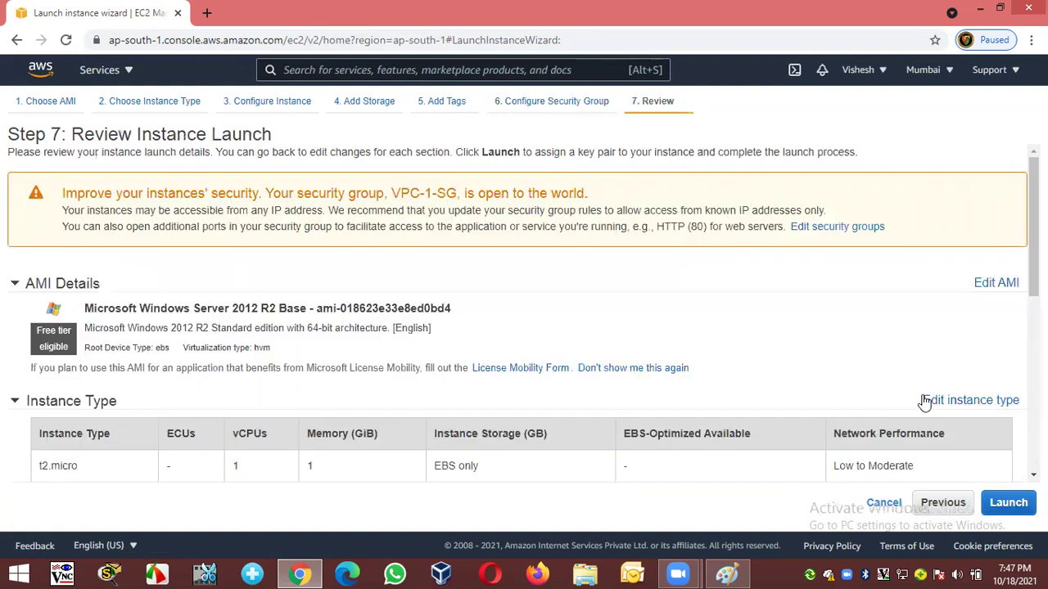
click(1008, 506)
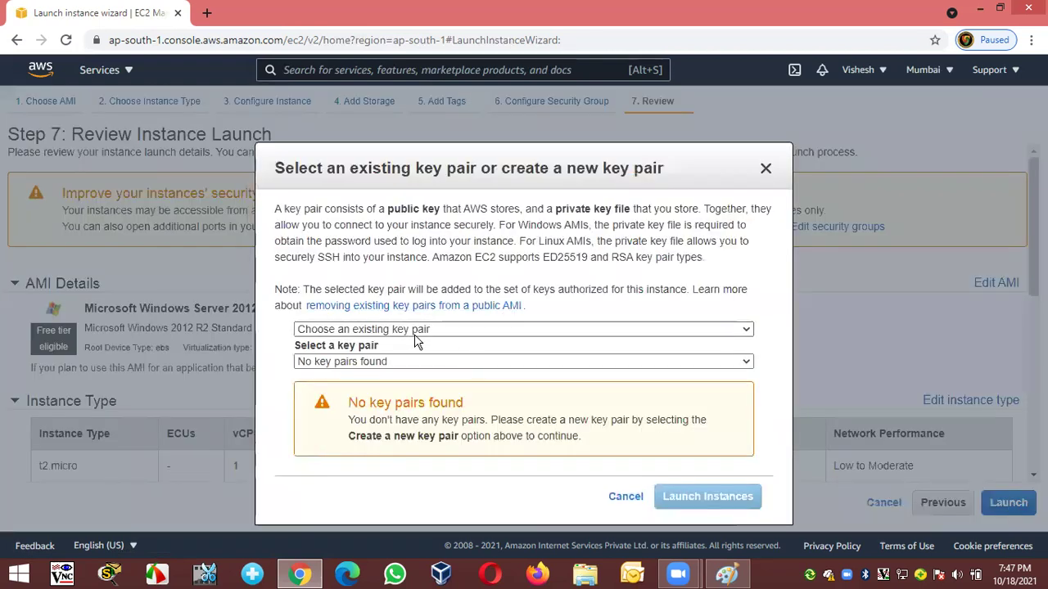
click(367, 331)
click(367, 358)
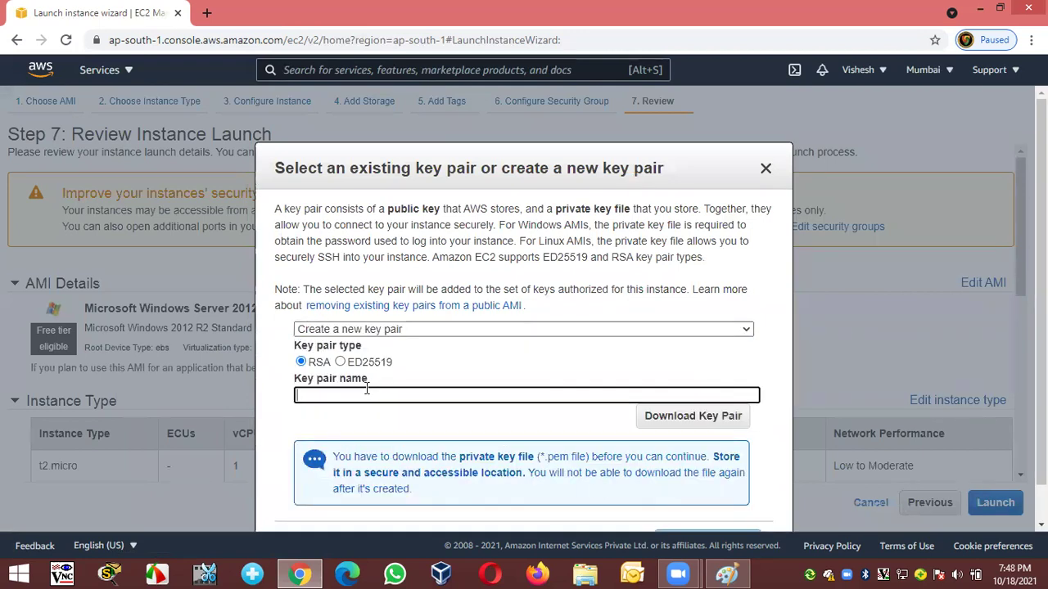
text(VPC-1-Key)
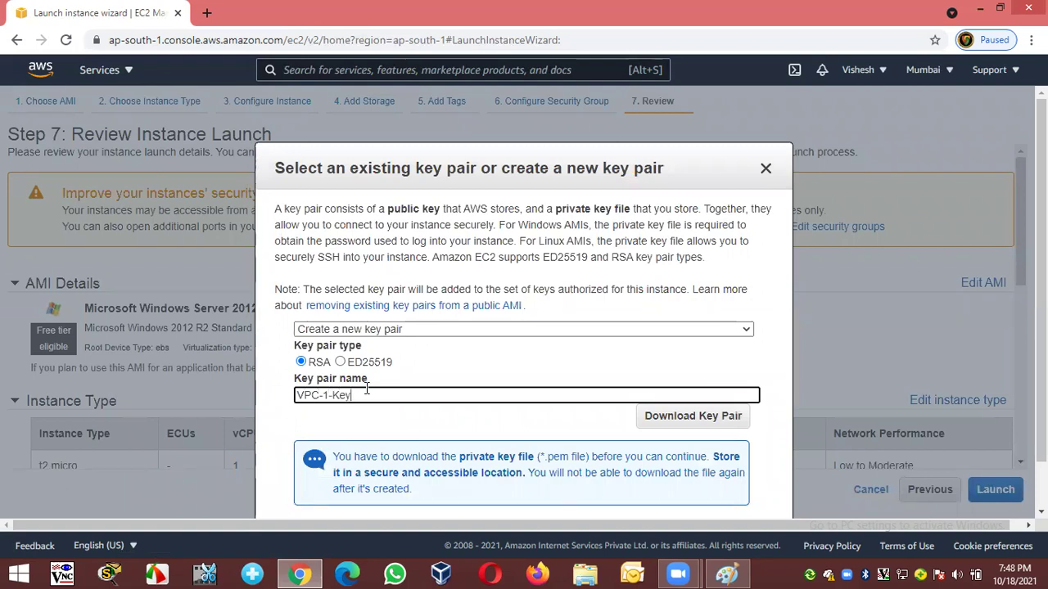
click(684, 418)
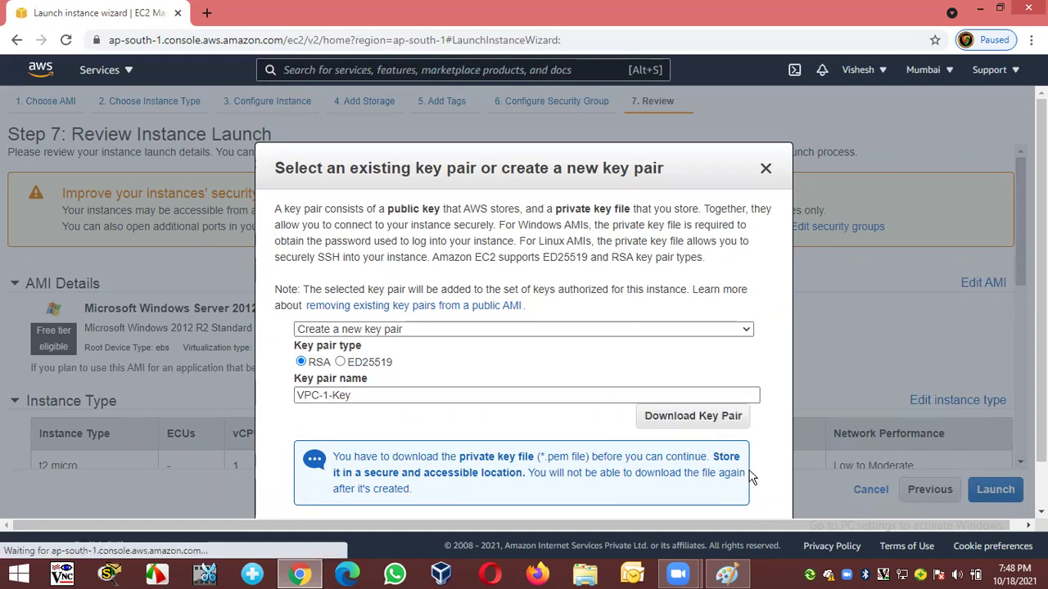
Launch the public instance with the downloaded key pair, return to the instances list and refresh it
scroll(646, 480, down, 2)
click(707, 459)
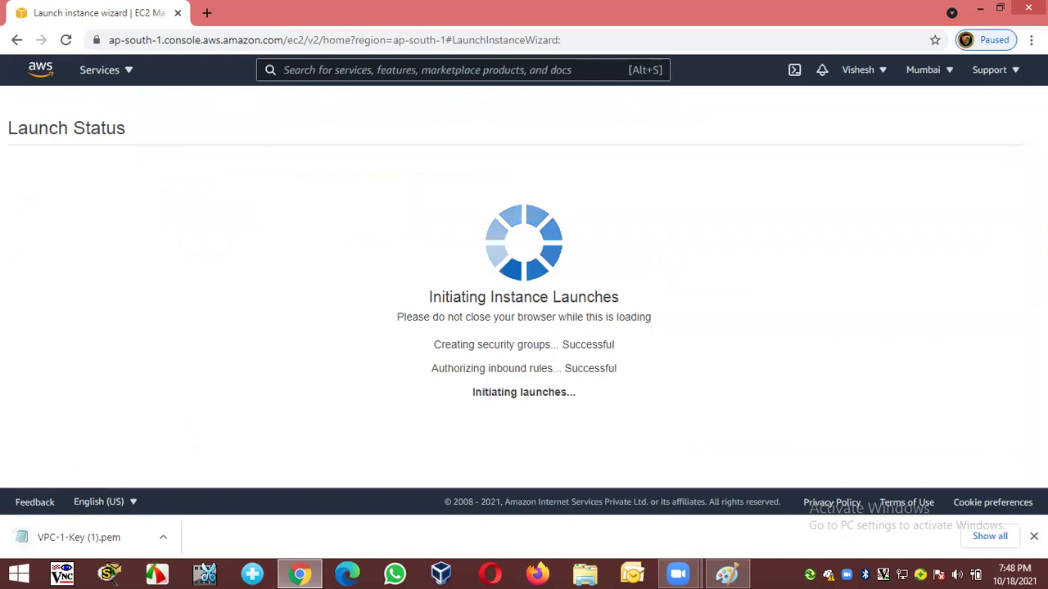
scroll(917, 352, down, 2)
click(959, 513)
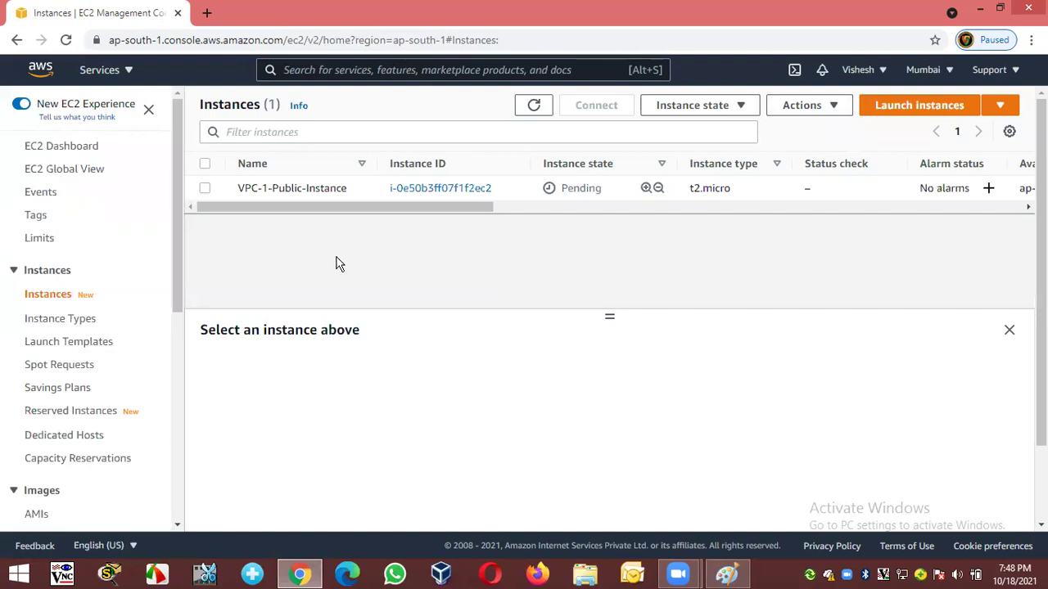
click(534, 106)
Start another instance launch using the Microsoft Windows Server 2012 R2 Base AMI and keep the t2.micro type
click(888, 113)
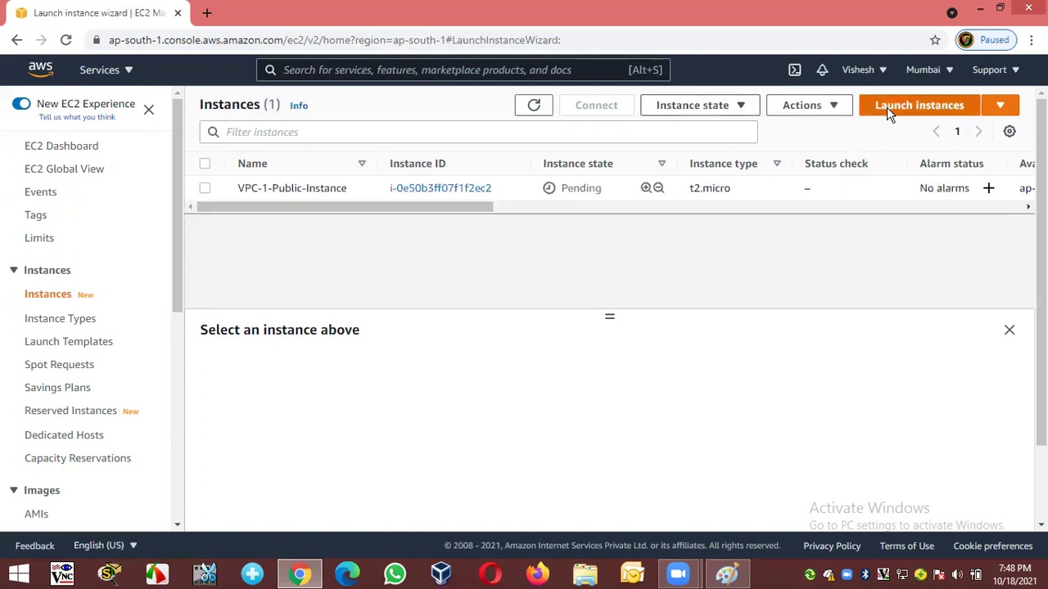
scroll(519, 306, down, 20)
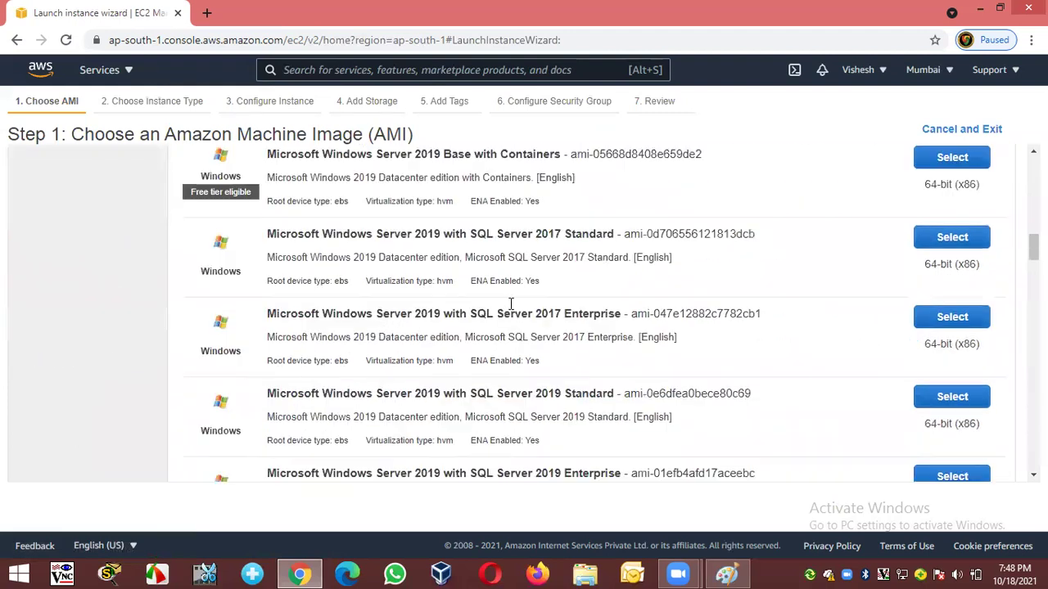
drag(443, 336, 420, 335)
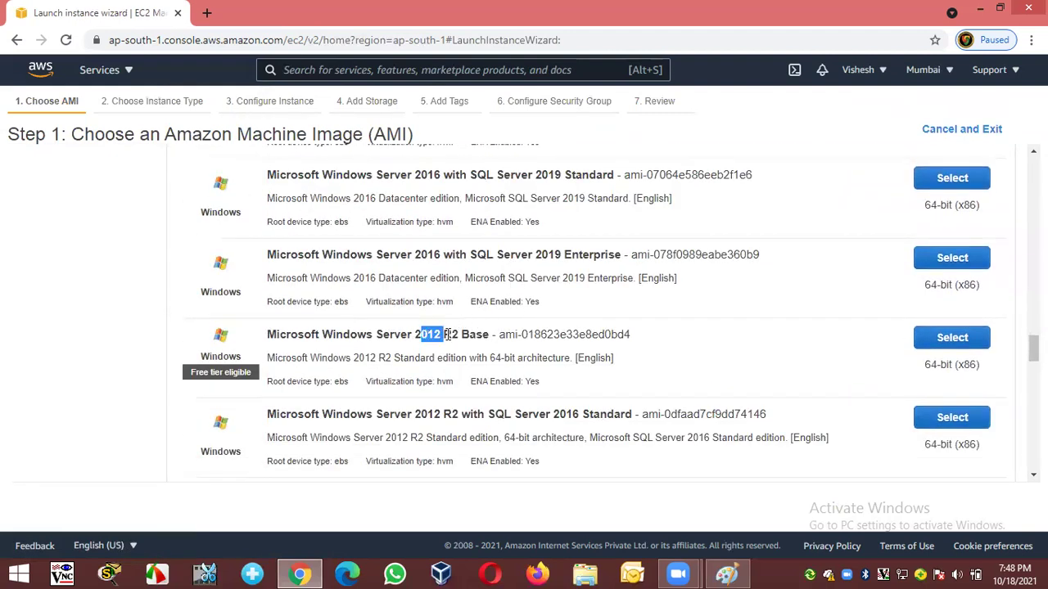
click(954, 338)
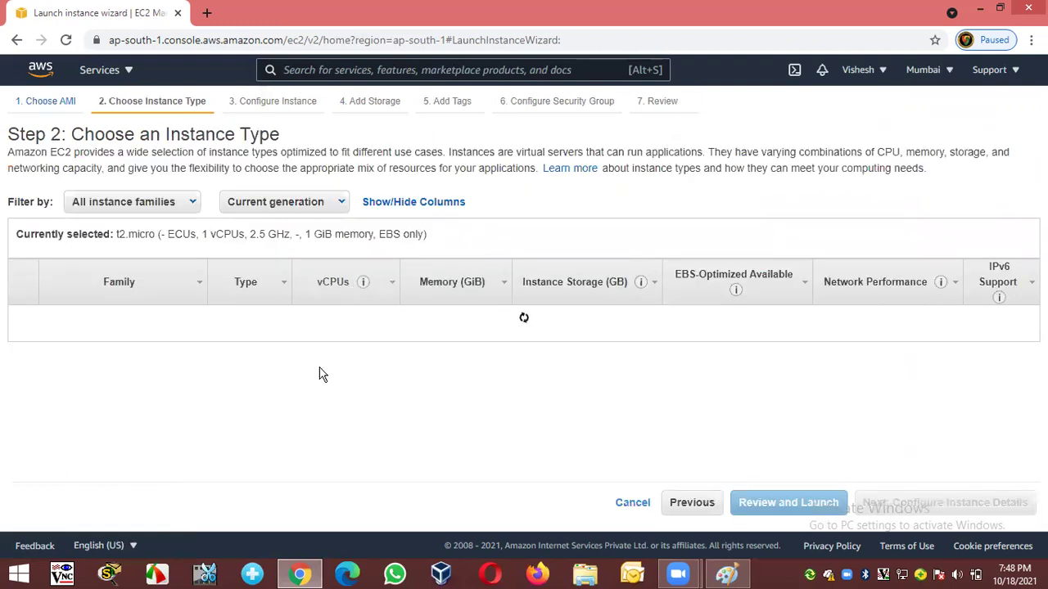
click(928, 518)
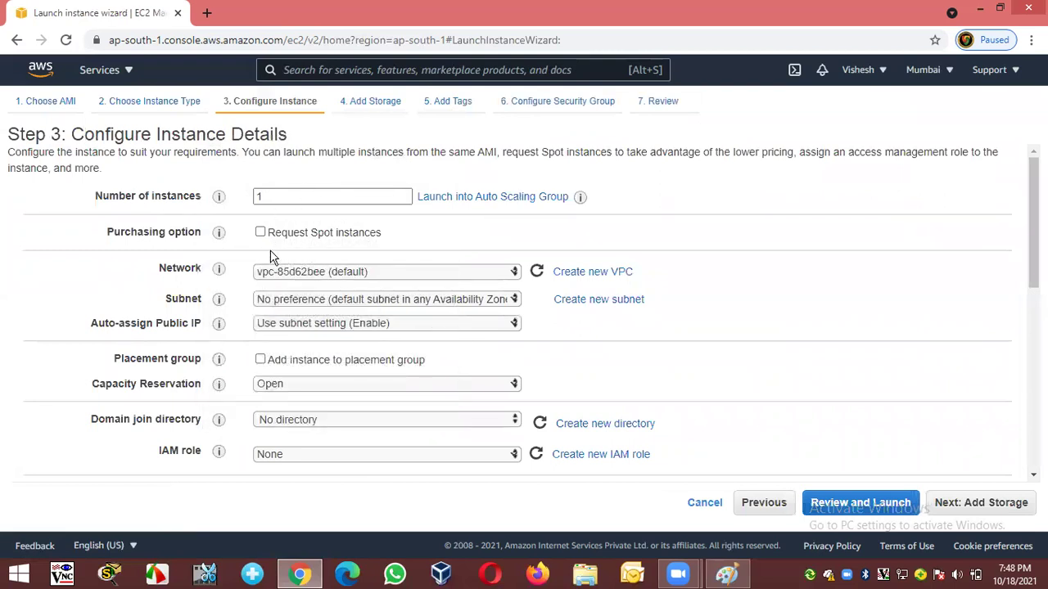
Place the new instance in the VPC-1 network and VPC-1-Private-Subnet, leaving Auto-assign Public IP on the subnet setting (Disable)
click(451, 272)
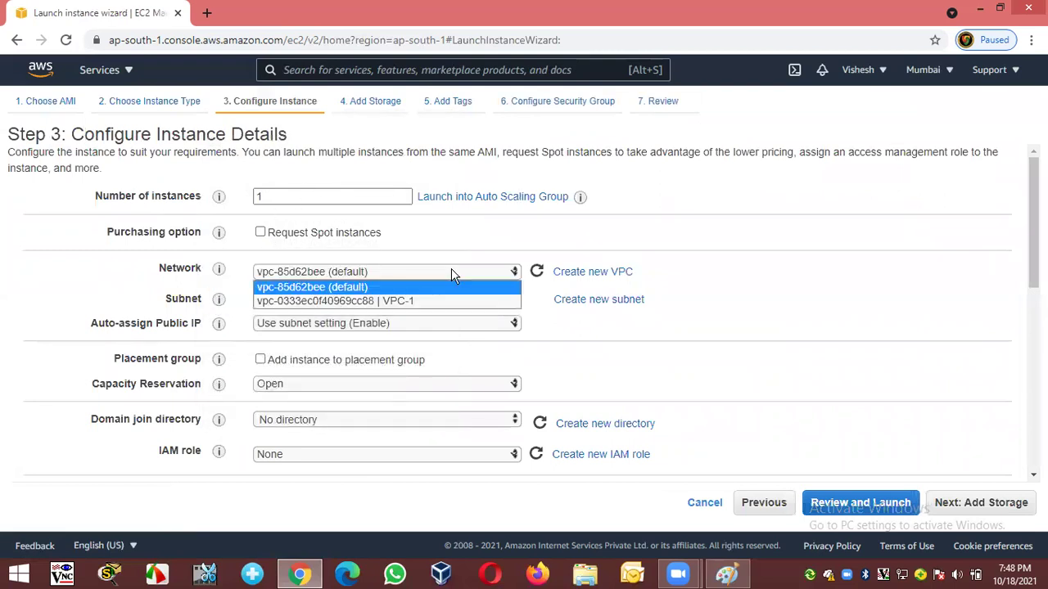
click(406, 302)
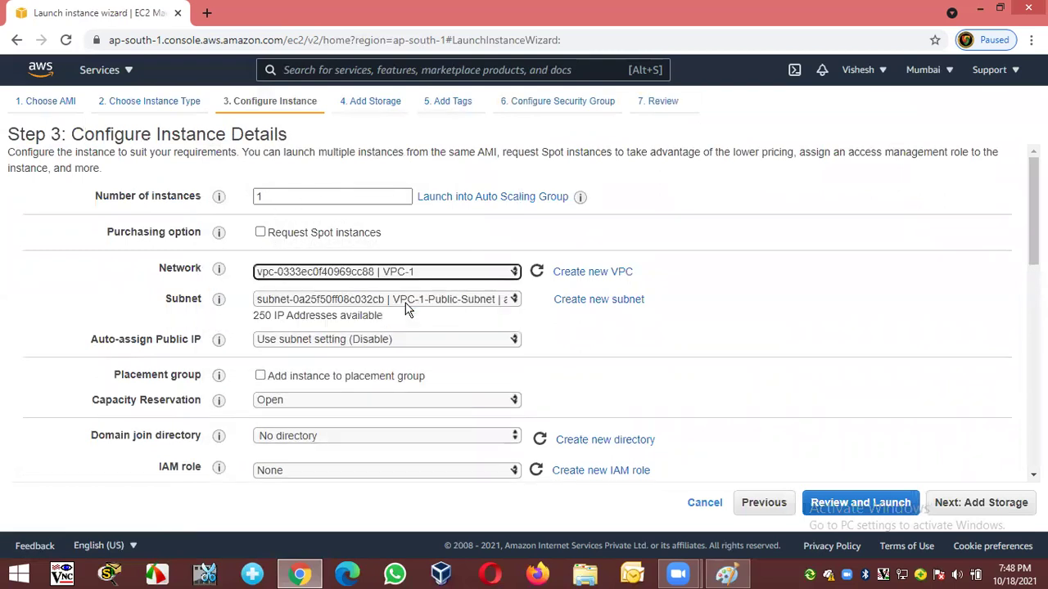
click(454, 300)
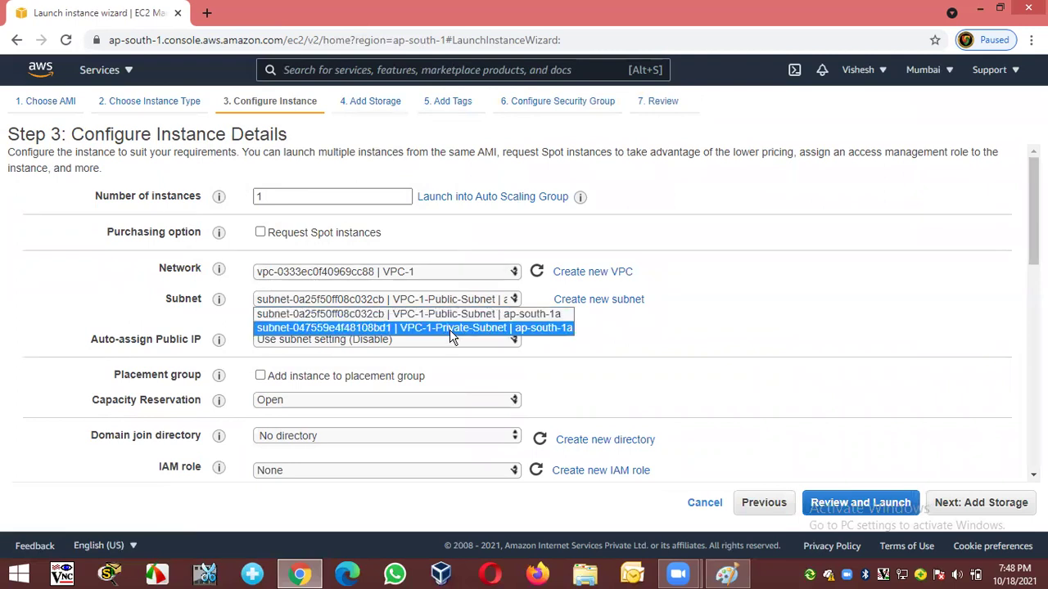
click(449, 328)
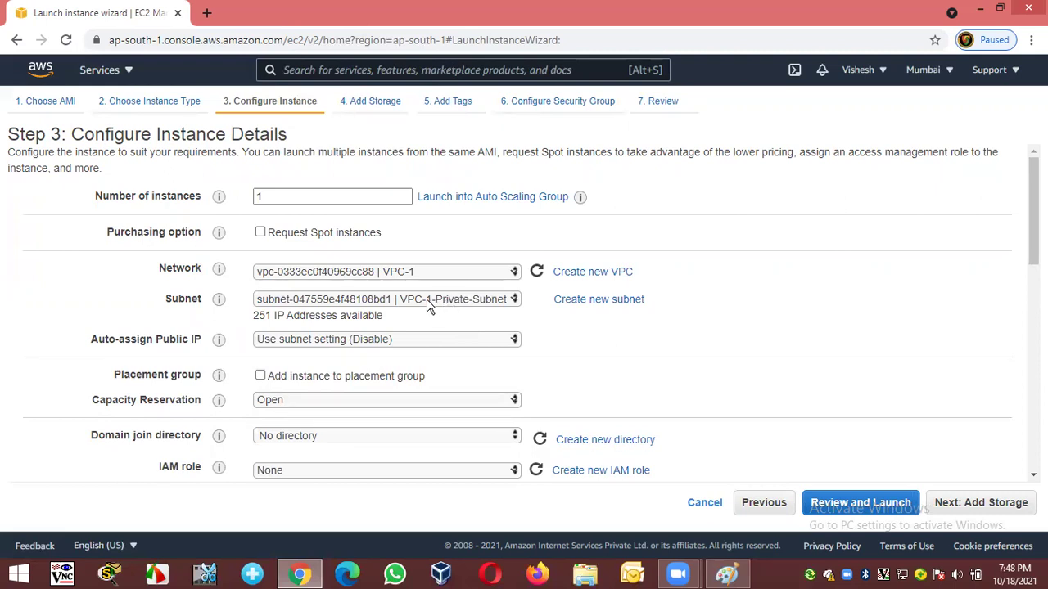
drag(94, 342, 208, 354)
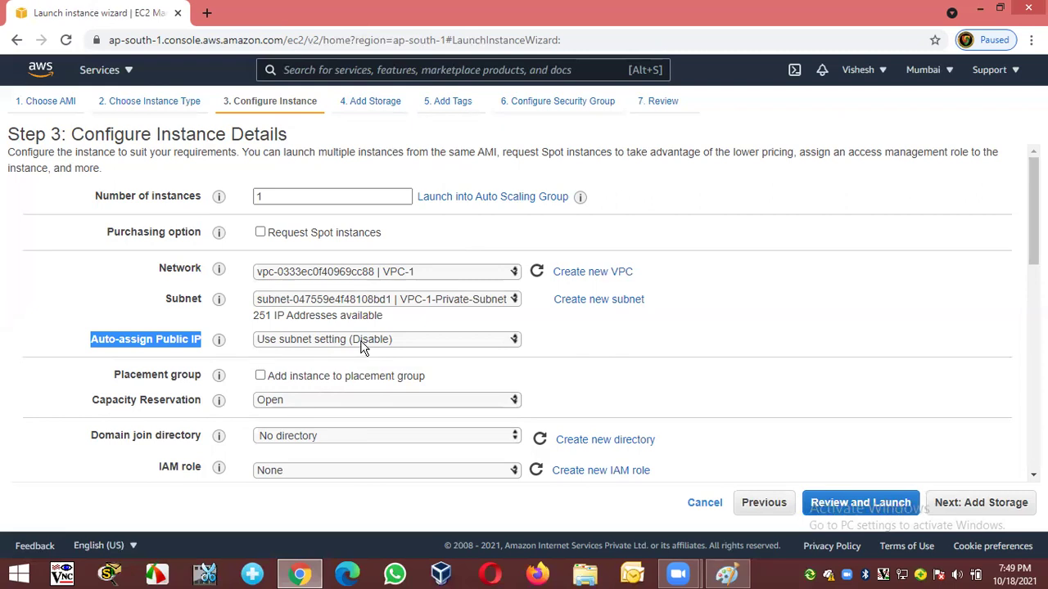
click(733, 363)
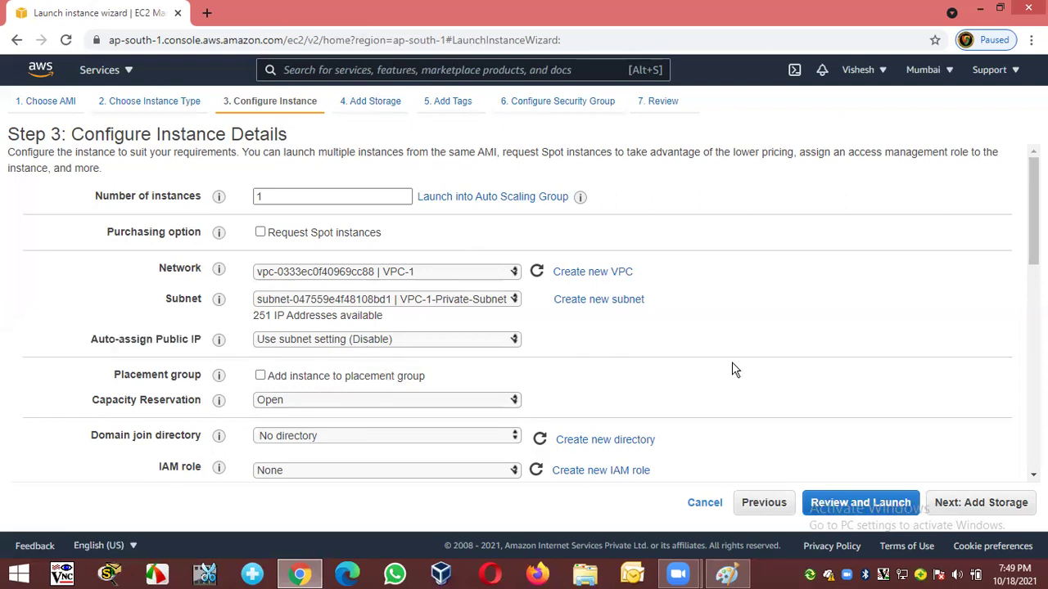
Keep the default storage and add a tag with key Name and value VPC-1-Private-Instance
click(956, 502)
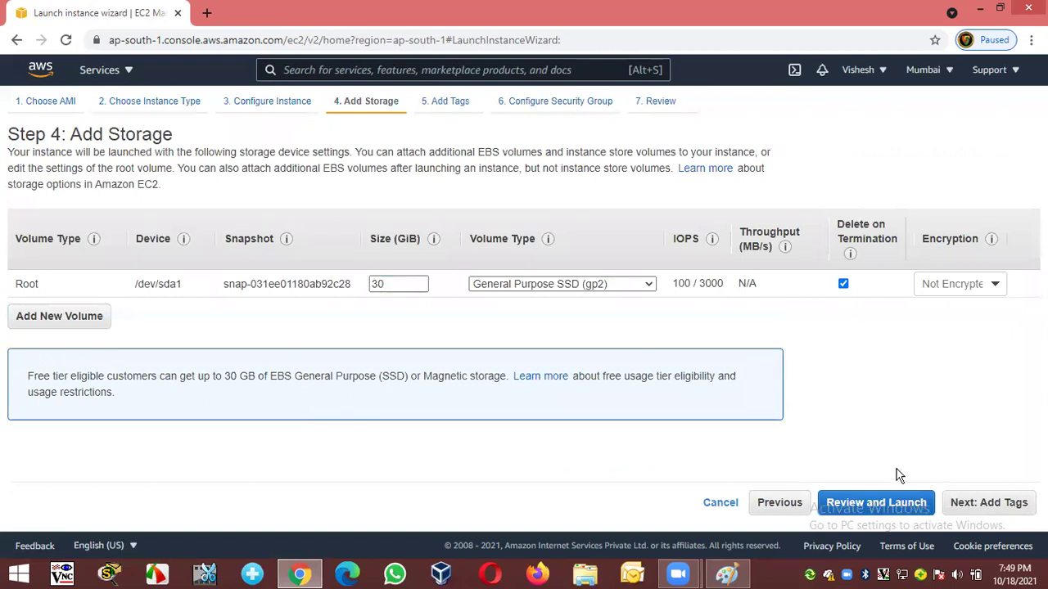
click(988, 503)
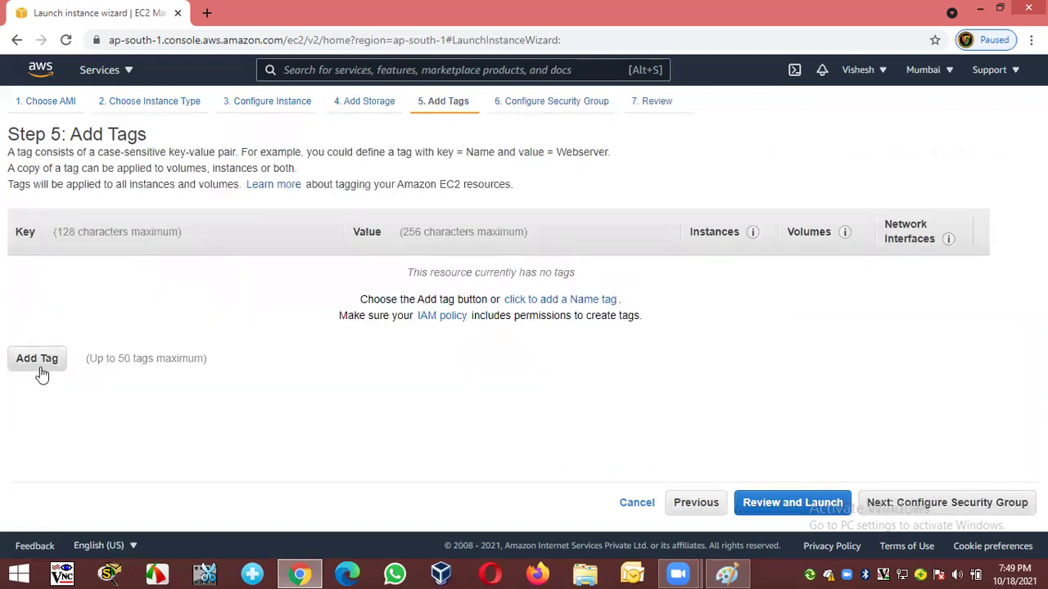
click(37, 361)
text(Name)
click(367, 276)
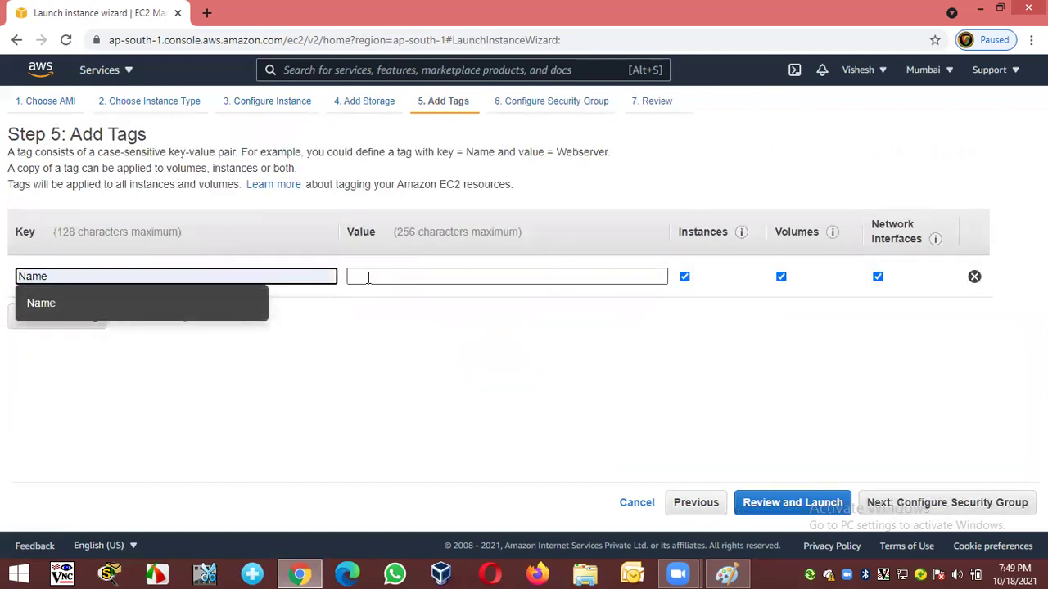
text(VPC)
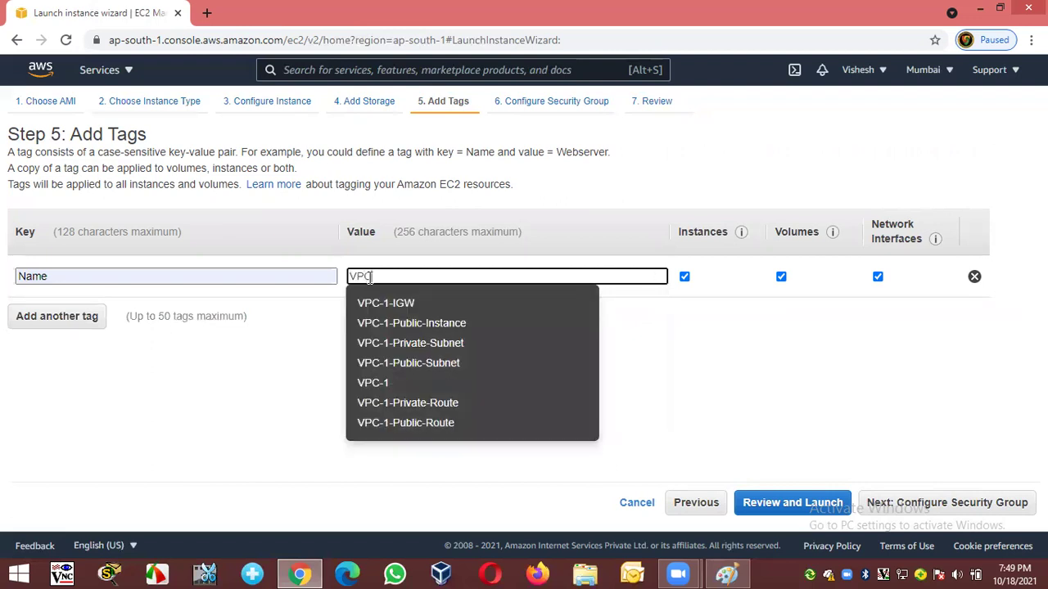
text(-1-P)
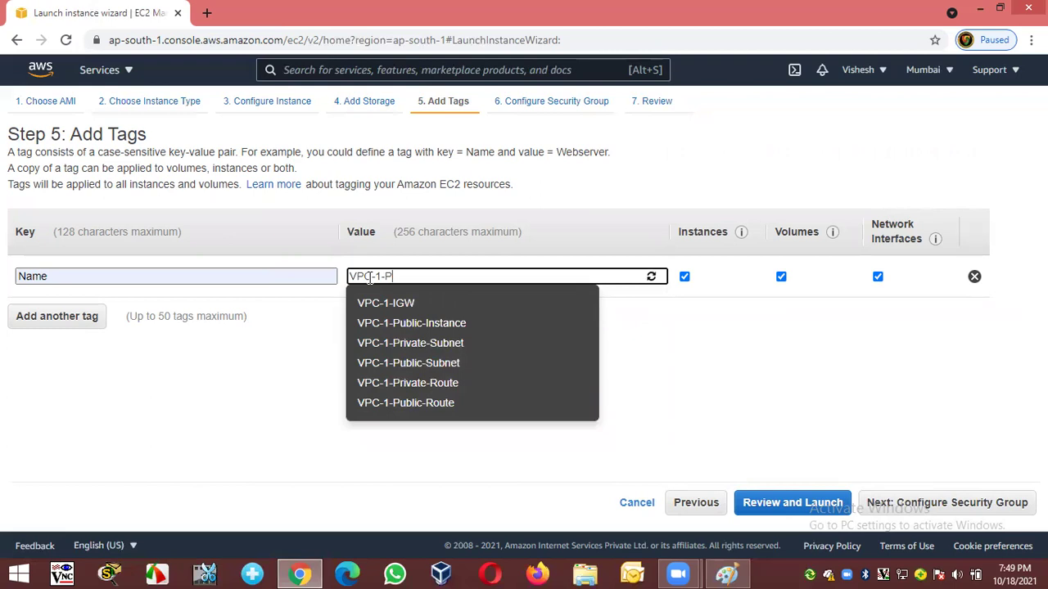
text(rivate-)
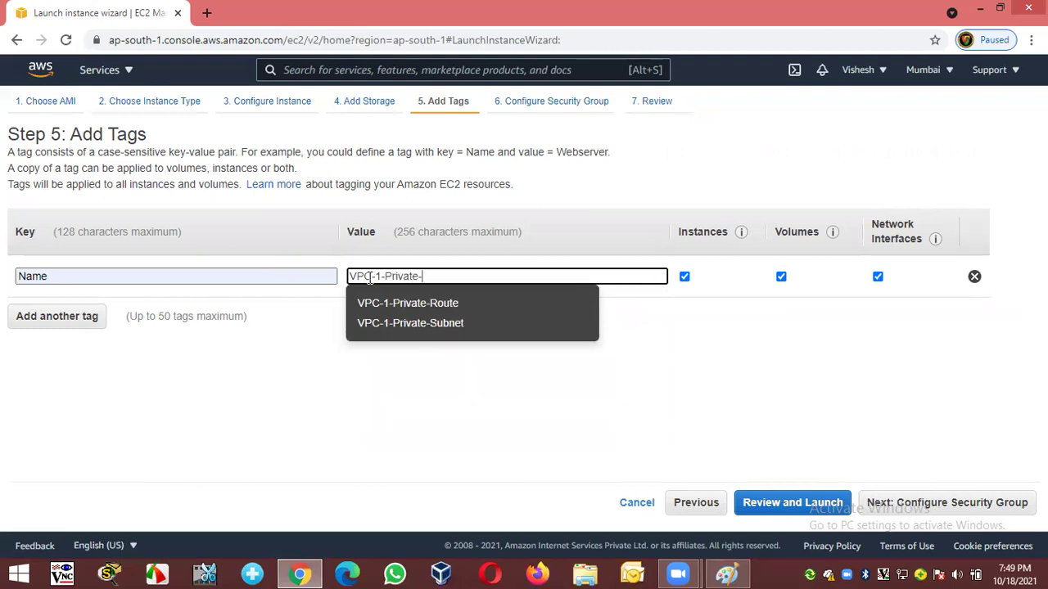
text(Instance)
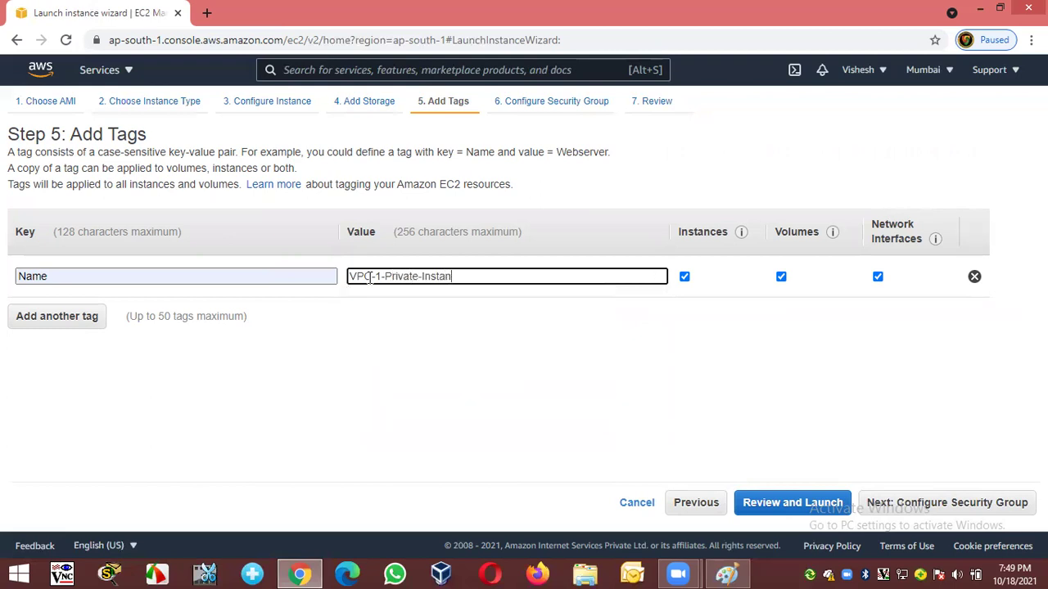
click(583, 480)
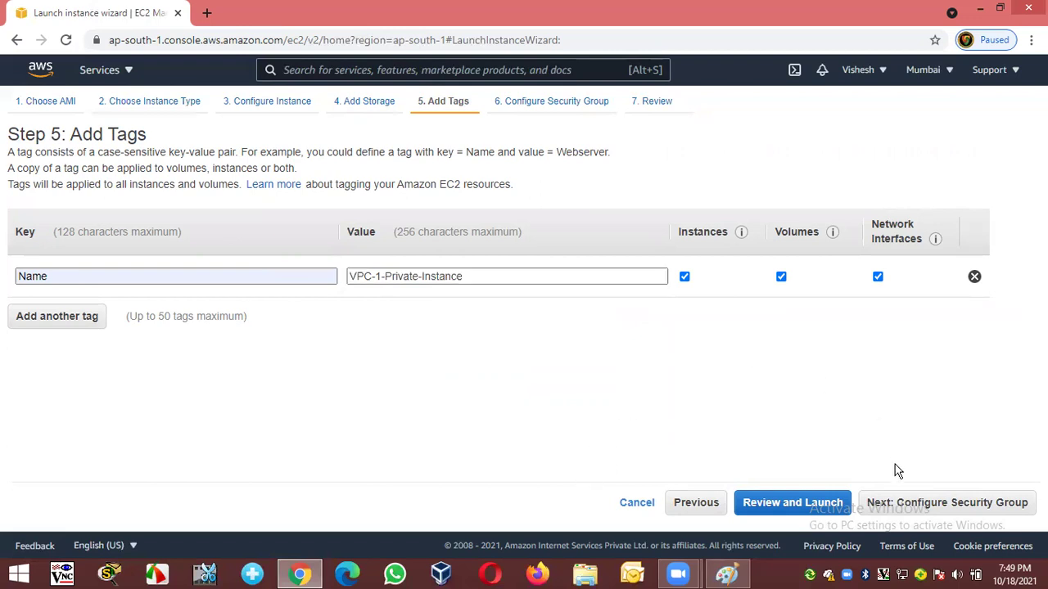
Assign the existing security group VPC-1-SG to the private instance and check its inbound rules
click(922, 503)
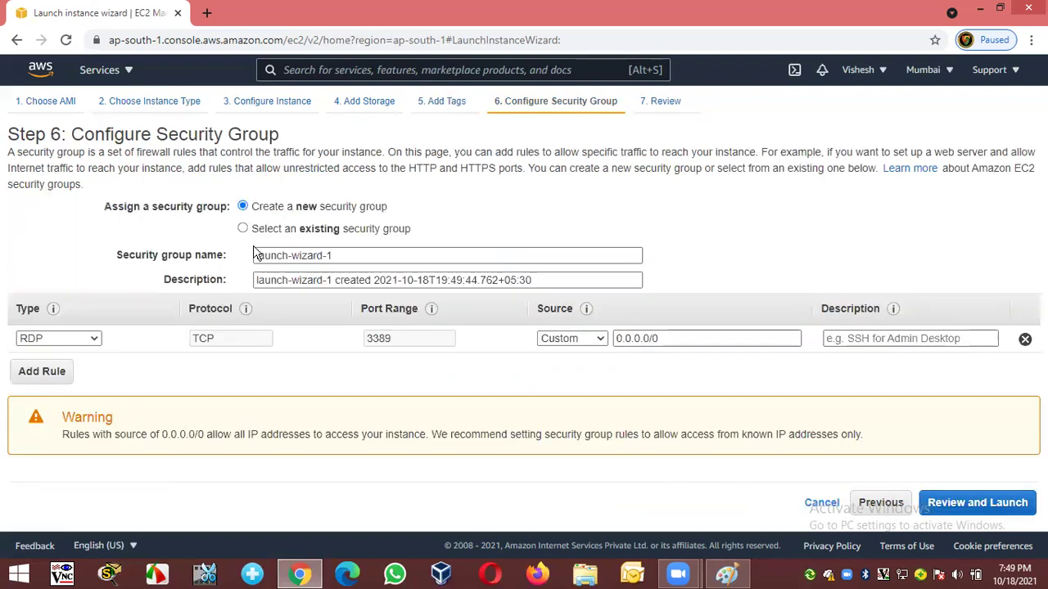
click(260, 229)
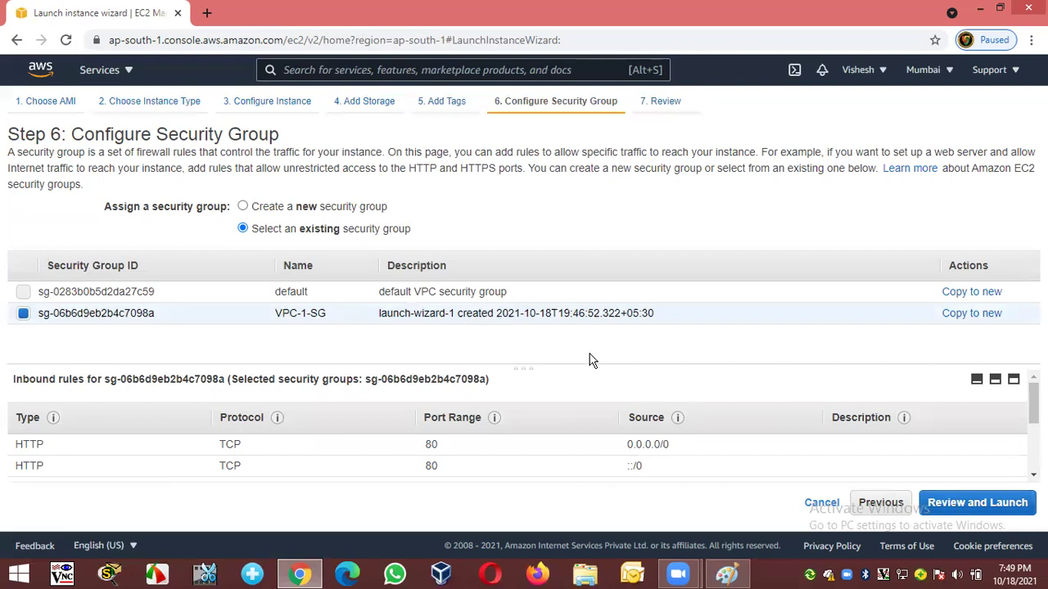
scroll(631, 421, down, 5)
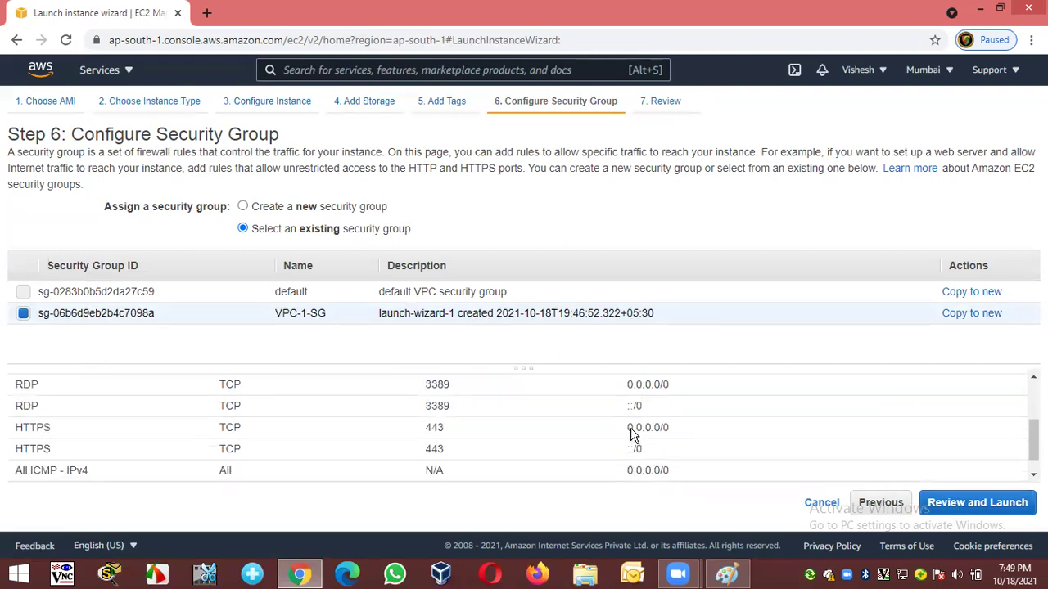
Launch the private instance with the existing VPC-1-Key key pair, acknowledging access to it, and refresh the instances list
click(949, 505)
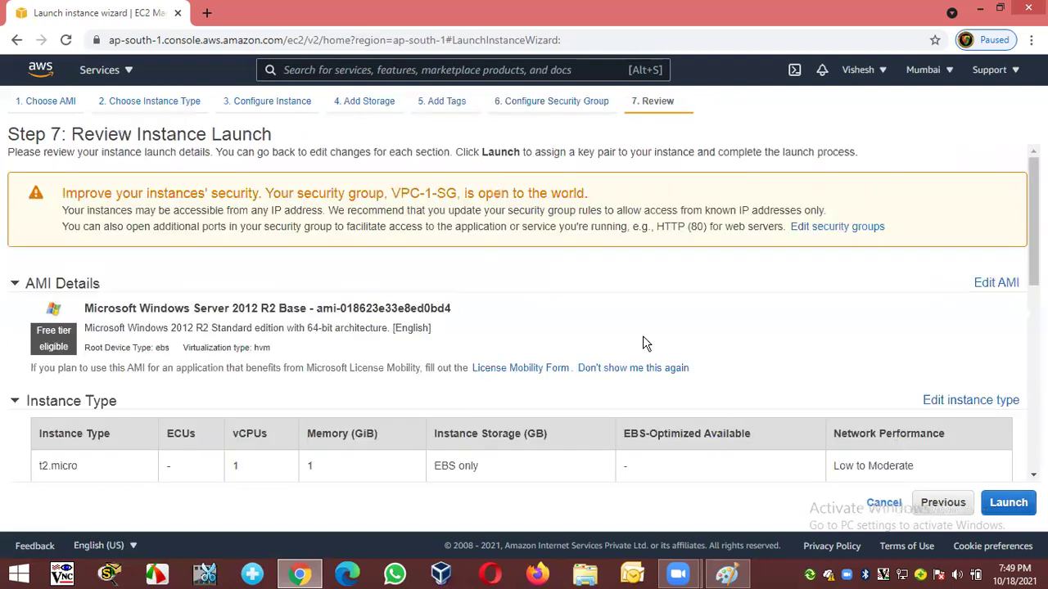
click(1000, 512)
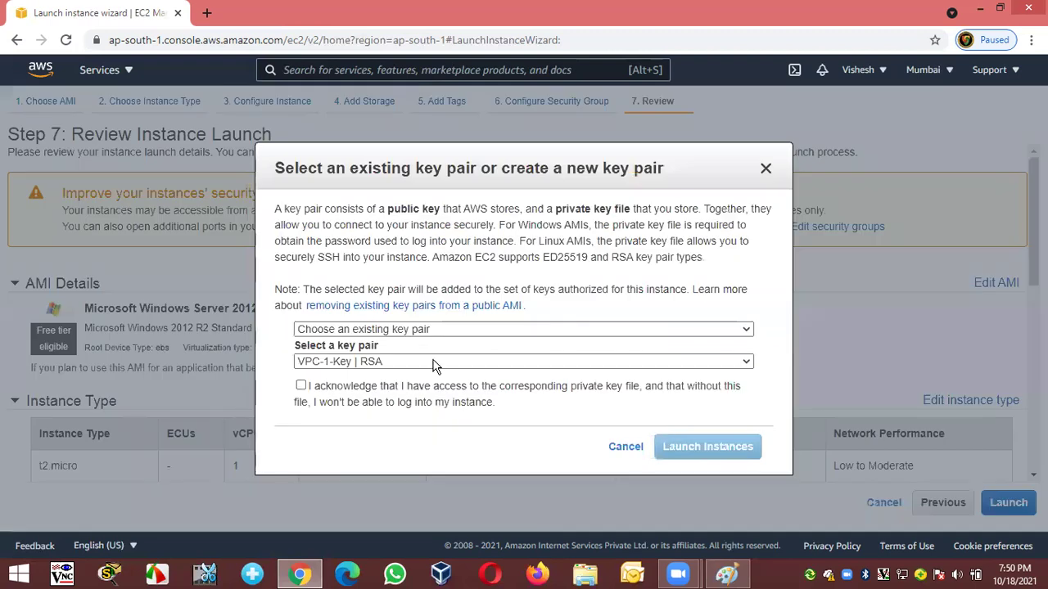
click(302, 385)
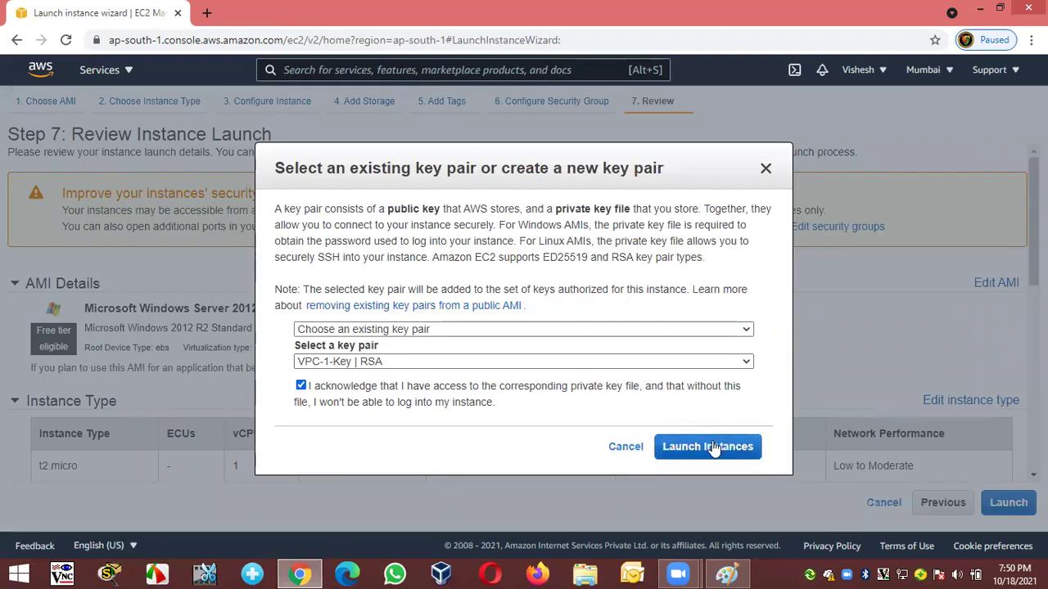
click(709, 446)
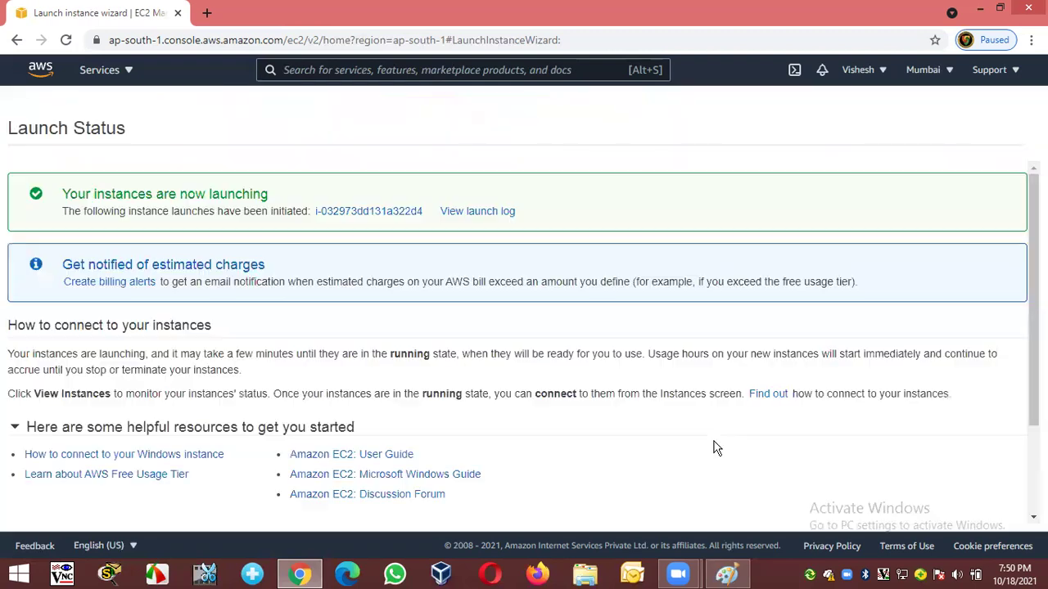
scroll(1019, 404, down, 3)
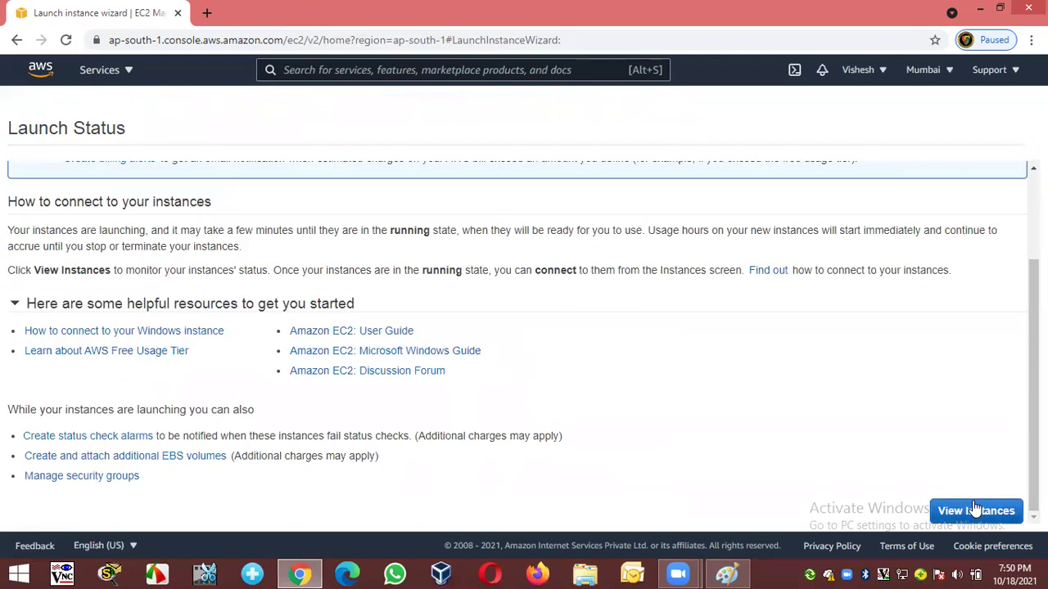
click(975, 510)
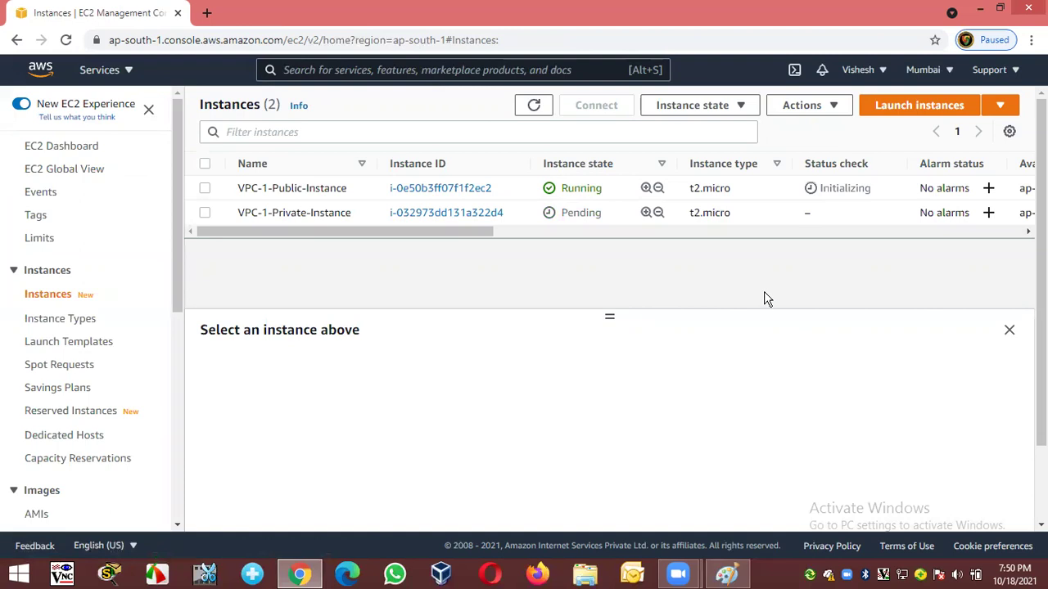
click(533, 107)
click(537, 113)
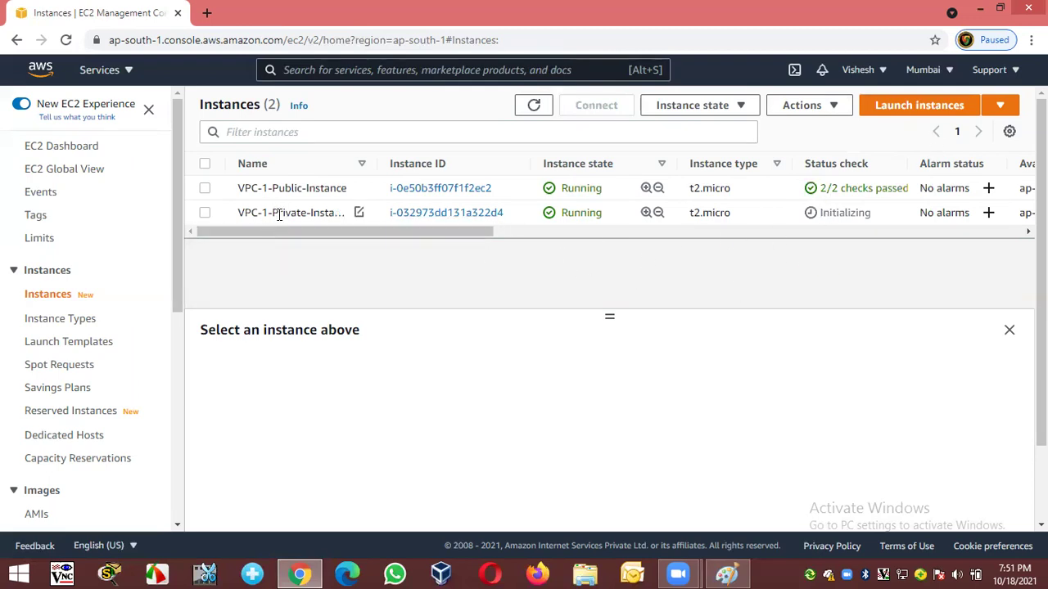
Open the RDP client connection options for VPC-1-Public-Instance and download its remote desktop file
click(204, 189)
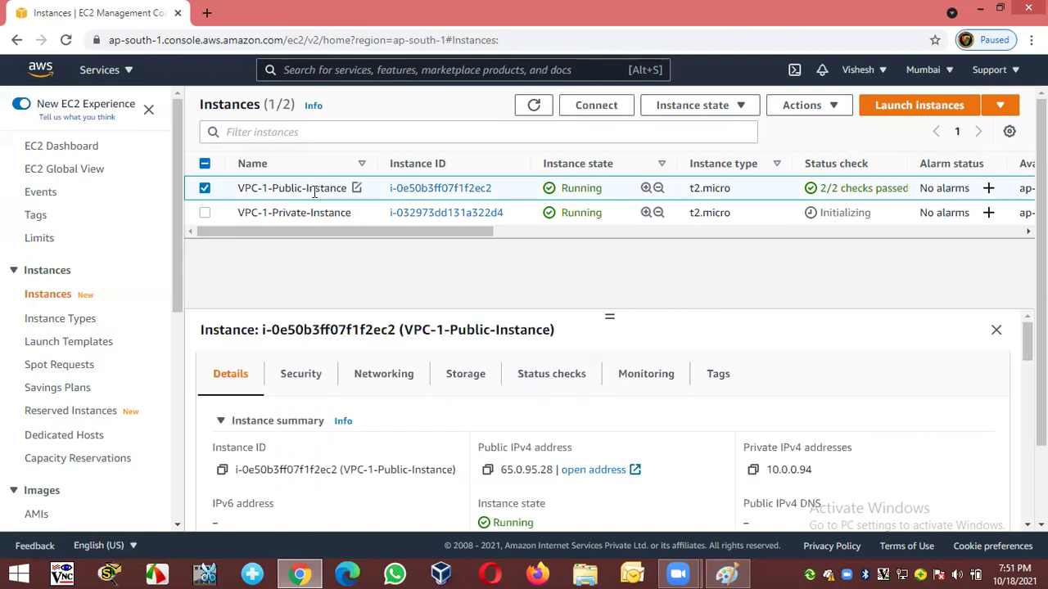
click(595, 105)
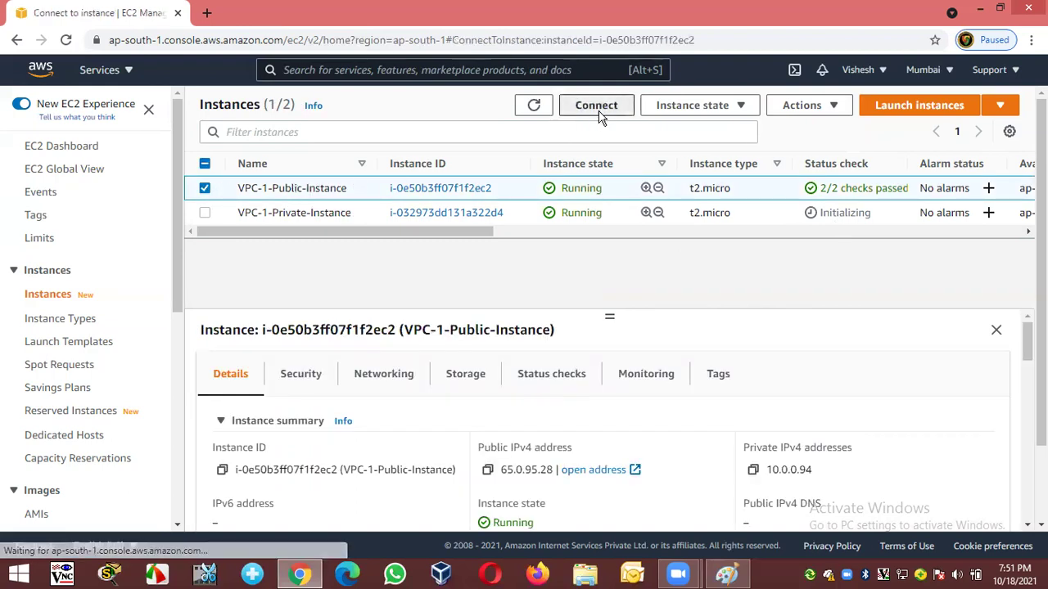
click(243, 243)
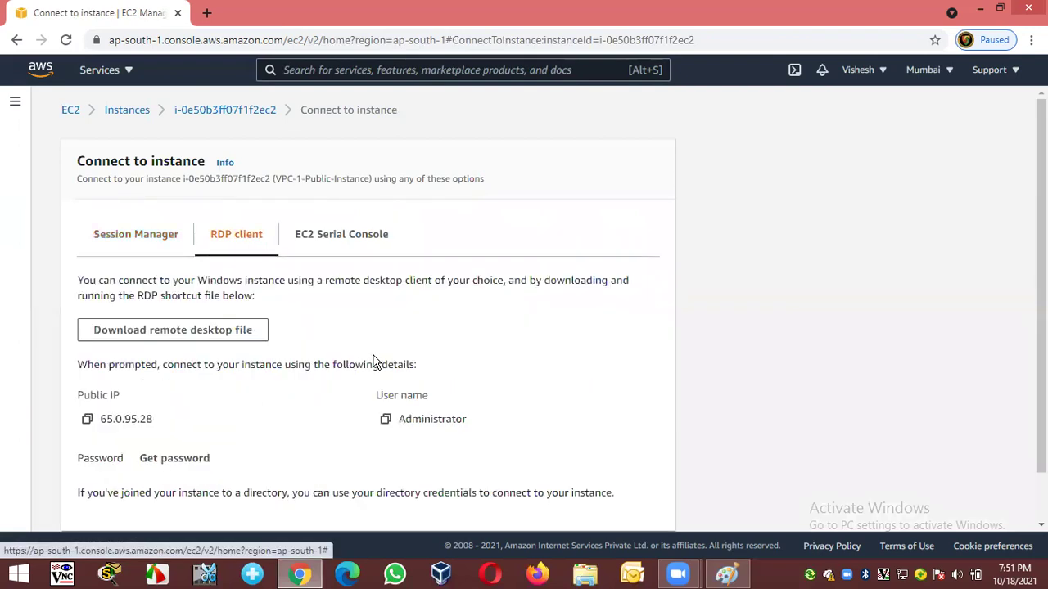
click(179, 331)
scroll(676, 322, down, 2)
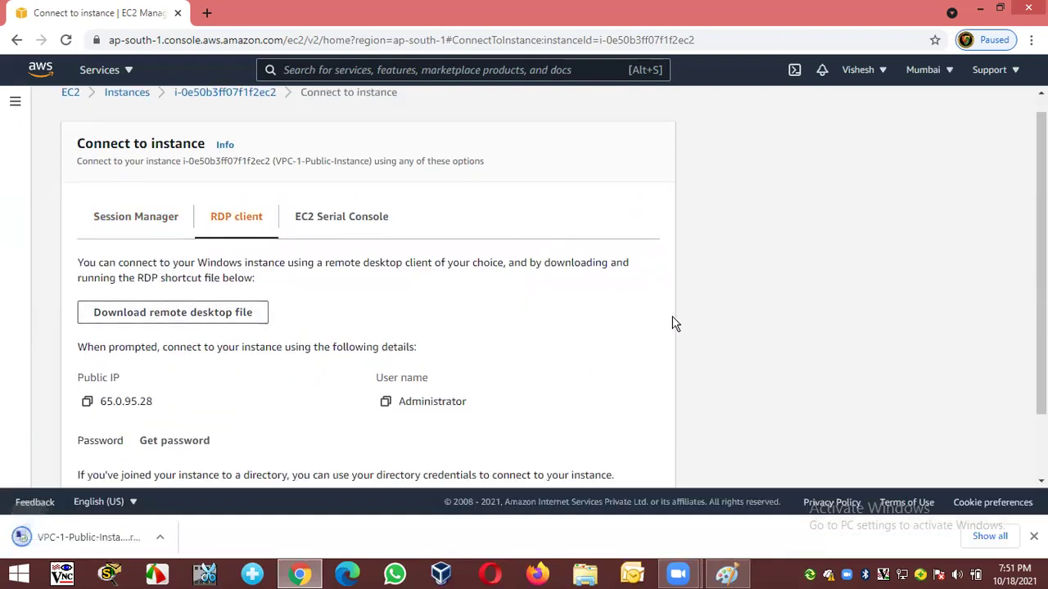
Start retrieving the public instance's Windows password and load the VPC-1-Key (1) PEM file as its key pair
click(175, 365)
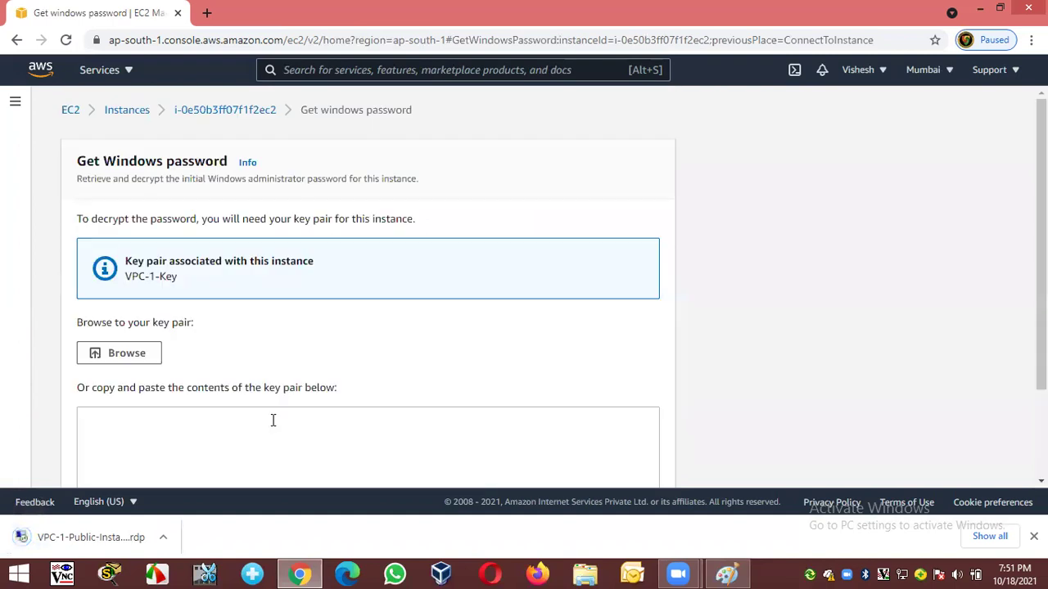
click(122, 352)
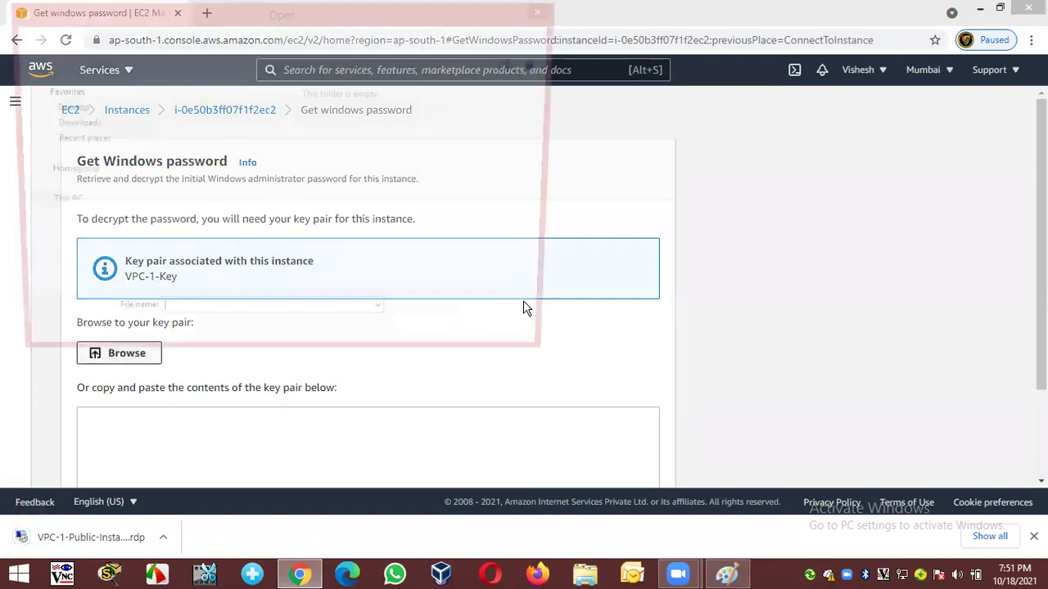
click(438, 248)
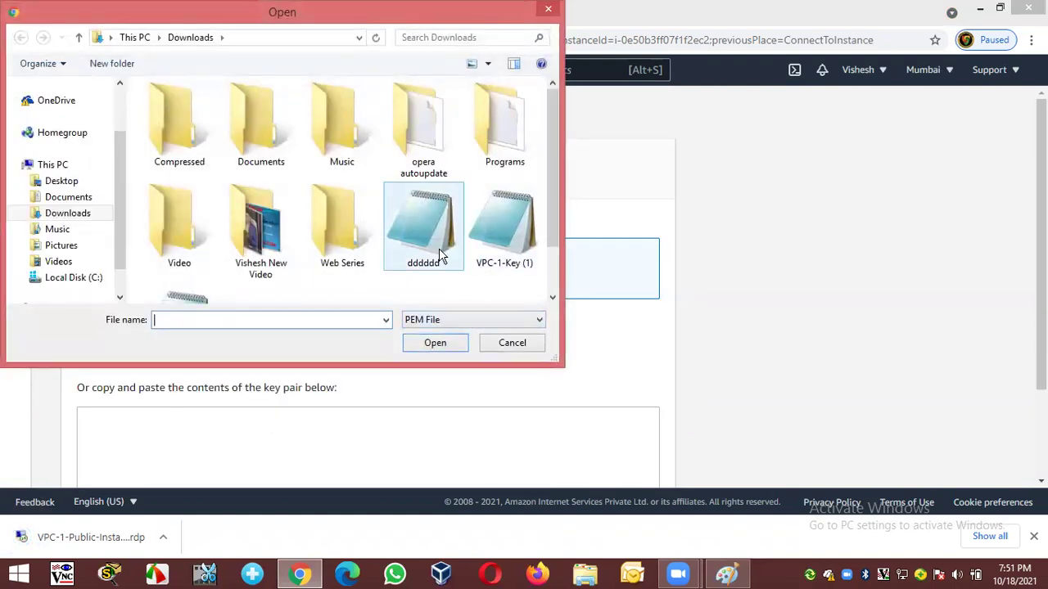
scroll(466, 293, down, 1)
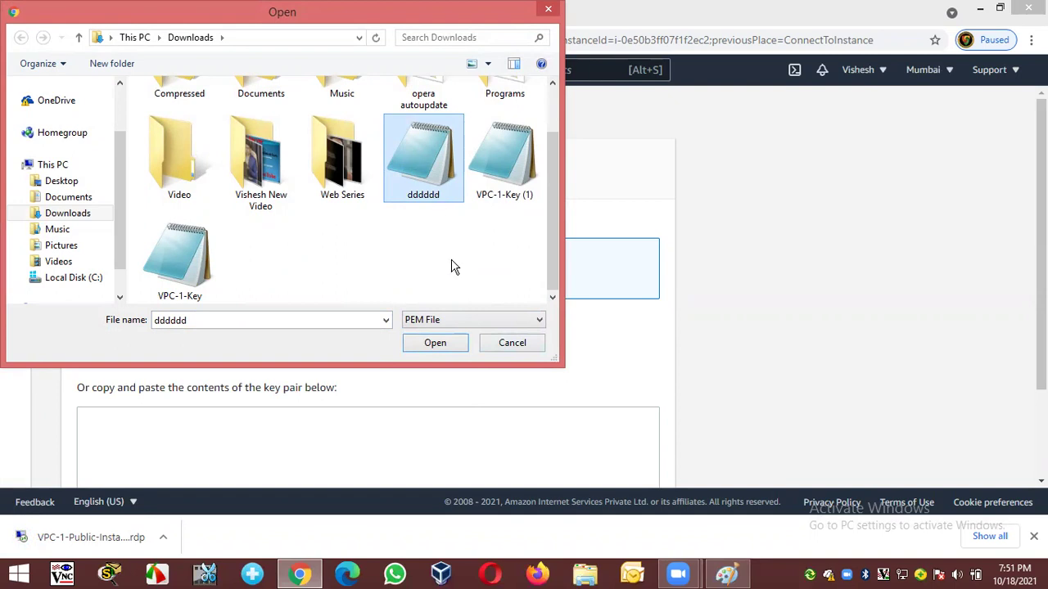
click(505, 164)
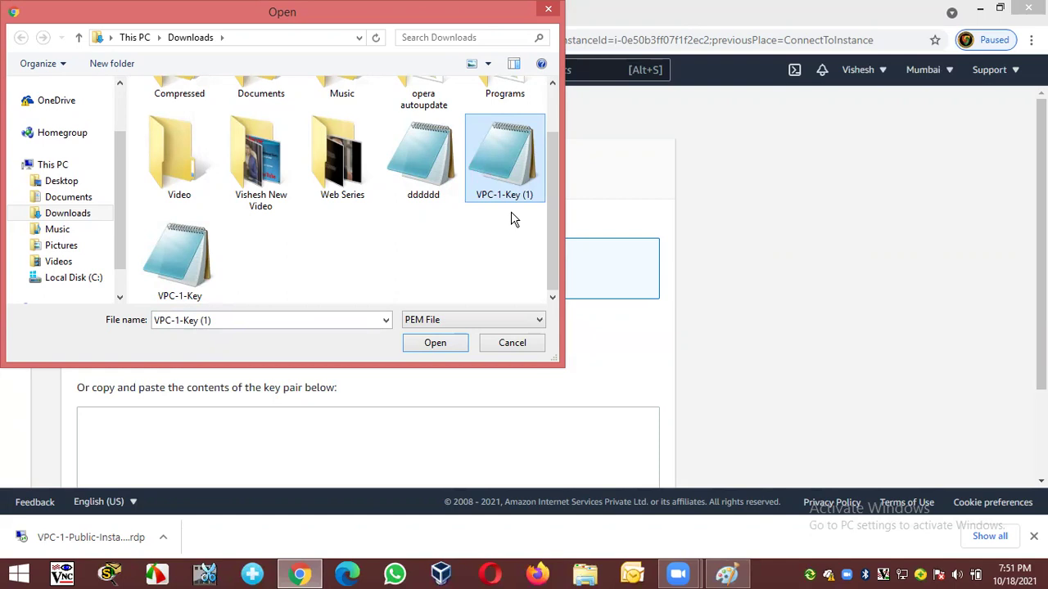
click(435, 343)
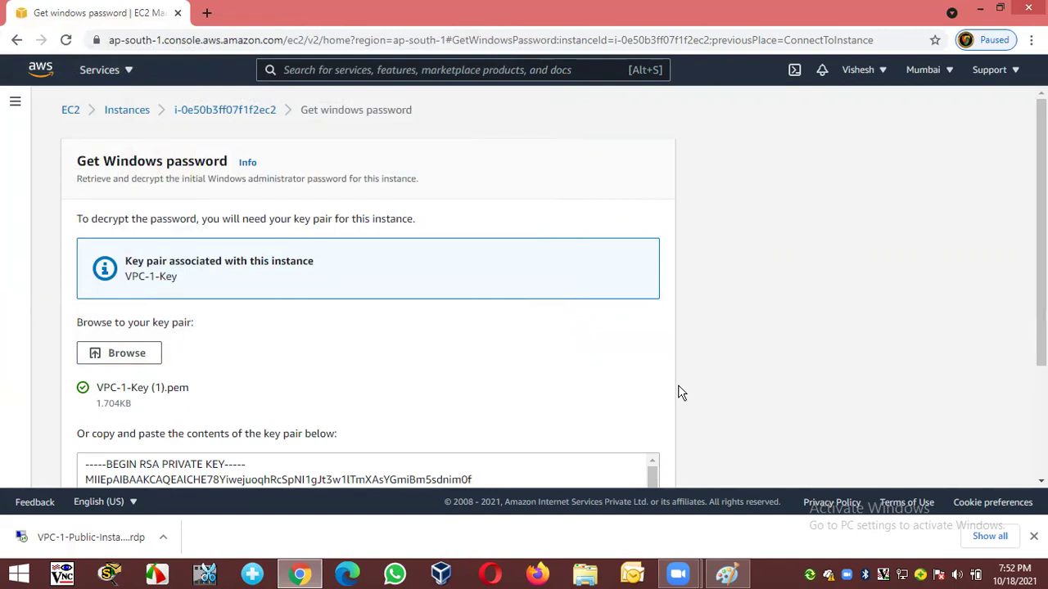
Decrypt the Windows administrator password and copy it
scroll(763, 367, down, 2)
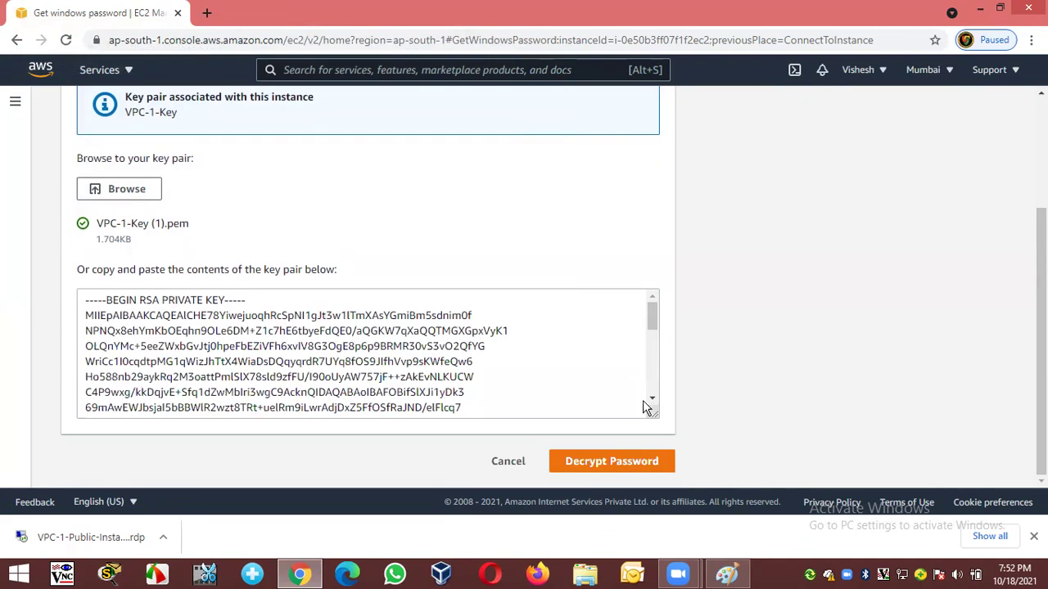
click(592, 471)
scroll(543, 357, down, 2)
click(88, 358)
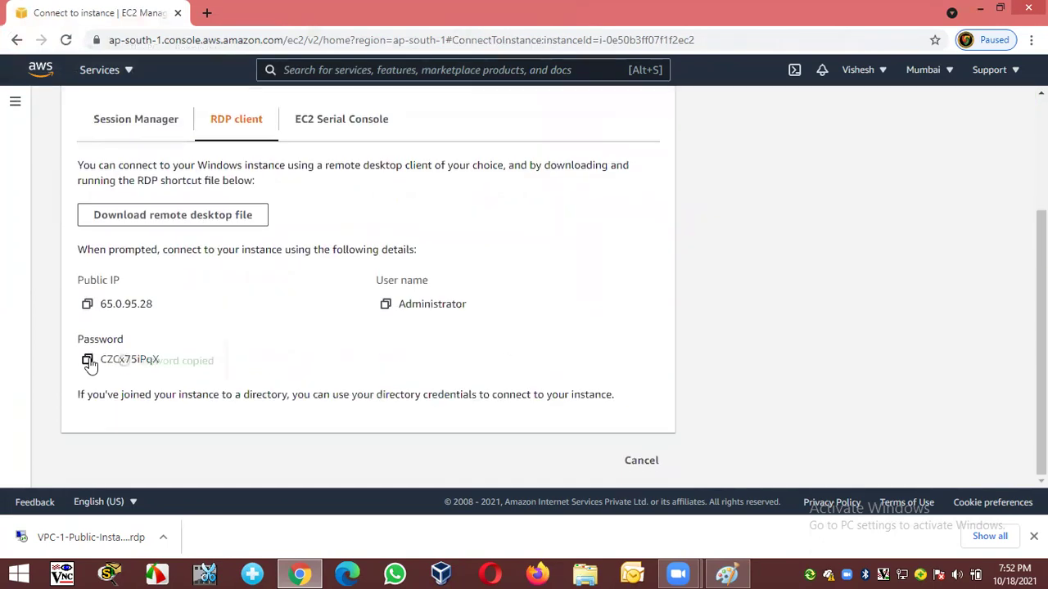
Connect to VPC-1-Public-Instance through the downloaded remote desktop file, entering the Administrator password and accepting the untrusted certificate
click(131, 542)
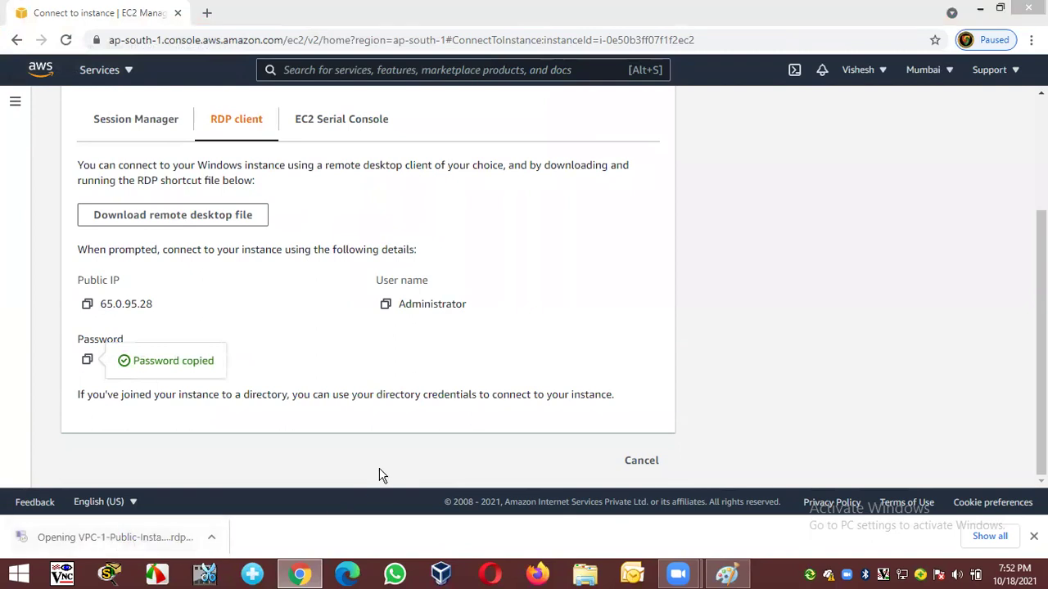
click(617, 370)
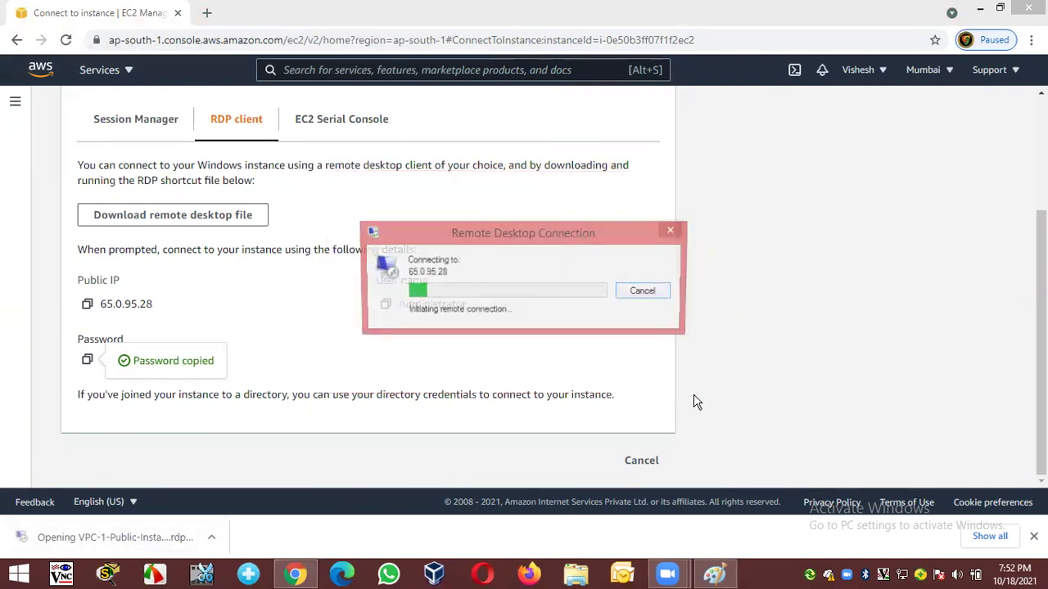
key(ctrl+v)
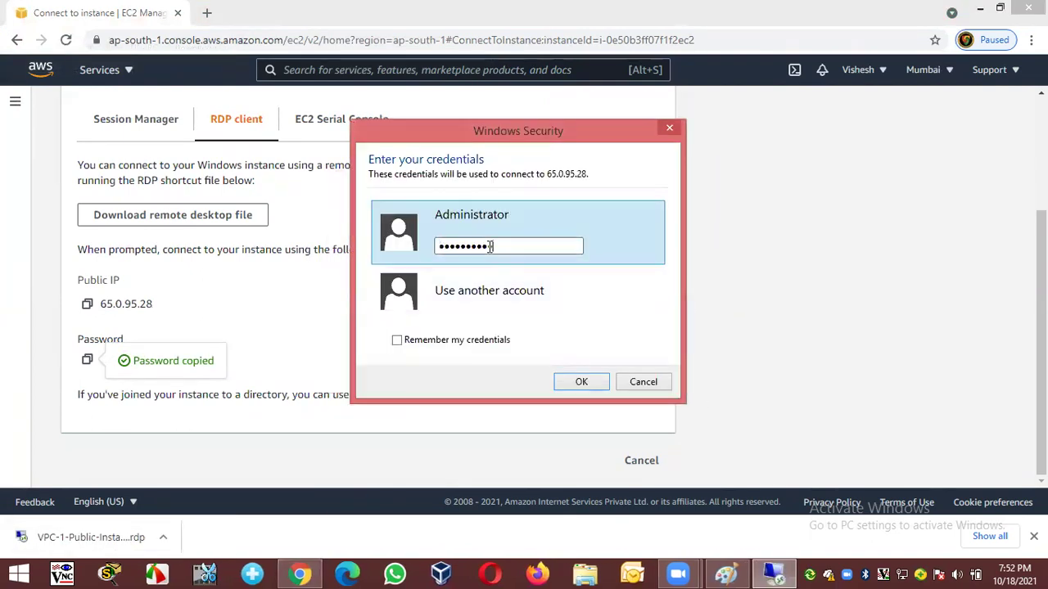
click(571, 387)
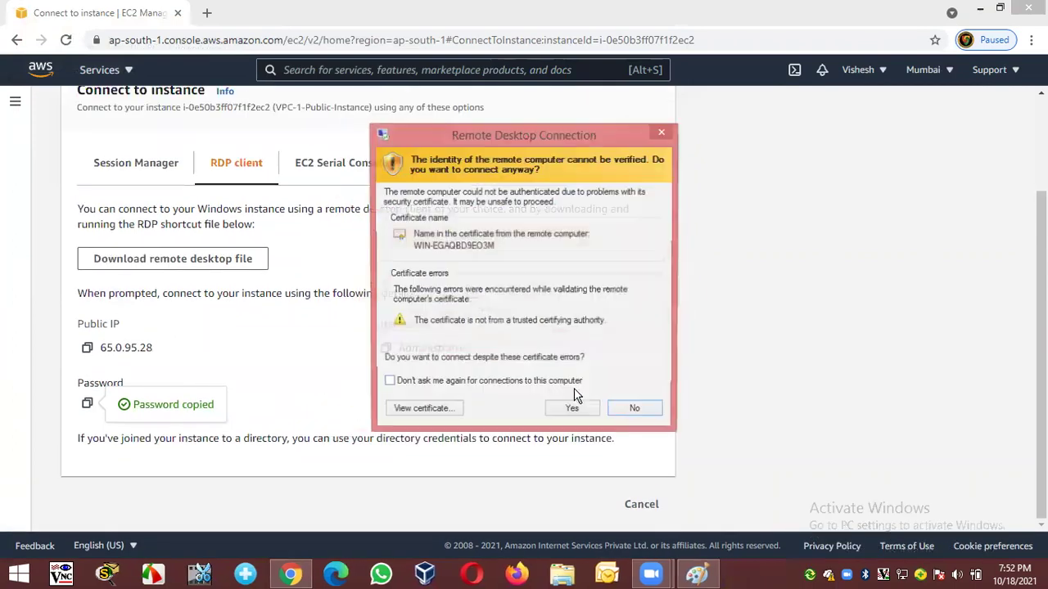
click(587, 411)
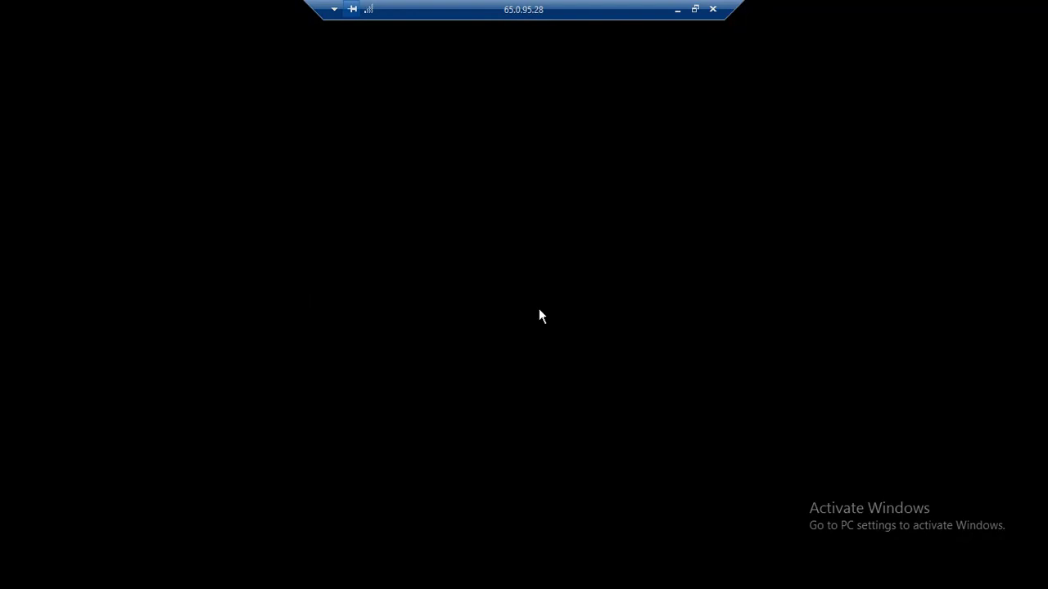
Switch back to the EC2 console in Chrome, refresh the instances list and check the status of both instances
key(ctrl+alt+Break)
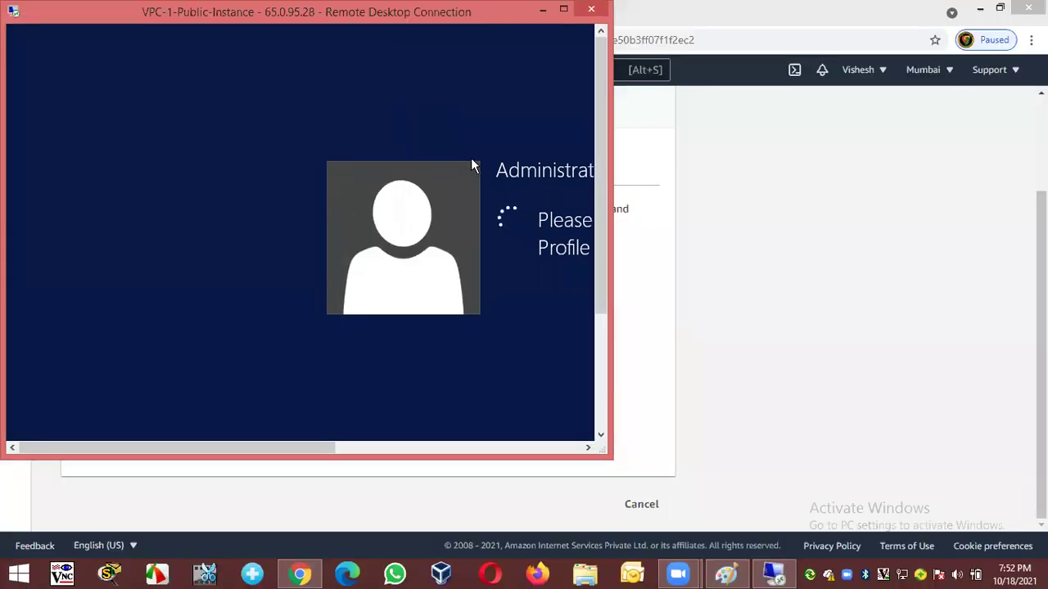
click(804, 251)
scroll(673, 243, up, 3)
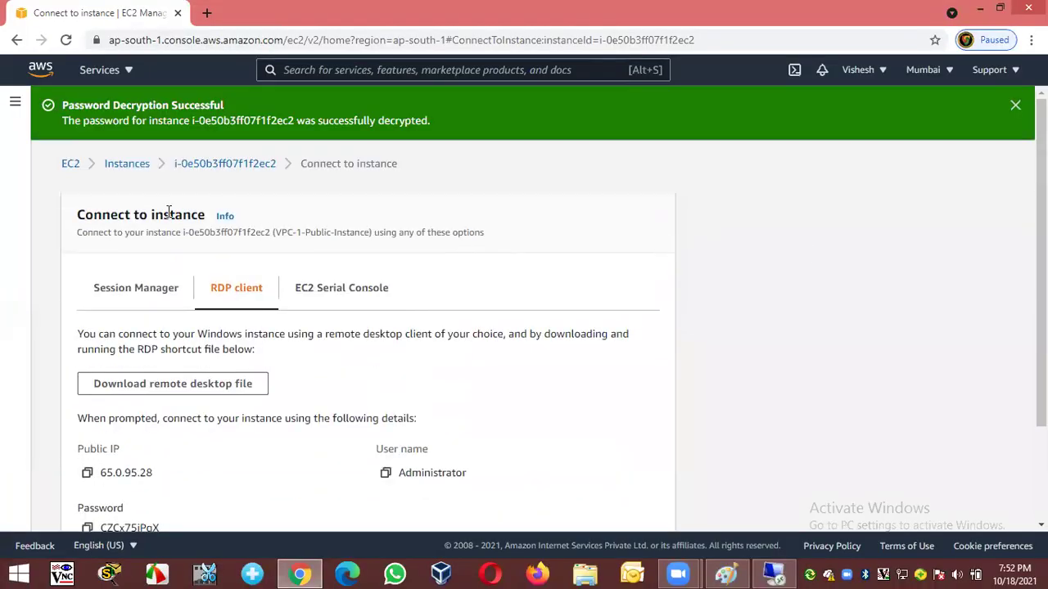
click(125, 164)
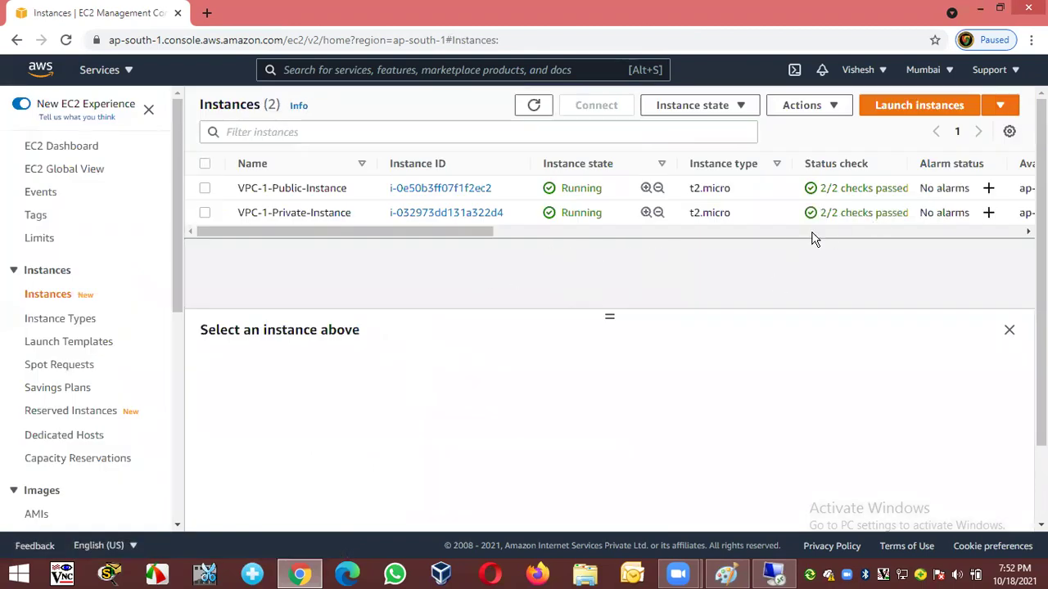
click(531, 109)
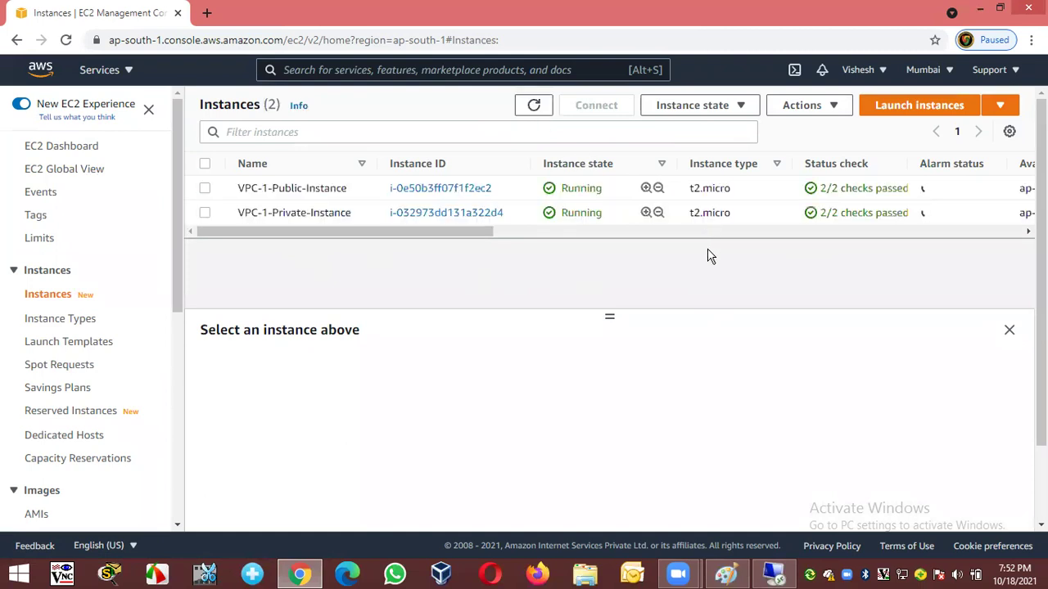
click(979, 15)
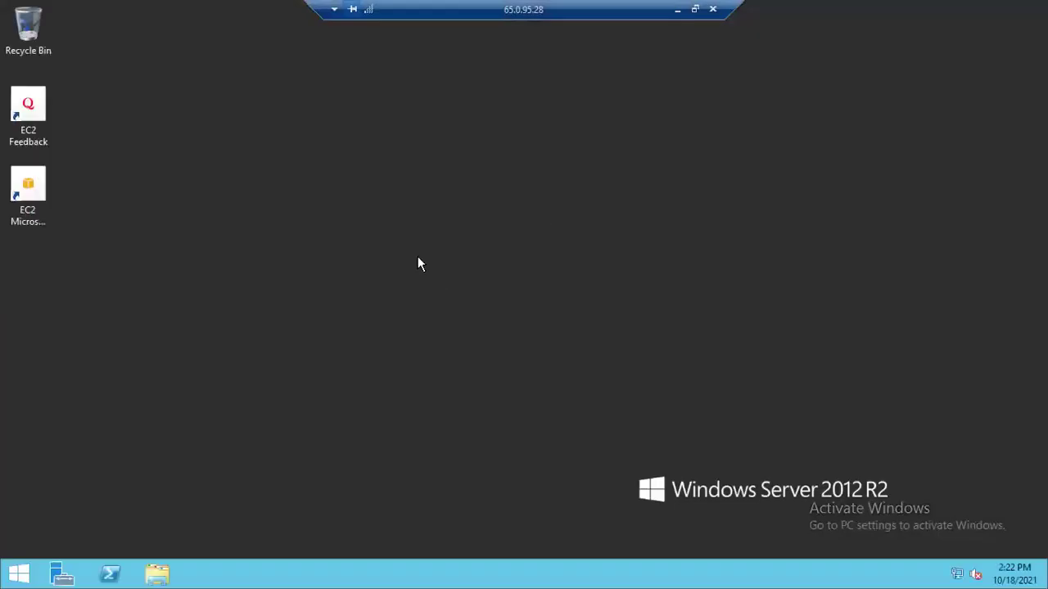
Refresh the public instance's remote desktop and examine the public IP address in its instance information
right_click(263, 115)
click(303, 159)
right_click(256, 88)
click(297, 136)
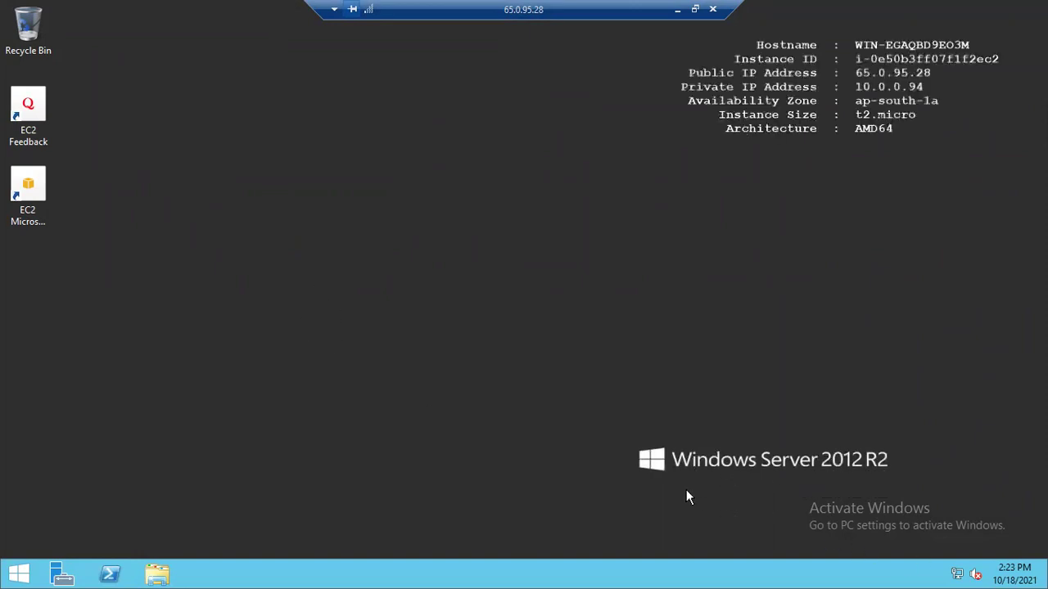
drag(690, 77, 920, 81)
Switch to the EC2 console, select VPC-1-Private-Instance and copy its private IPv4 address
key(ctrl+alt+Break)
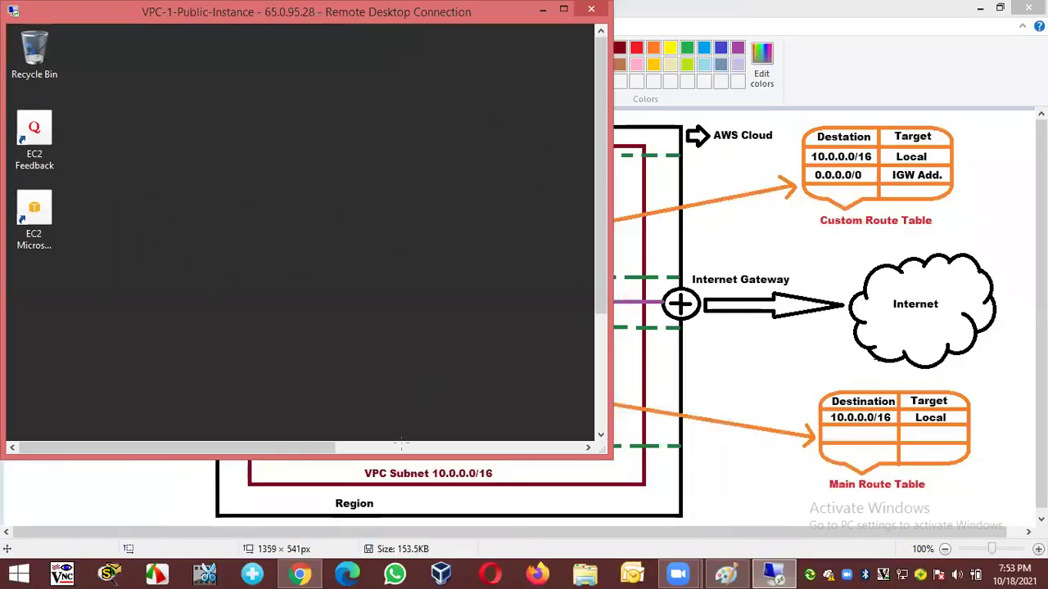
click(300, 574)
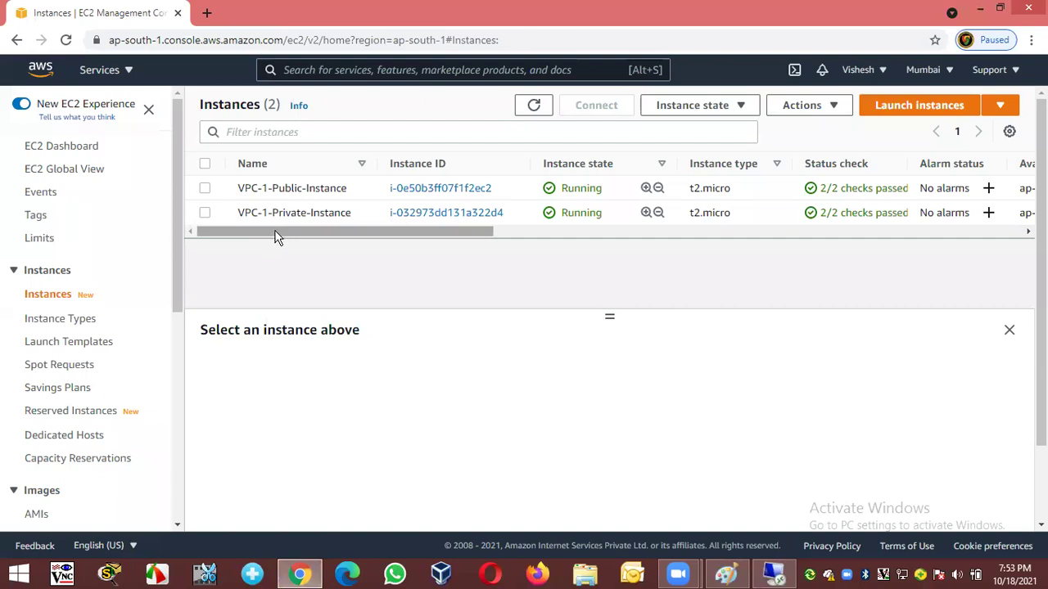
click(204, 212)
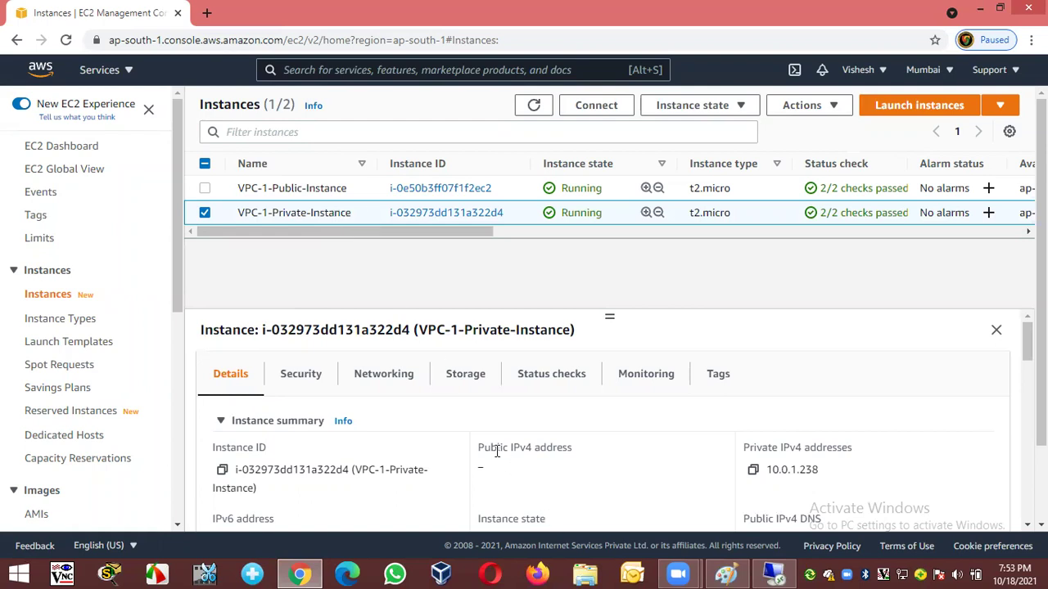
drag(480, 447, 558, 446)
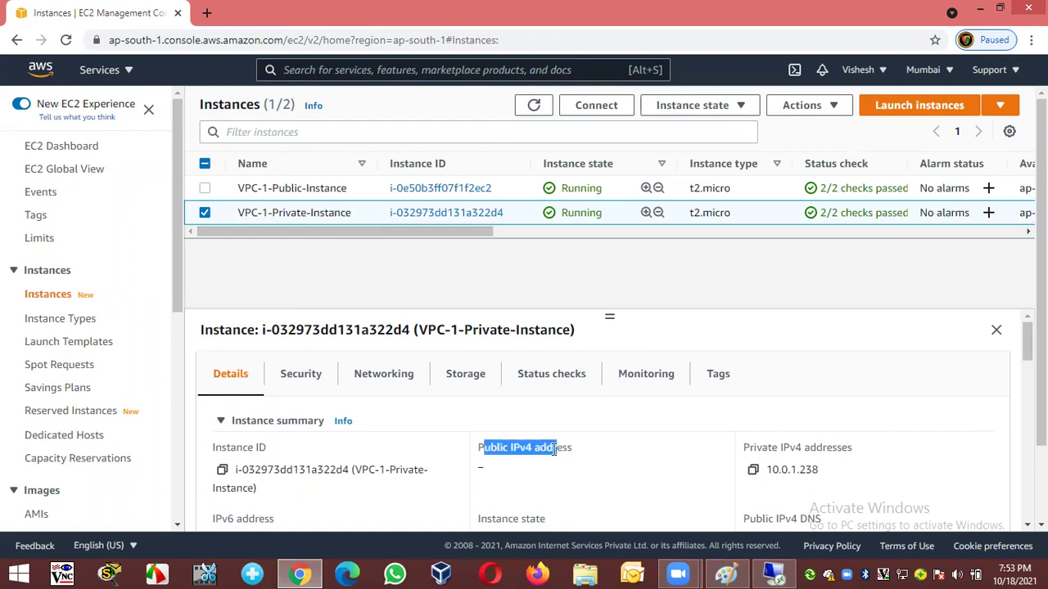
click(563, 453)
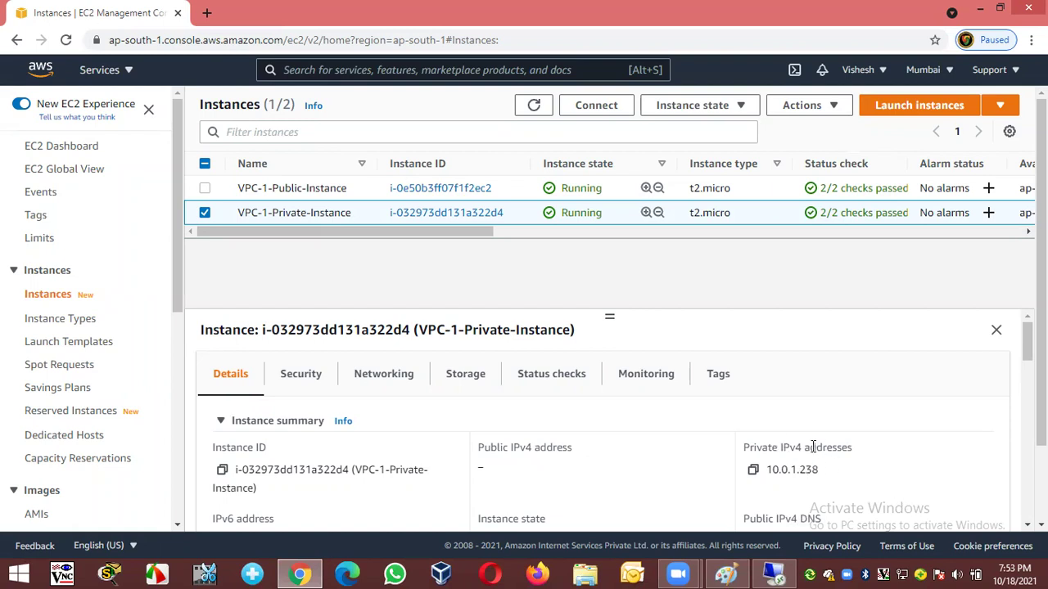
click(753, 471)
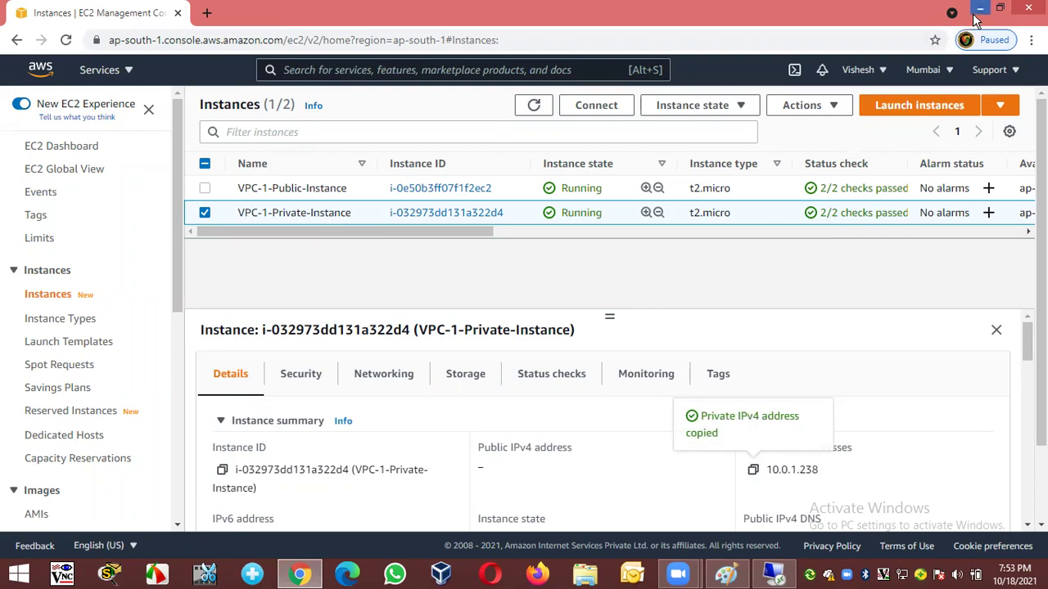
Return to the public instance's full-screen remote desktop, run ping 10.0.1.238 -t and reposition the ping window near the upper edge
click(774, 573)
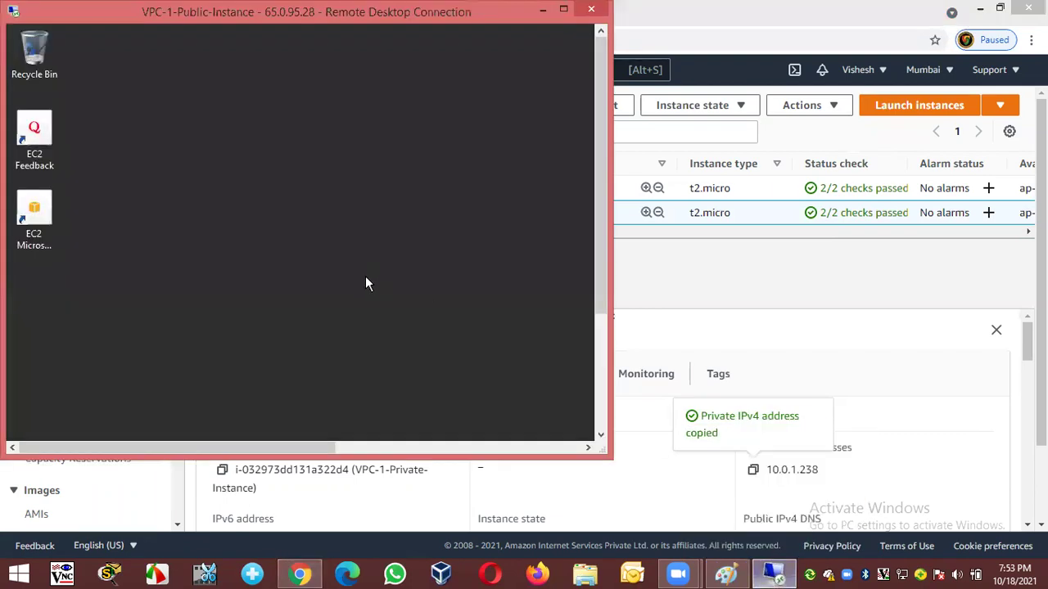
double_click(270, 28)
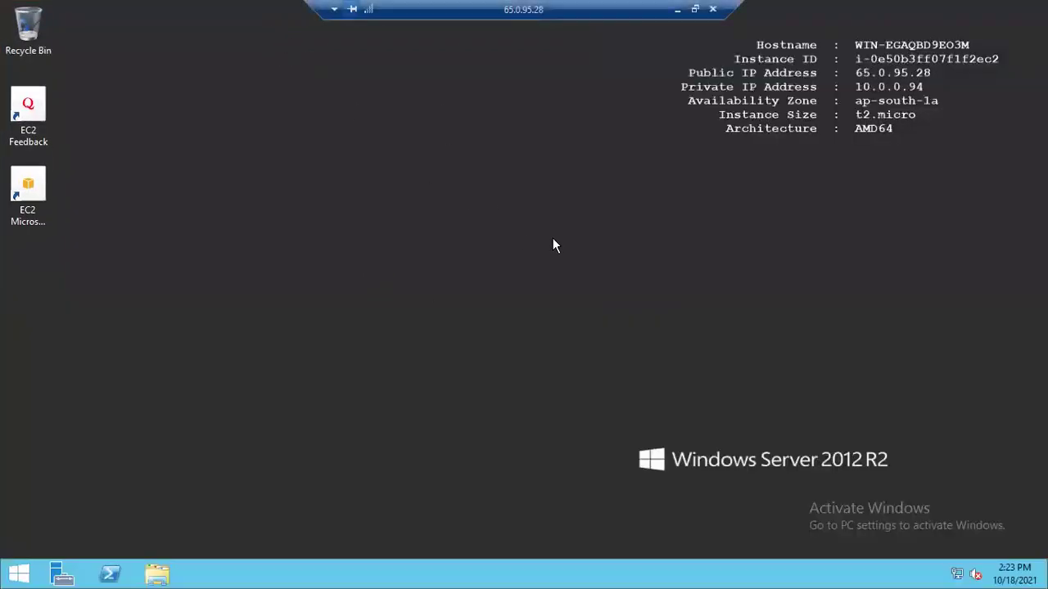
right_click(23, 575)
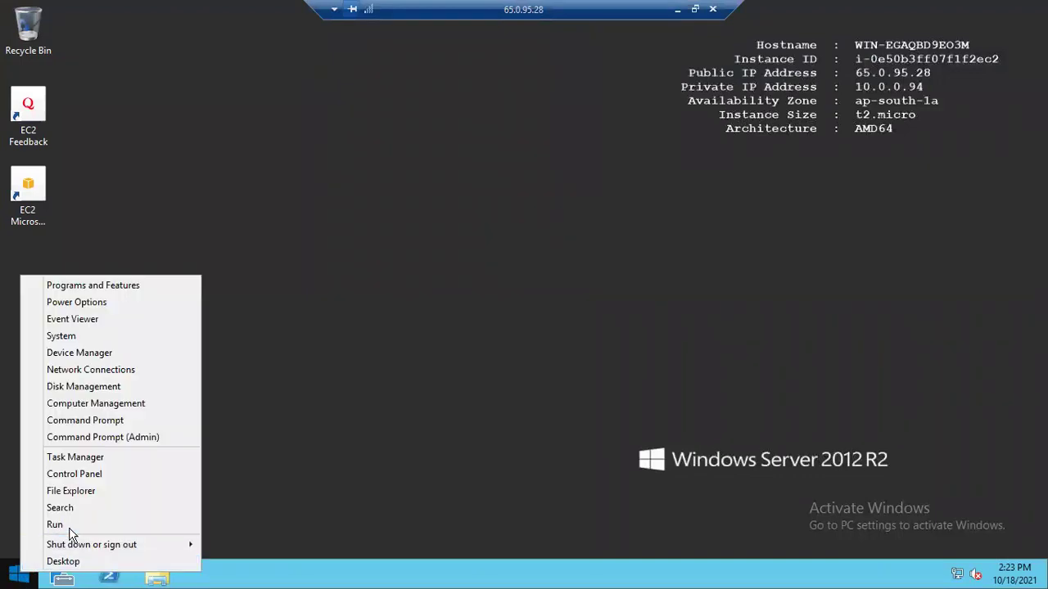
click(57, 524)
text(pi)
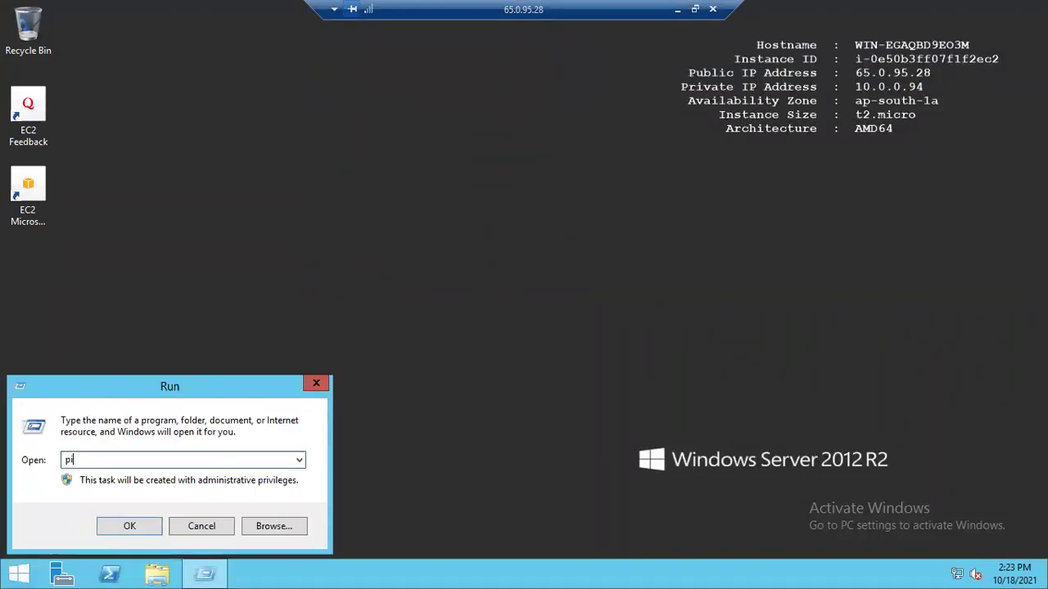
text(ng 10.0.1.238 -t)
key(Return)
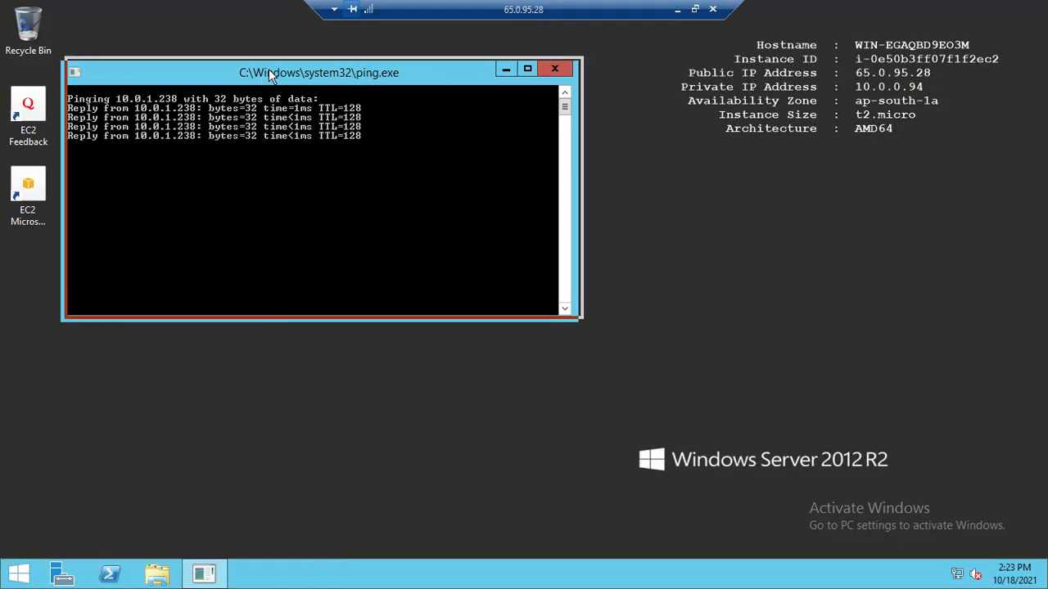
drag(269, 73, 272, 54)
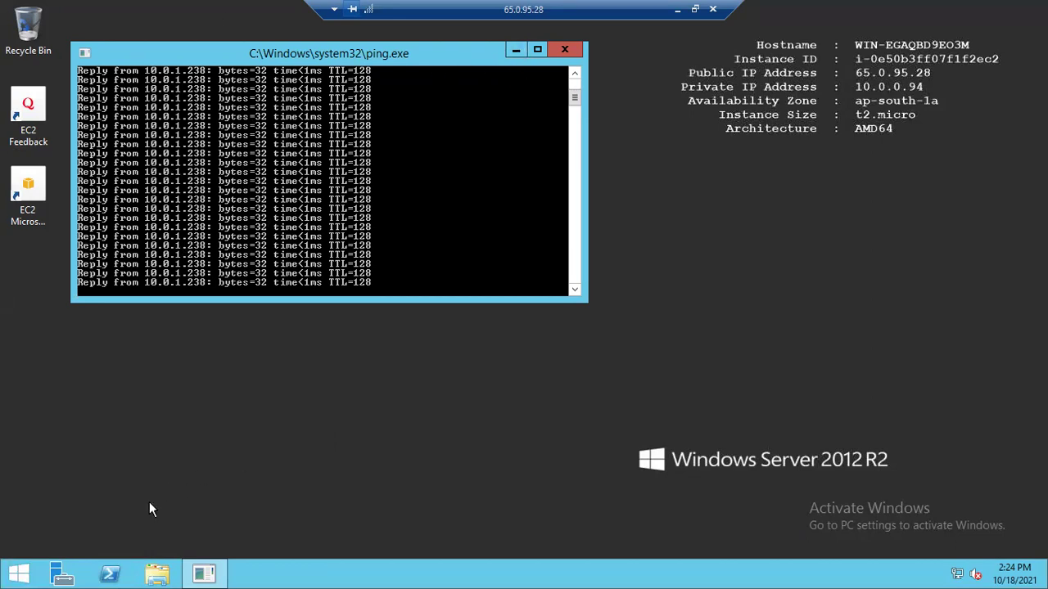
drag(346, 53, 384, 52)
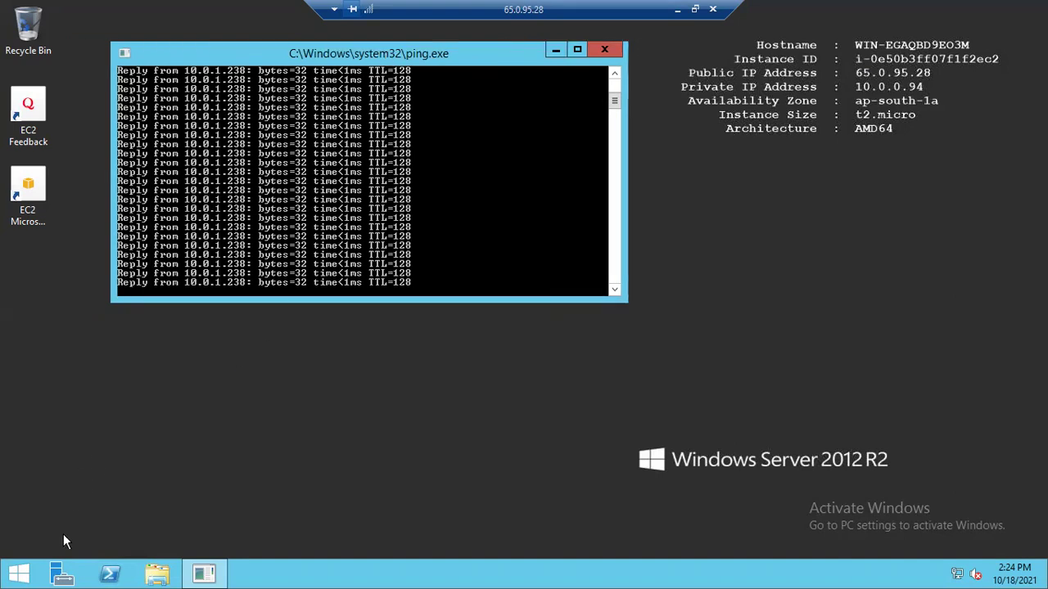
click(117, 473)
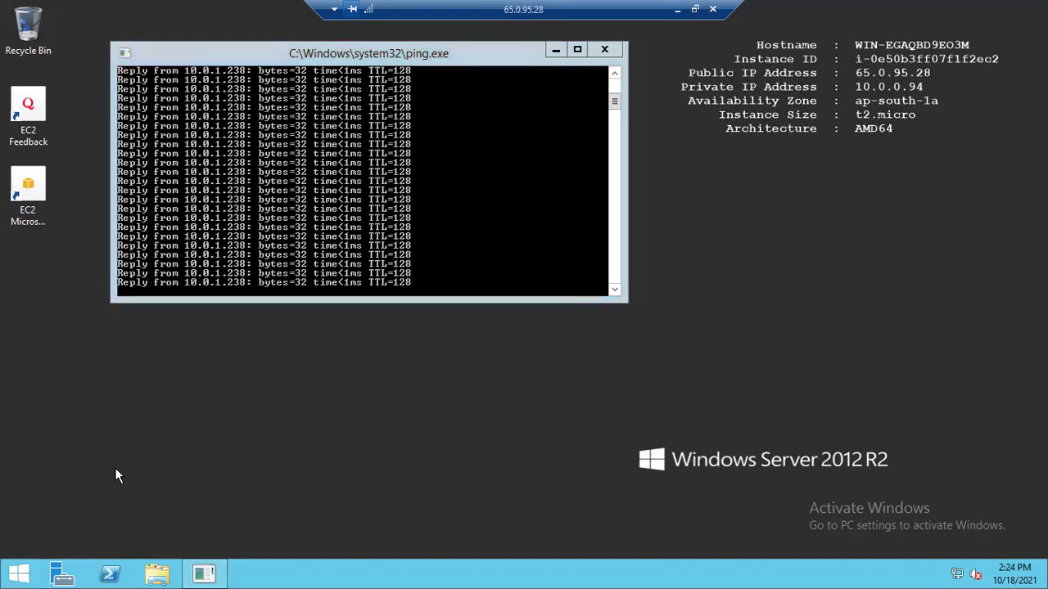
right_click(28, 571)
click(366, 407)
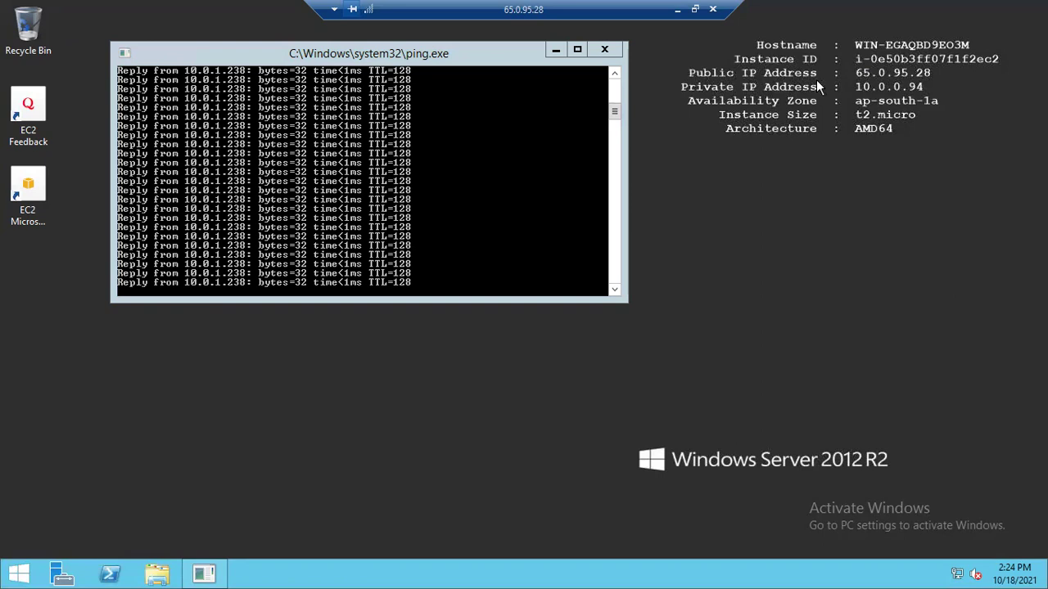
Launch Remote Desktop Connection on the public instance by running mstsc
right_click(18, 573)
click(64, 524)
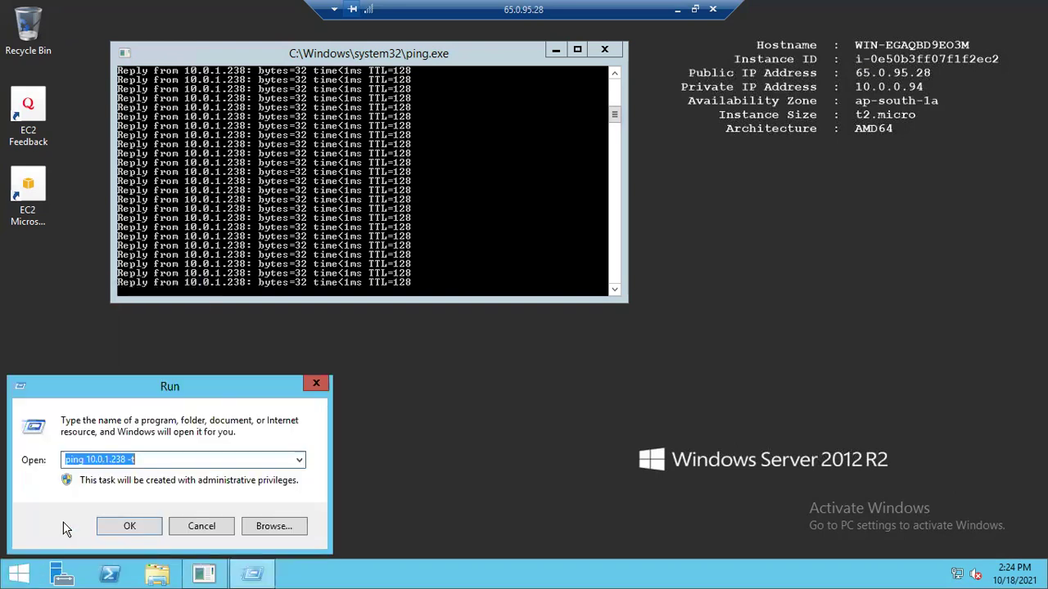
text(ms)
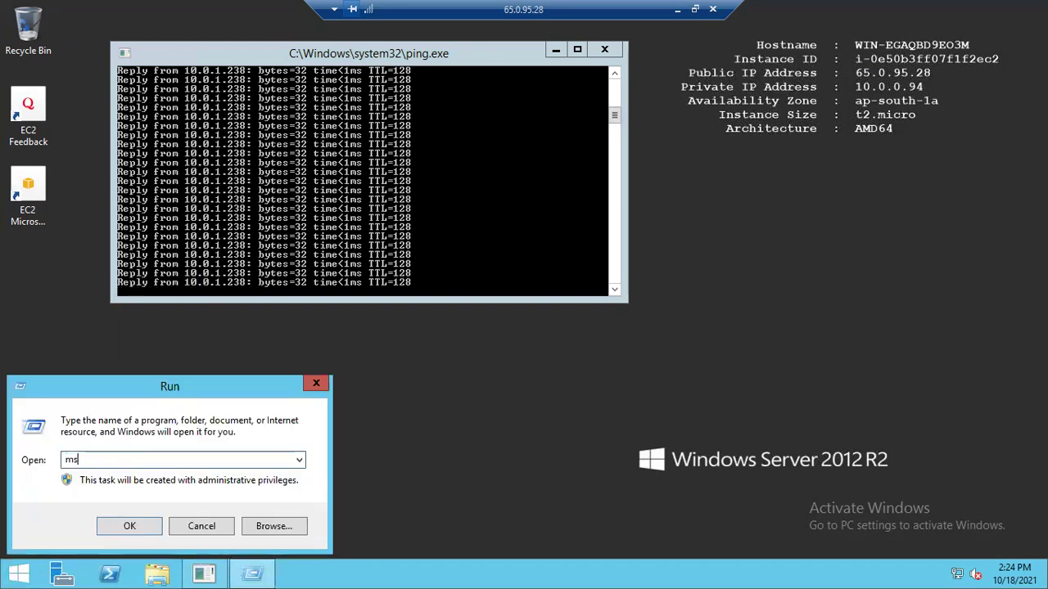
text(tsc)
key(Return)
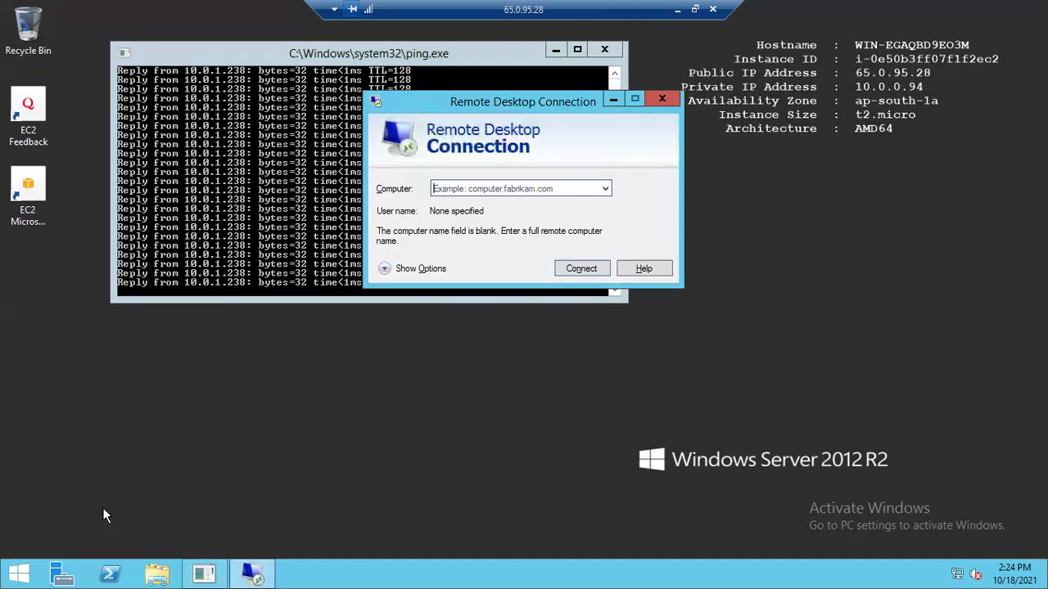
Start a remote desktop connection to 10.0.1.238 and enter administrator as the user name
right_click(530, 190)
click(566, 251)
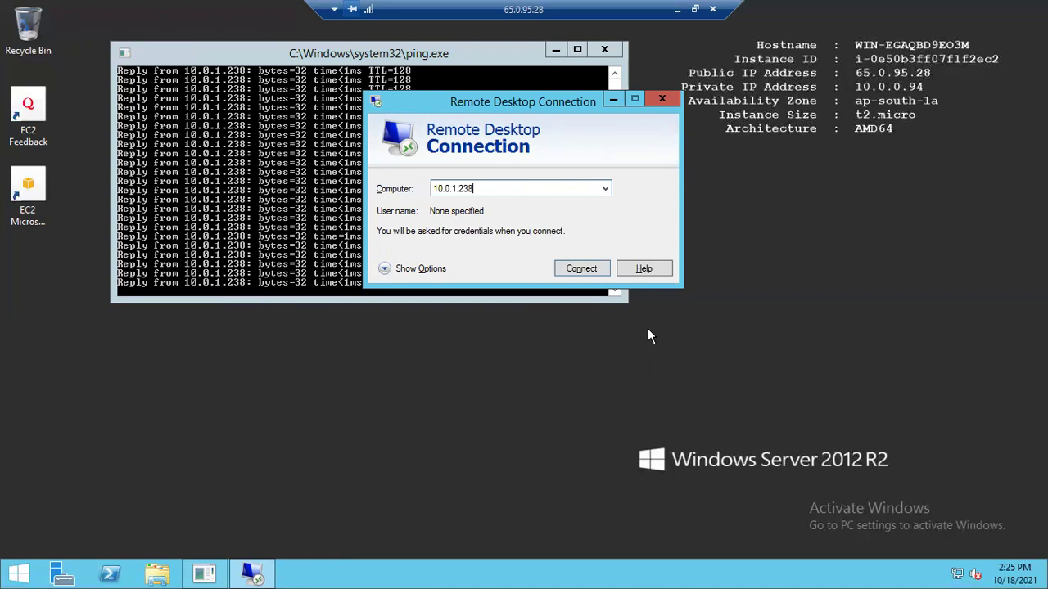
click(577, 274)
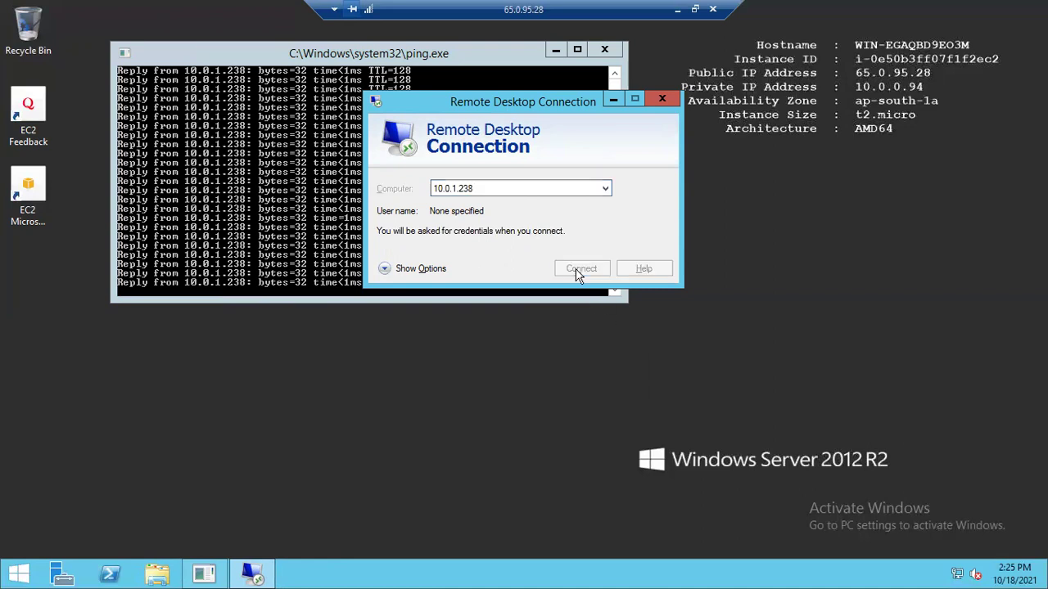
text(a)
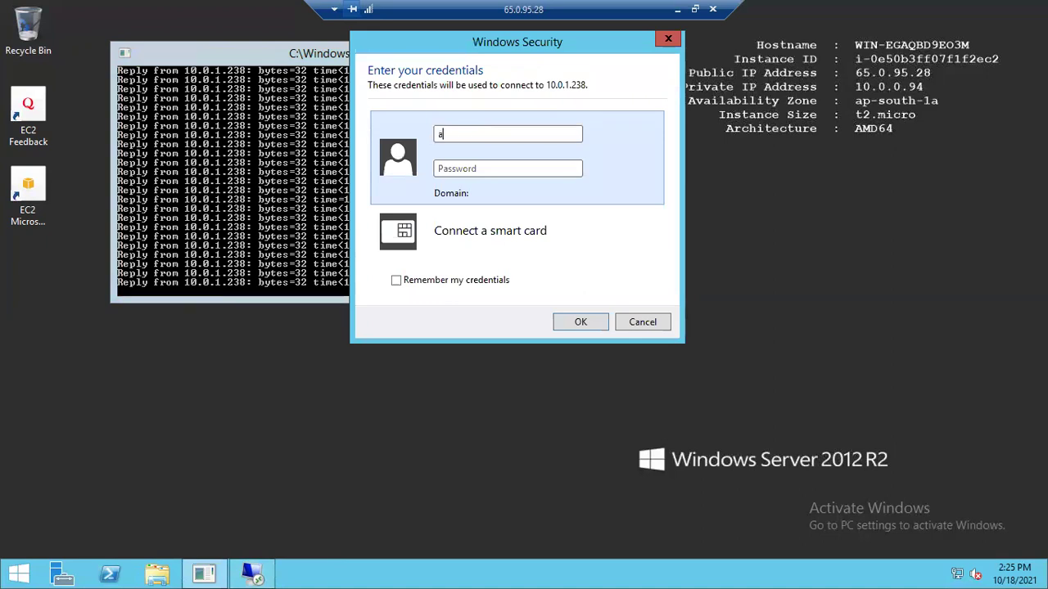
text(dministrator)
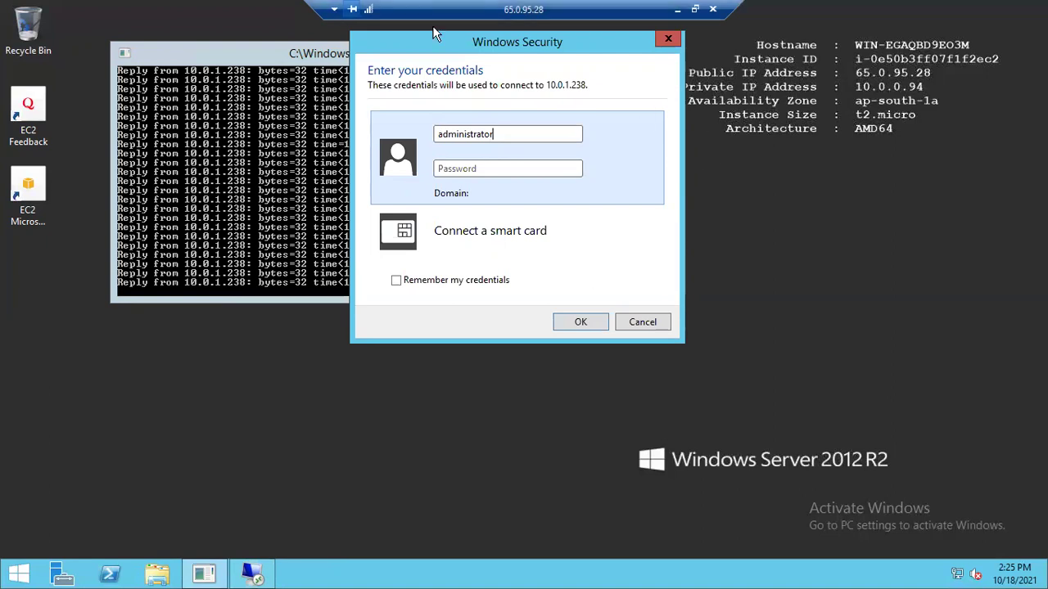
Switch to the EC2 console and open the Windows password retrieval page for VPC-1-Private-Instance through its RDP client connection options
key(ctrl+alt+Break)
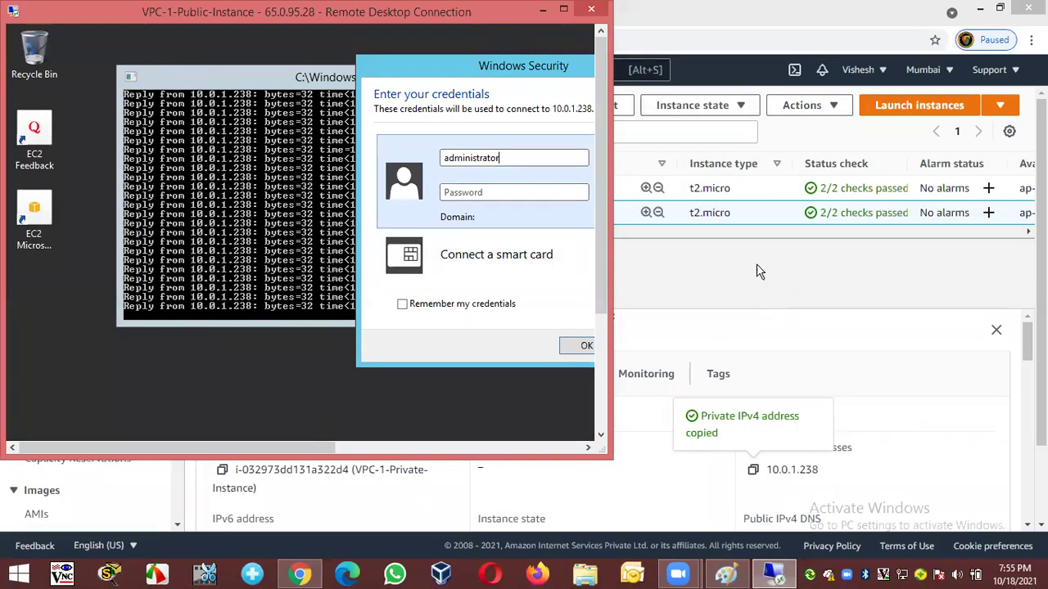
click(758, 271)
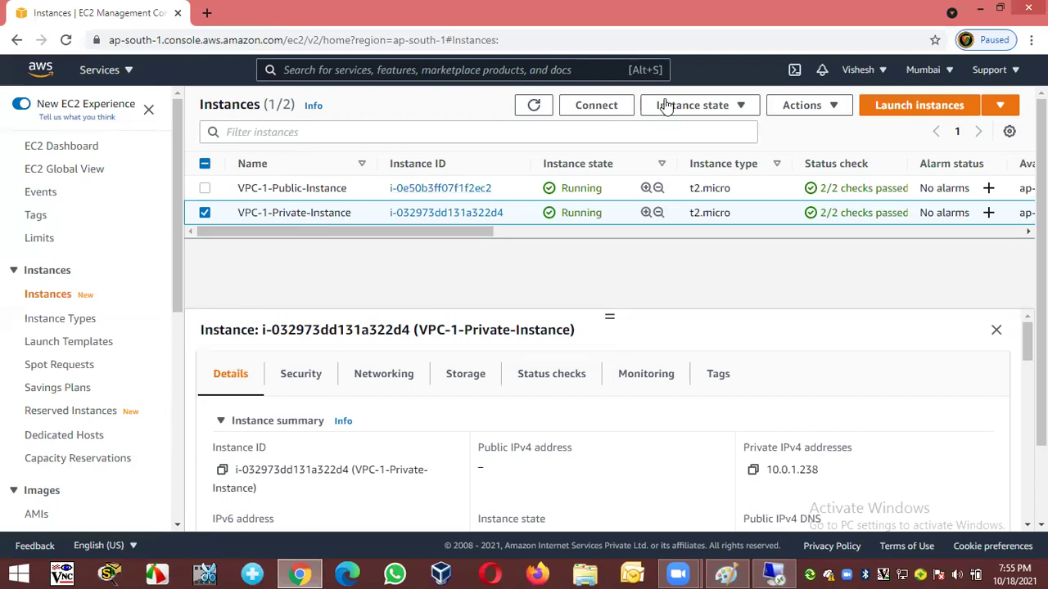
click(611, 107)
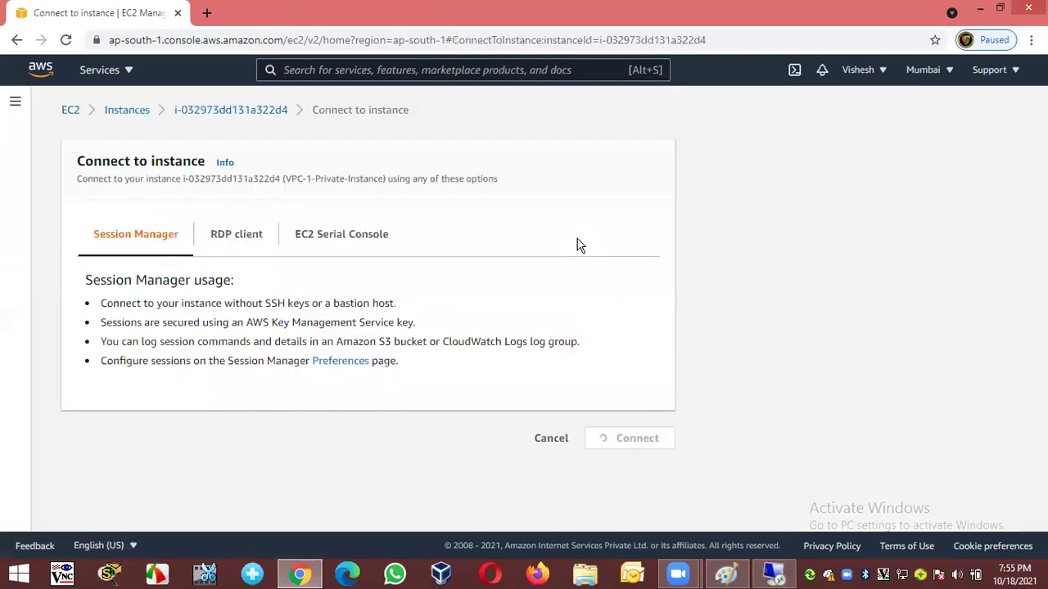
click(245, 235)
scroll(505, 380, down, 1)
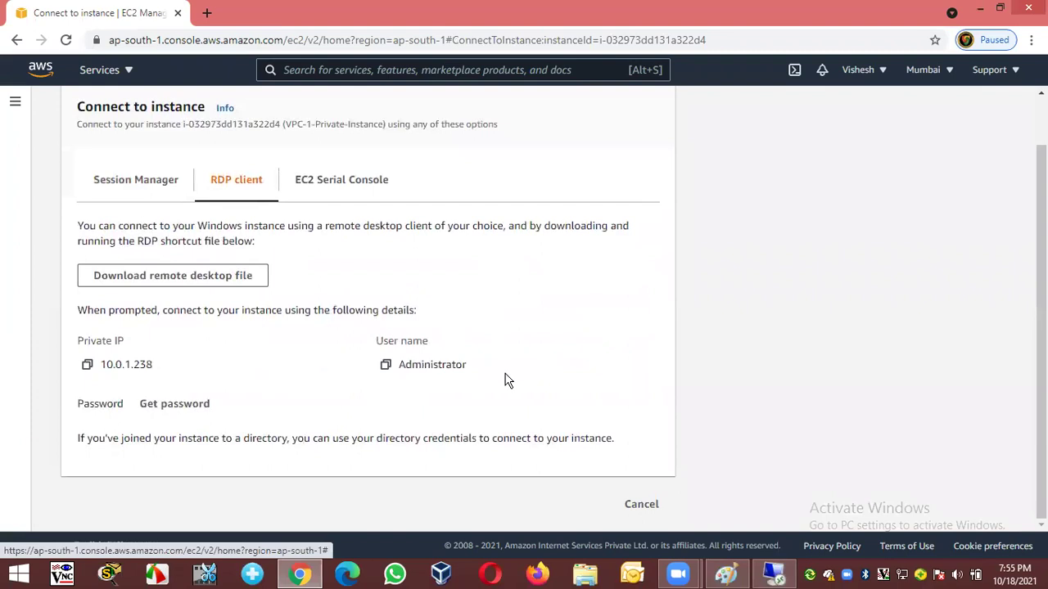
click(148, 405)
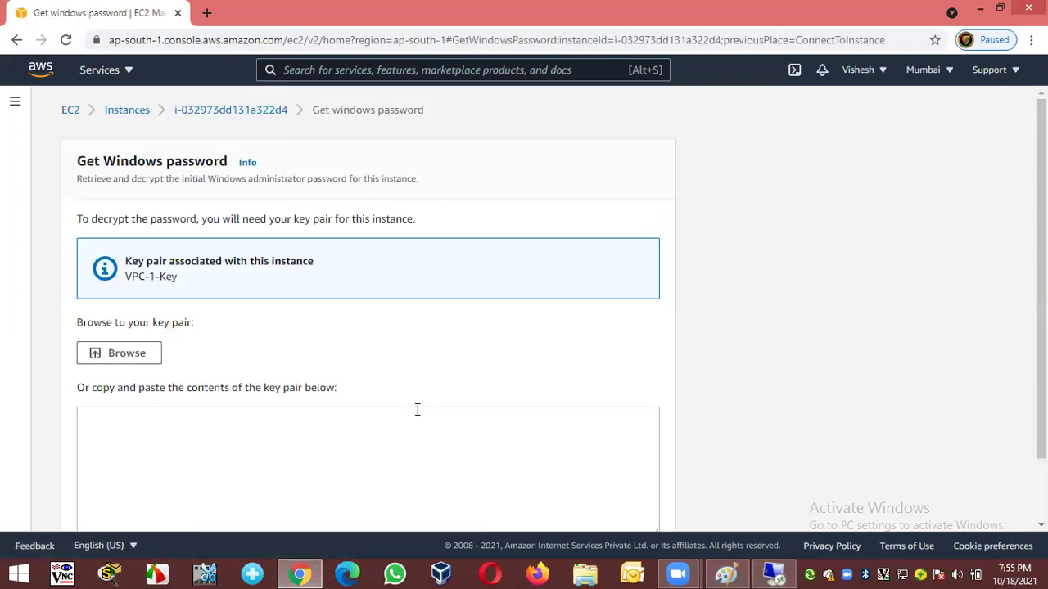
Load the key pair file VPC-1-Key (1).pem, decrypt the private instance's Windows password and copy it
click(111, 357)
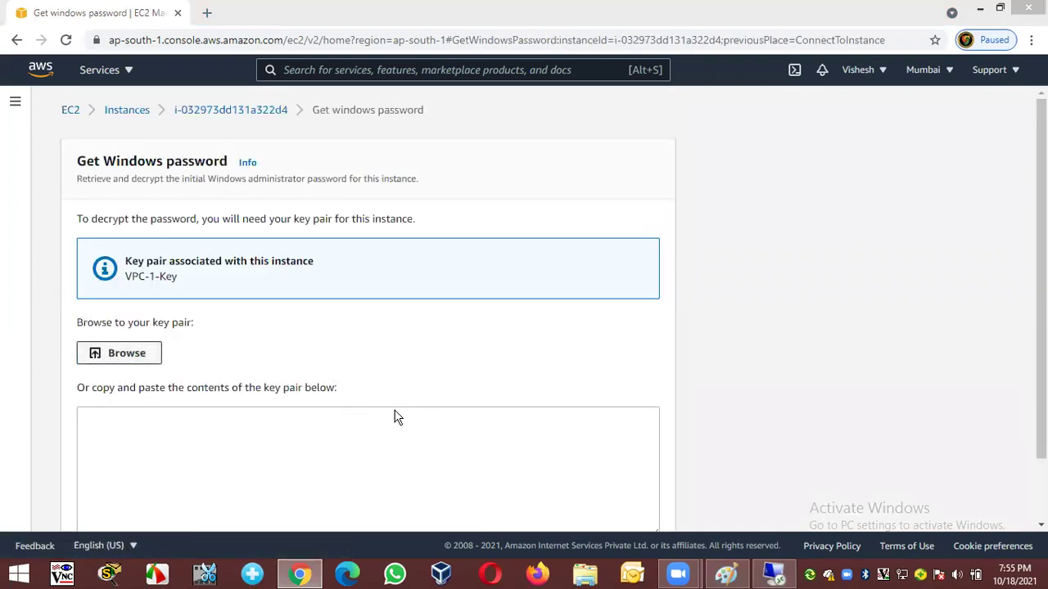
click(491, 250)
click(461, 344)
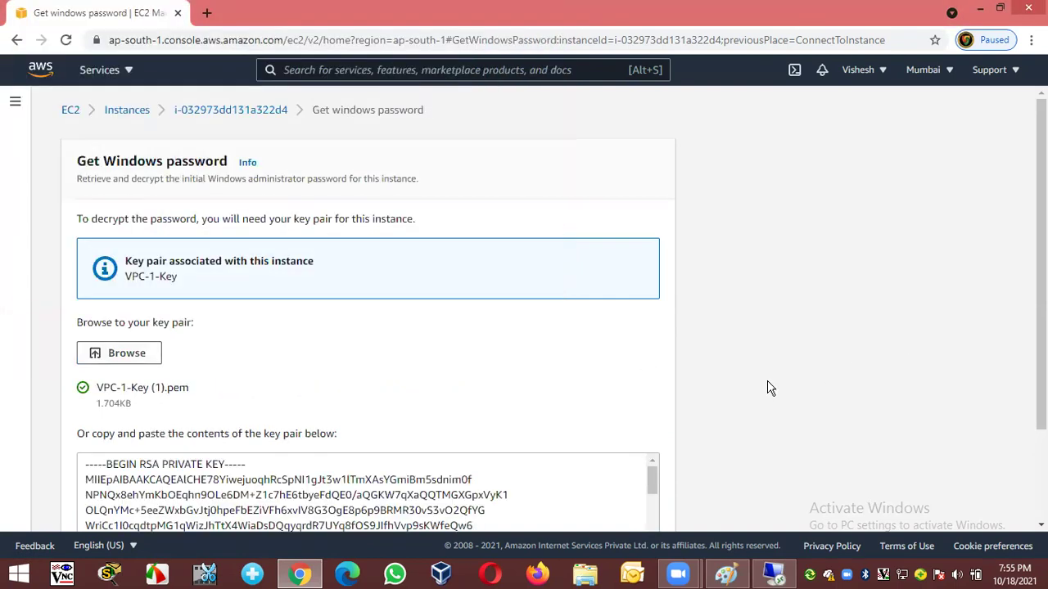
scroll(767, 388, down, 3)
right_click(668, 479)
click(576, 507)
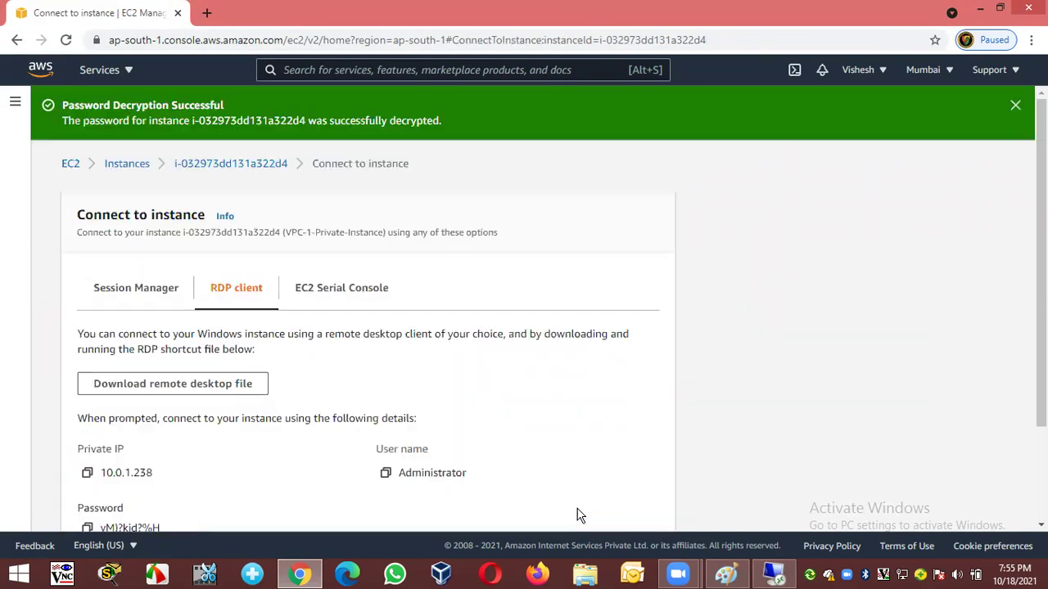
scroll(411, 413, down, 2)
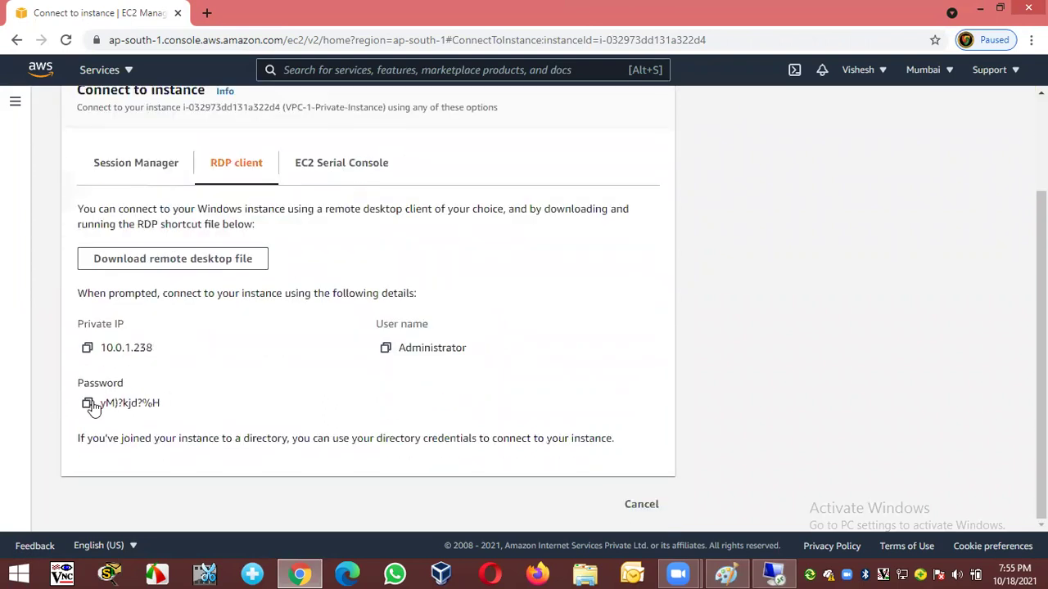
click(88, 404)
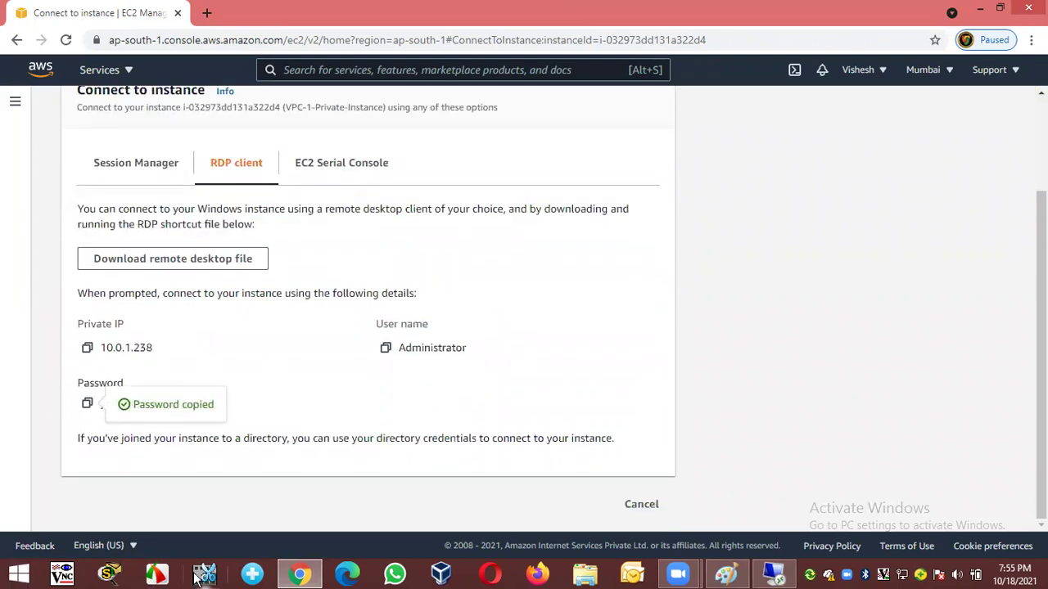
Return to the public instance's full-screen remote desktop, paste the administrator password and accept the certificate warning to connect to 10.0.1.238
click(762, 579)
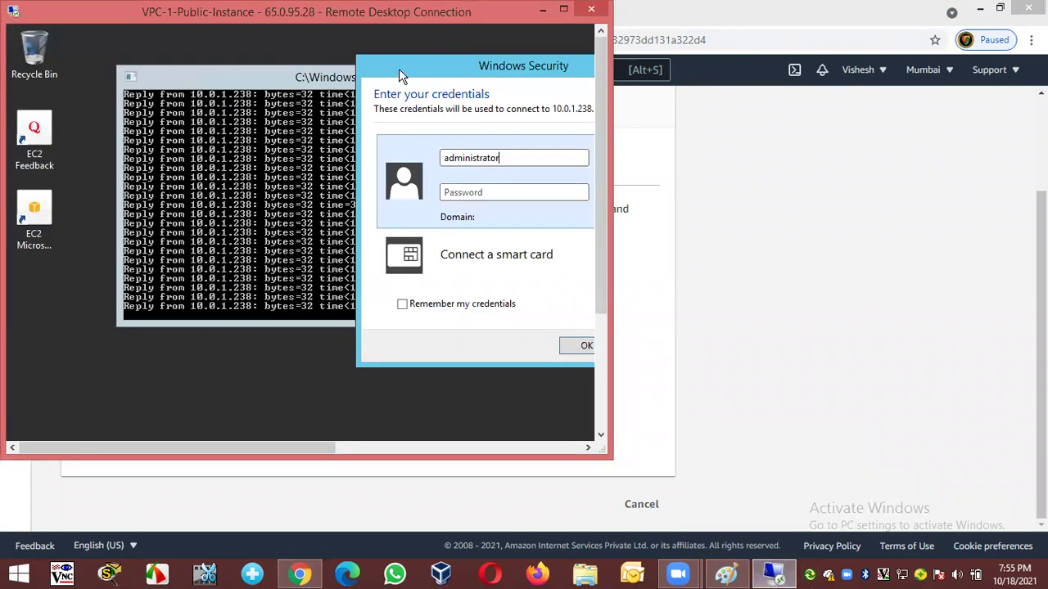
double_click(388, 26)
click(494, 167)
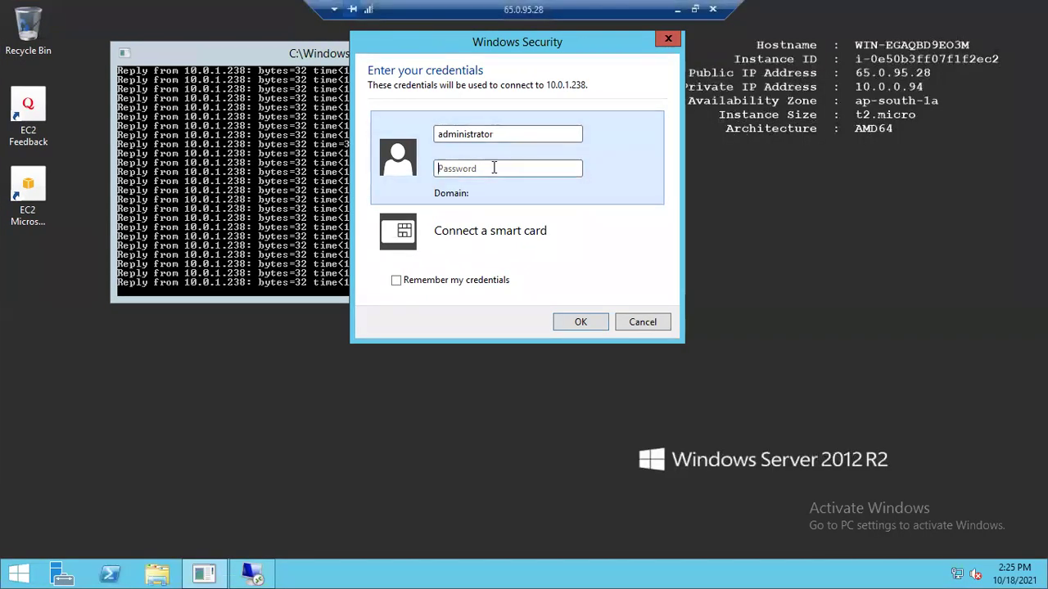
right_click(494, 168)
click(492, 233)
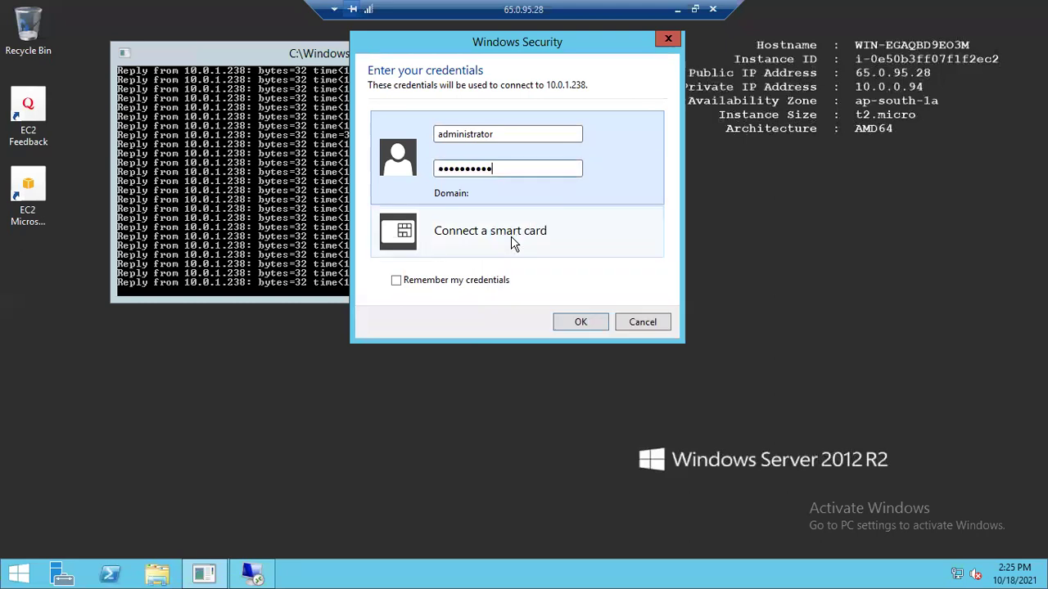
click(577, 321)
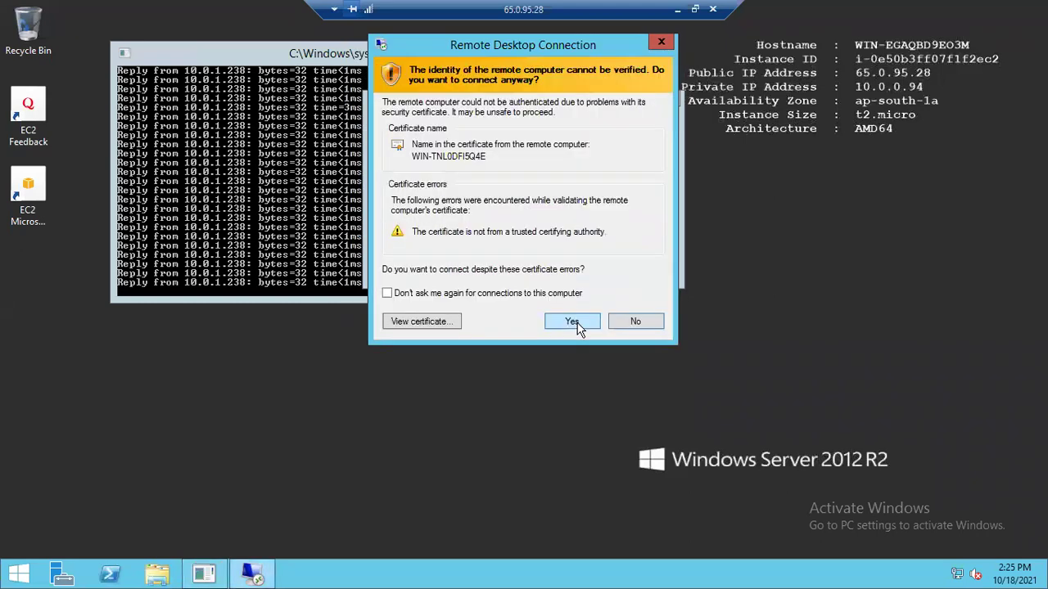
click(575, 323)
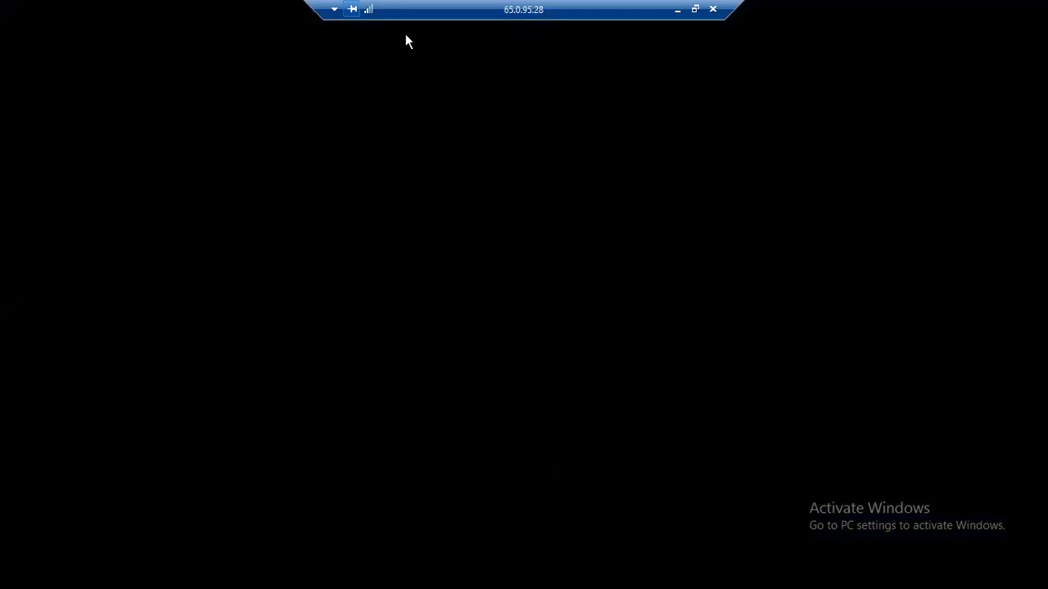
Leave the full-screen remote desktop and switch to the VPC diagram in Paint
key(ctrl+alt+Pause)
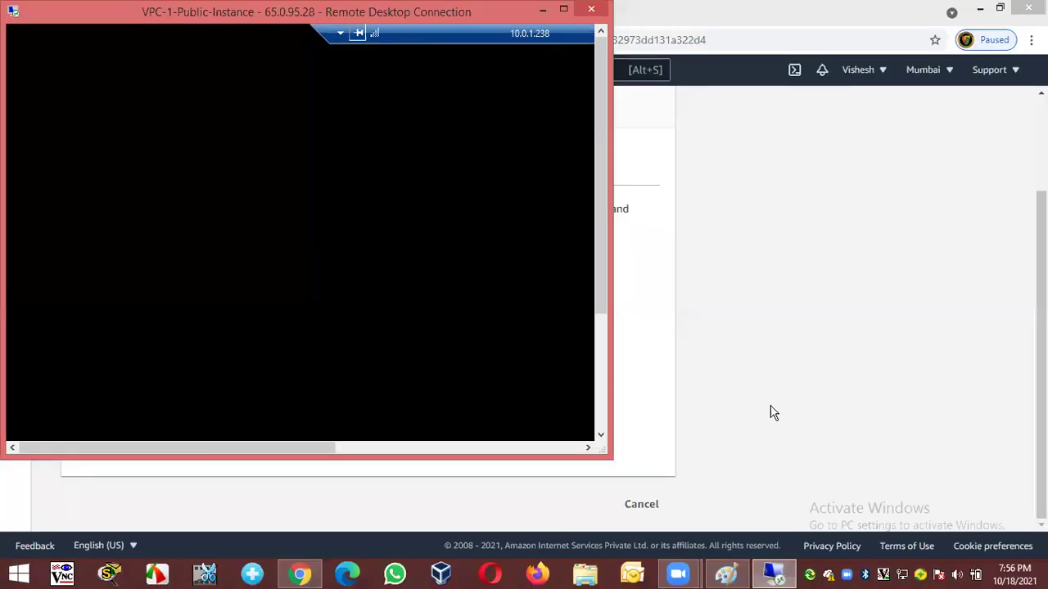
click(720, 576)
Circle the public subnet's instance, draw an arrow from the NAT gateway to the private subnet, and undo these brush marks
mouse_move(390, 195)
mouse_down()
mouse_move(403, 201)
mouse_move(352, 221)
mouse_move(379, 260)
mouse_move(411, 198)
mouse_move(398, 197)
mouse_up()
mouse_move(463, 223)
mouse_down()
mouse_move(490, 211)
mouse_move(565, 223)
mouse_move(530, 275)
mouse_move(478, 299)
mouse_move(414, 390)
mouse_move(413, 410)
mouse_move(393, 406)
mouse_move(417, 400)
mouse_move(409, 414)
mouse_up()
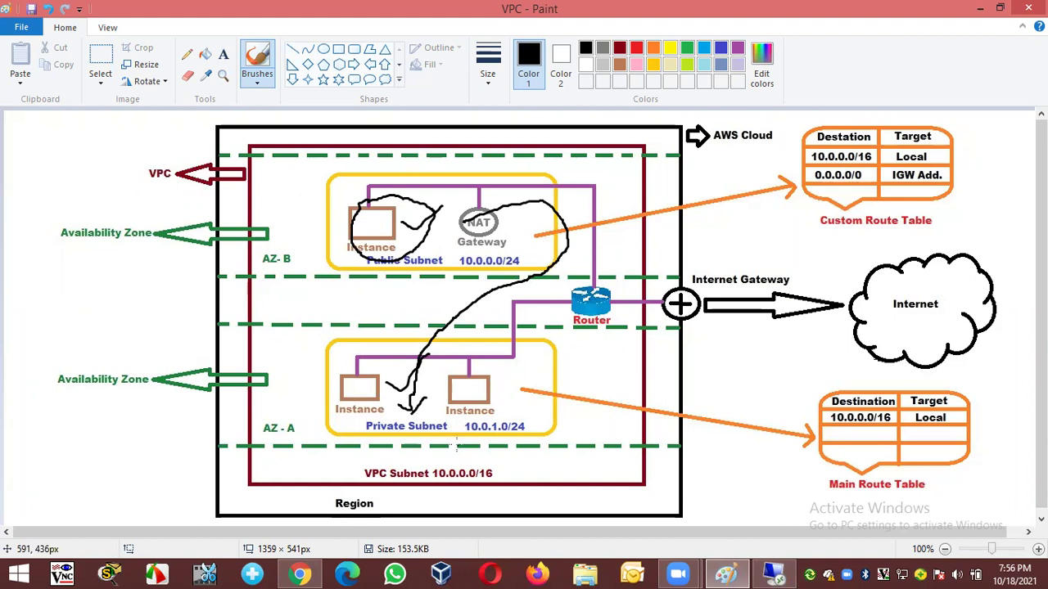
key(ctrl+z)
key(ctrl+z)
key(ctrl+z)
key(ctrl+z)
key(ctrl+z)
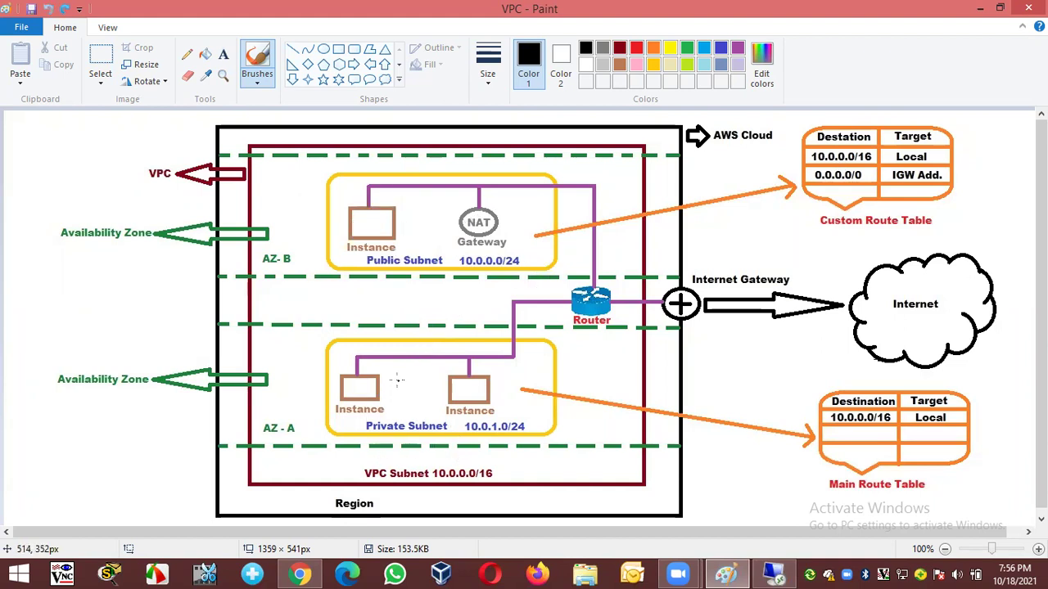
Circle the first private subnet instance, sketch further brush marks around the instances, and undo all of them
mouse_move(385, 365)
mouse_down()
mouse_move(356, 360)
mouse_move(309, 418)
mouse_move(390, 427)
mouse_move(395, 360)
mouse_up()
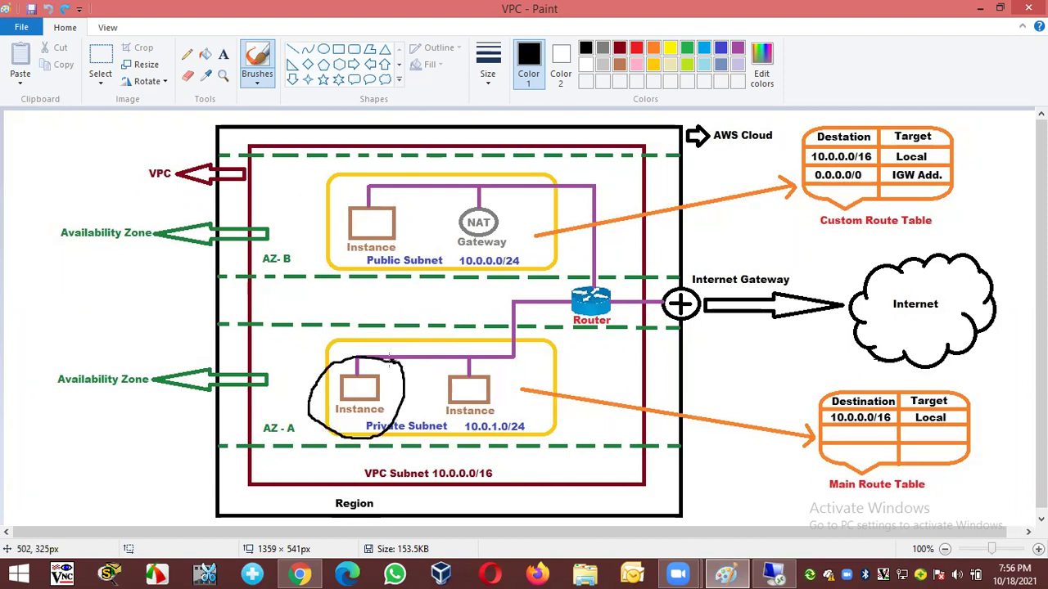
mouse_move(375, 214)
mouse_down()
mouse_move(399, 228)
mouse_move(453, 172)
mouse_up()
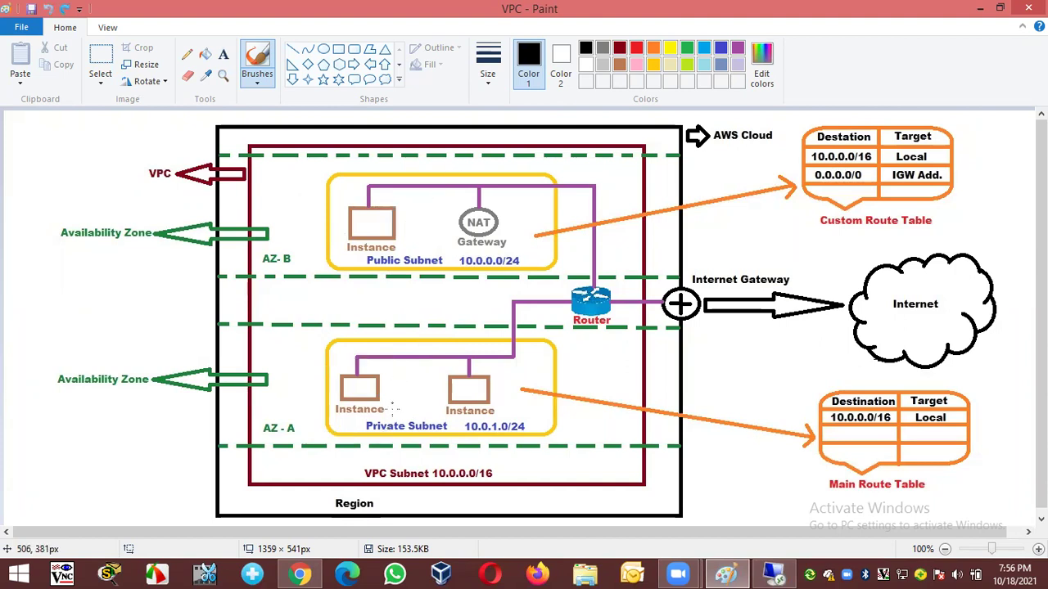
mouse_move(385, 398)
mouse_down()
mouse_move(401, 418)
mouse_move(426, 388)
mouse_up()
mouse_move(360, 374)
mouse_down()
mouse_move(369, 383)
mouse_move(395, 344)
mouse_up()
key(ctrl+z)
key(ctrl+z)
Draw a freehand arrow from the first private instance to the Internet cloud and cross it out with an X at the cloud
mouse_move(369, 386)
mouse_down()
mouse_move(482, 288)
mouse_move(644, 263)
mouse_move(864, 258)
mouse_move(833, 282)
mouse_up()
drag(899, 233, 864, 278)
drag(869, 232, 902, 269)
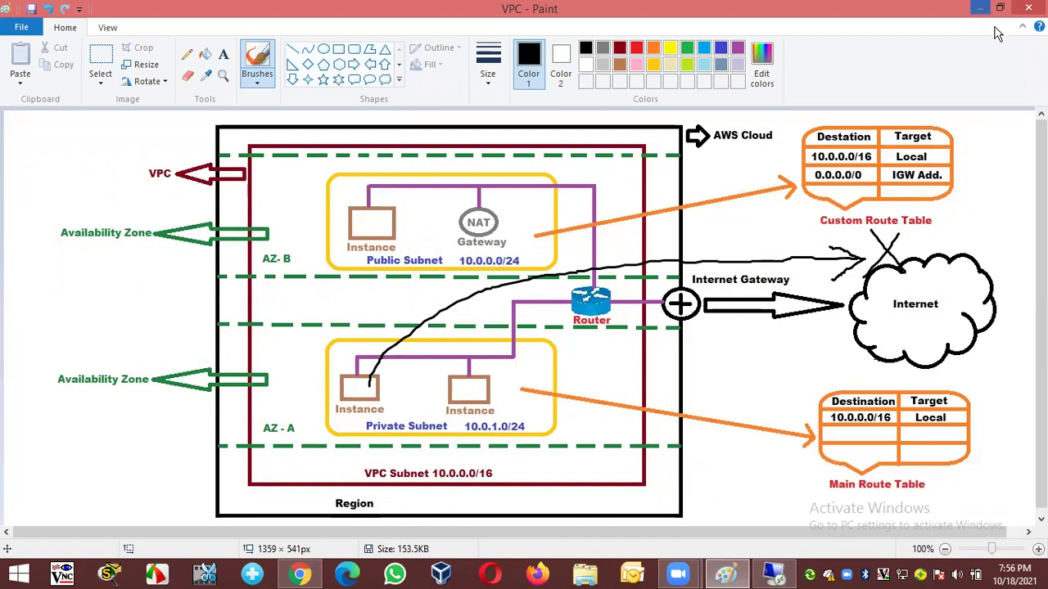
Return to the private instance's full-screen remote desktop and run a continuous ping with ping 8.8.8.8 -t
click(760, 573)
double_click(177, 10)
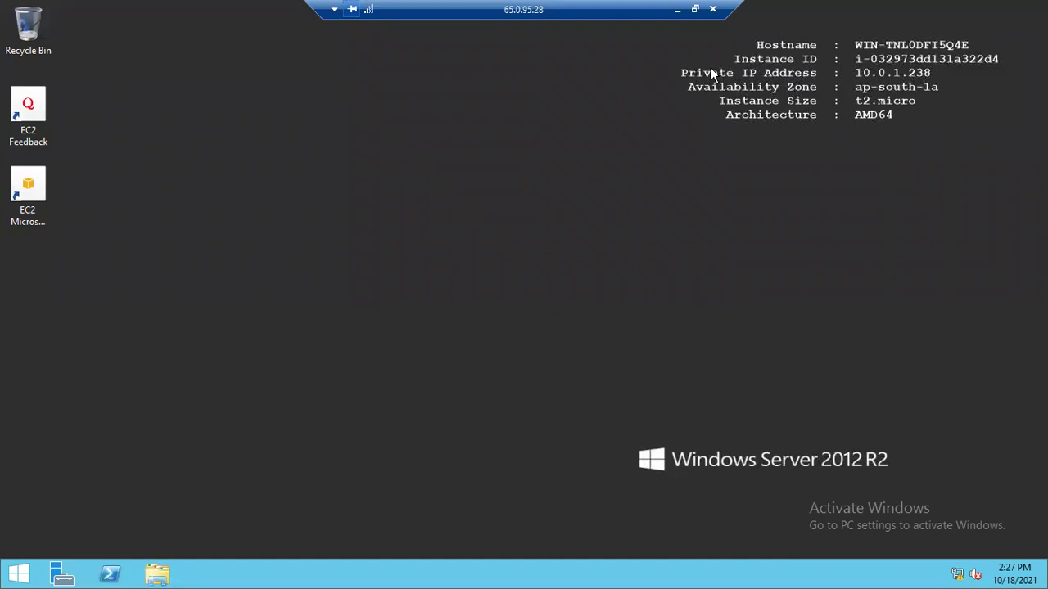
right_click(23, 573)
click(59, 526)
text(ping )
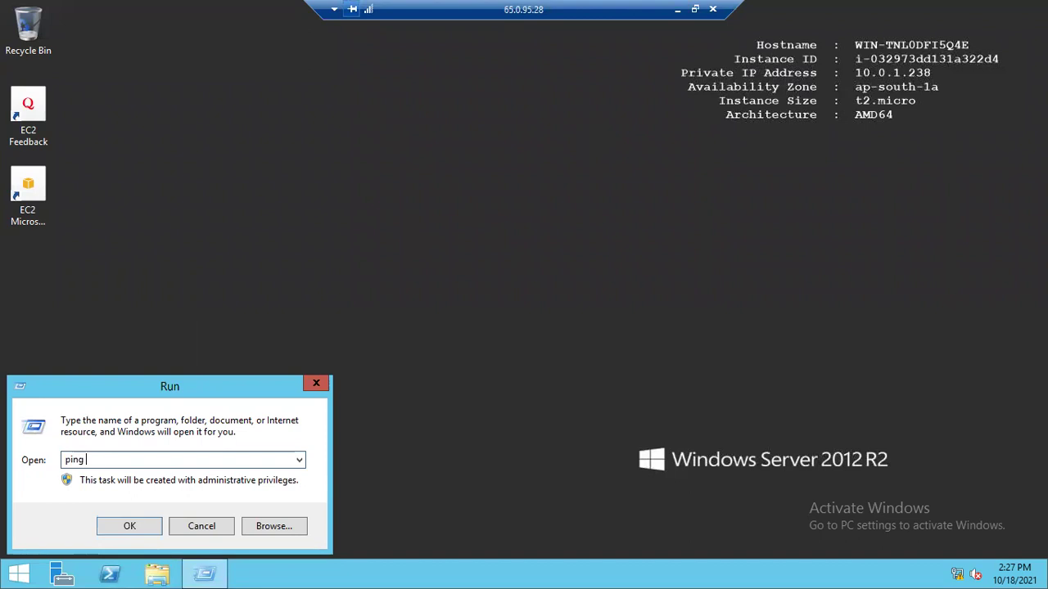
text(8.8.8.8 -t)
key(Return)
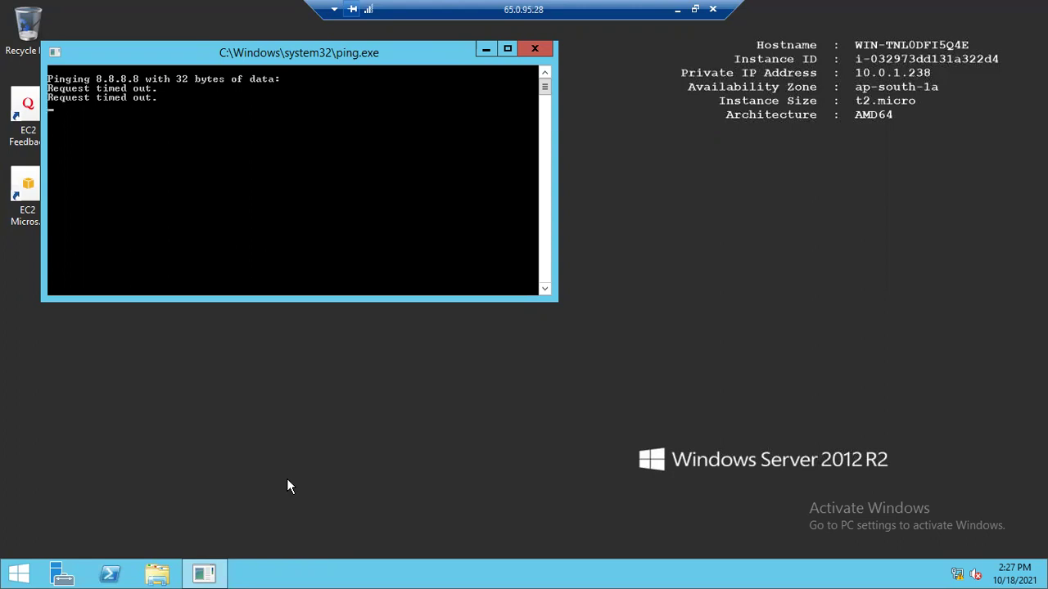
Launch Internet Explorer on the private instance by running iexplore.exe, and maximize its window
click(19, 574)
right_click(20, 575)
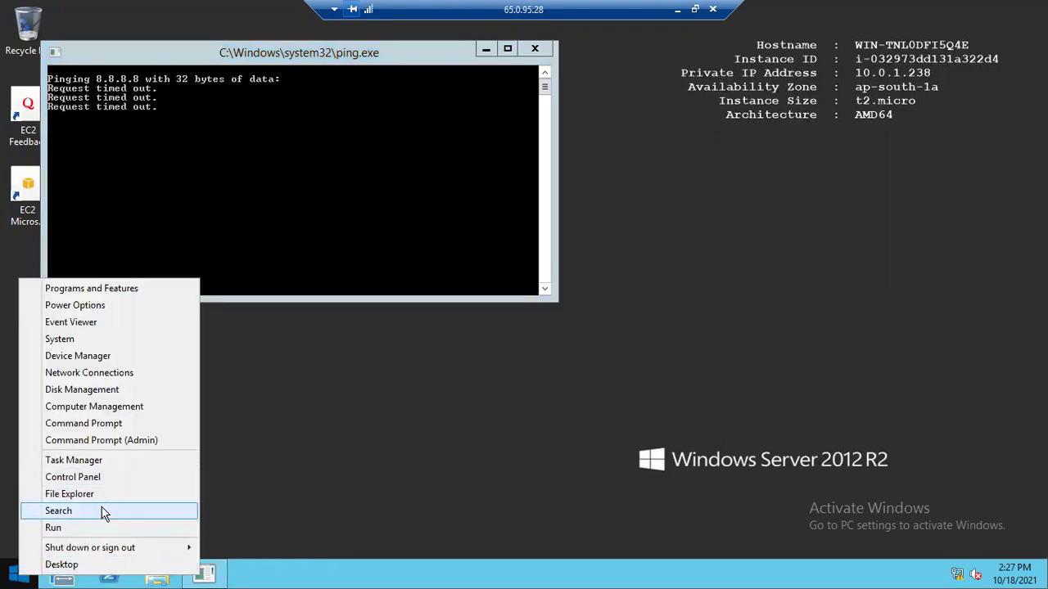
click(54, 528)
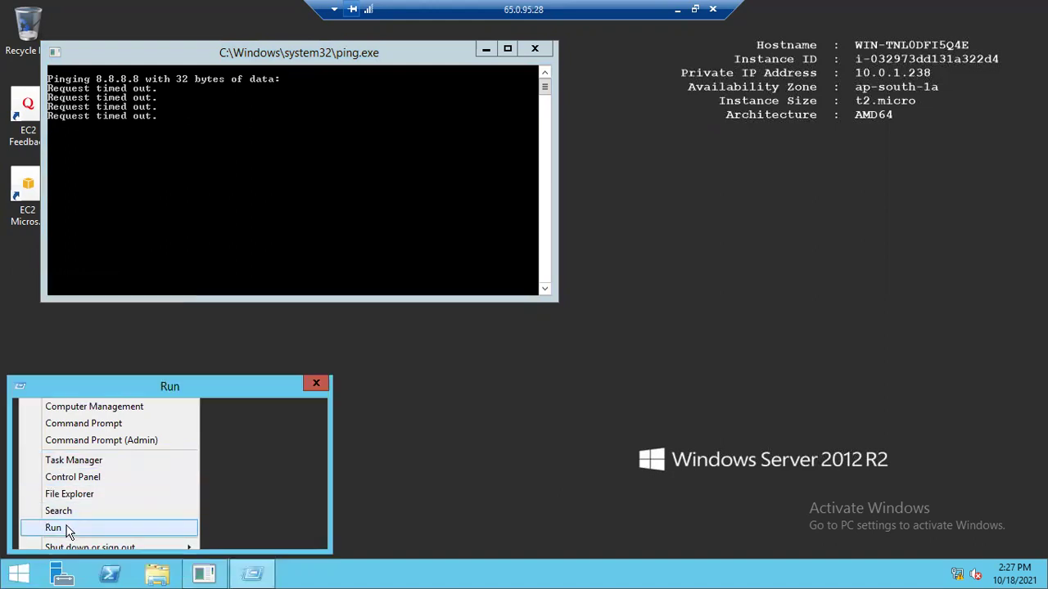
text(i)
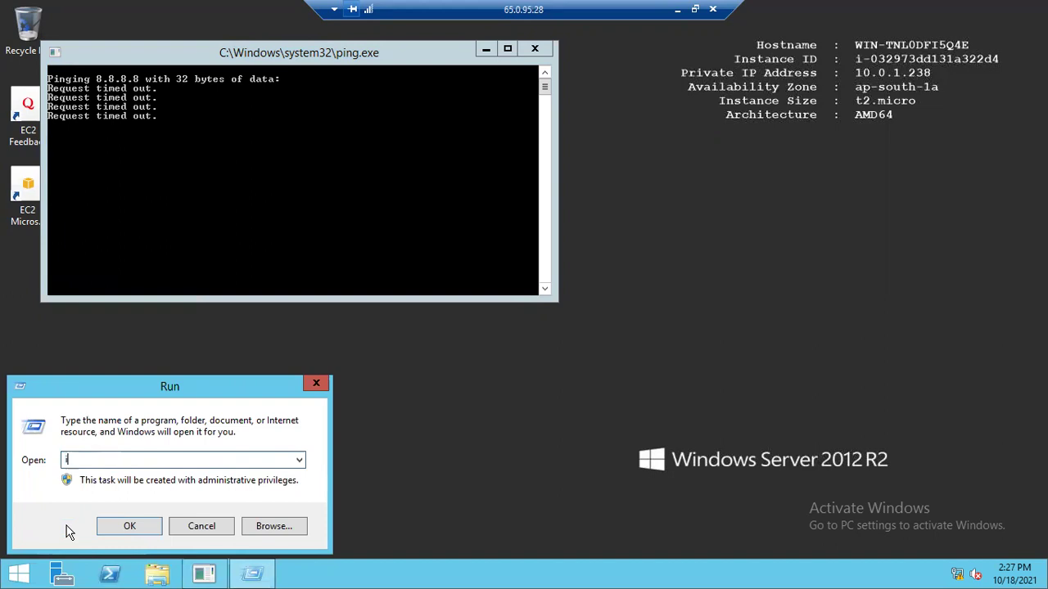
text(explo)
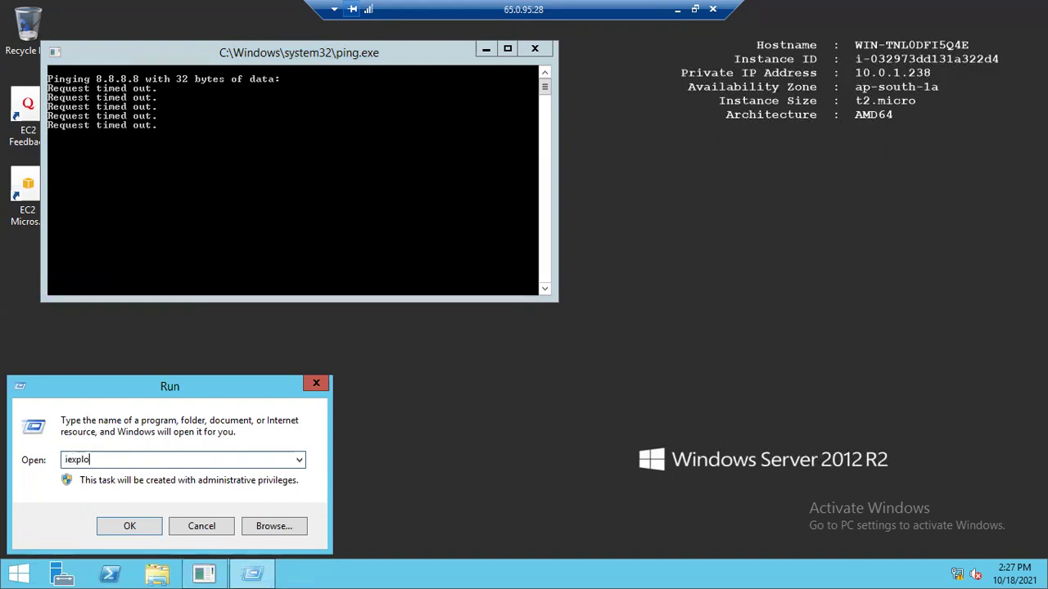
text(re.exe)
key(Return)
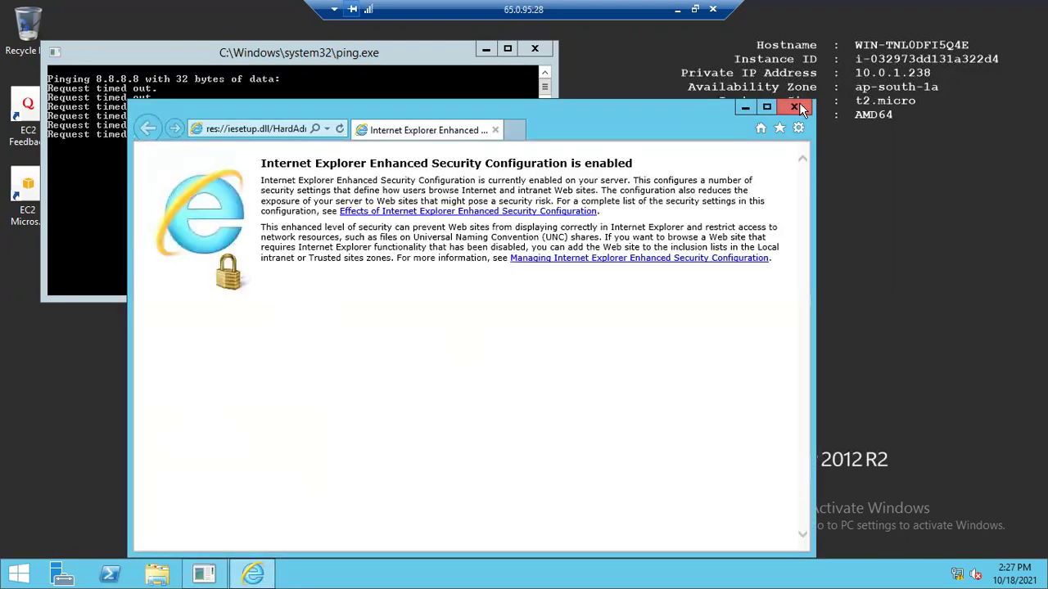
double_click(742, 117)
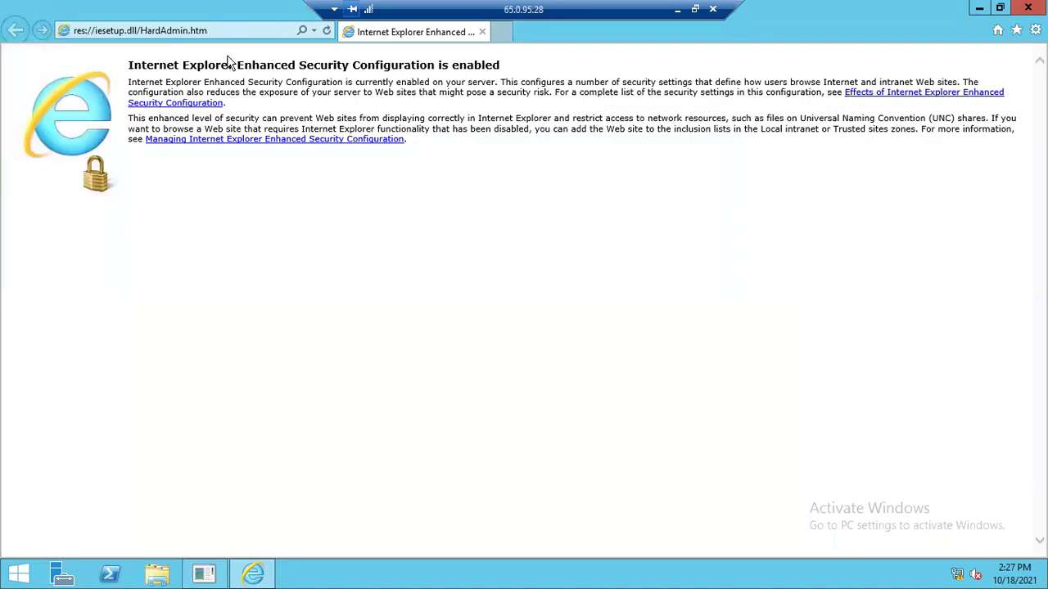
click(225, 30)
text(www)
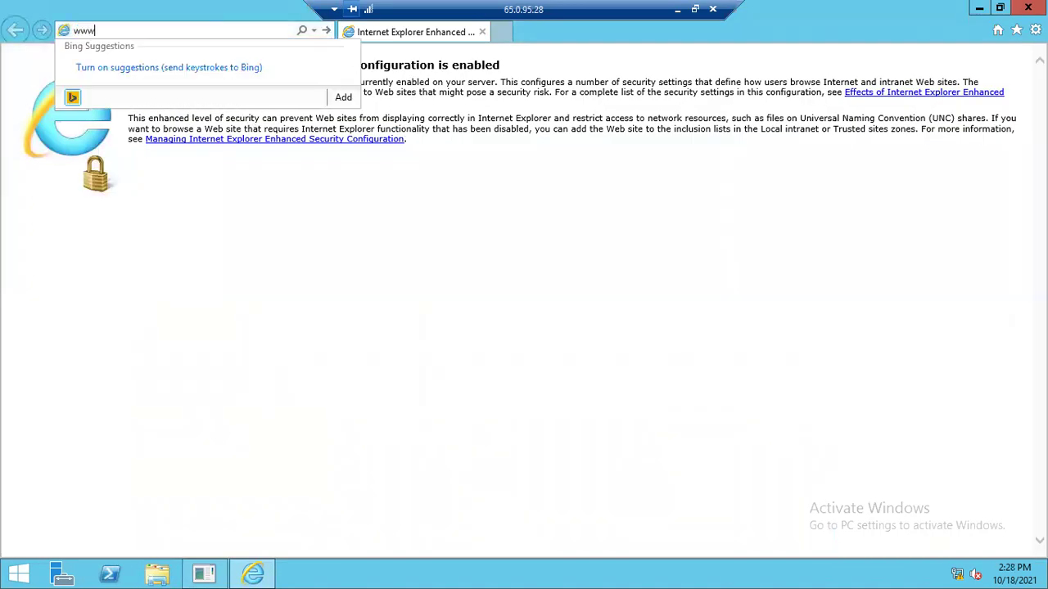
text(.google.com)
key(Return)
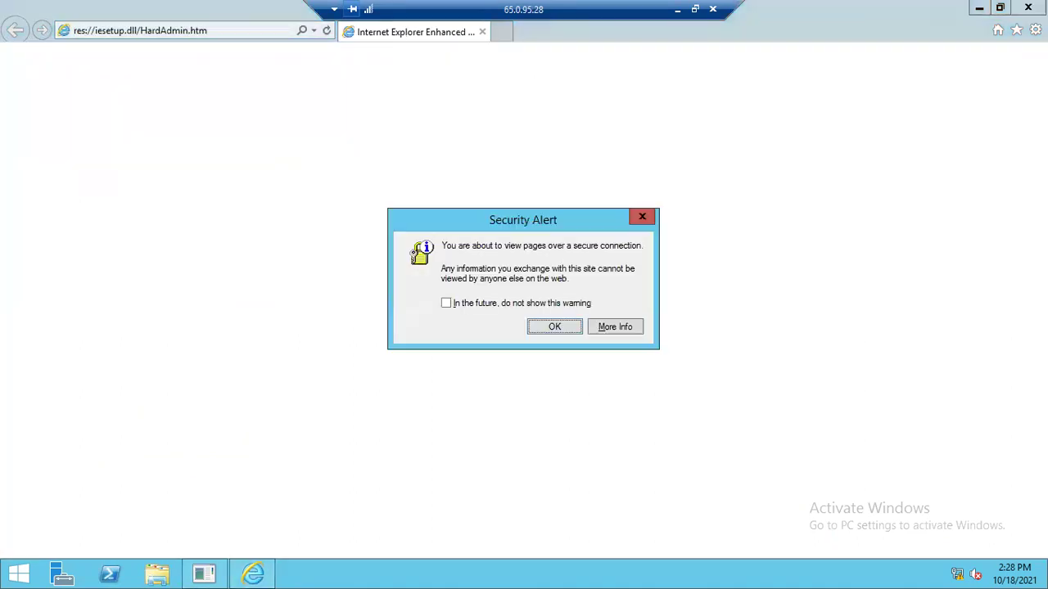
click(496, 304)
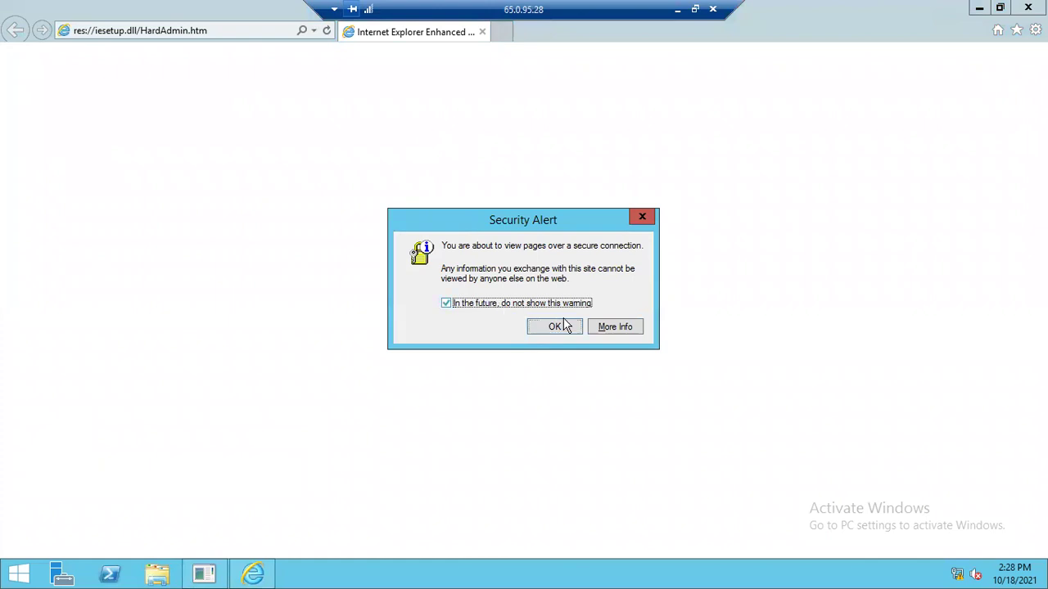
click(567, 332)
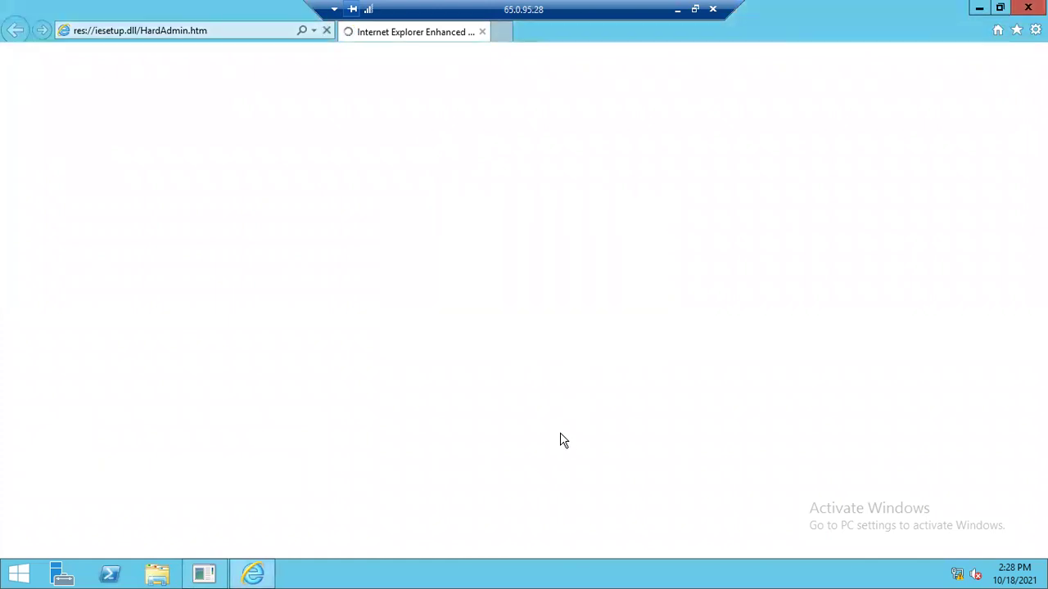
Restore the browser window to a smaller size, move it beside the running ping window, and refresh the desktop
click(1000, 9)
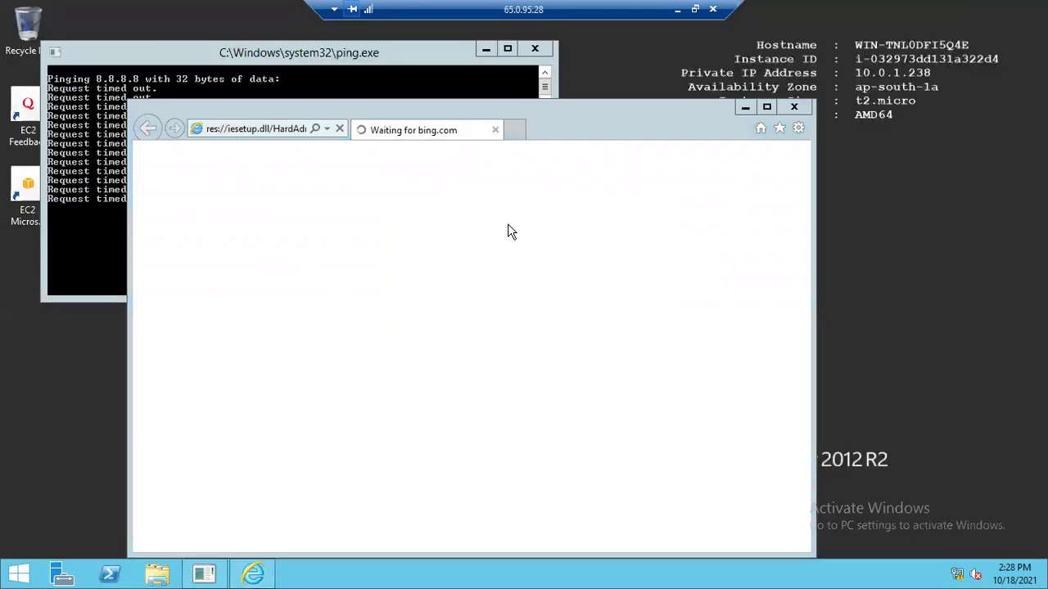
drag(578, 117, 710, 108)
right_click(687, 53)
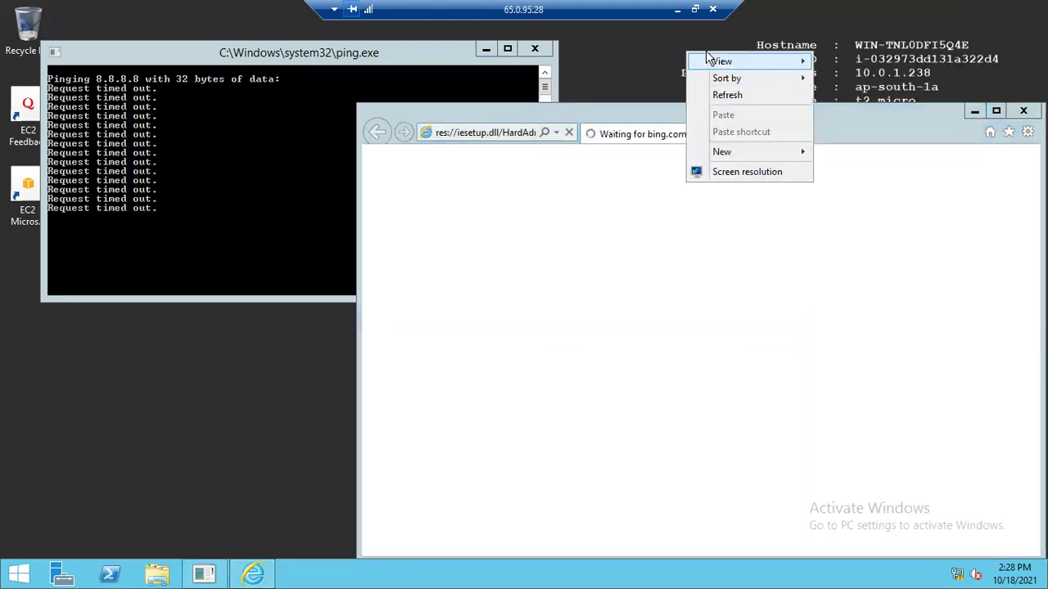
click(732, 95)
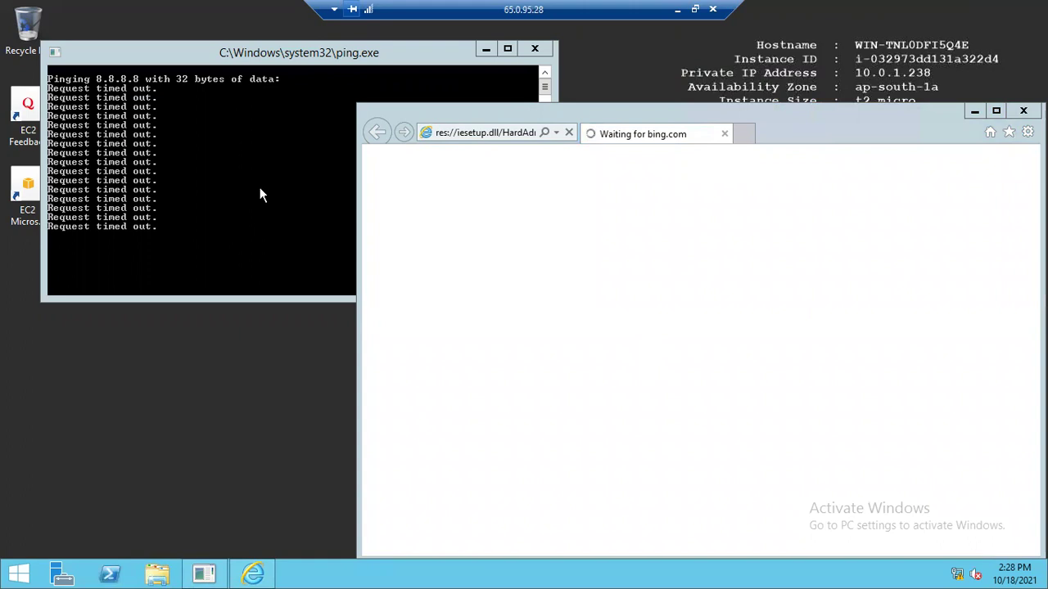
Leave the full-screen remote session, switch to the VPC diagram in Paint, and undo the arrow and X drawn to the Internet cloud
key(ctrl+alt+Break)
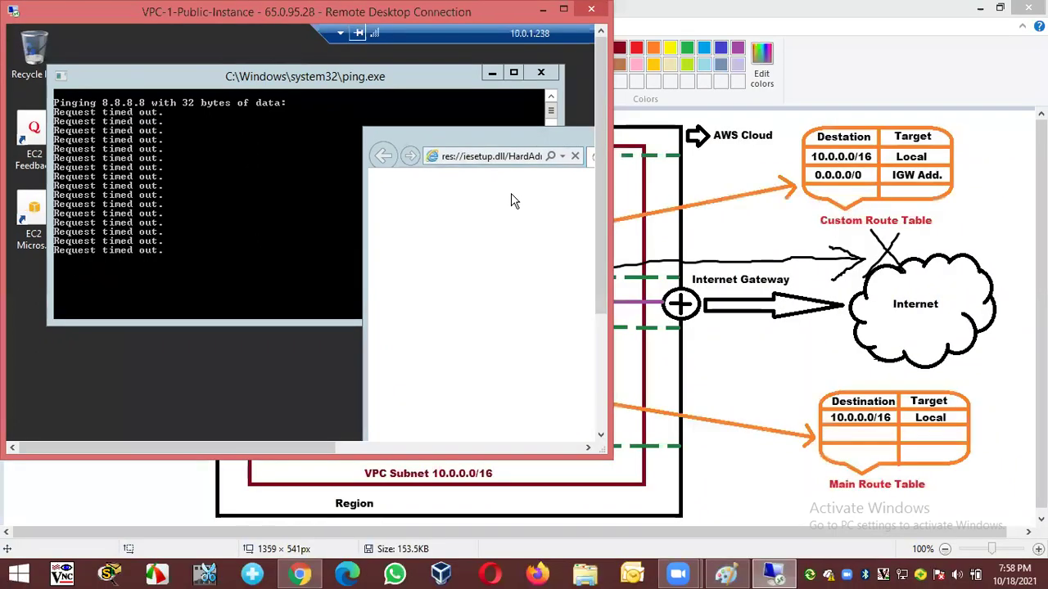
click(840, 70)
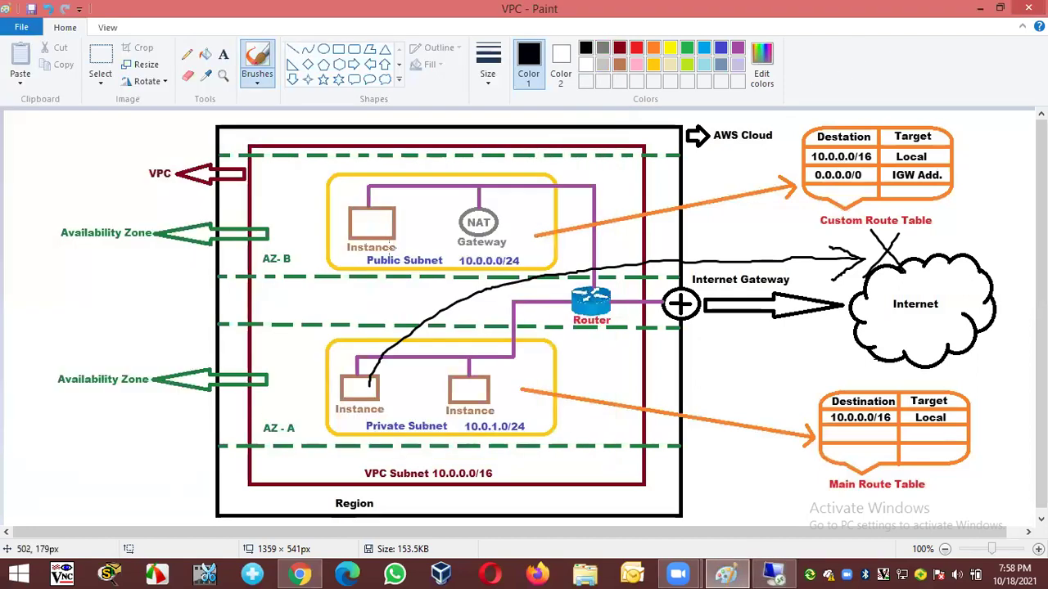
key(ctrl+z)
key(ctrl+z)
key(ctrl+z)
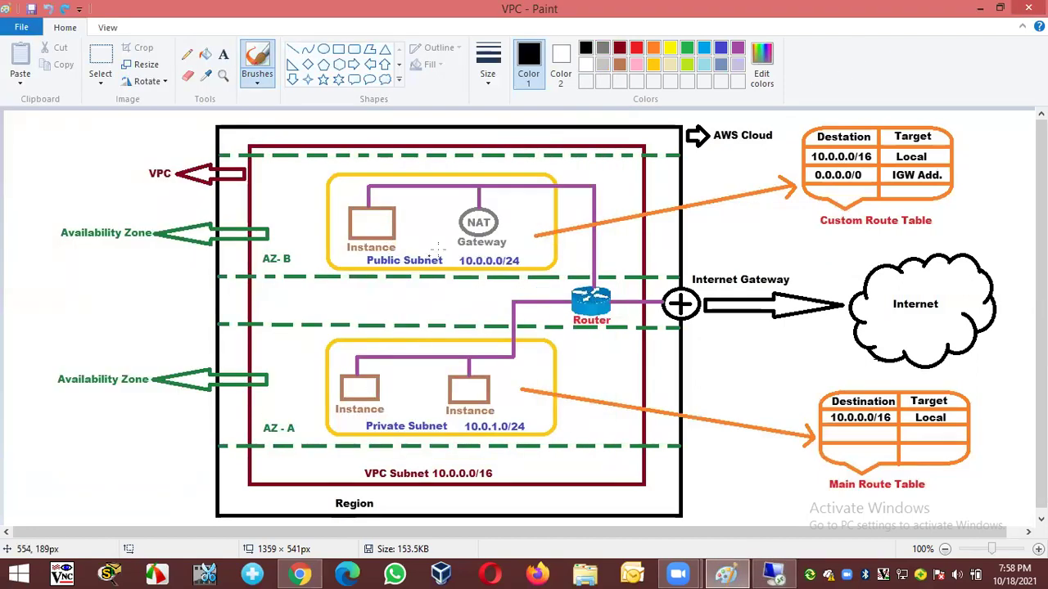
Circle the NAT gateway in the public subnet, undo the circle, and draw a check mark beside the gateway instead
mouse_move(454, 216)
mouse_down()
mouse_move(507, 208)
mouse_move(463, 251)
mouse_move(516, 232)
mouse_move(500, 202)
mouse_up()
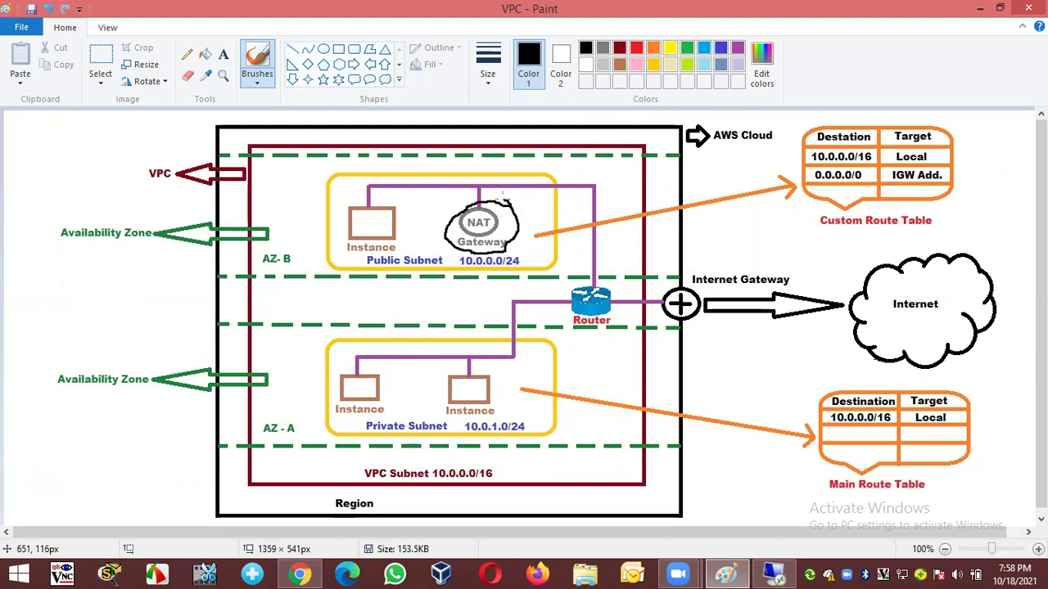
key(ctrl+z)
drag(496, 208, 532, 176)
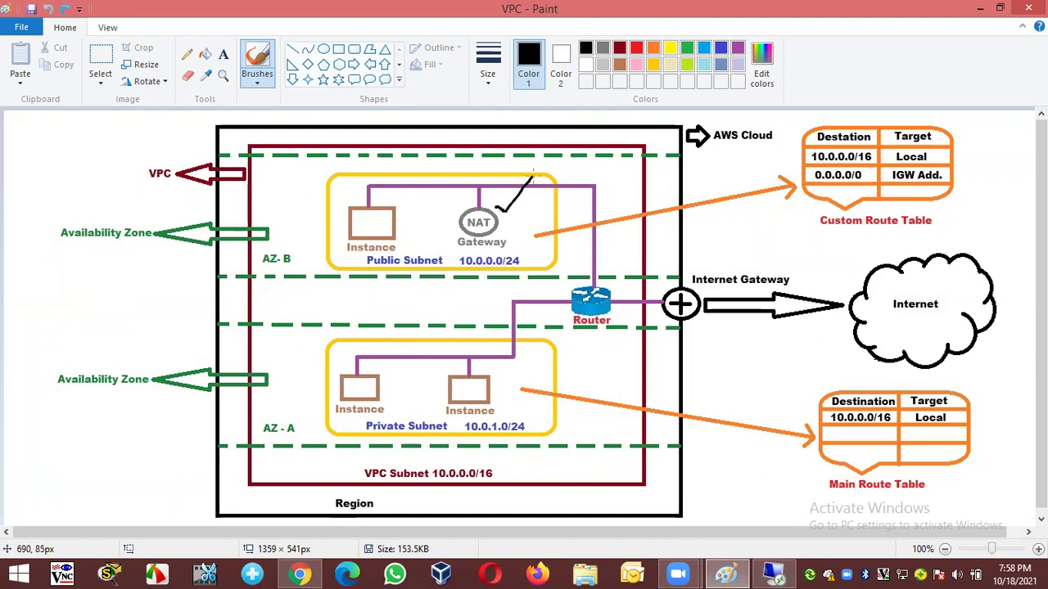
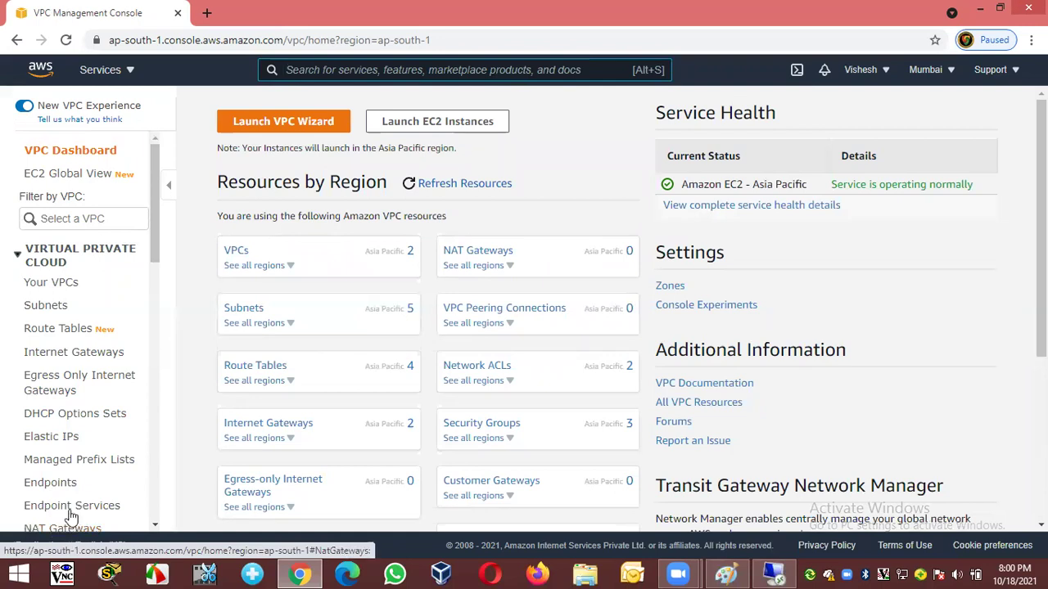
Open the NAT gateways page in the AWS VPC console and highlight its heading text to point it out
scroll(73, 517, down, 1)
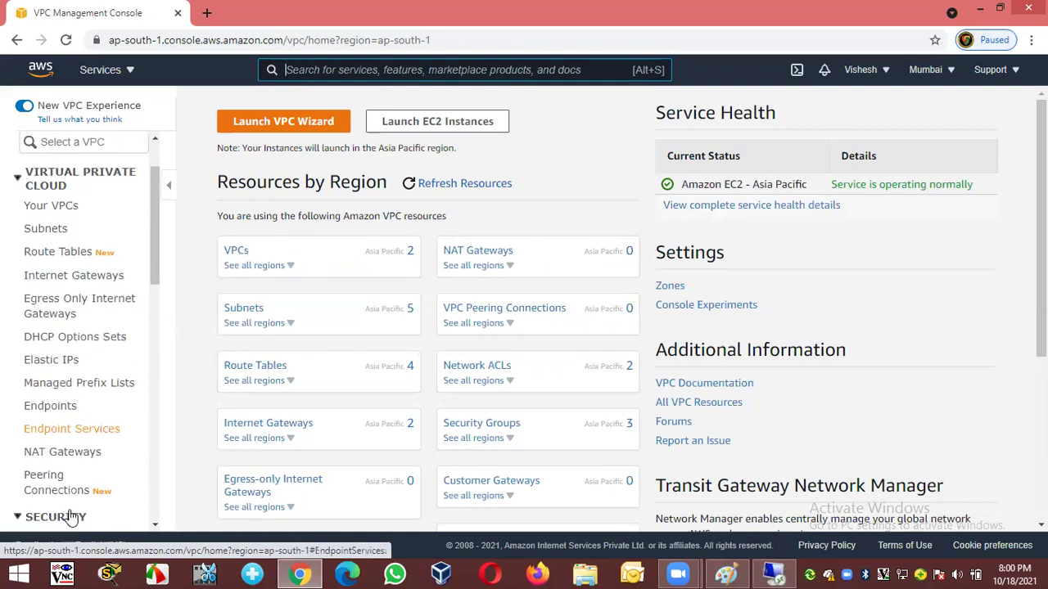
click(68, 461)
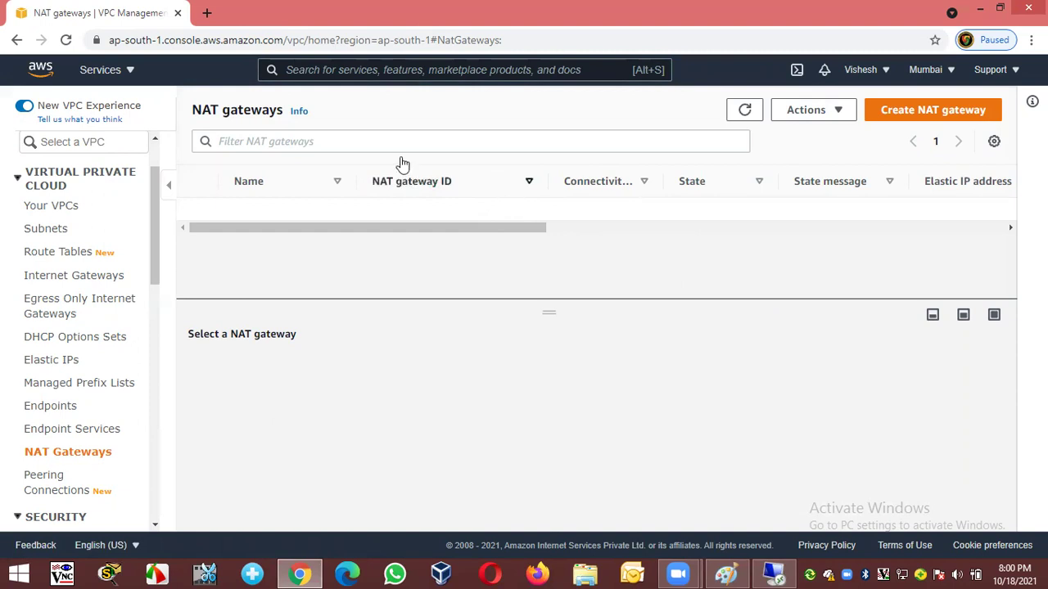
drag(191, 110, 283, 121)
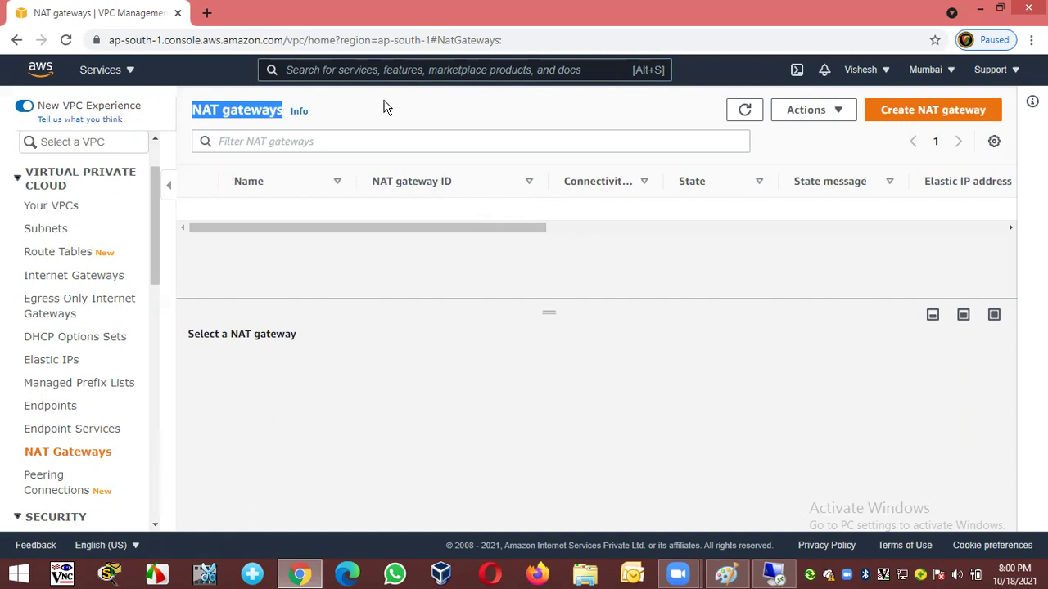
click(195, 109)
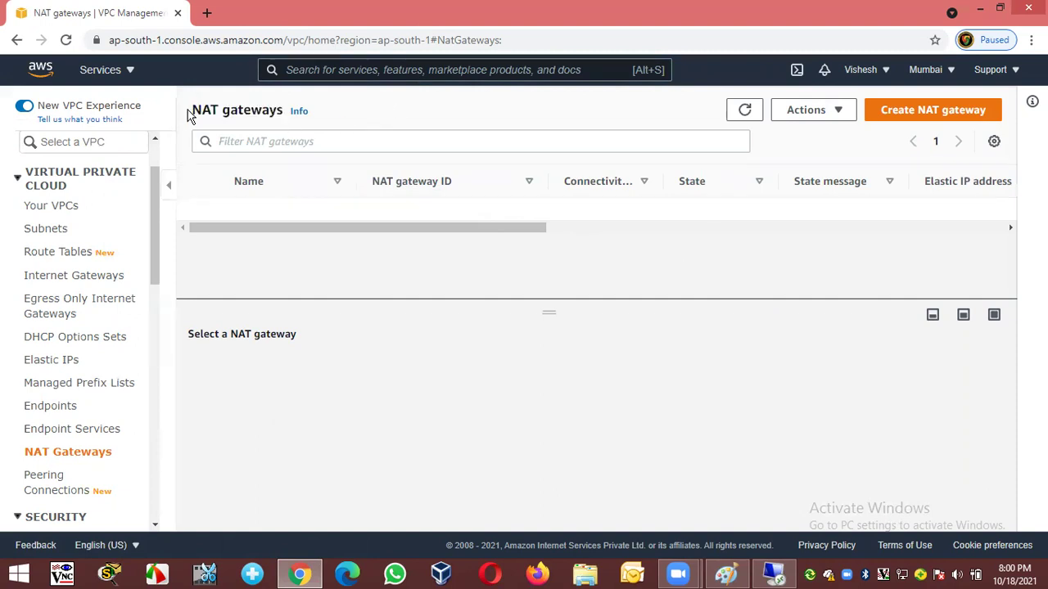
drag(191, 110, 284, 115)
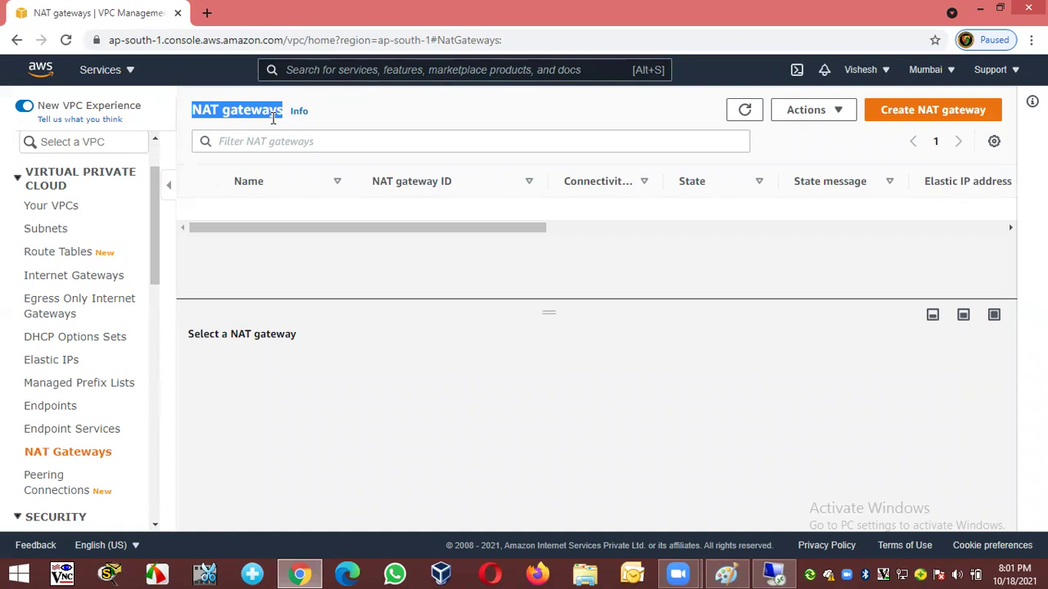
click(372, 124)
drag(220, 109, 270, 110)
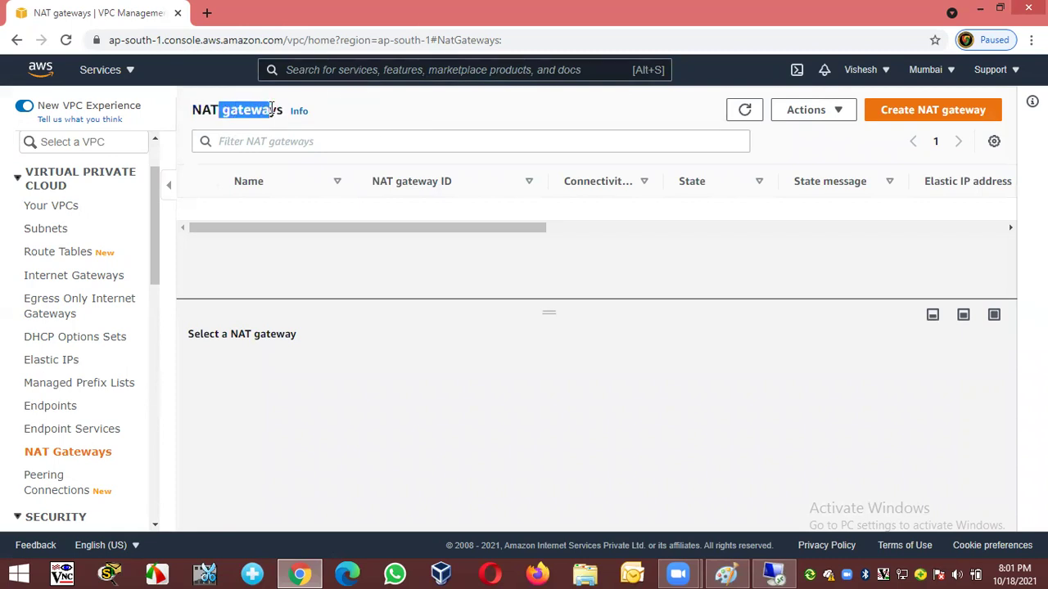
click(340, 113)
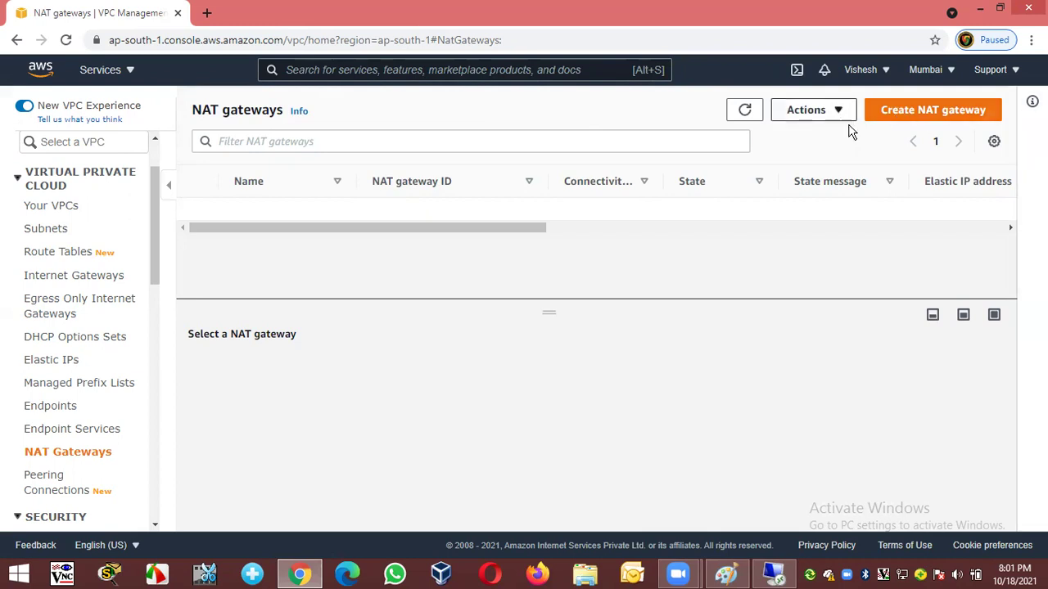
Start creating a NAT gateway and name it VPC-1-NAT-Gateway
click(882, 118)
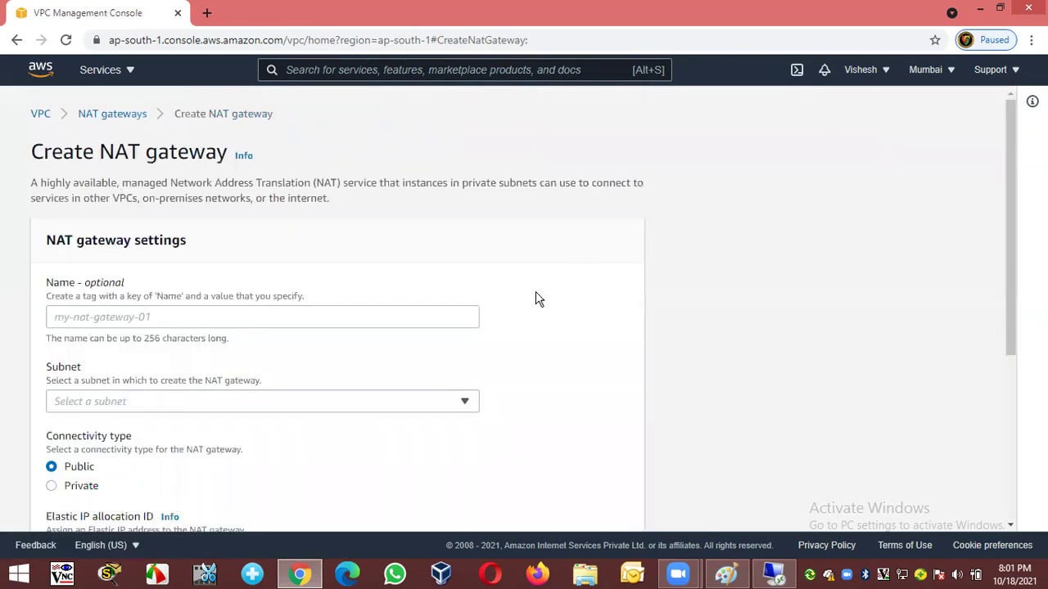
click(88, 318)
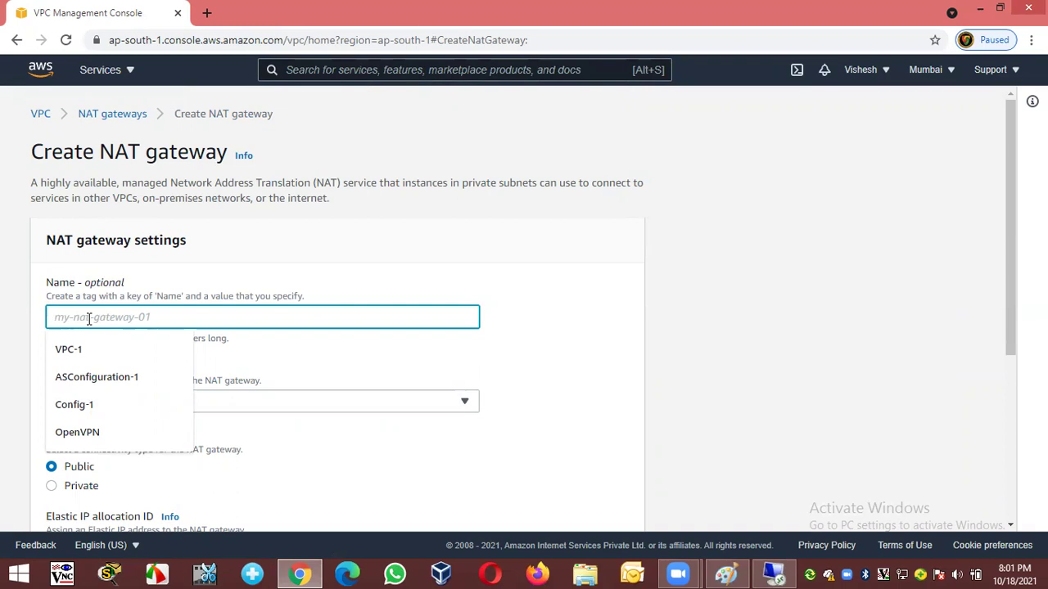
text(VPC-1-NAT)
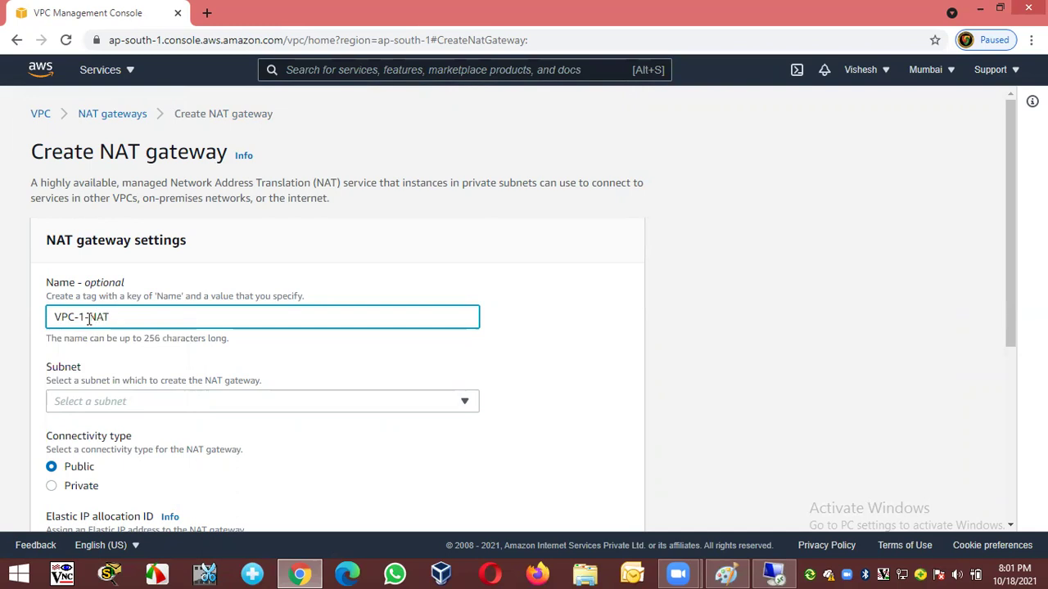
text(-Gateway)
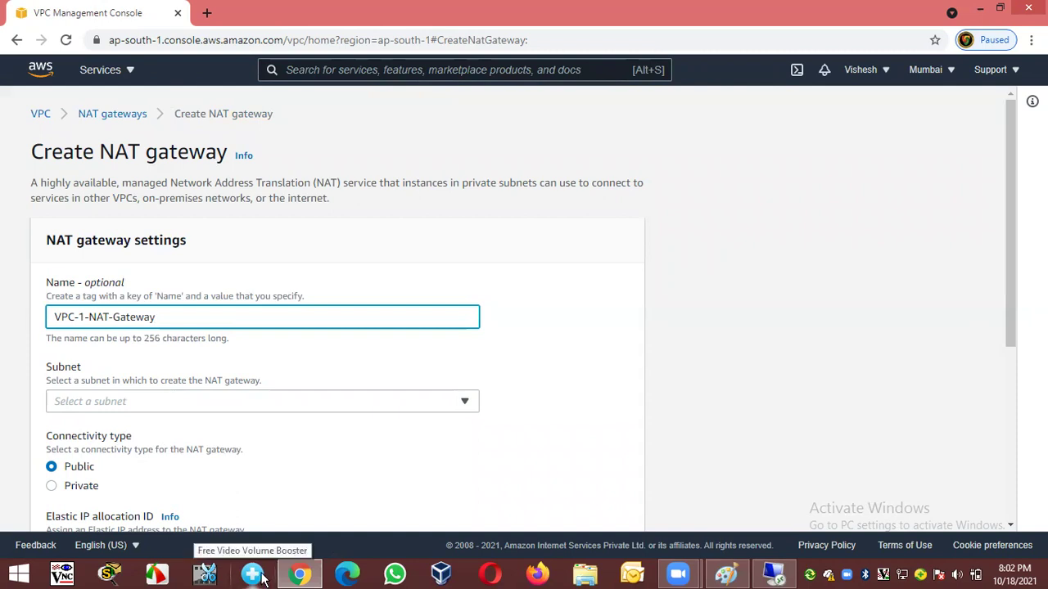
Place the NAT gateway in VPC-1-Public-Subnet and point out the Public connectivity type, keeping it selected
click(181, 401)
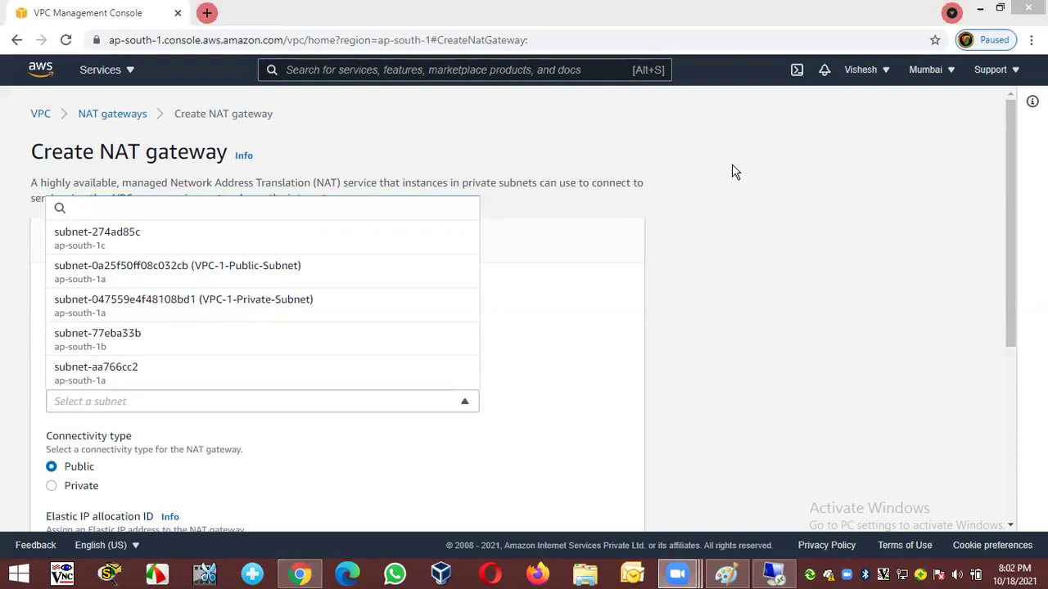
click(222, 273)
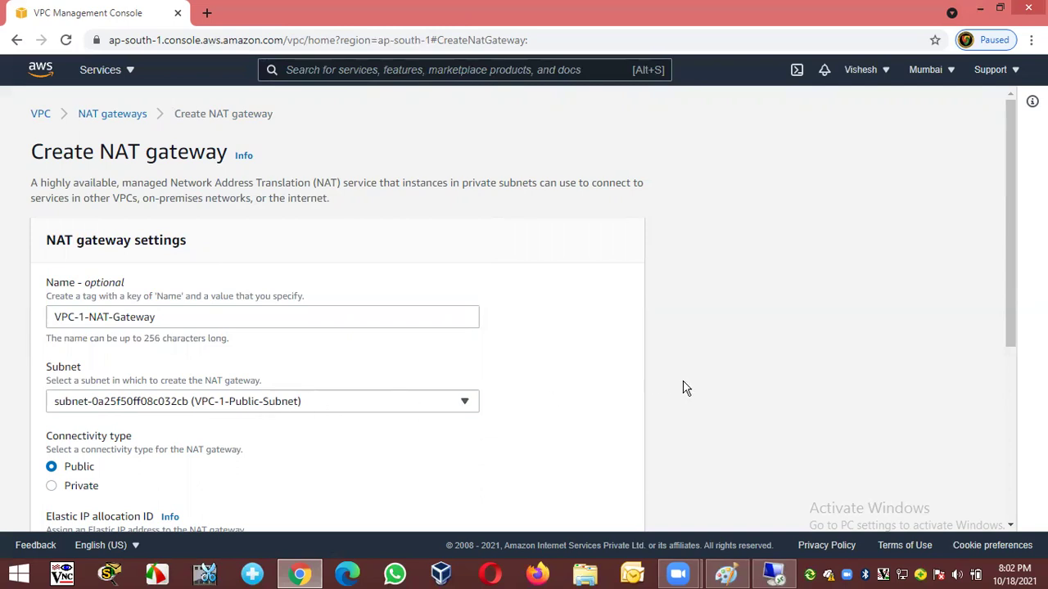
scroll(686, 389, down, 1)
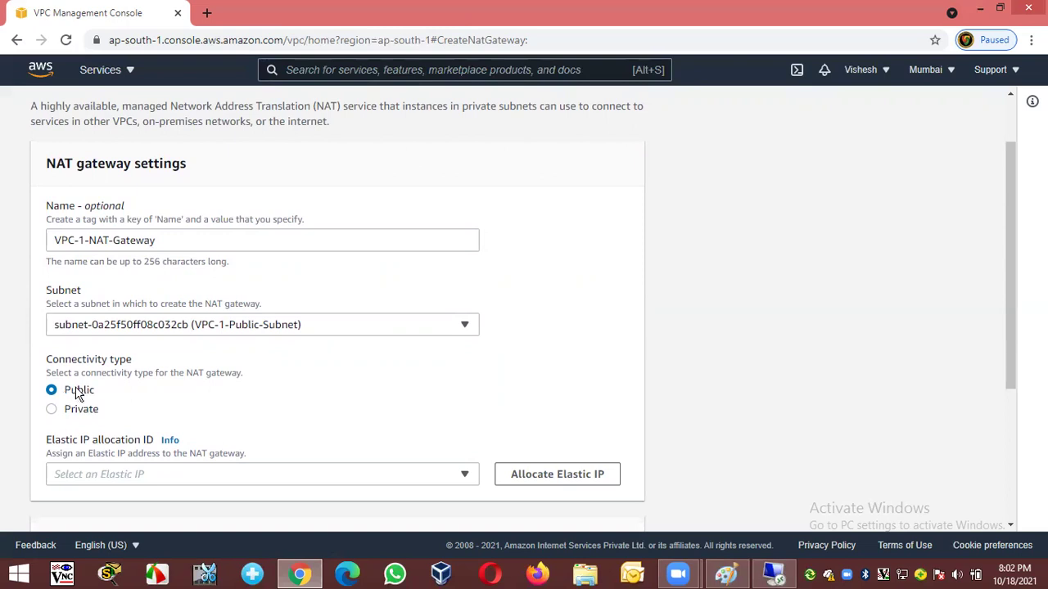
drag(65, 391, 96, 392)
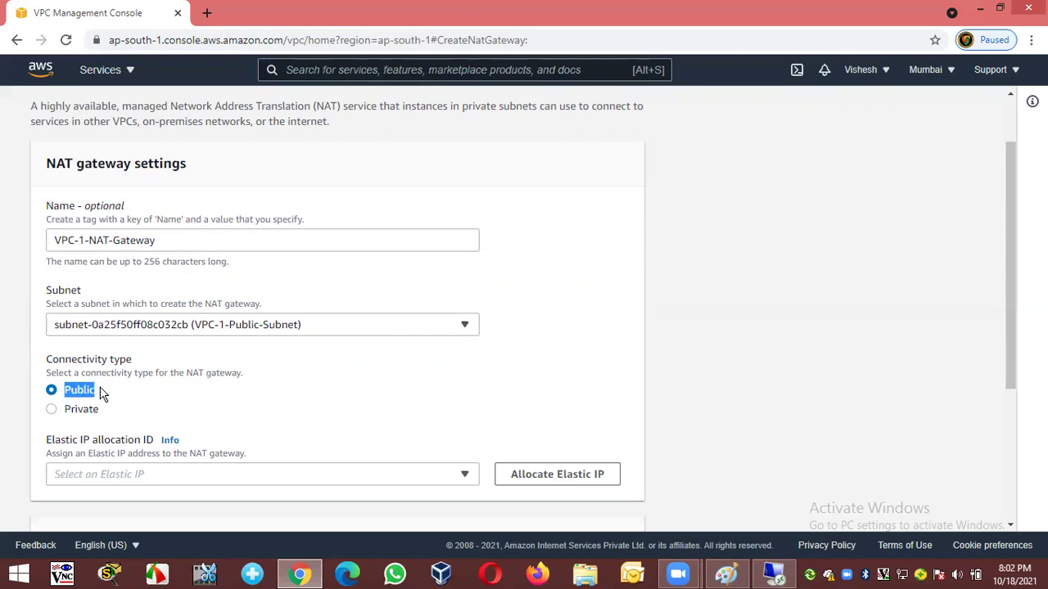
click(103, 395)
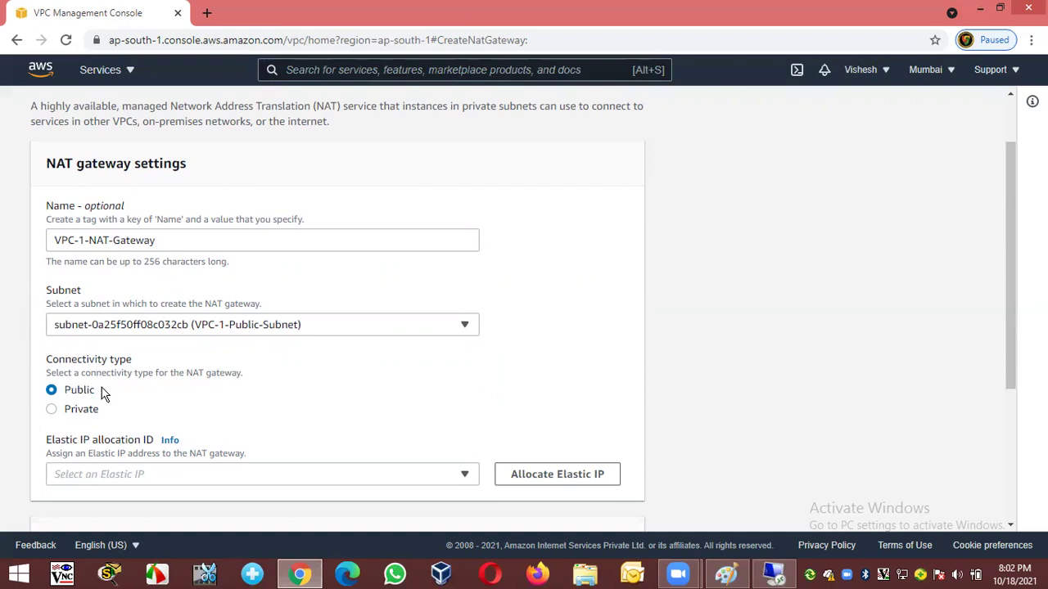
Check the existing Elastic IP choices and allocate a new Elastic IP for the NAT gateway
scroll(102, 395, down, 3)
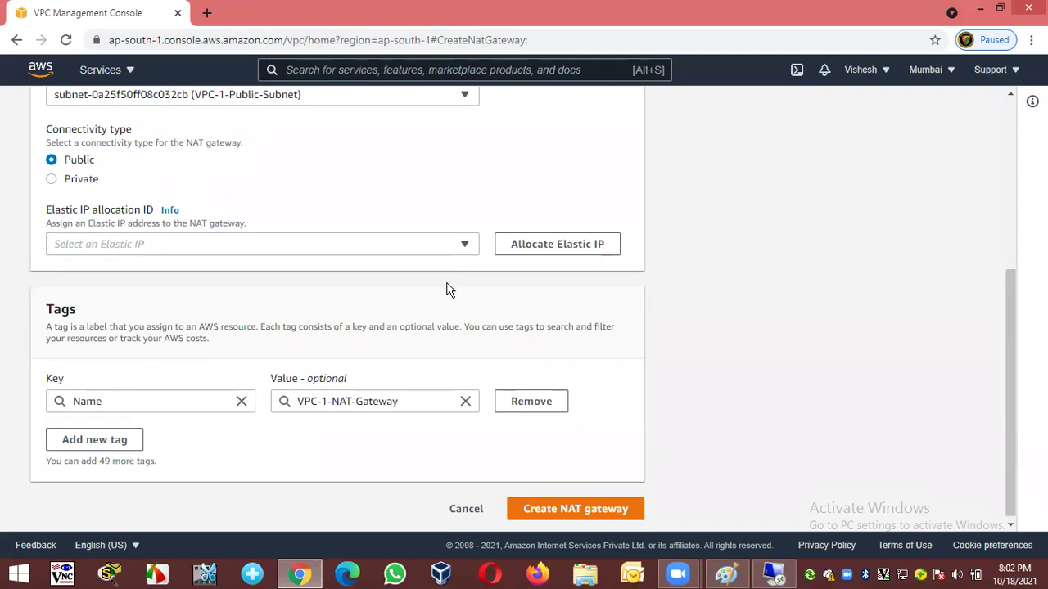
click(465, 246)
click(464, 245)
click(464, 246)
click(464, 245)
click(464, 245)
click(464, 246)
click(464, 245)
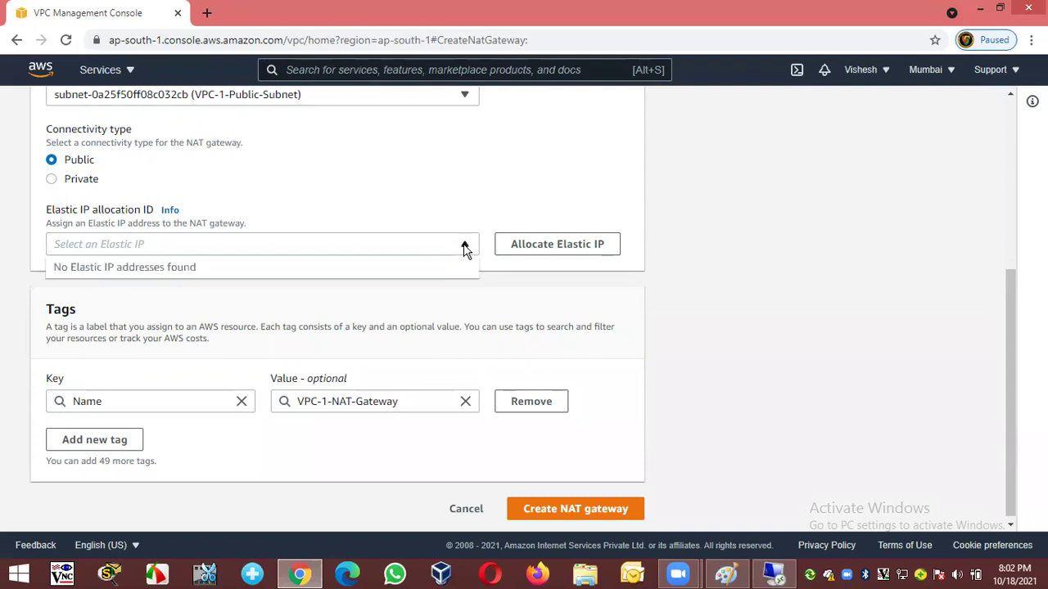
click(464, 246)
click(518, 252)
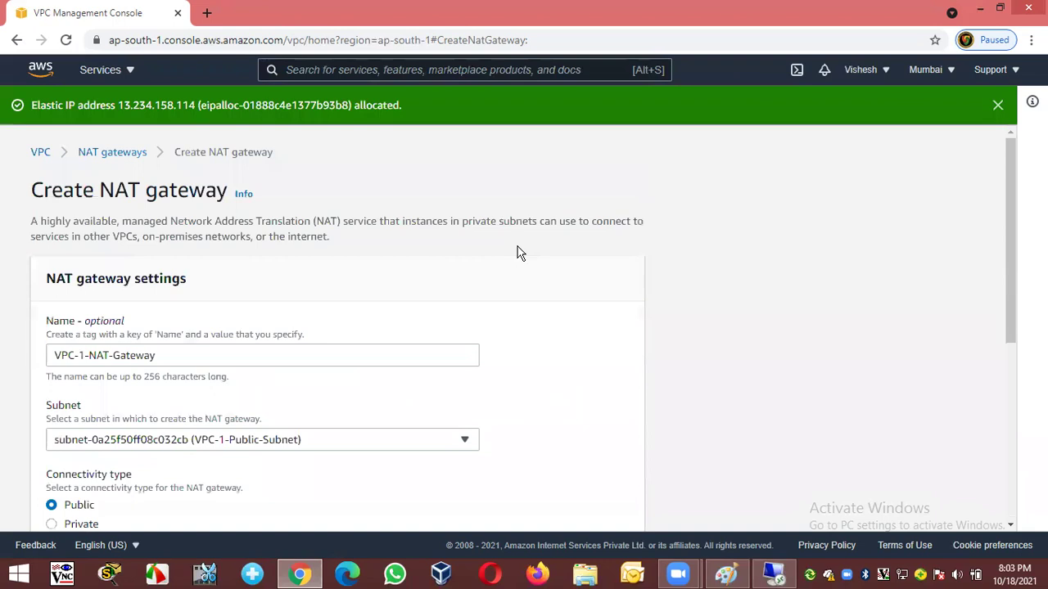
scroll(515, 255, down, 3)
scroll(516, 256, down, 3)
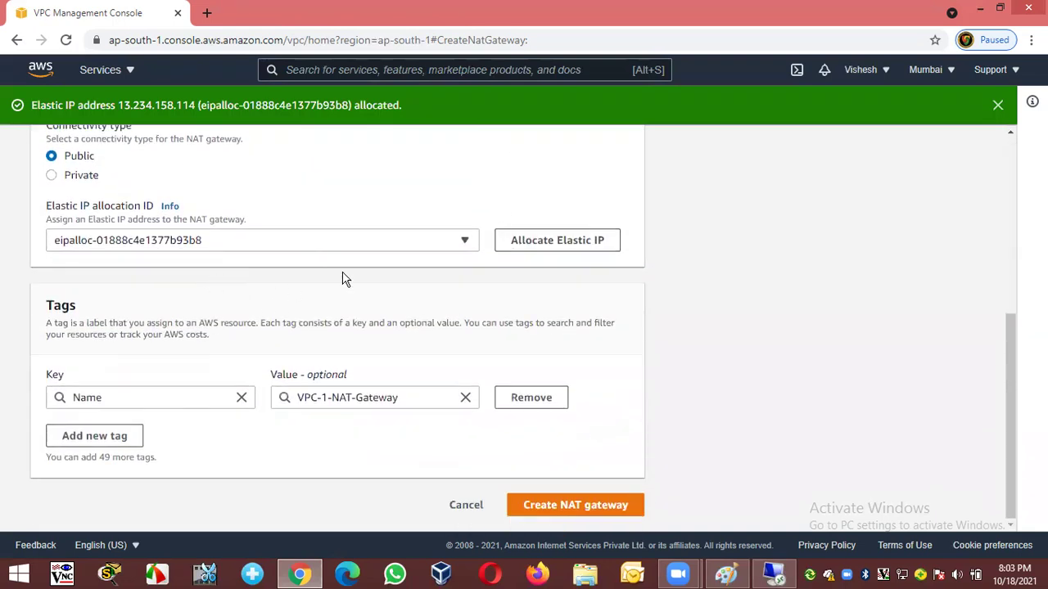
click(998, 105)
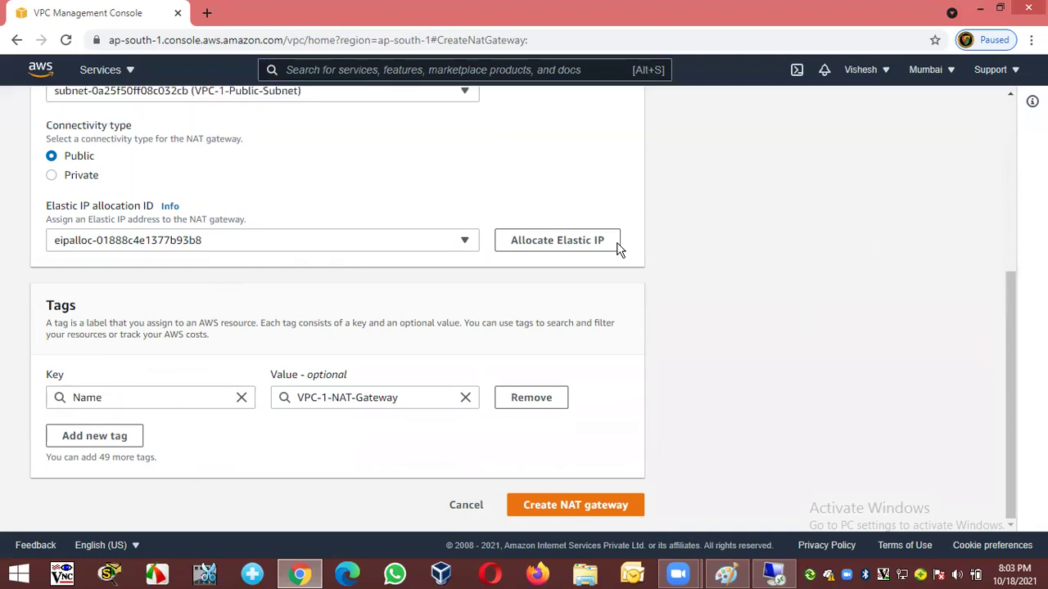
Select the newly allocated Elastic IP for the gateway and create the NAT gateway
click(463, 240)
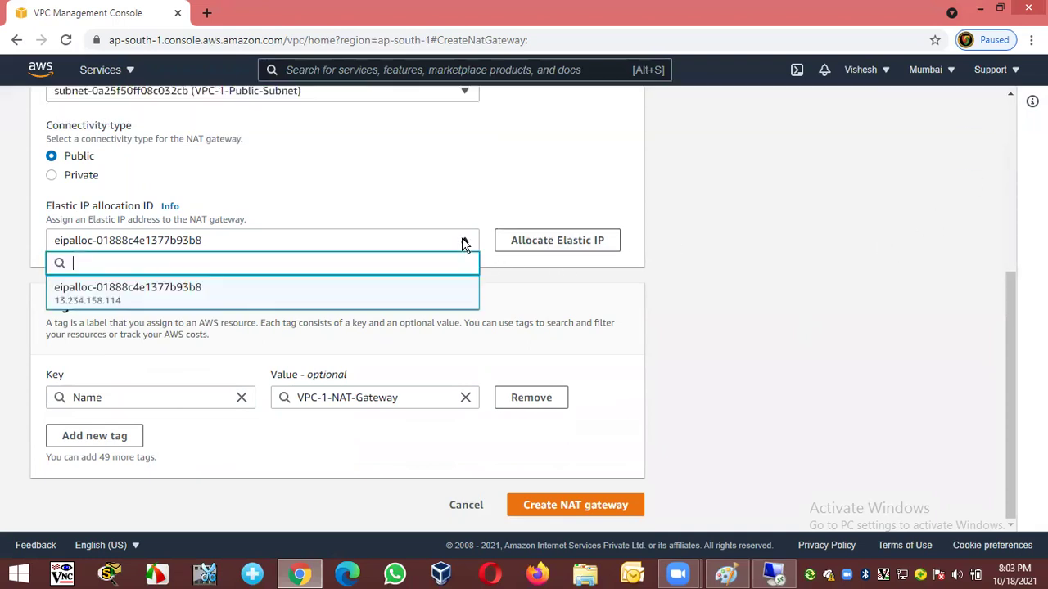
click(147, 292)
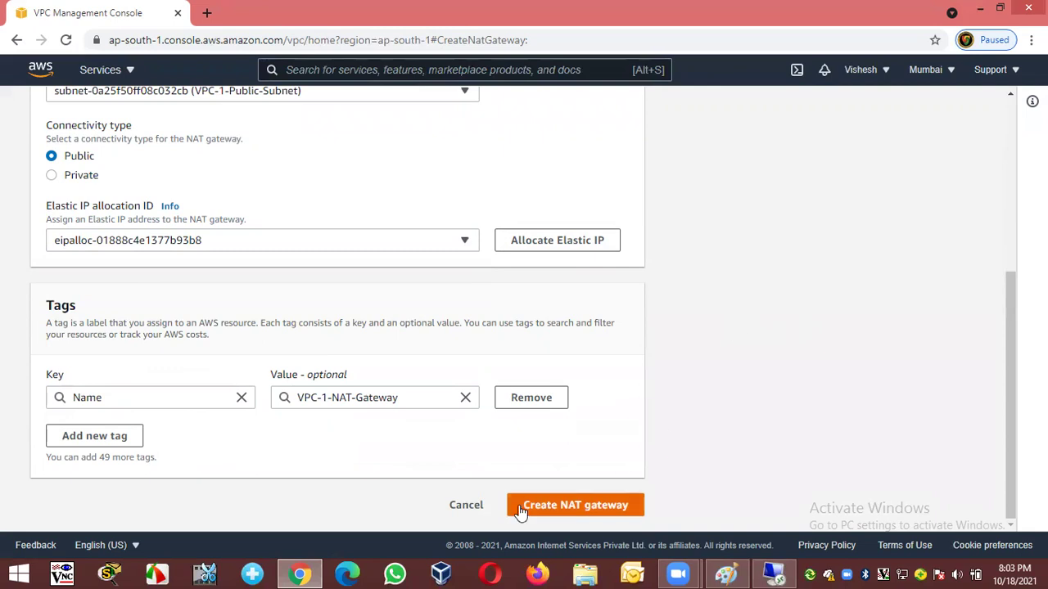
click(574, 505)
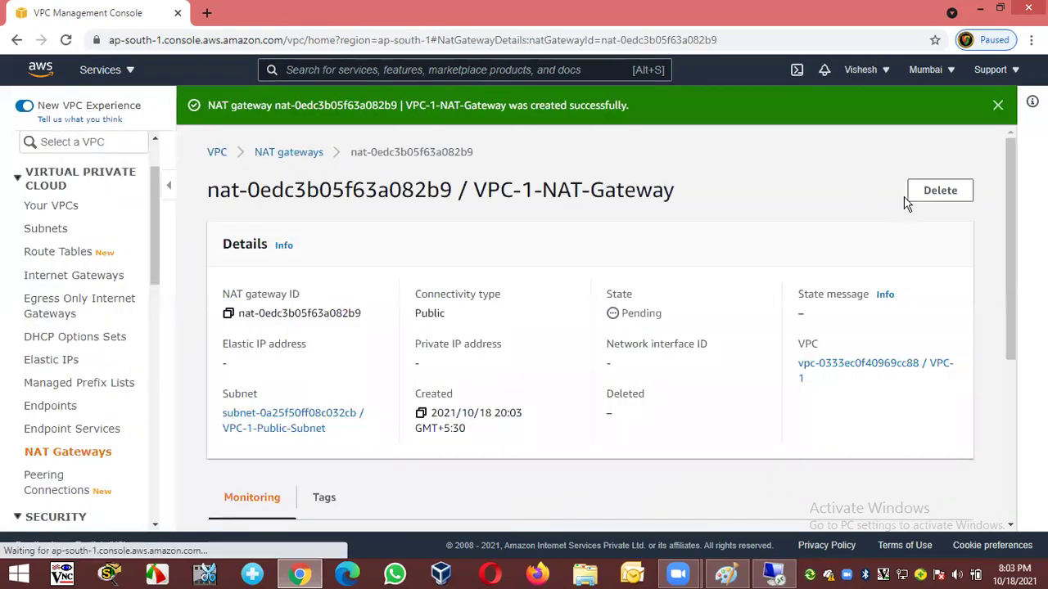
click(997, 105)
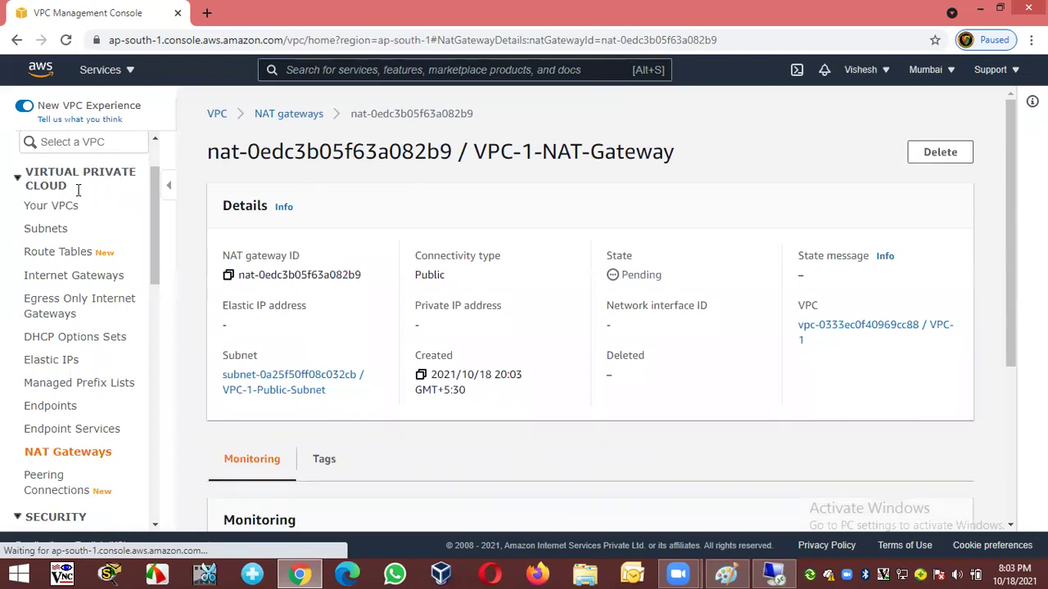
Open the NAT gateways list and refresh it to check the state of VPC-1-NAT-Gateway
click(59, 453)
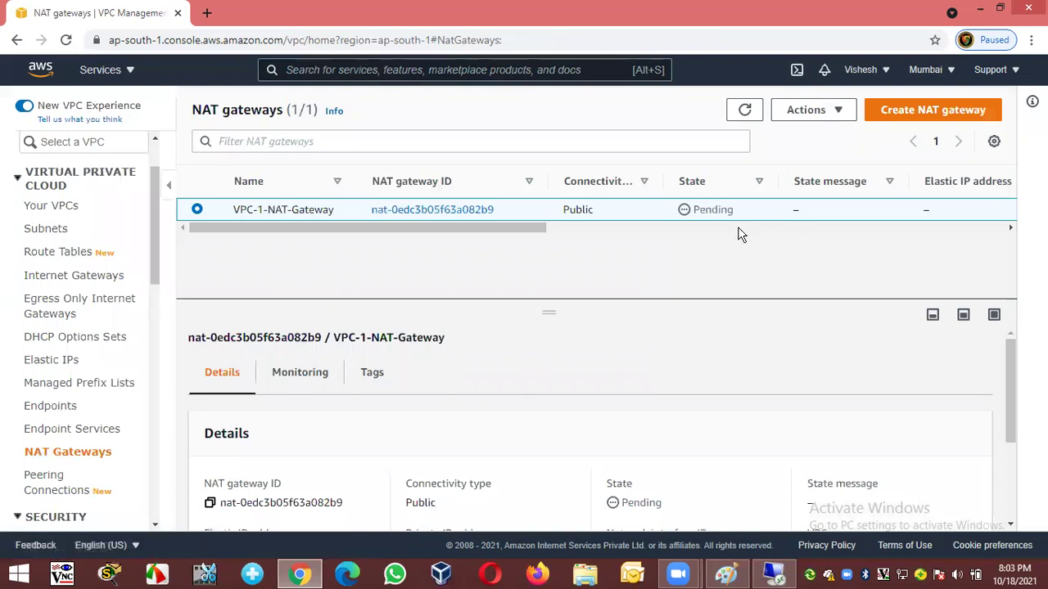
click(745, 113)
click(745, 112)
Switch to the Remote Desktop session, dismiss the Internet Explorer security dialog, and check the ping output before minimizing the session
click(773, 574)
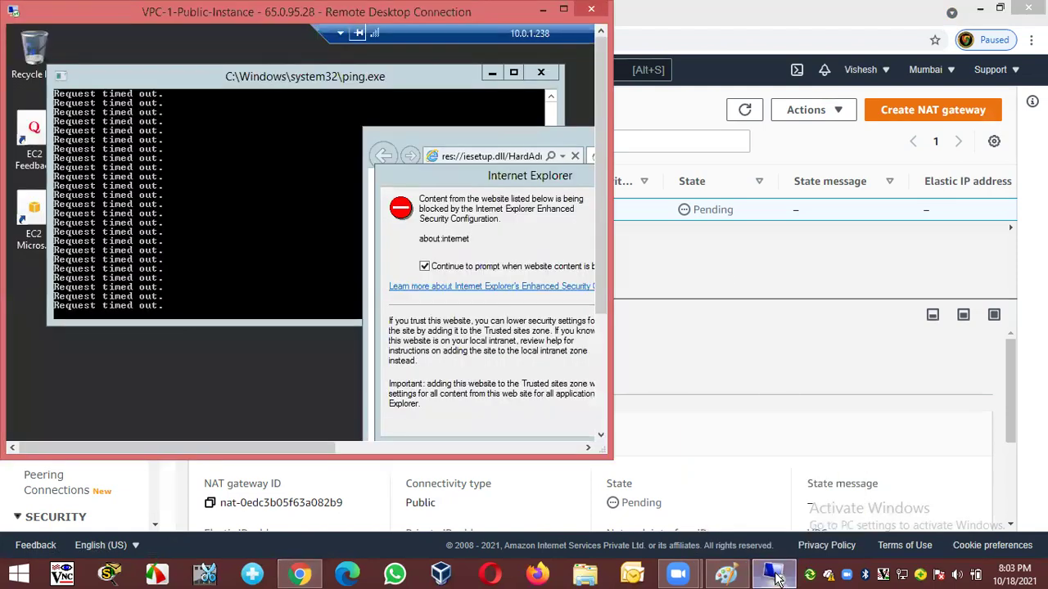
click(470, 138)
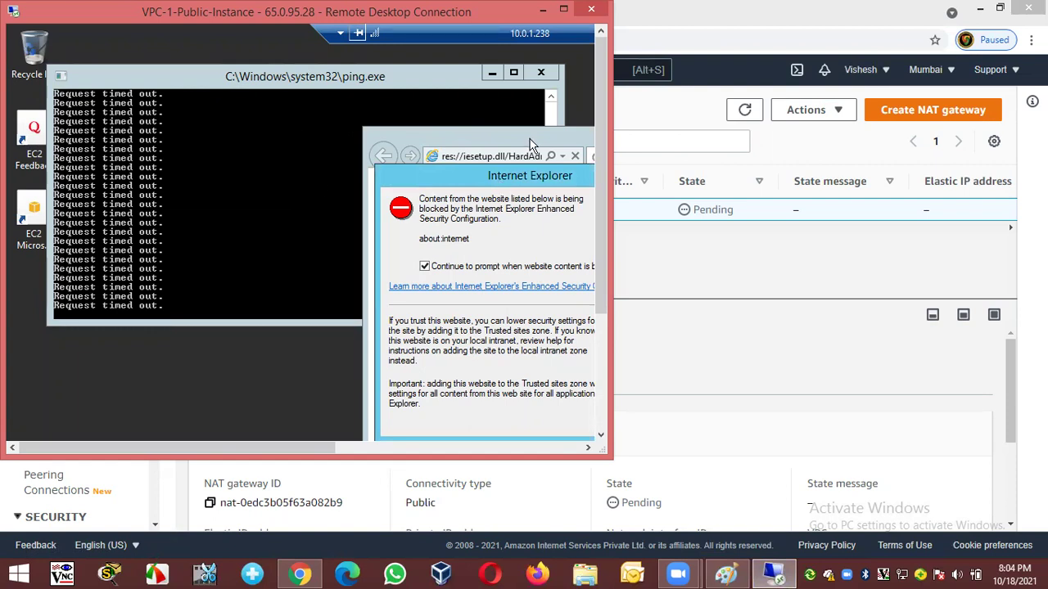
double_click(264, 25)
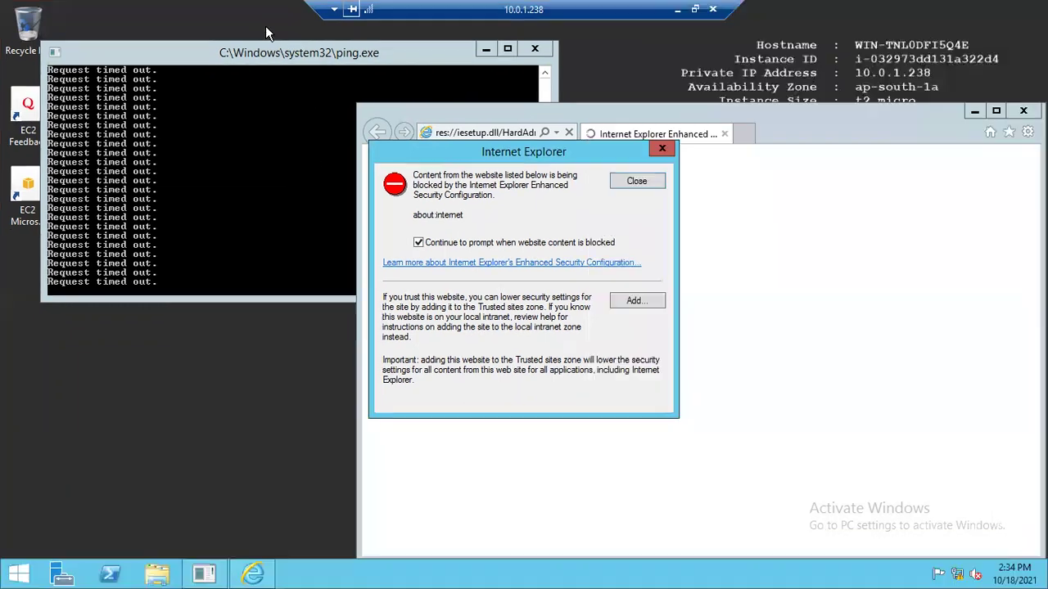
click(662, 150)
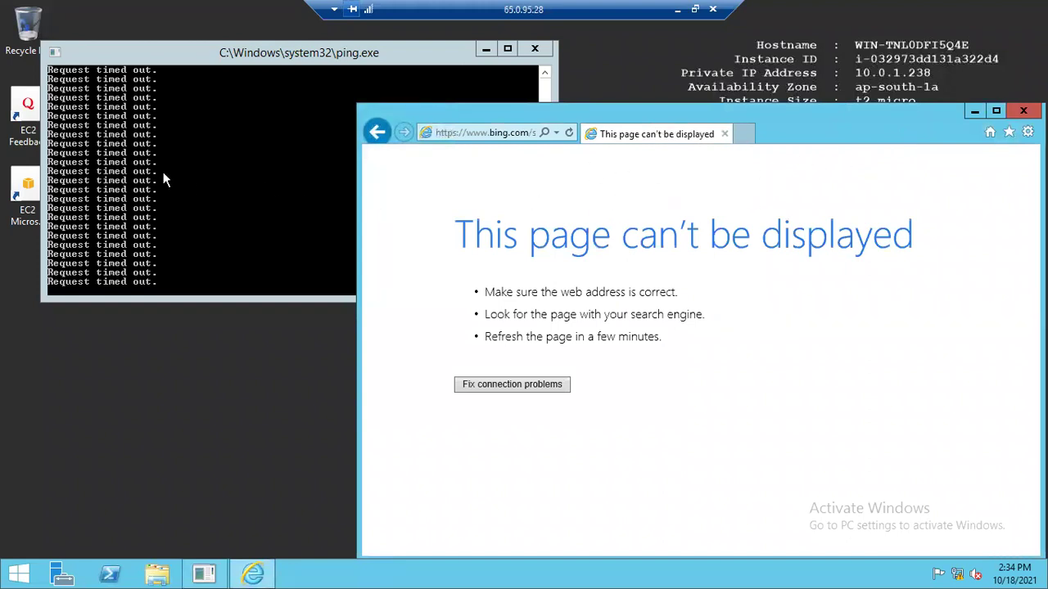
key(ctrl+alt+Break)
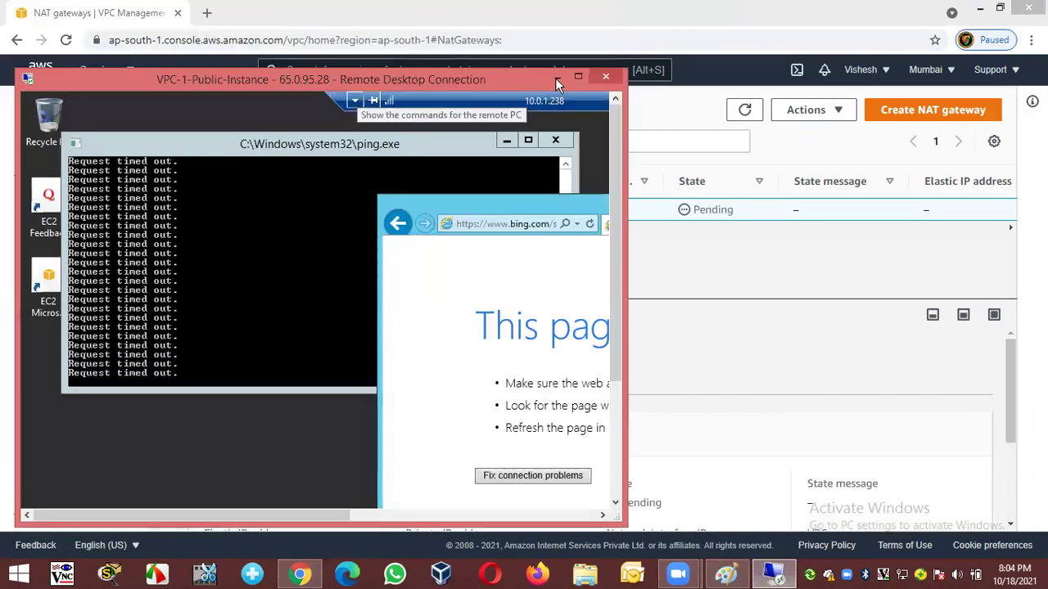
click(554, 76)
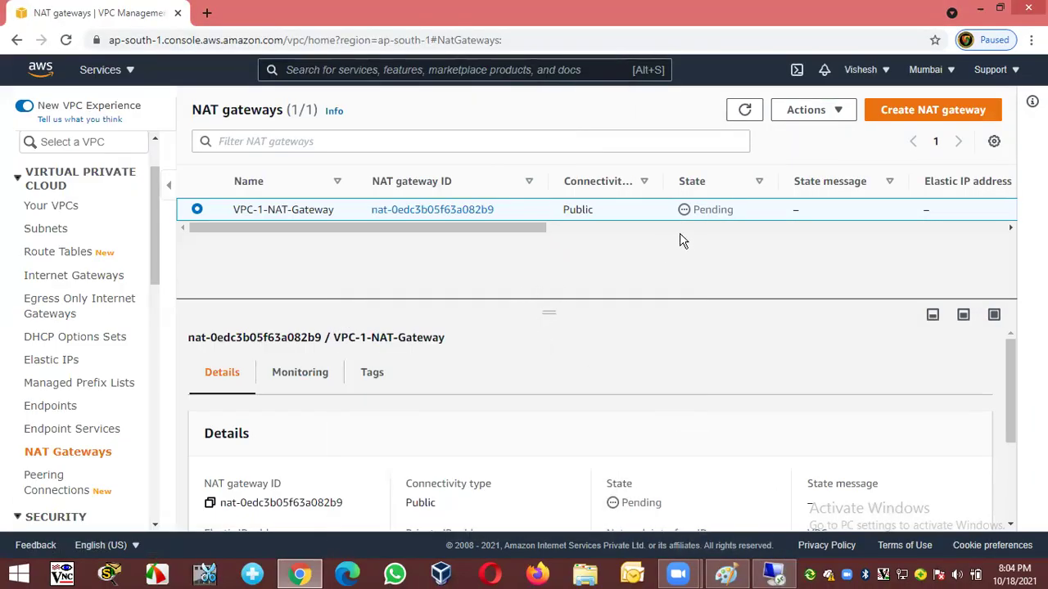
Refresh the NAT gateways list again and highlight the gateway's state to point it out
click(745, 112)
drag(694, 209, 729, 210)
click(727, 250)
Open the routes of the VPC-1-Private-Route route table for editing
click(47, 252)
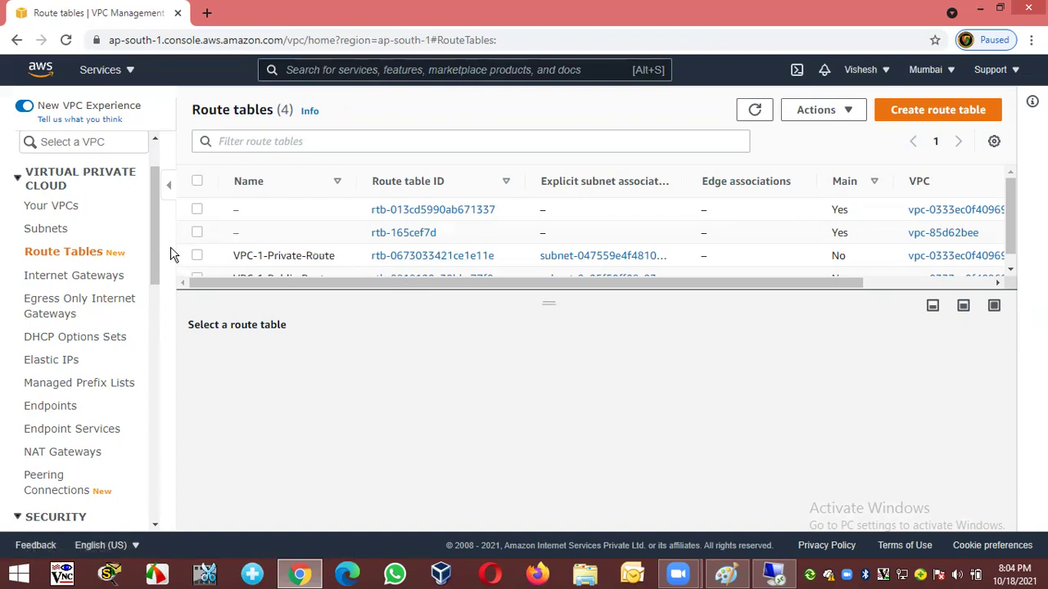
click(197, 255)
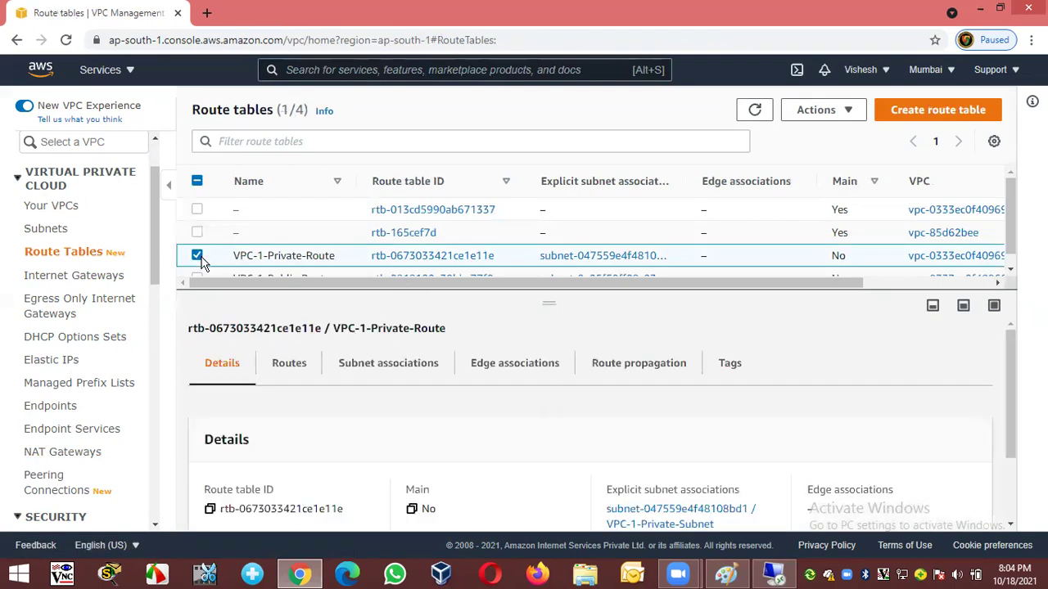
click(290, 370)
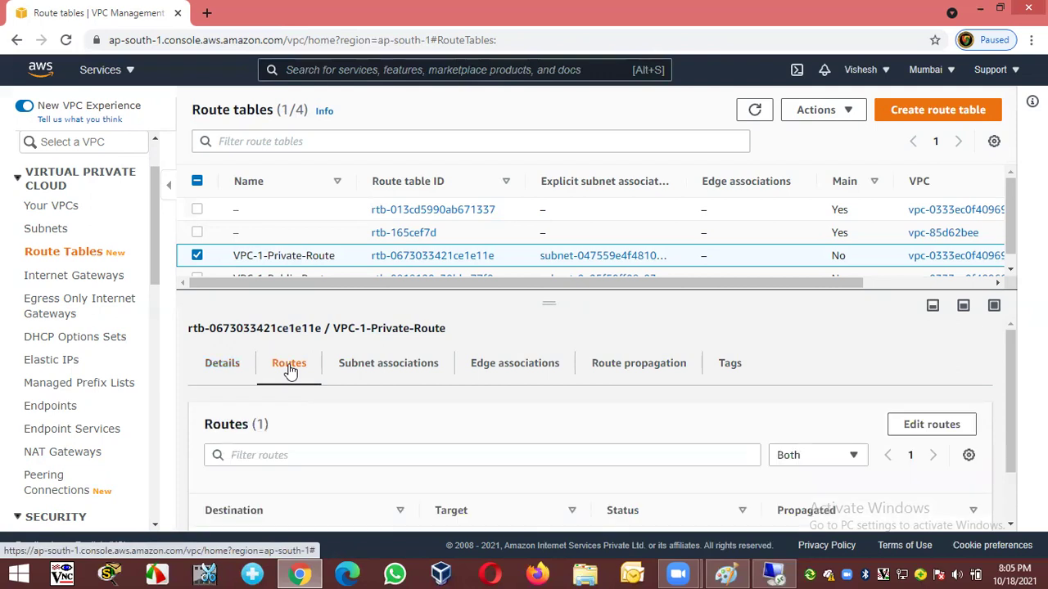
click(934, 427)
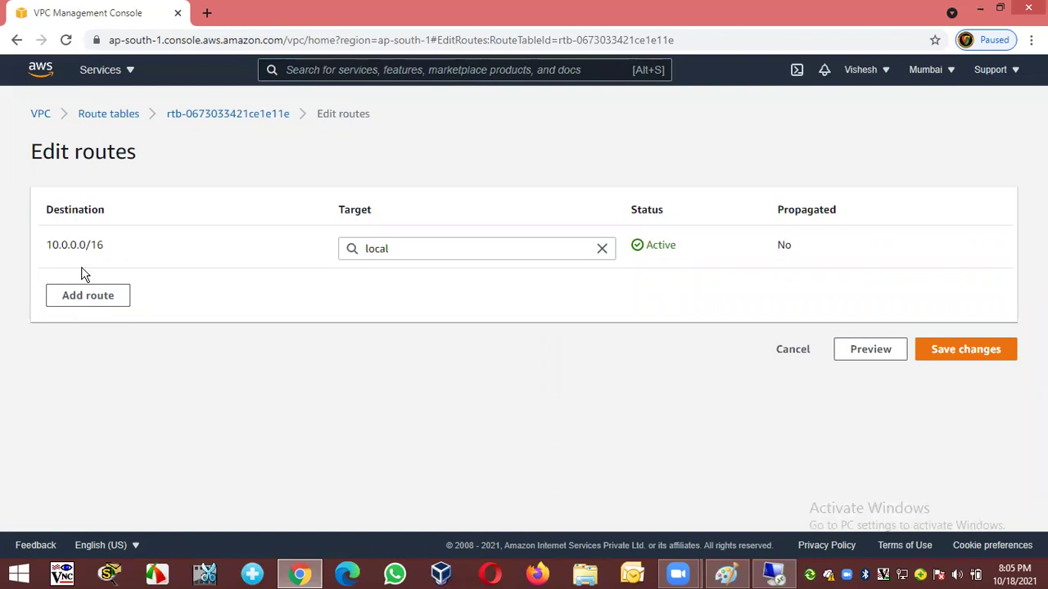
Add a route with destination 0.0.0.0/0 to the private route table
click(67, 294)
click(99, 289)
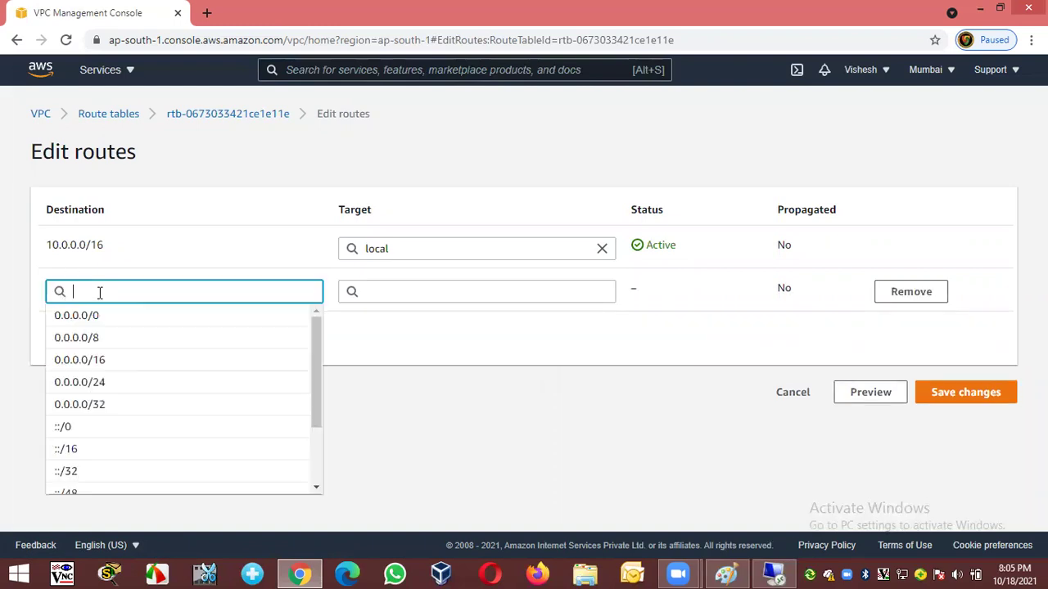
click(102, 318)
click(197, 347)
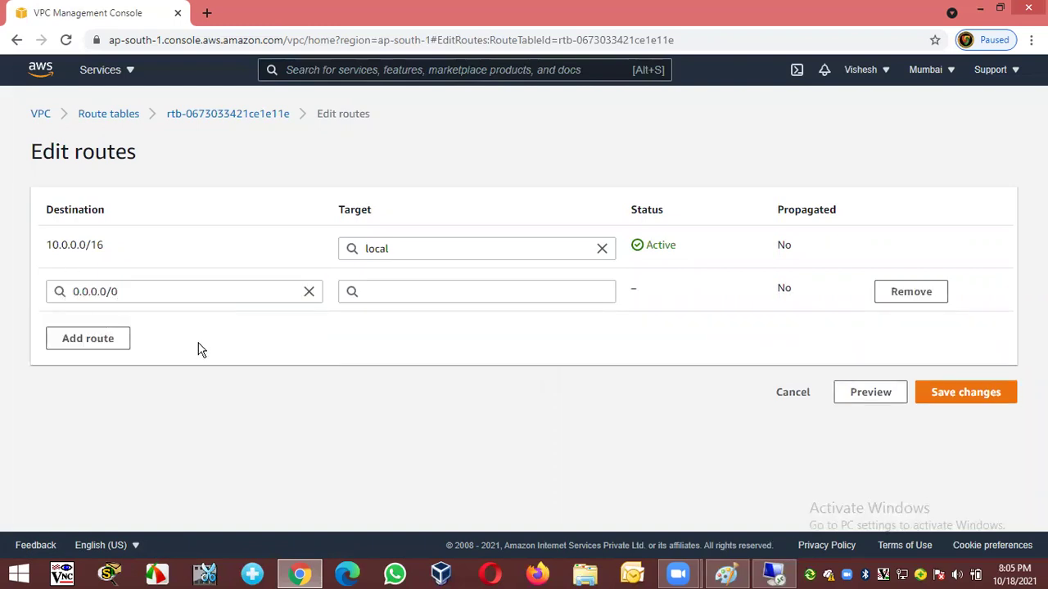
Set the 0.0.0.0/0 route's target to the VPC-1-NAT-Gateway NAT gateway and save the route changes
click(396, 287)
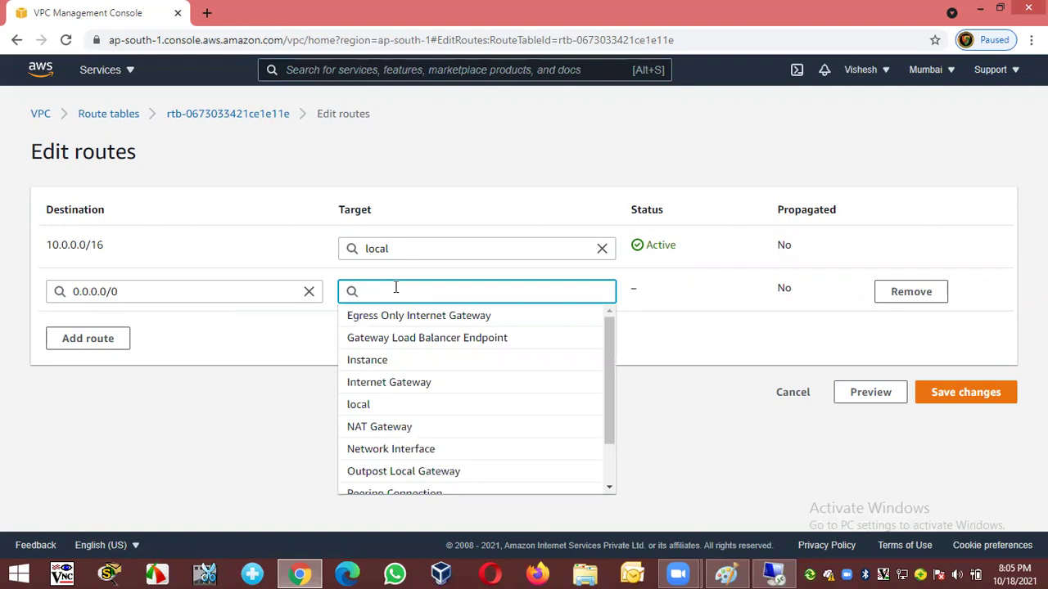
click(432, 436)
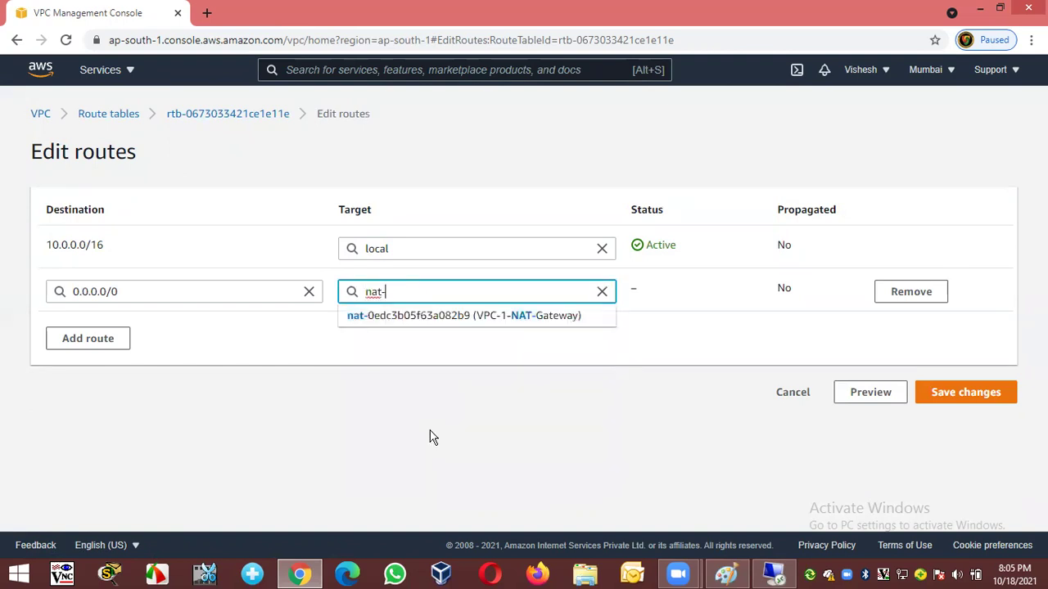
click(549, 324)
click(453, 473)
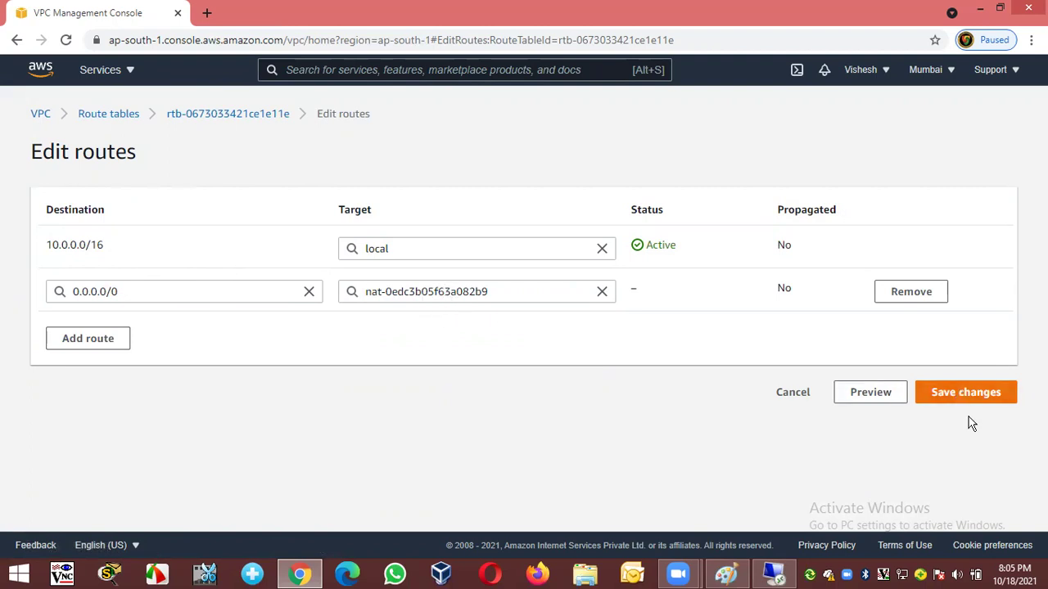
click(951, 393)
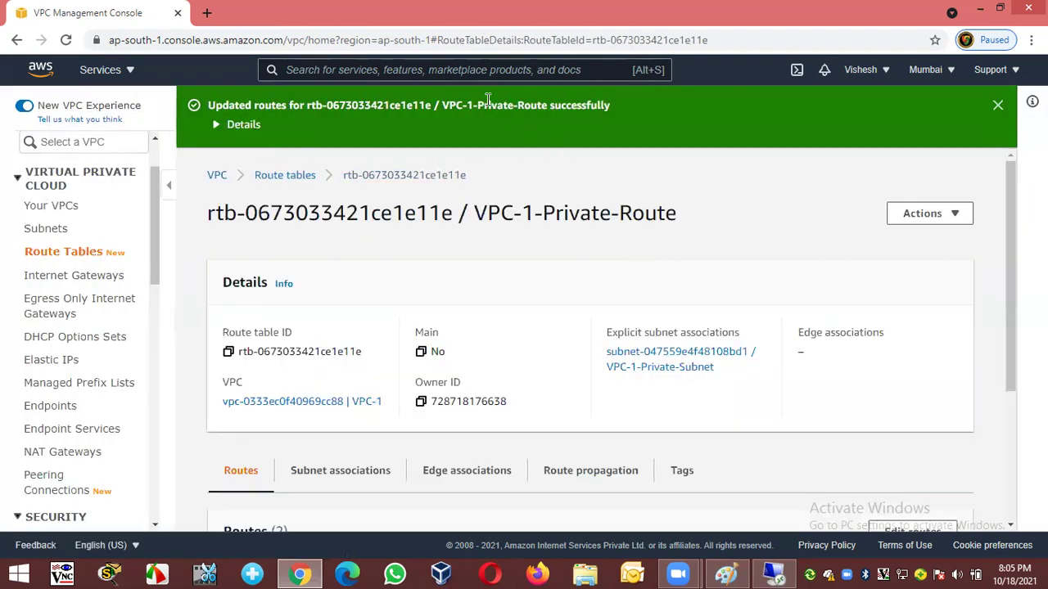
click(998, 104)
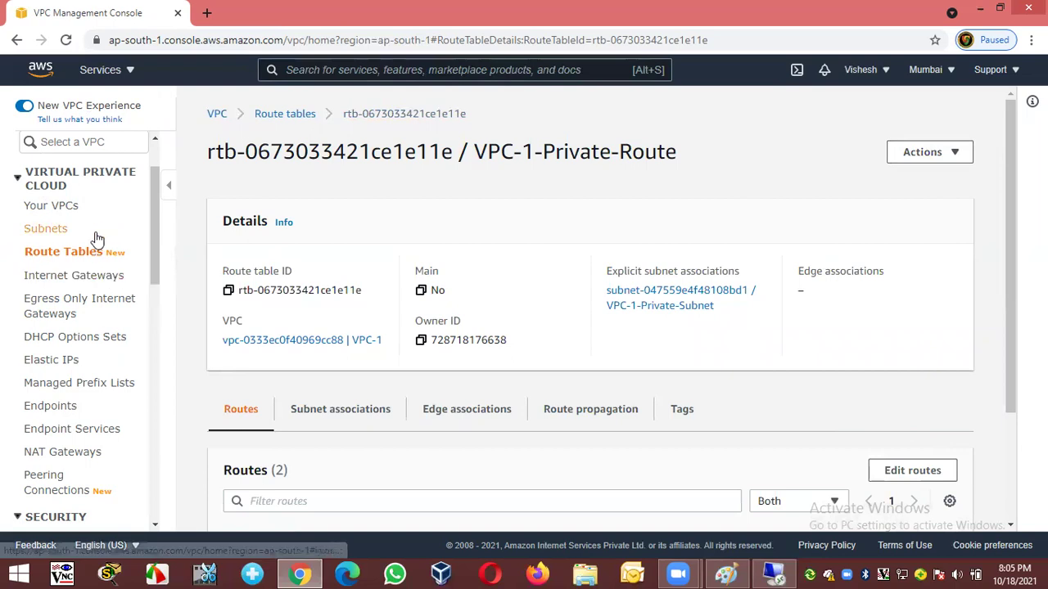
Recheck the state of VPC-1-NAT-Gateway in the console and review the ping output to 8.8.8.8 in the Remote Desktop session
click(59, 457)
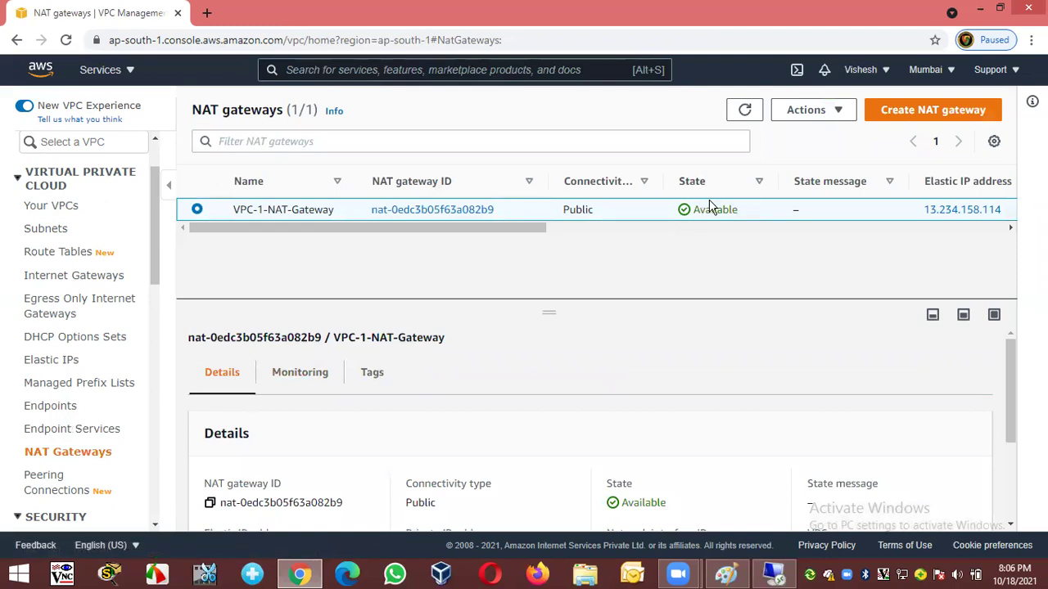
click(742, 115)
click(774, 575)
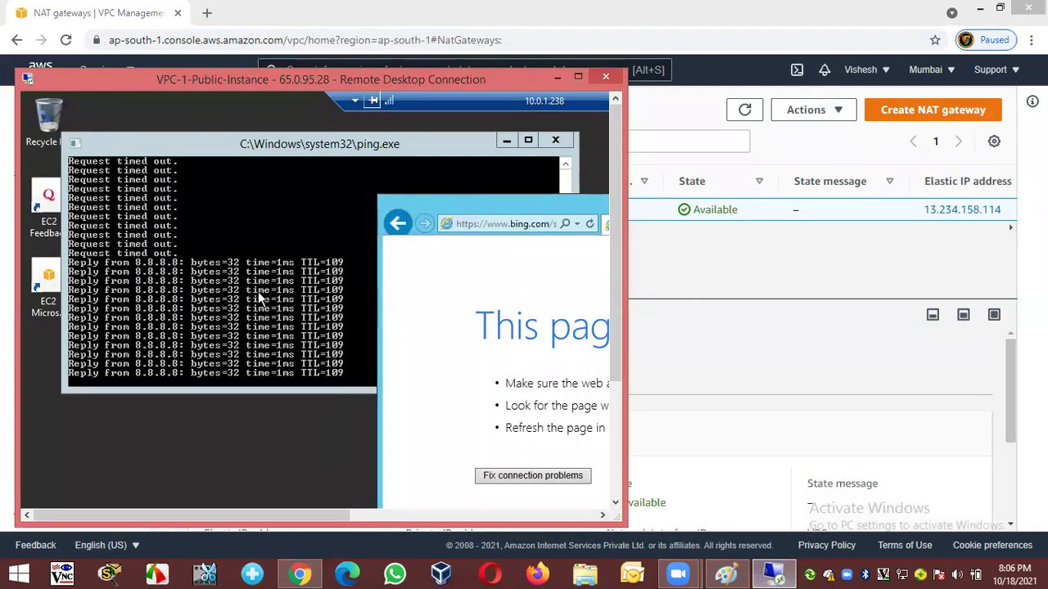
double_click(440, 79)
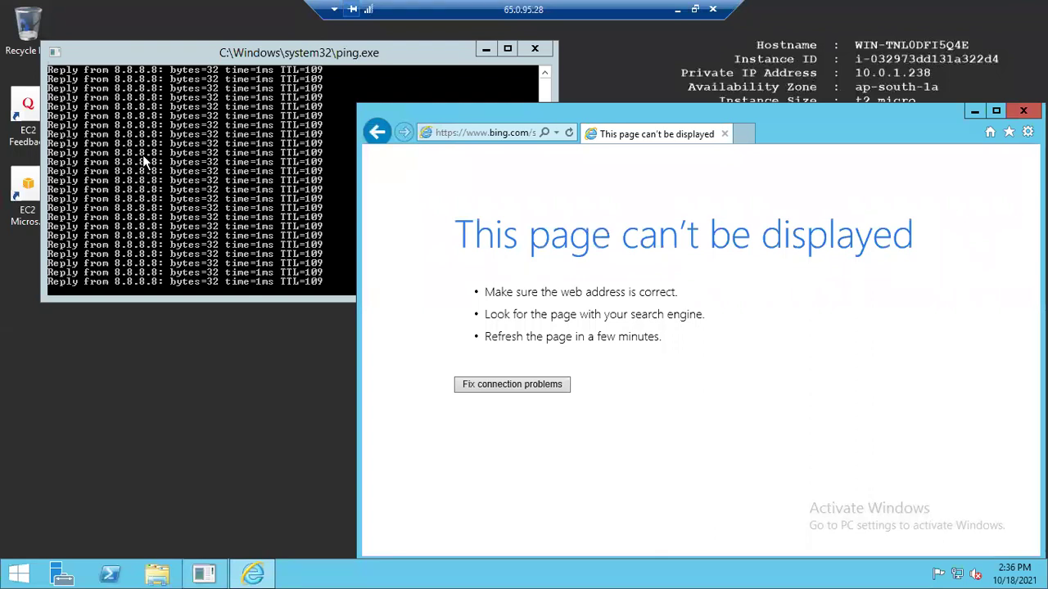
click(273, 141)
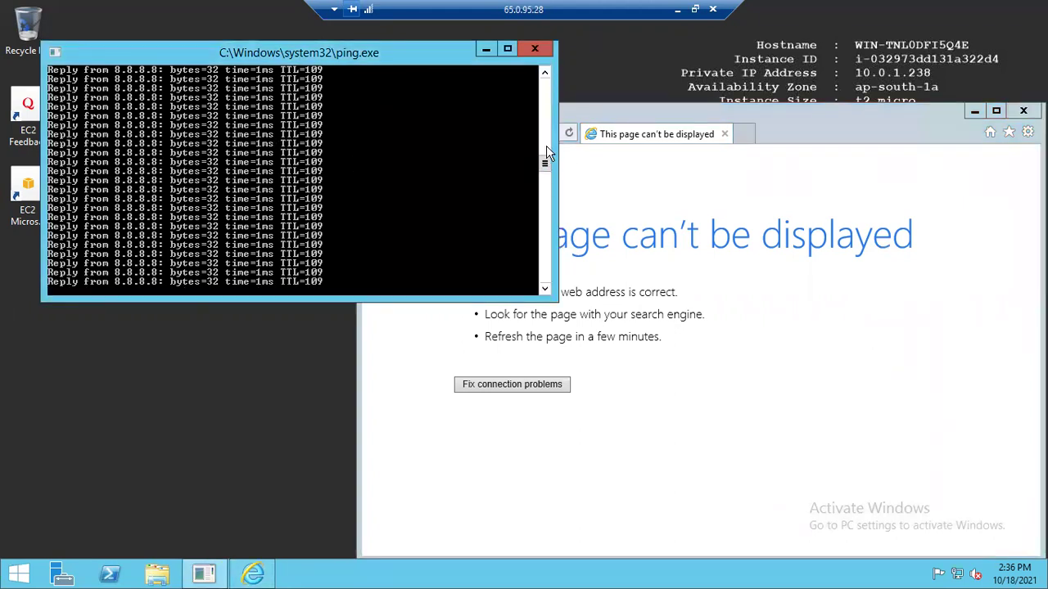
drag(545, 160, 546, 150)
click(819, 398)
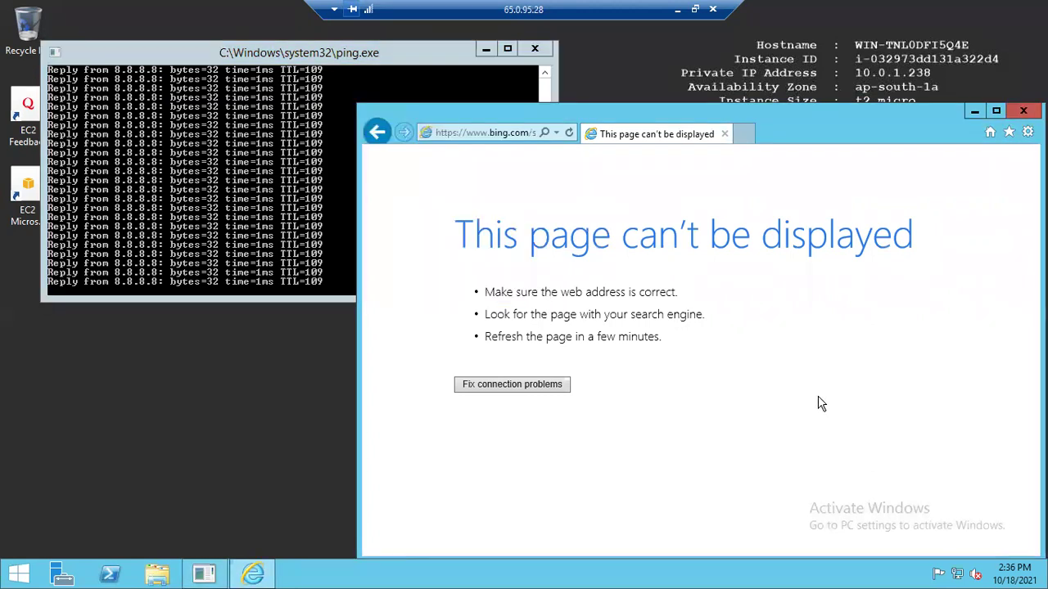
click(569, 131)
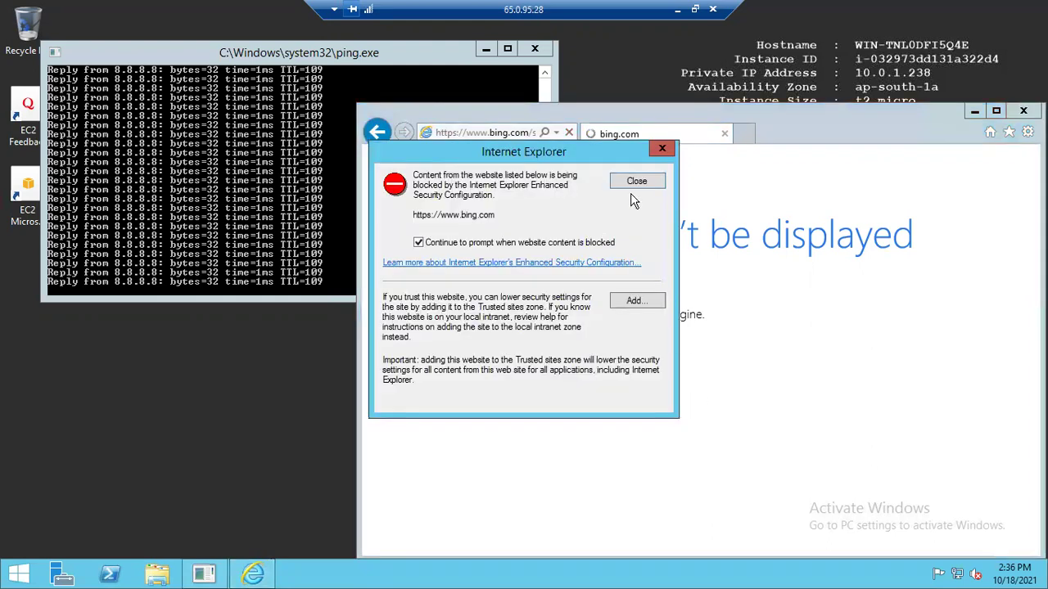
click(652, 302)
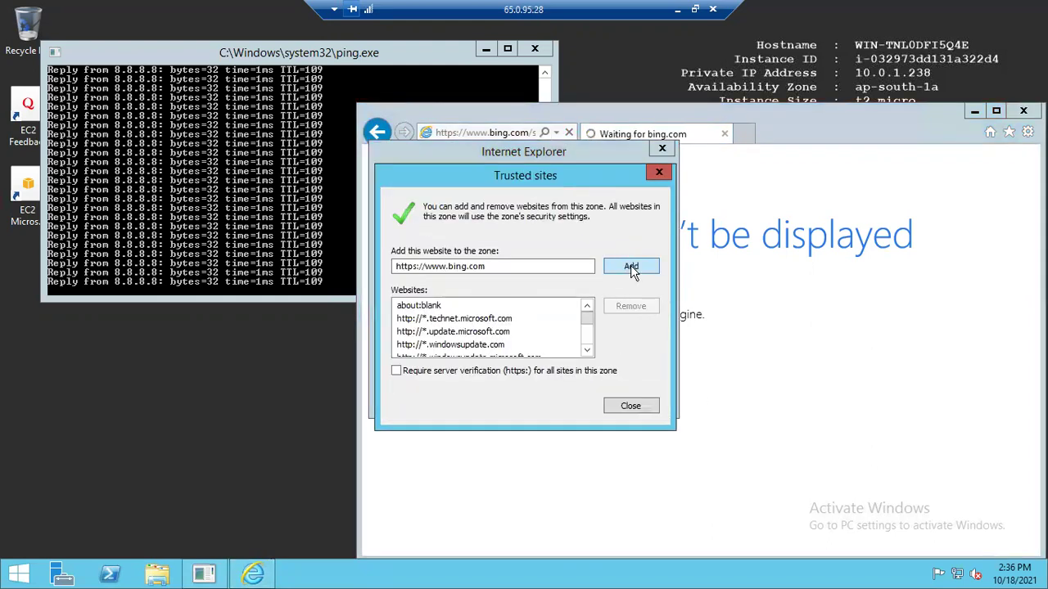
click(626, 266)
click(630, 405)
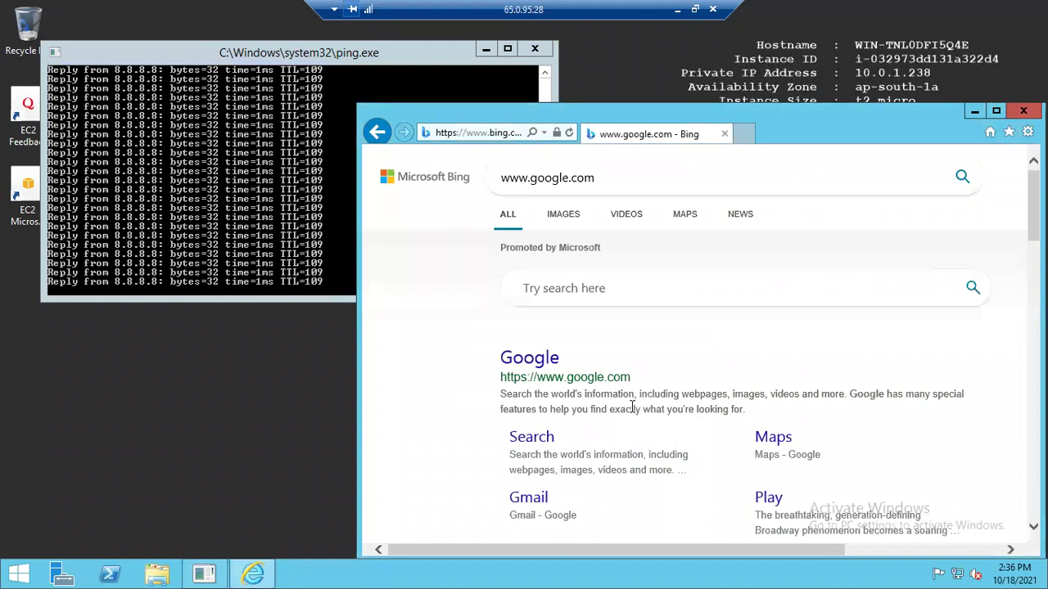
click(645, 302)
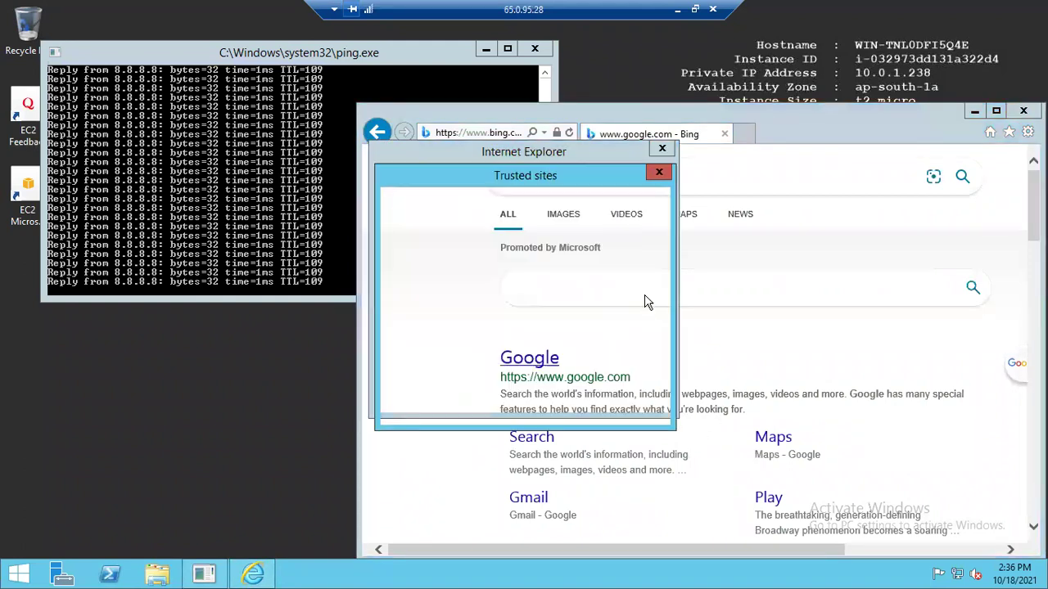
click(629, 266)
click(646, 413)
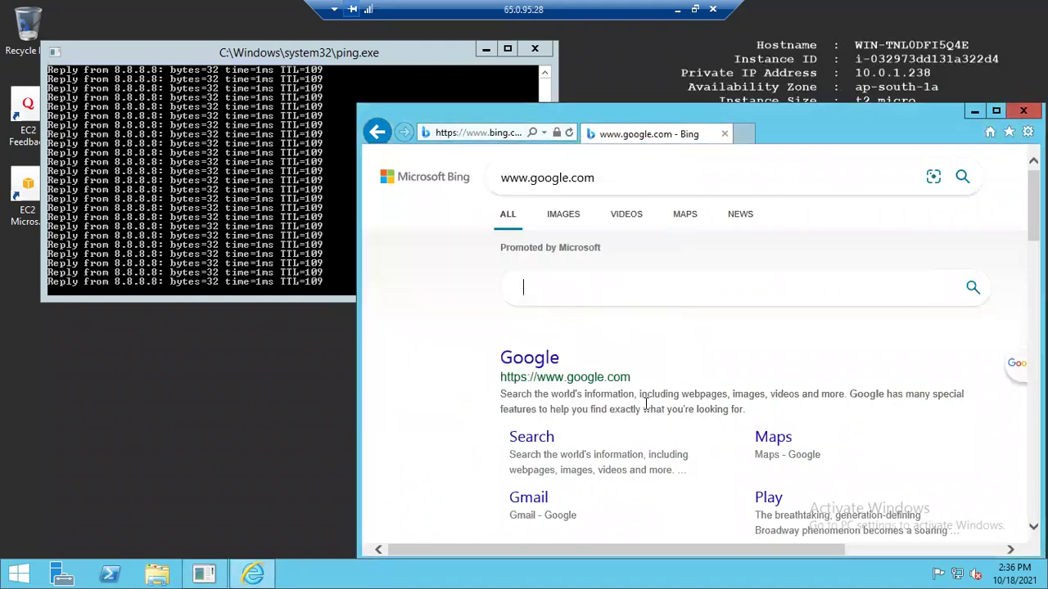
click(637, 303)
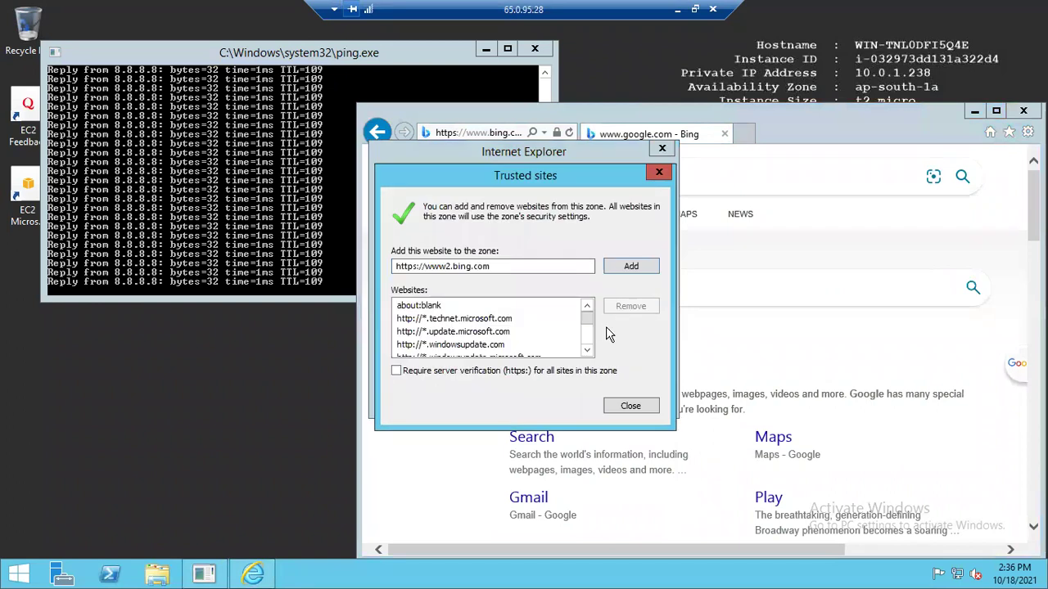
click(629, 269)
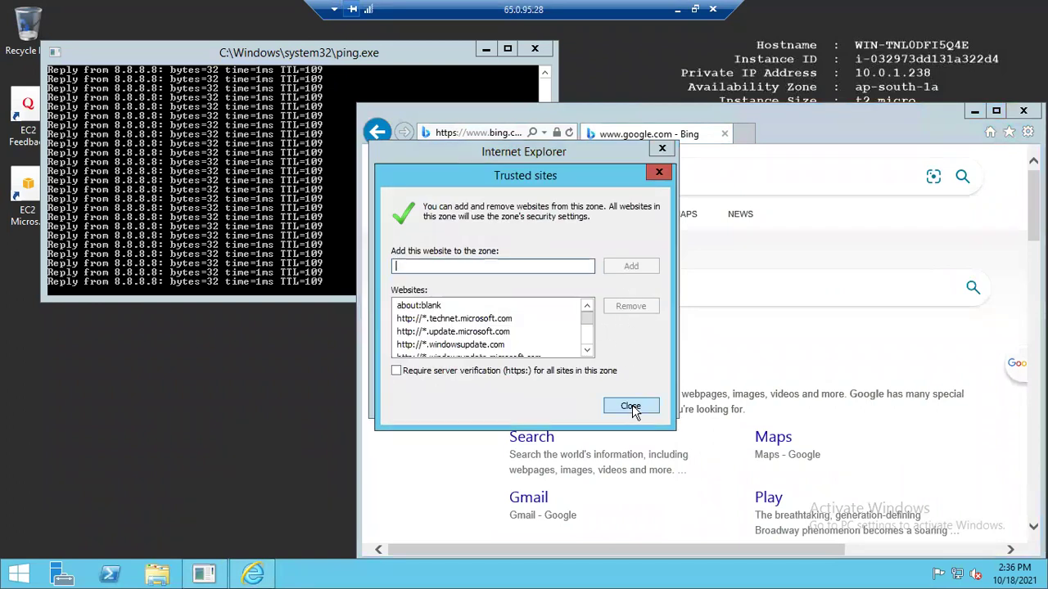
click(631, 407)
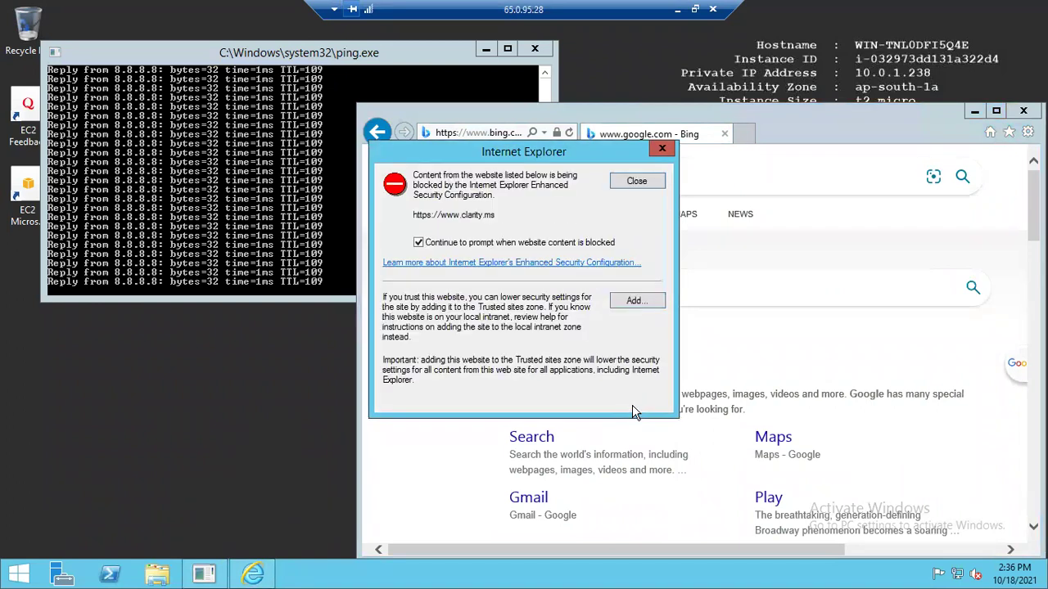
click(663, 152)
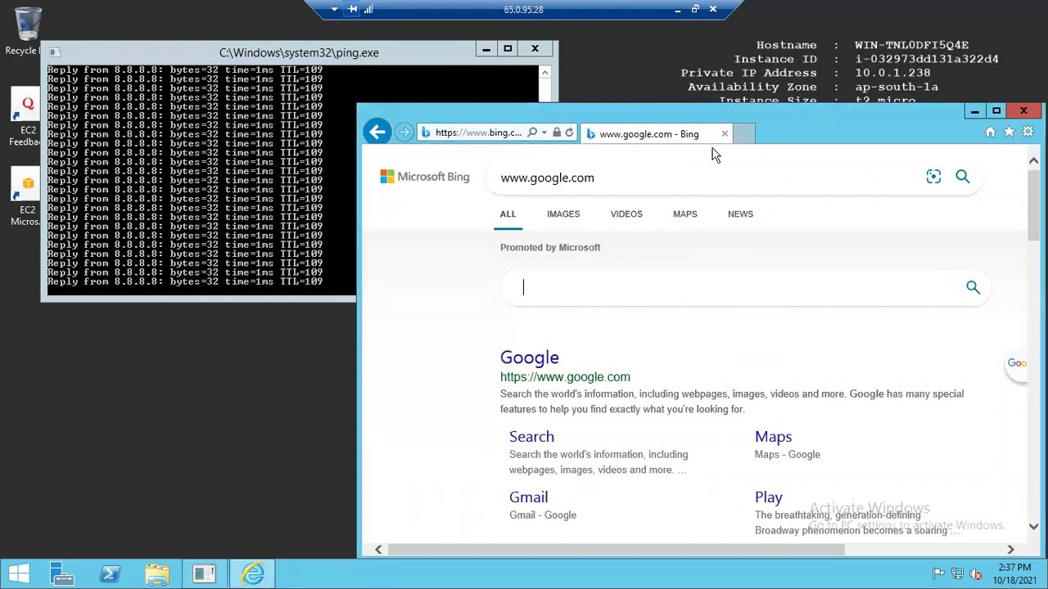
click(534, 361)
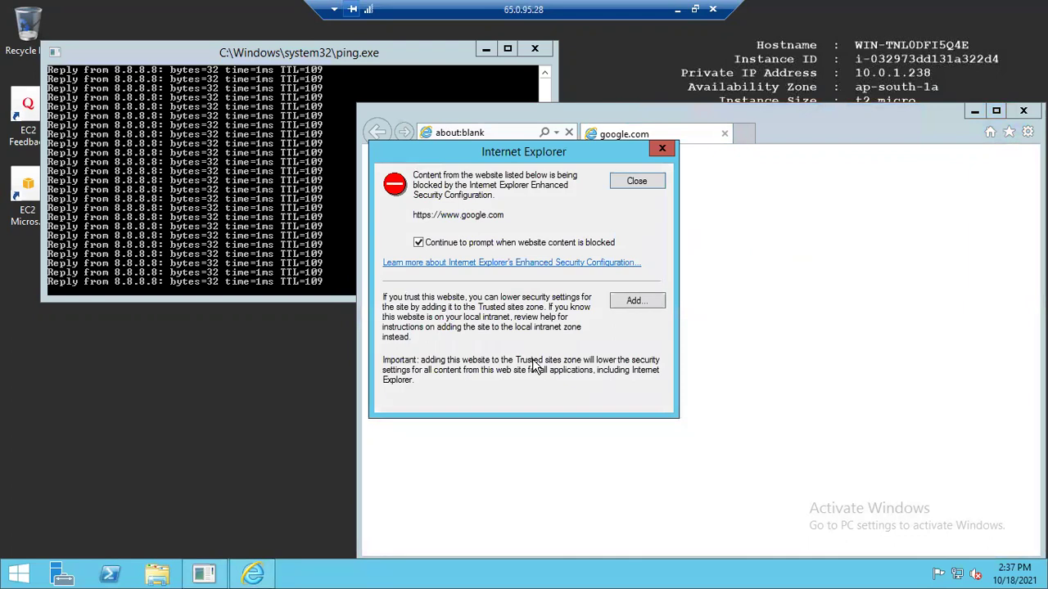
click(661, 149)
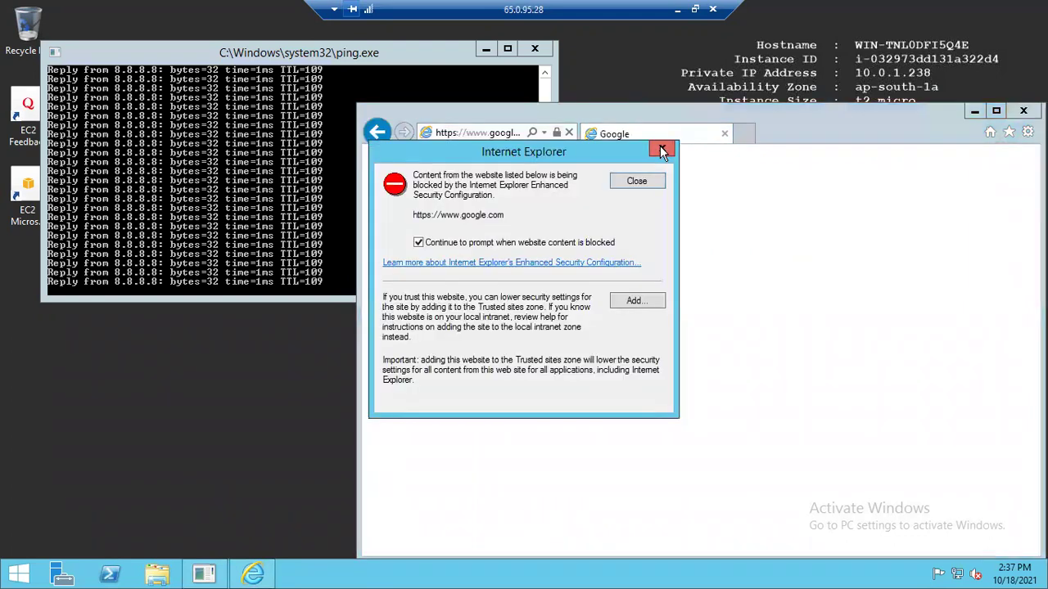
click(661, 150)
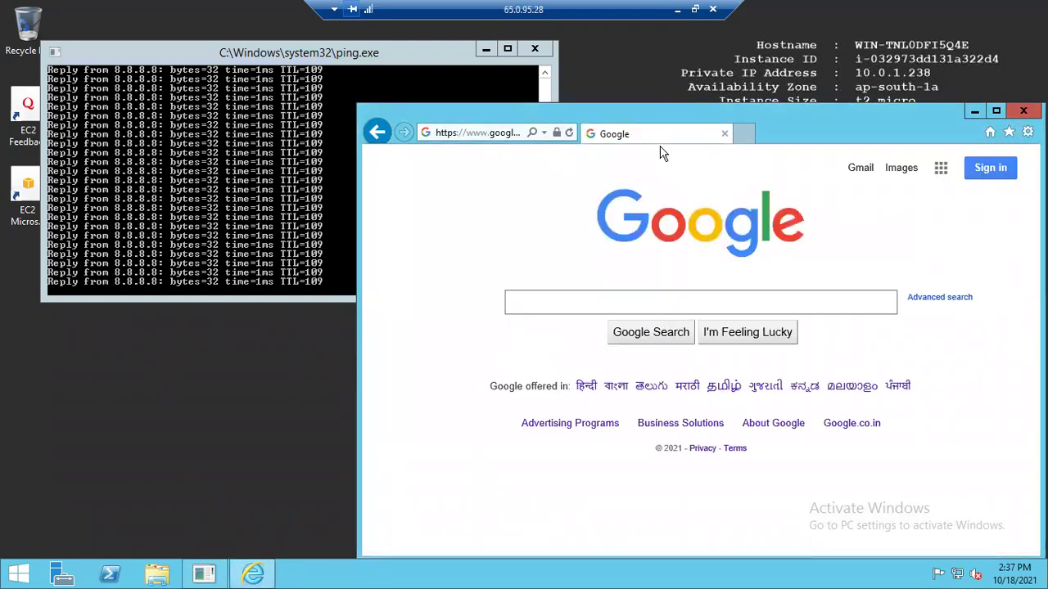
Move the Internet Explorer window clear of the instance details on the remote desktop's wallpaper
click(671, 304)
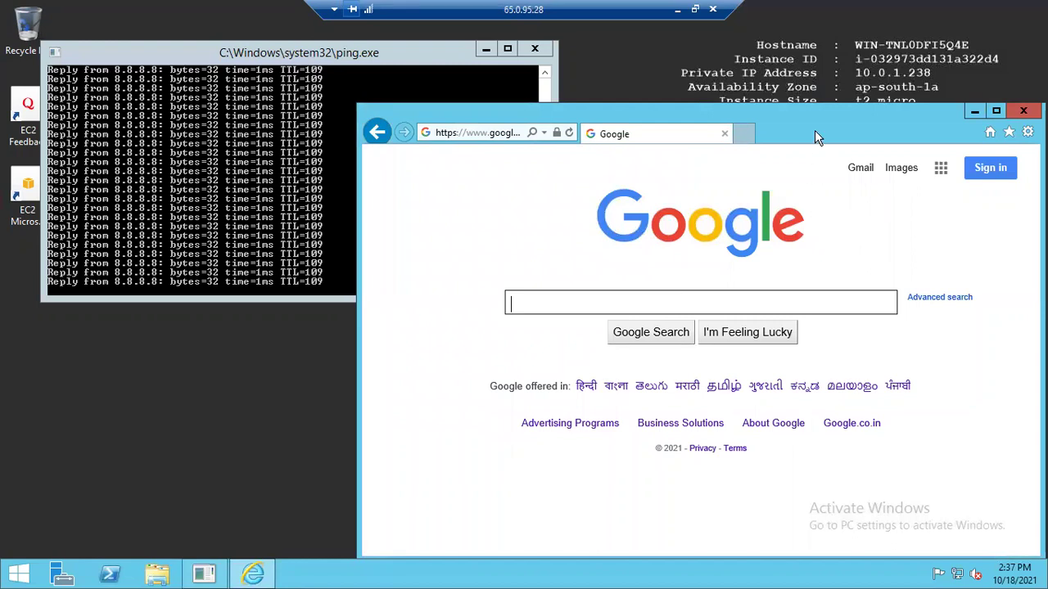
drag(807, 110, 784, 244)
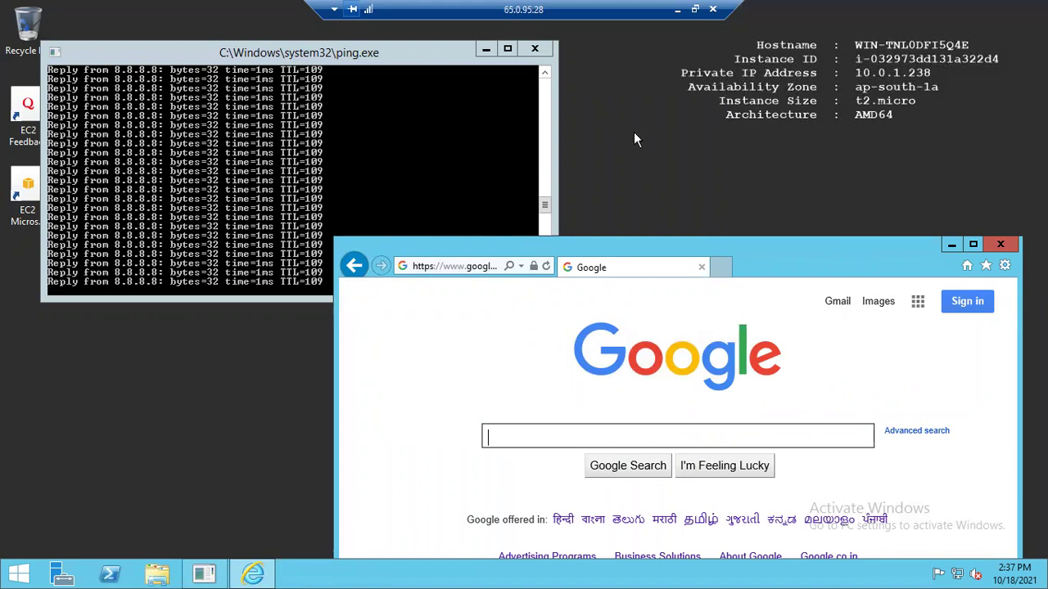
click(610, 138)
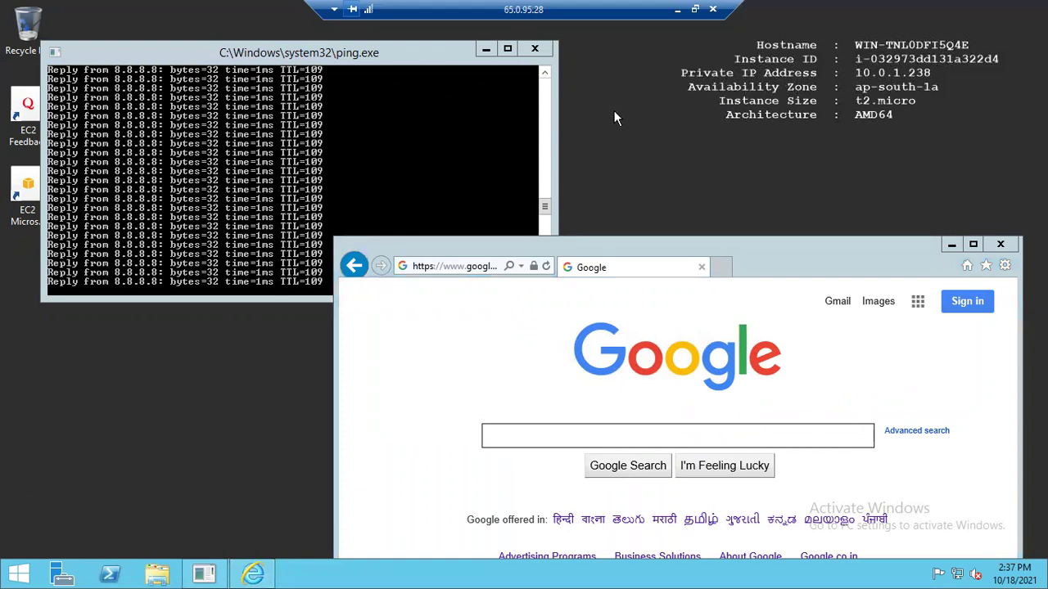